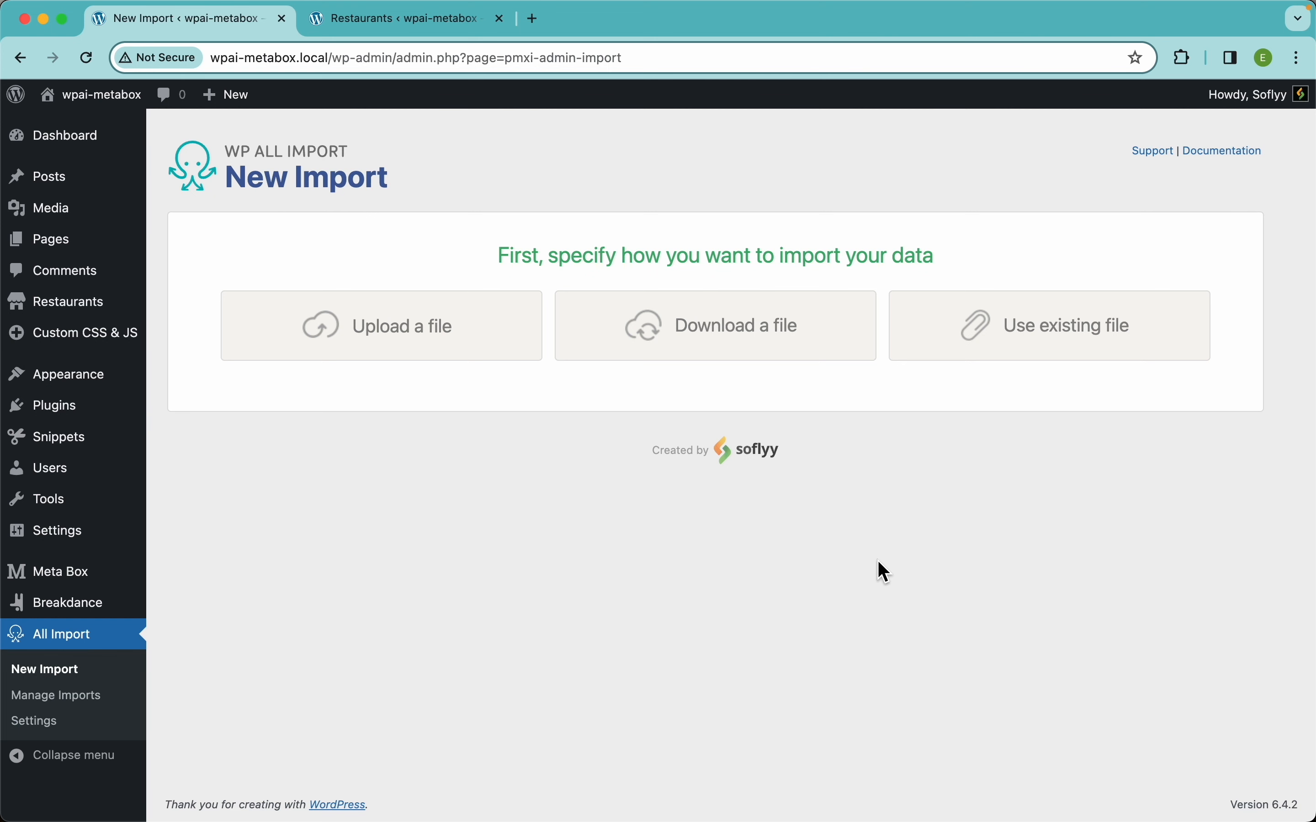
Upload the file "Restaurants - Full Import .csv" as the import data source
{"action": "left_click", "coordinate": [440, 354]}
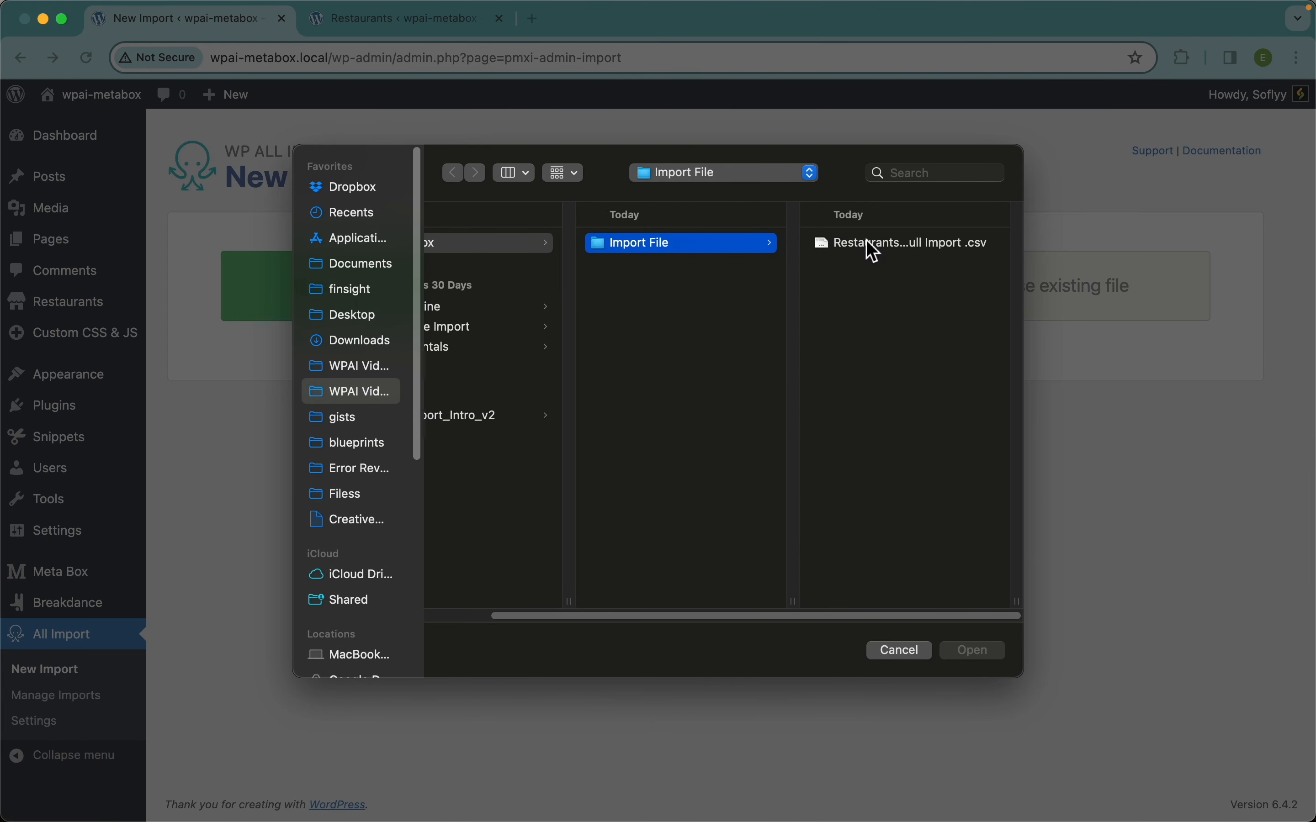
{"action": "left_click", "coordinate": [870, 243]}
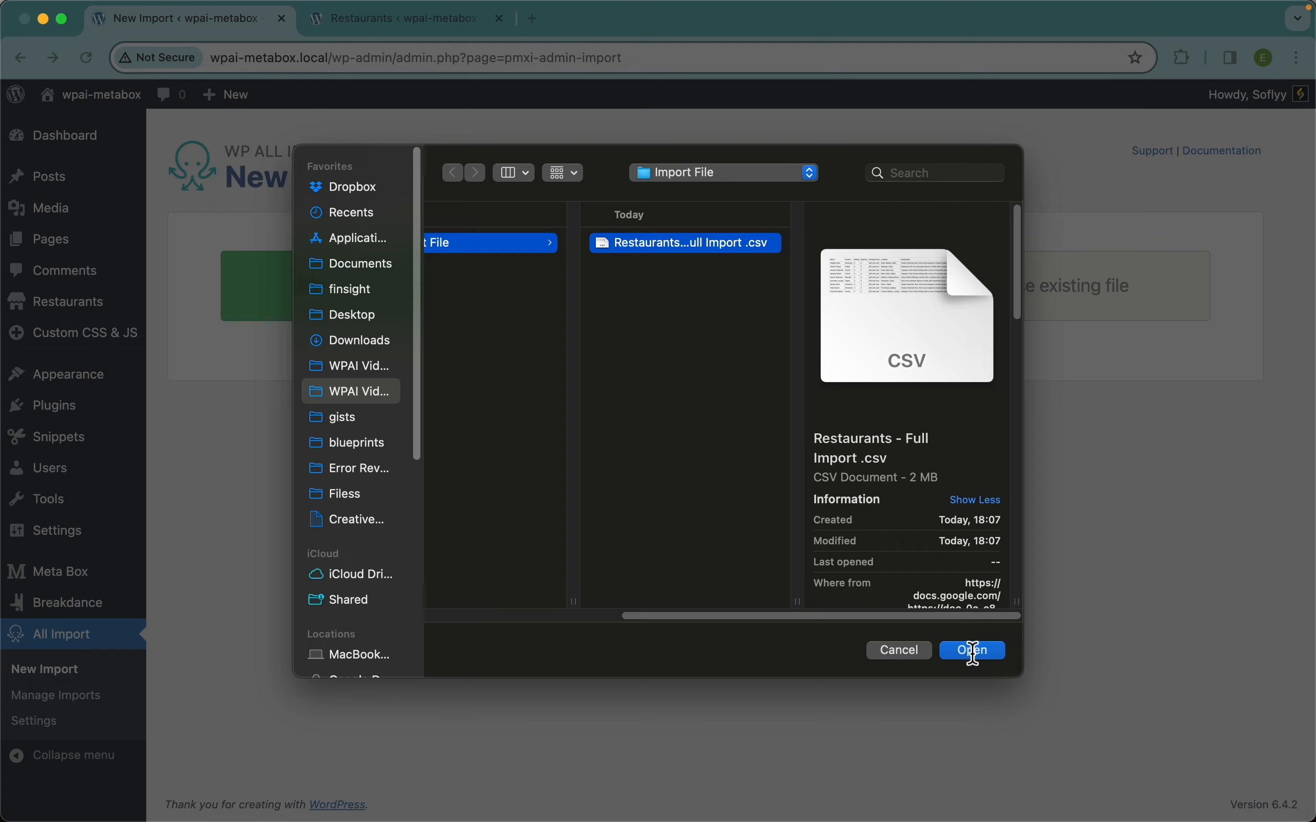
{"action": "left_click", "coordinate": [973, 651]}
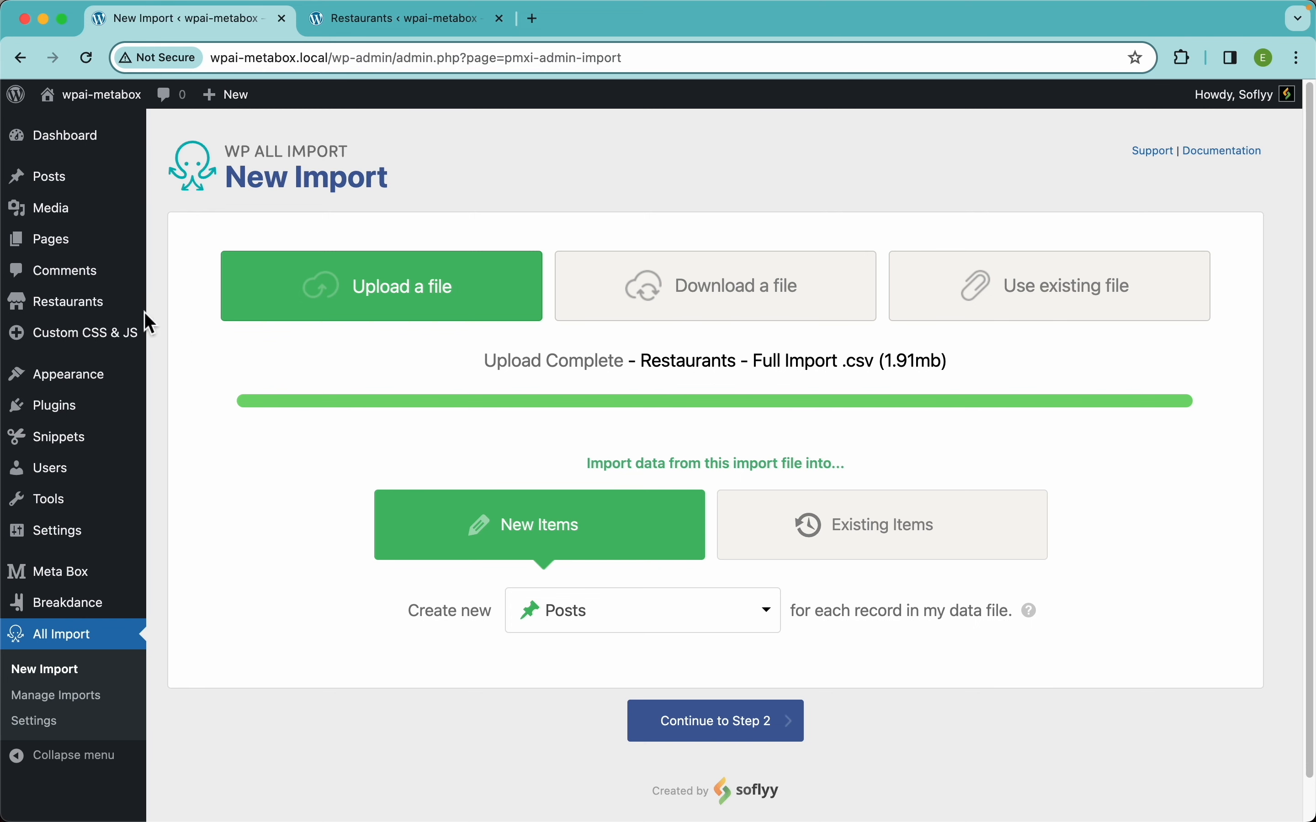
Check the existing entries in the site's All Restaurants list, refresh it, and return to the new import
{"action": "mouse_move", "coordinate": [120, 314]}
{"action": "right_click", "coordinate": [191, 307]}
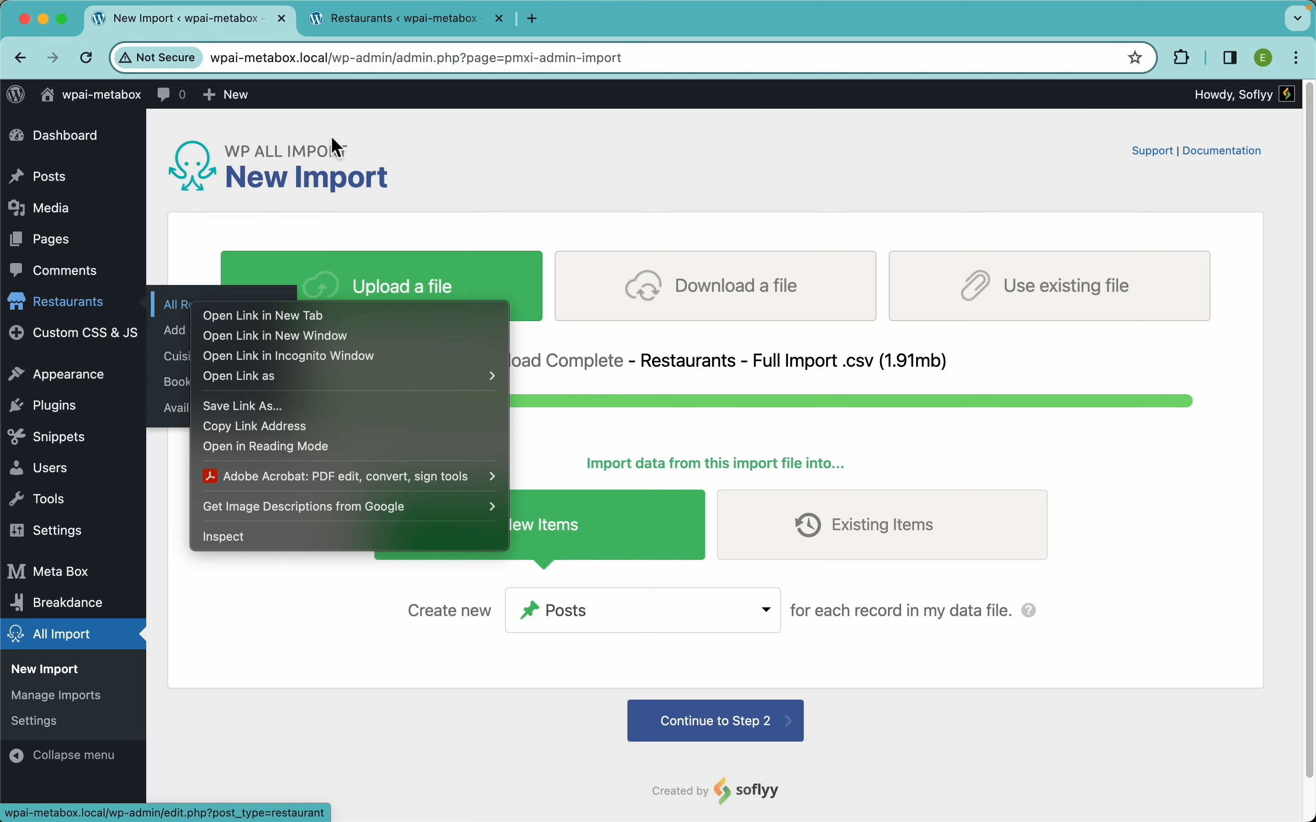
{"action": "left_click", "coordinate": [382, 48]}
{"action": "left_click", "coordinate": [396, 21]}
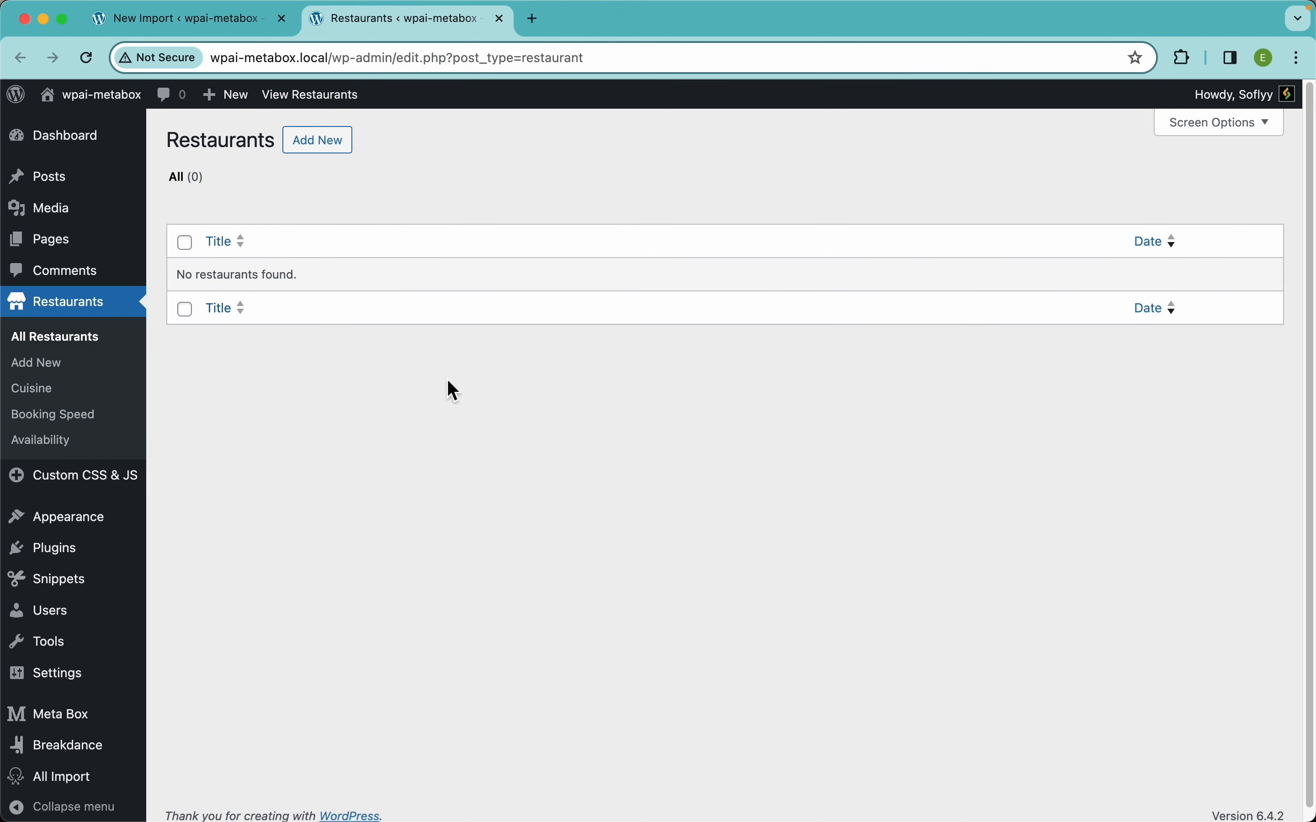
{"action": "left_click", "coordinate": [86, 57]}
{"action": "left_click", "coordinate": [218, 22]}
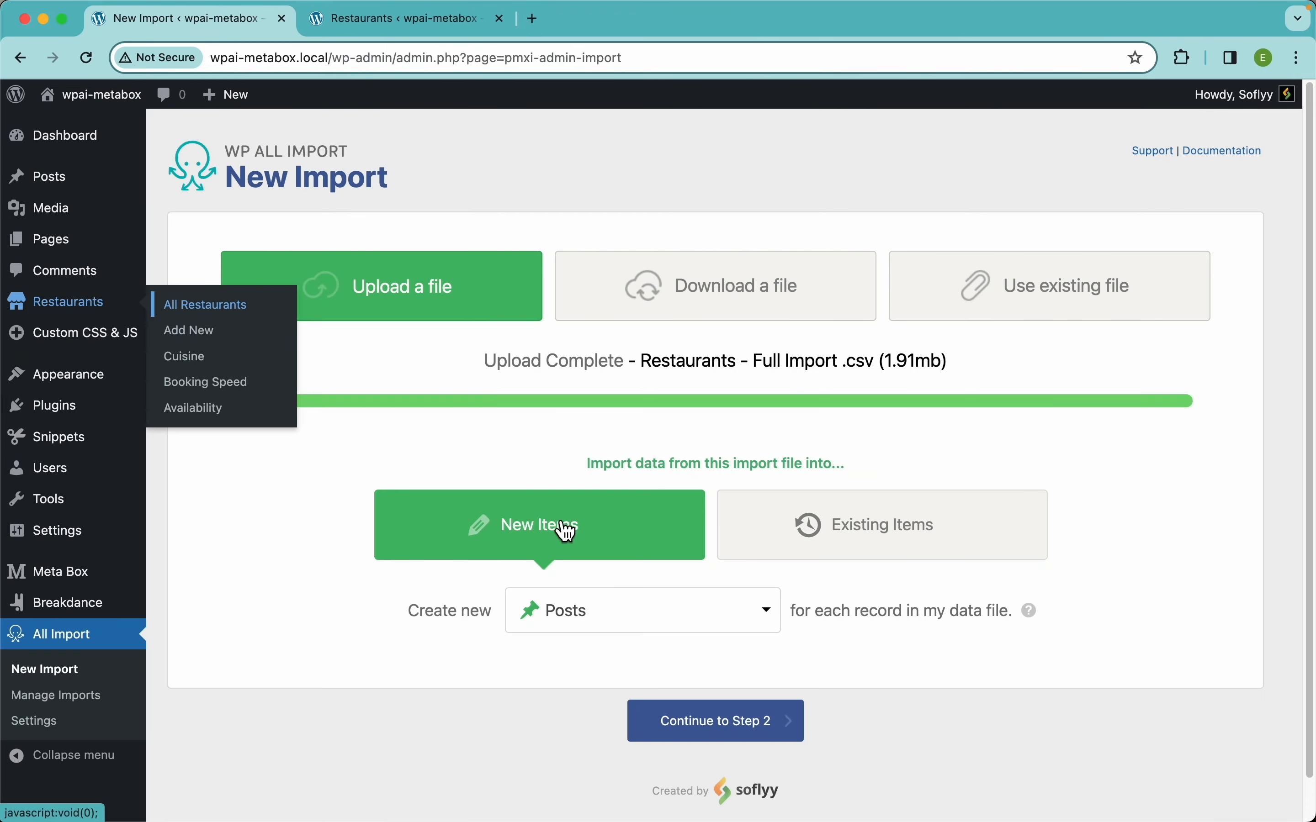
Set the import to create new Restaurants for each record and continue to Step 2
{"action": "left_click", "coordinate": [612, 609]}
{"action": "scroll", "coordinate": [640, 740], "scroll_direction": "down", "scroll_amount": 5}
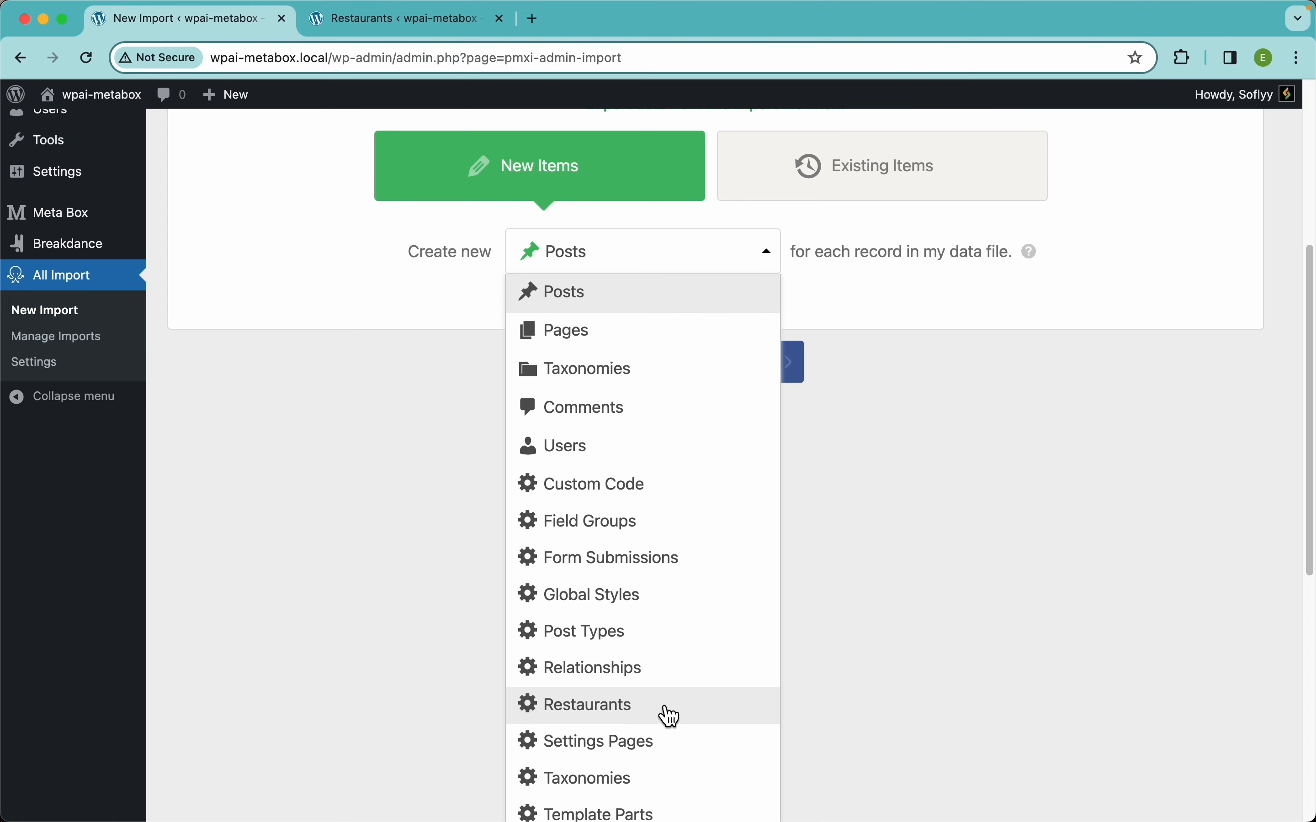
{"action": "left_click", "coordinate": [683, 722]}
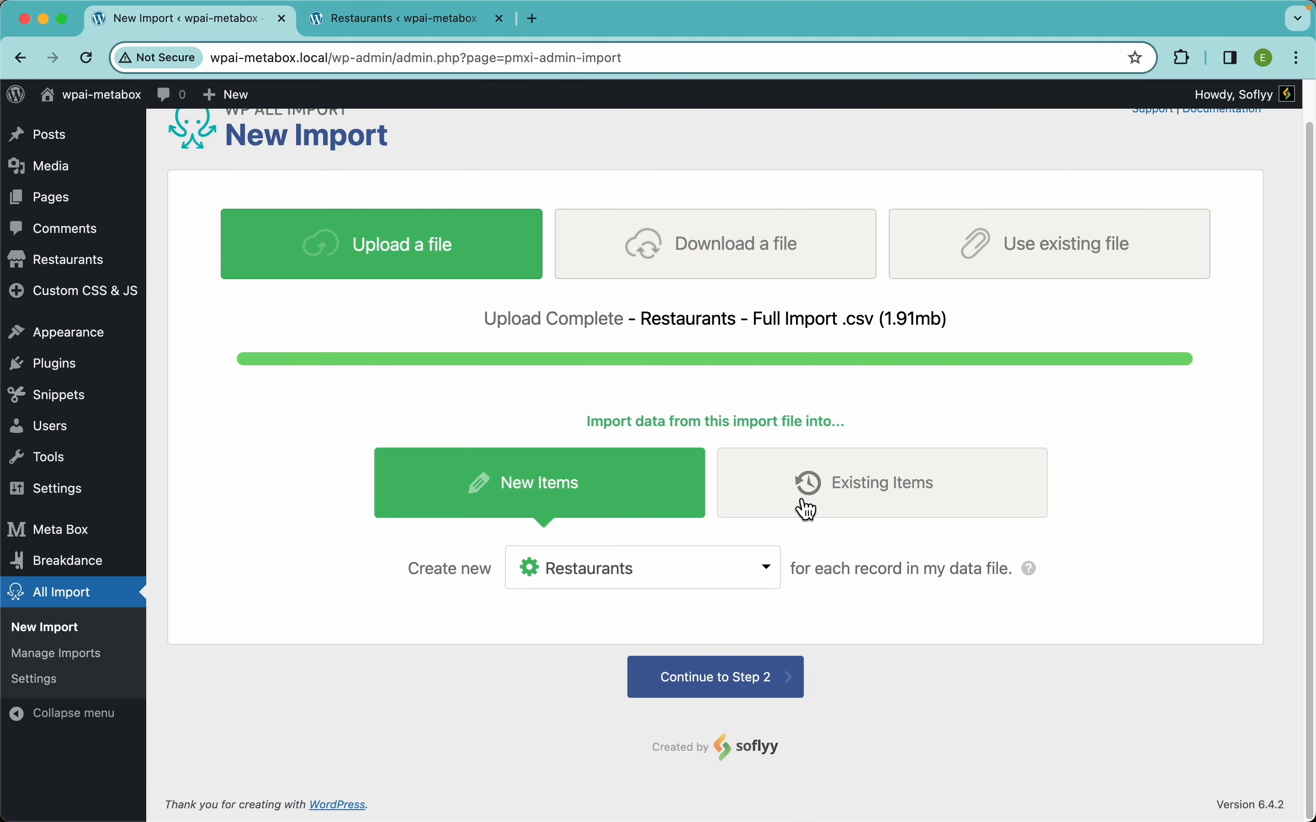
{"action": "left_click", "coordinate": [750, 686]}
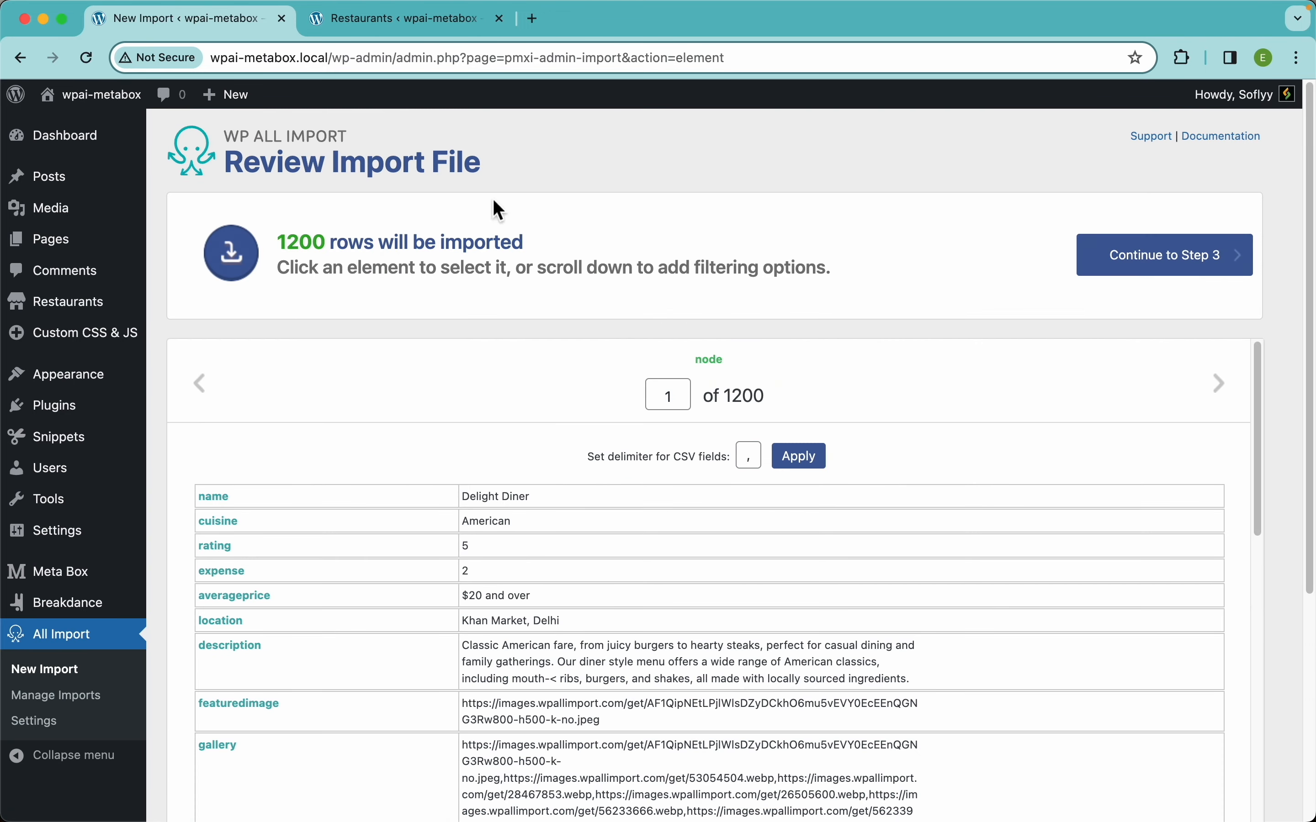
Review all fields of the first record in the import file preview, from name to reviewrating
{"action": "scroll", "coordinate": [831, 225], "scroll_direction": "down", "scroll_amount": 3}
{"action": "scroll", "coordinate": [837, 234], "scroll_direction": "down", "scroll_amount": 1}
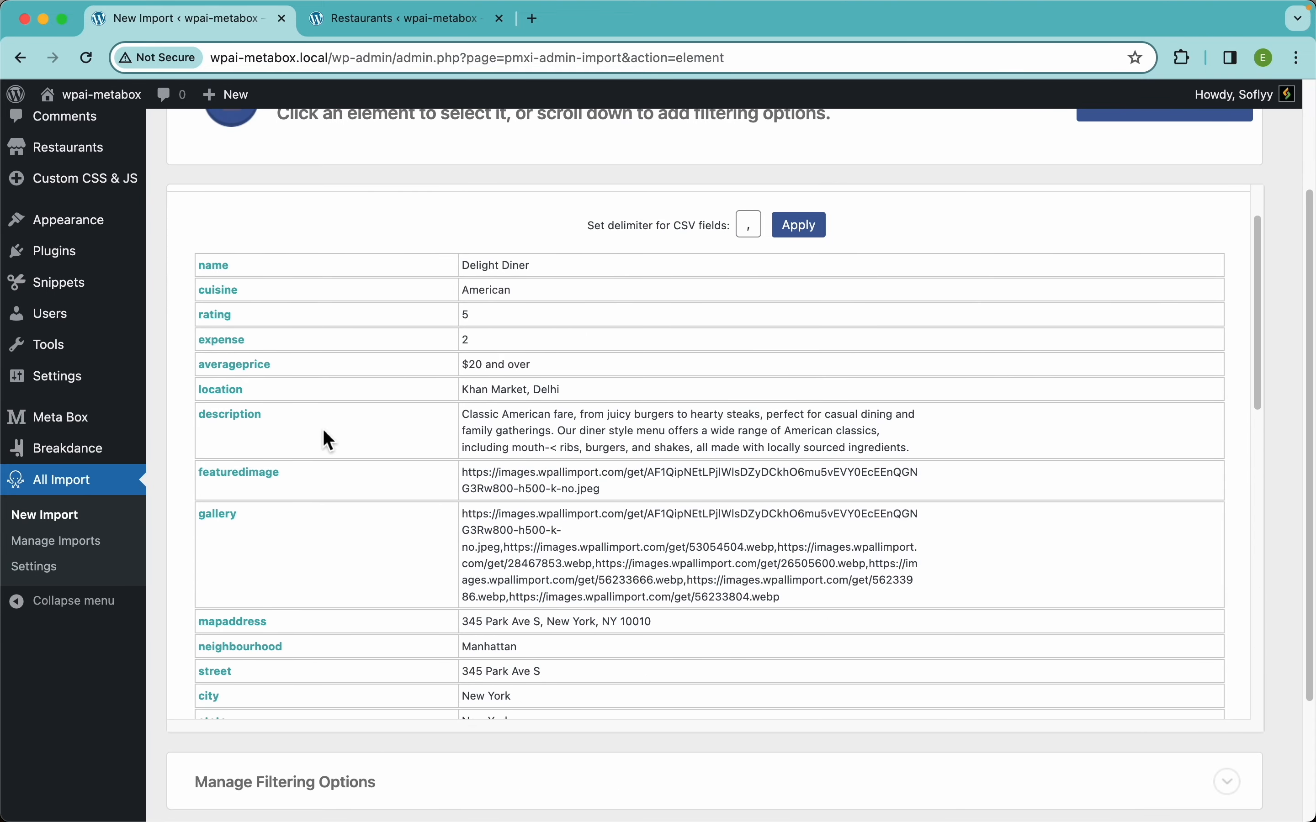
{"action": "scroll", "coordinate": [346, 426], "scroll_direction": "down", "scroll_amount": 2}
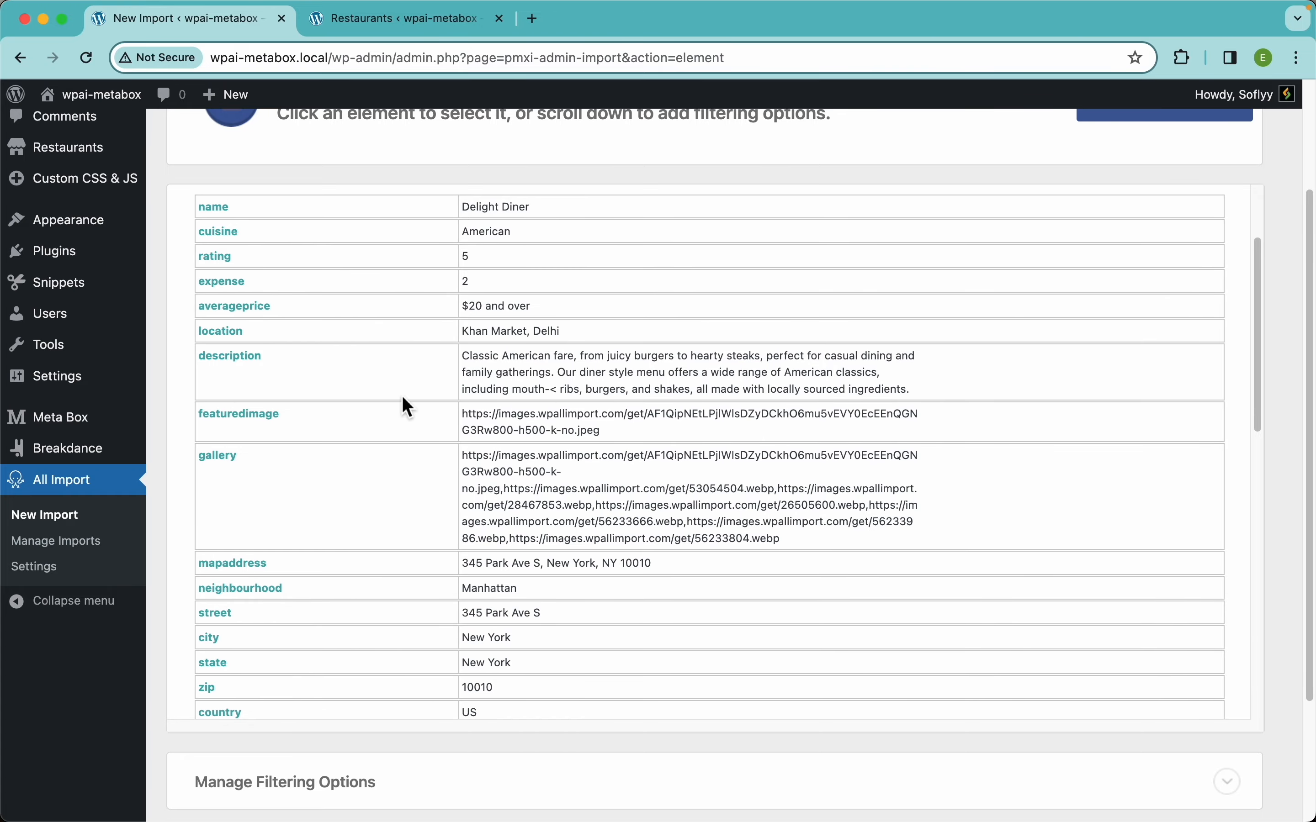
{"action": "scroll", "coordinate": [505, 417], "scroll_direction": "down", "scroll_amount": 6}
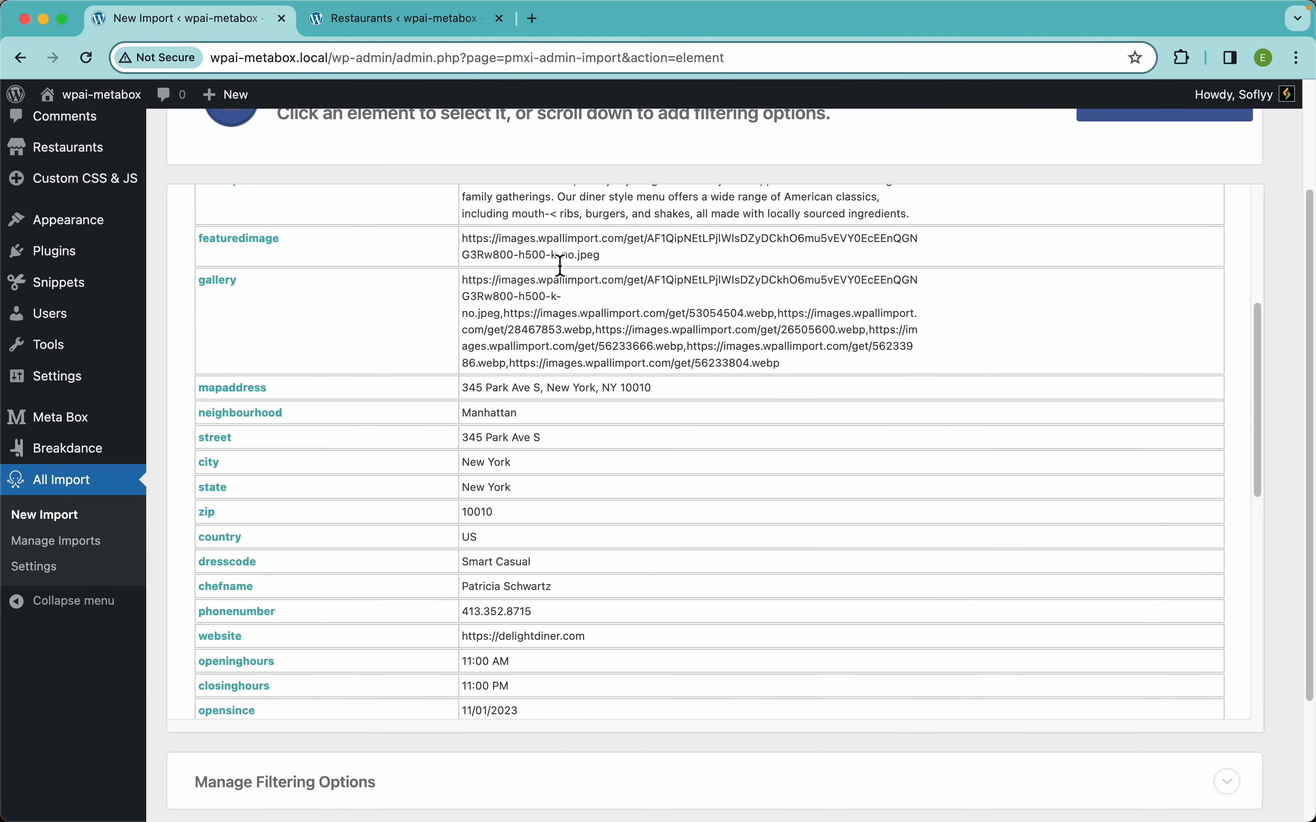
{"action": "scroll", "coordinate": [520, 389], "scroll_direction": "down", "scroll_amount": 4}
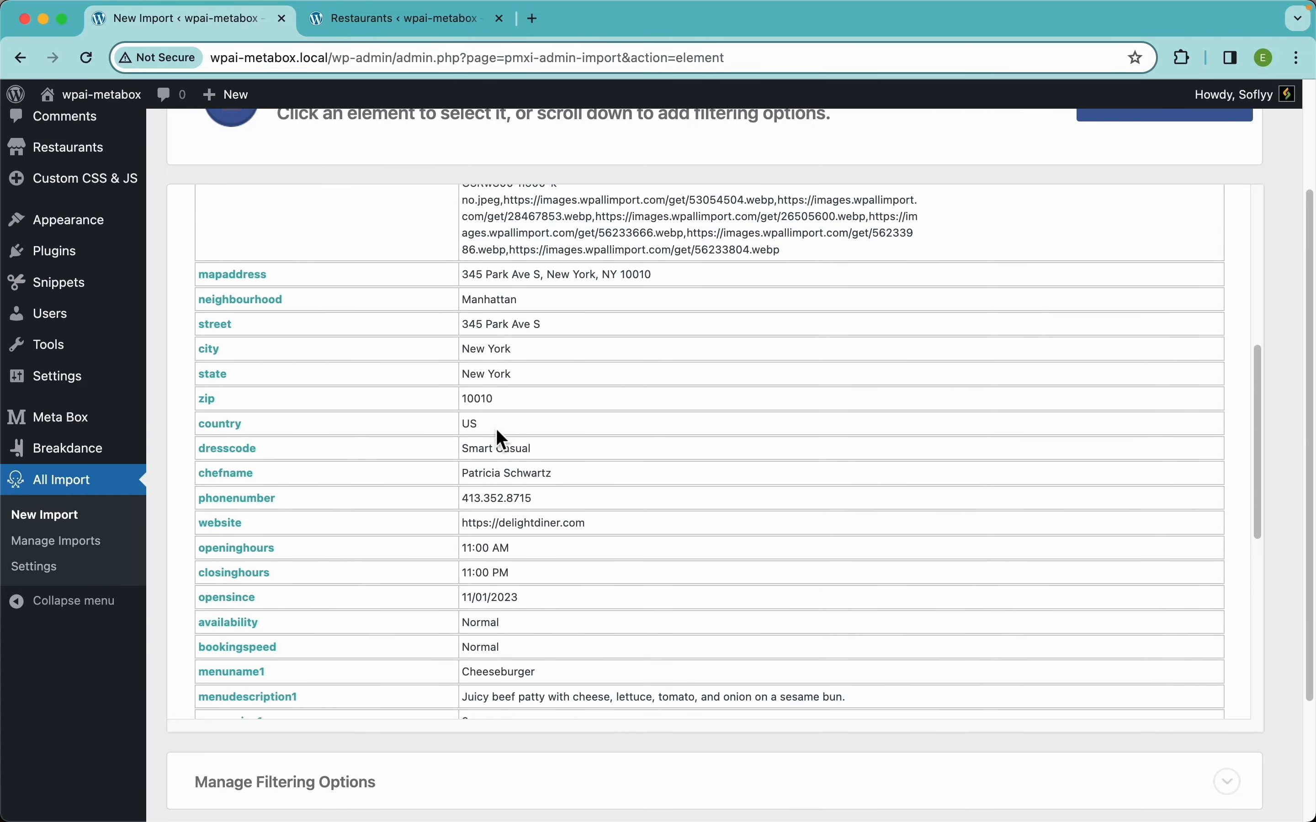
{"action": "scroll", "coordinate": [565, 413], "scroll_direction": "down", "scroll_amount": 6}
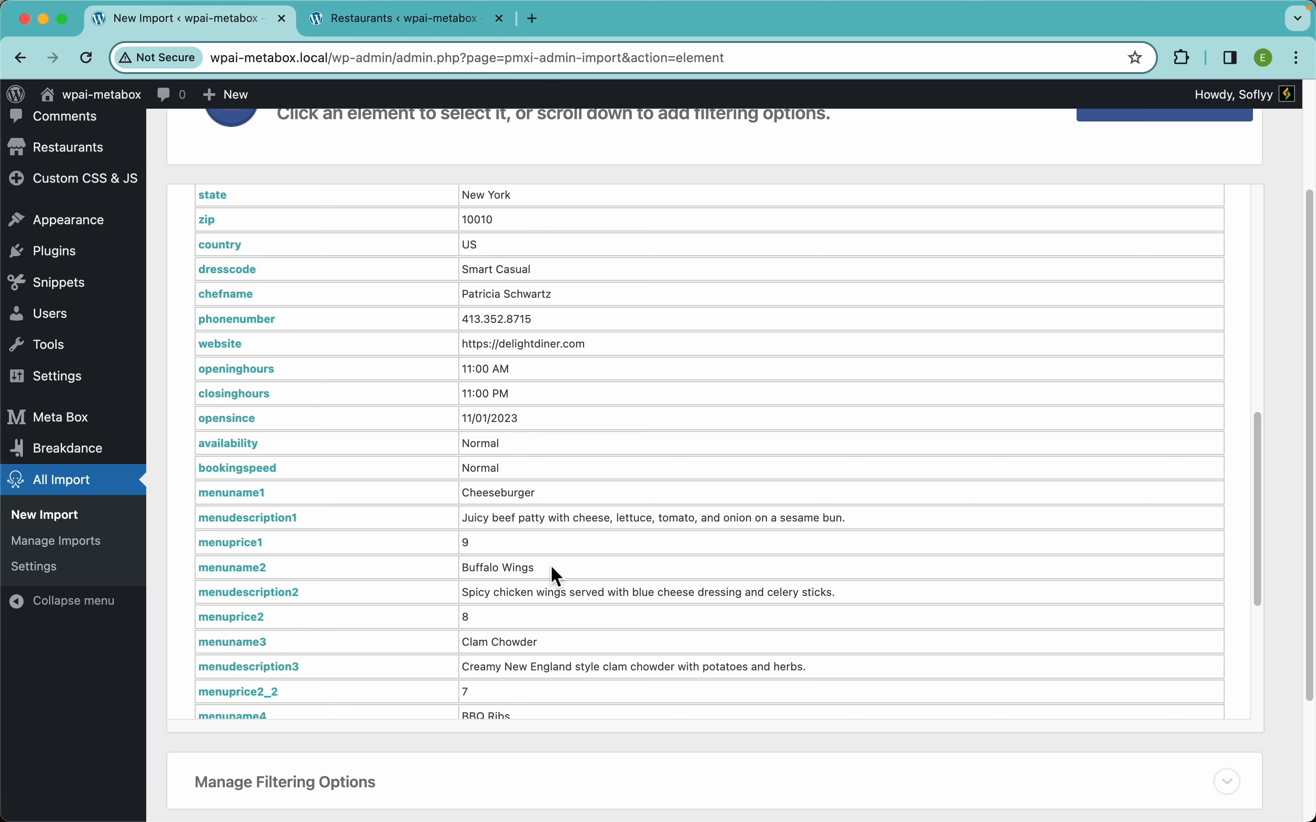
{"action": "scroll", "coordinate": [559, 568], "scroll_direction": "down", "scroll_amount": 4}
{"action": "scroll", "coordinate": [552, 415], "scroll_direction": "down", "scroll_amount": 3}
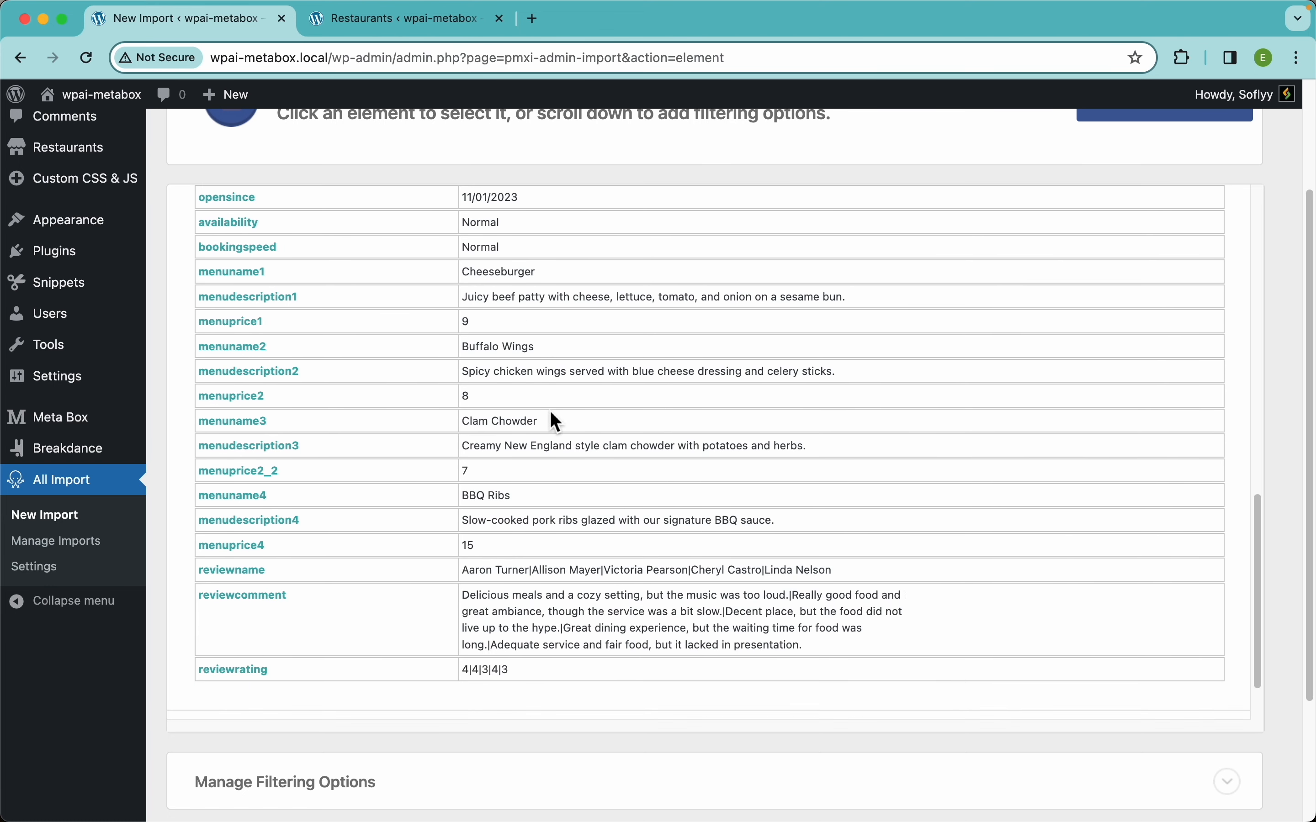
{"action": "scroll", "coordinate": [343, 381], "scroll_direction": "down", "scroll_amount": 3}
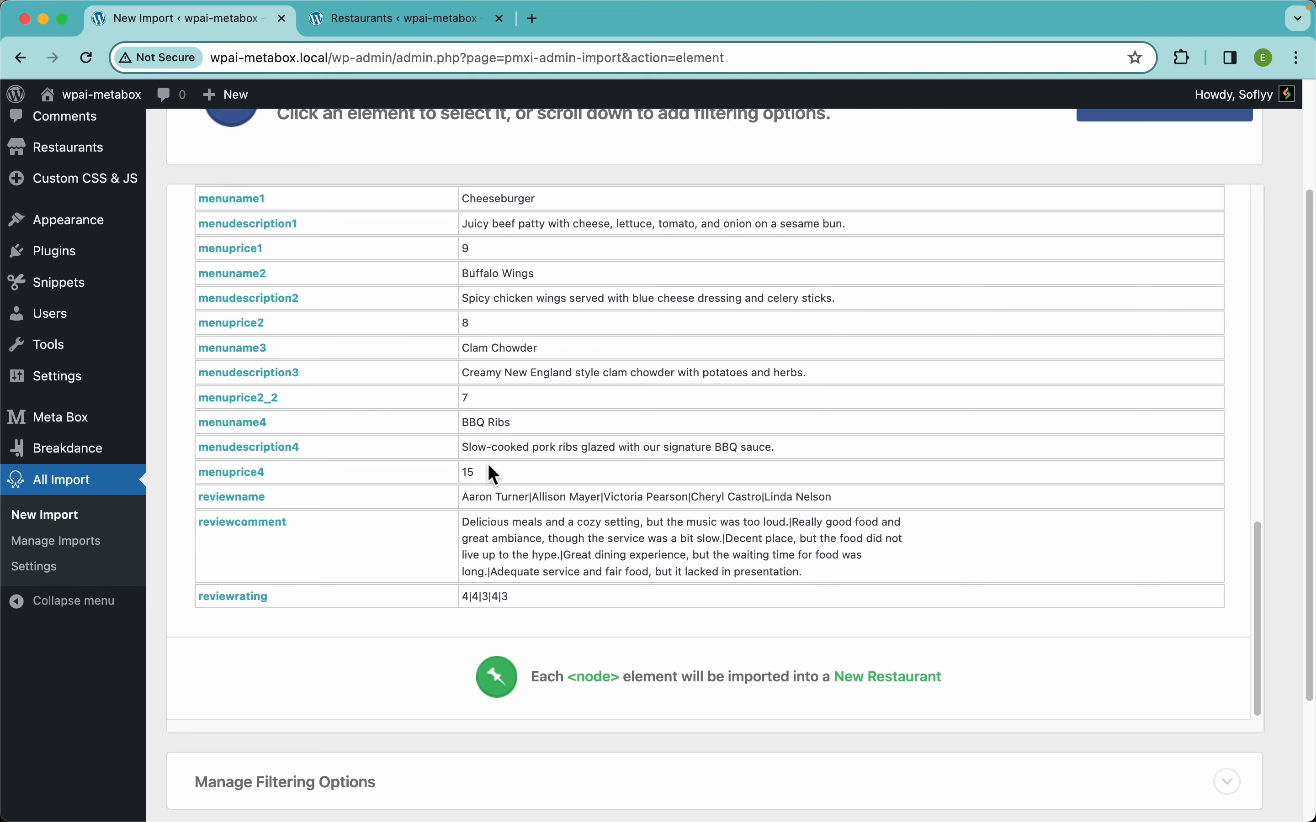
{"action": "scroll", "coordinate": [492, 473], "scroll_direction": "up", "scroll_amount": 10}
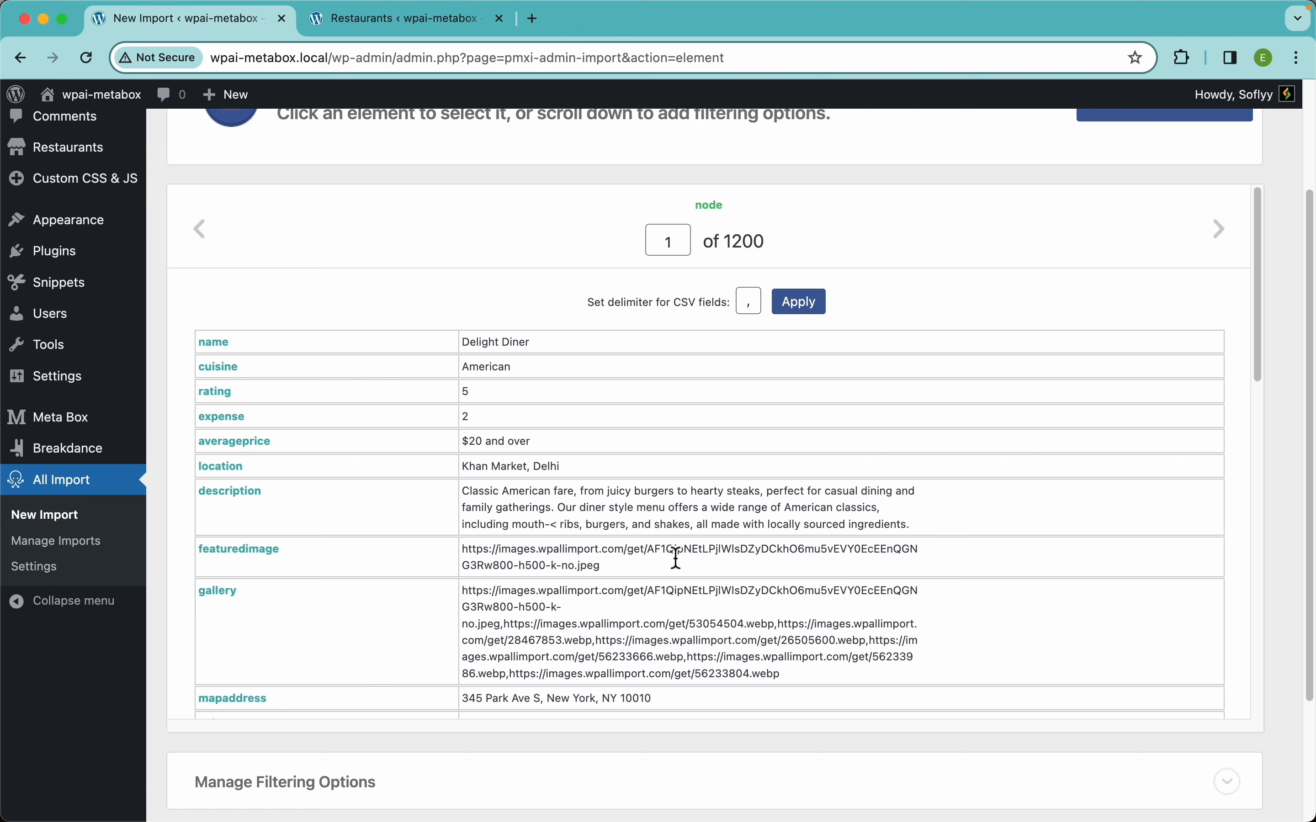
Check the state value in the first record's address fields
{"action": "scroll", "coordinate": [677, 559], "scroll_direction": "down", "scroll_amount": 5}
{"action": "scroll", "coordinate": [677, 558], "scroll_direction": "down", "scroll_amount": 1}
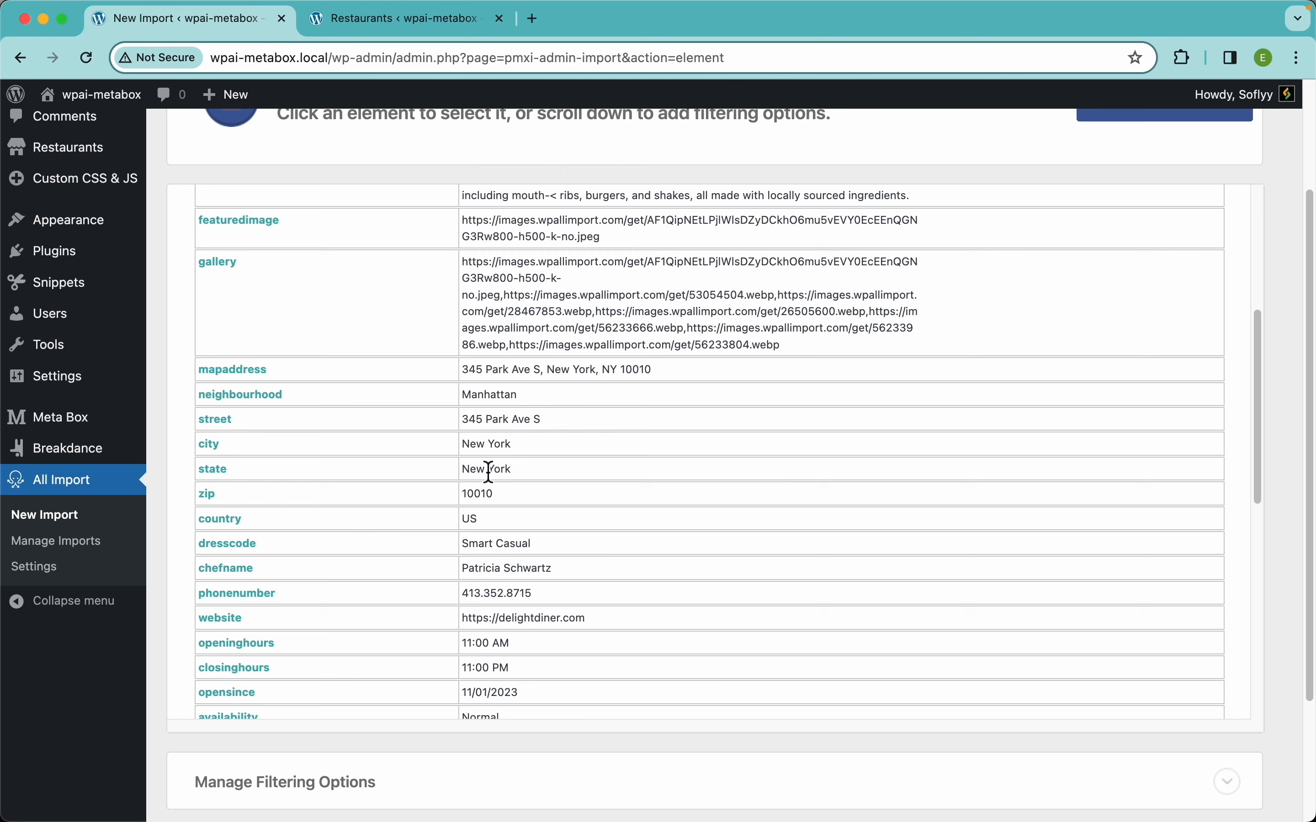
{"action": "left_click_drag", "start_coordinate": [518, 471], "coordinate": [462, 470]}
{"action": "left_click", "coordinate": [697, 418]}
Expand the filtering options beneath the record preview
{"action": "scroll", "coordinate": [1282, 397], "scroll_direction": "down", "scroll_amount": 3}
{"action": "left_click", "coordinate": [367, 620]}
{"action": "scroll", "coordinate": [489, 625], "scroll_direction": "down", "scroll_amount": 3}
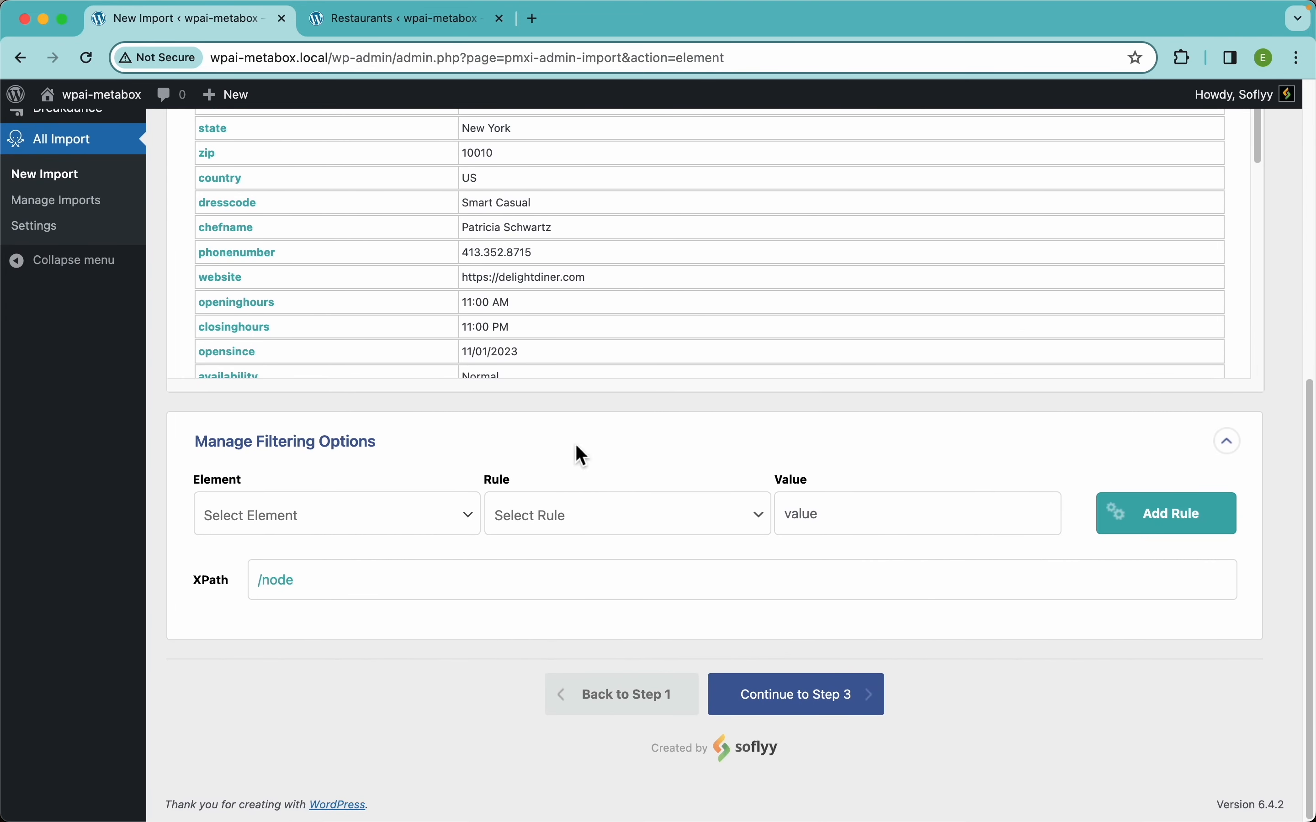
Add a filter rule requiring state[1] equals New York and apply the filters to the XPath
{"action": "scroll", "coordinate": [211, 386], "scroll_direction": "up", "scroll_amount": 5}
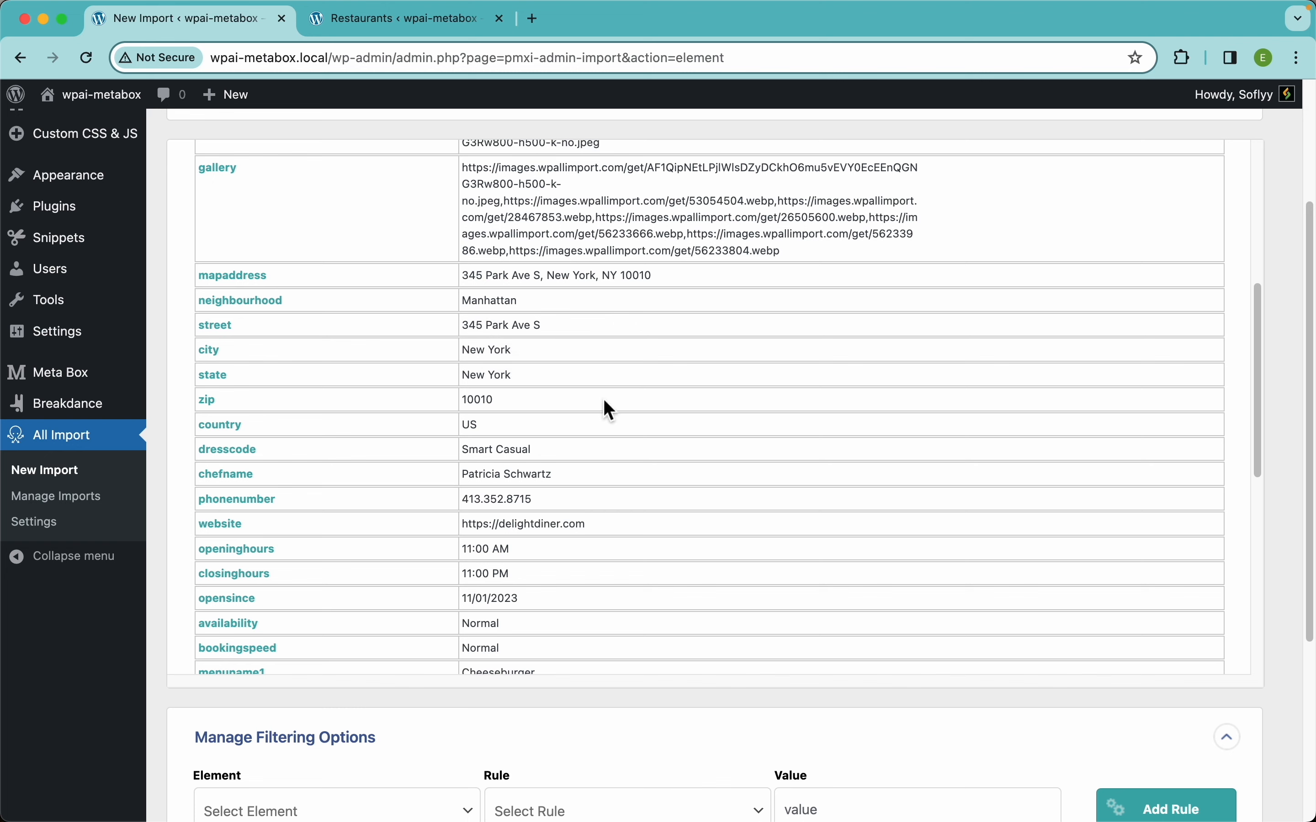
{"action": "scroll", "coordinate": [639, 402], "scroll_direction": "up", "scroll_amount": 5}
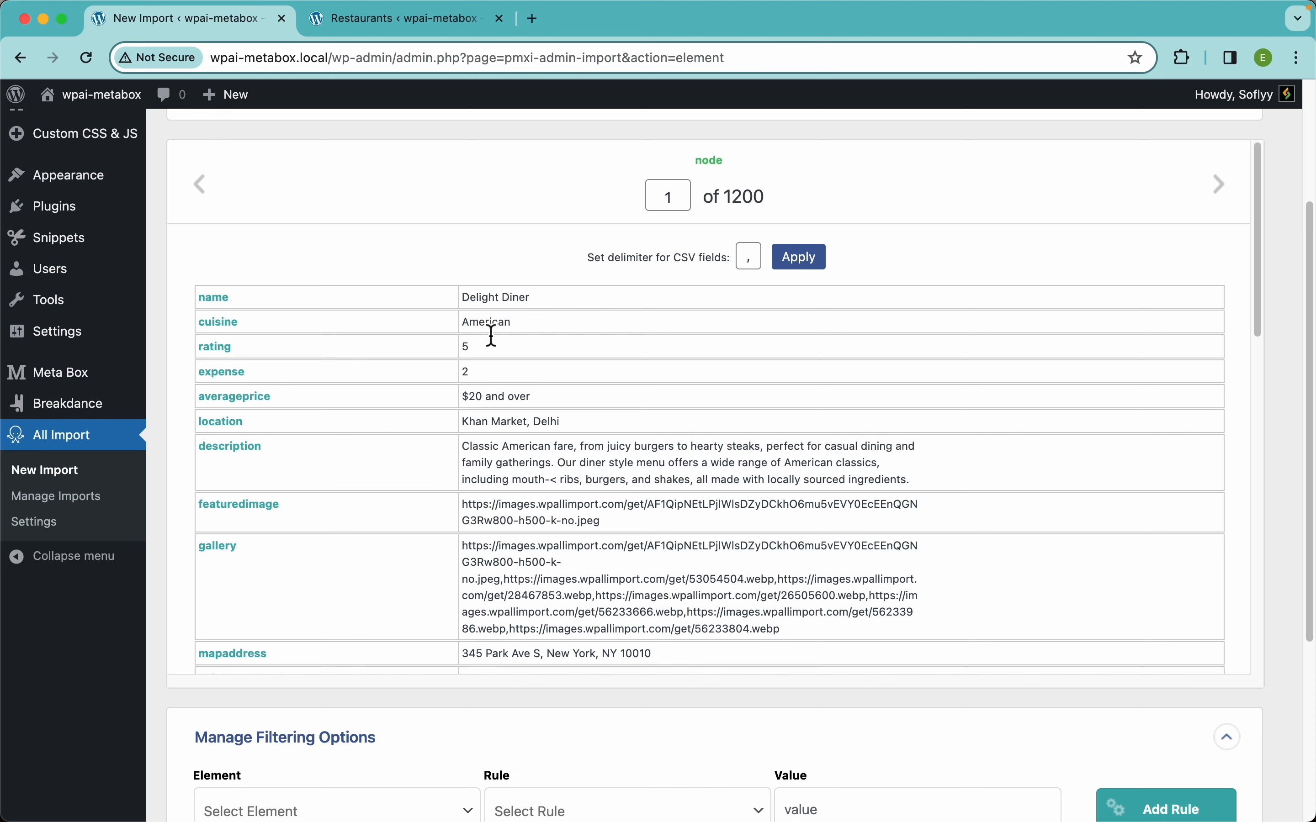
{"action": "scroll", "coordinate": [530, 405], "scroll_direction": "down", "scroll_amount": 10}
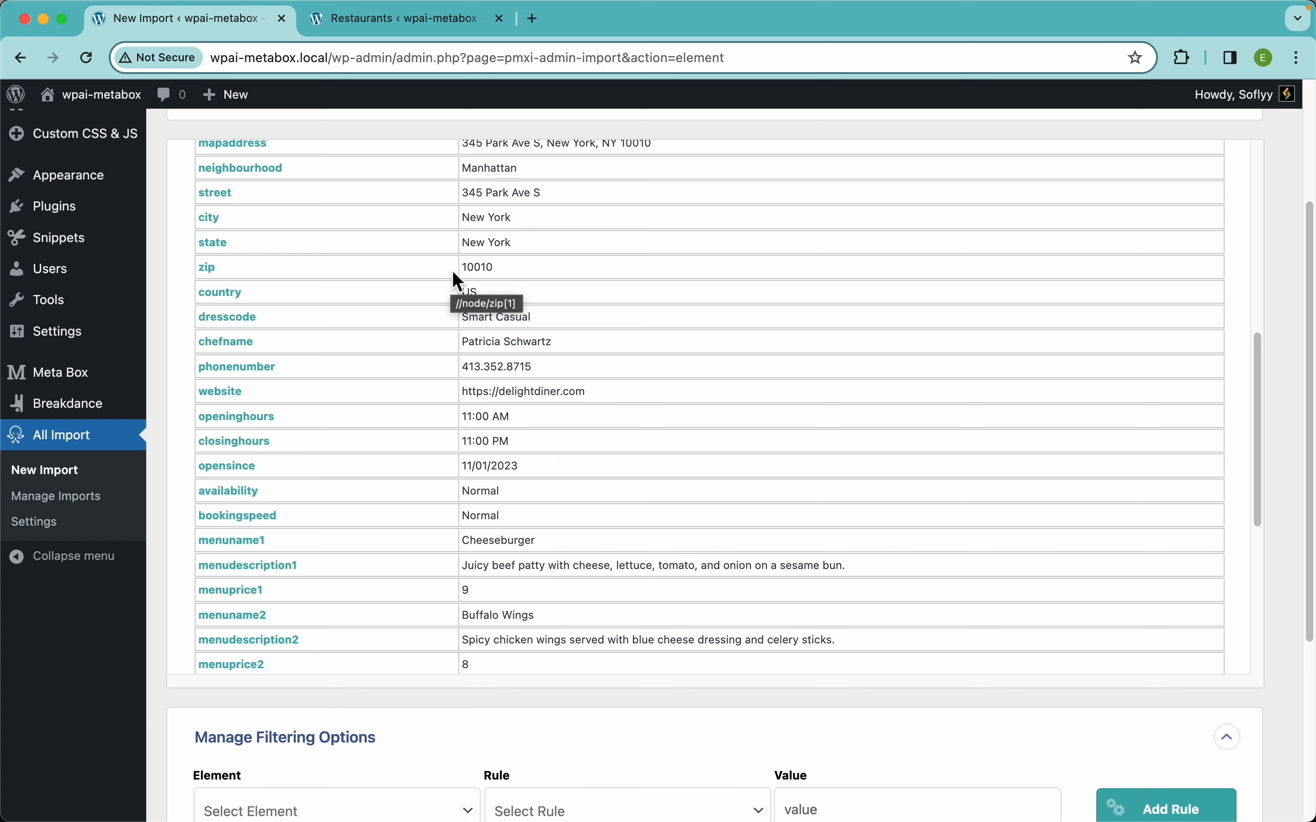
{"action": "scroll", "coordinate": [626, 555], "scroll_direction": "down", "scroll_amount": 1}
{"action": "scroll", "coordinate": [628, 556], "scroll_direction": "down", "scroll_amount": 10}
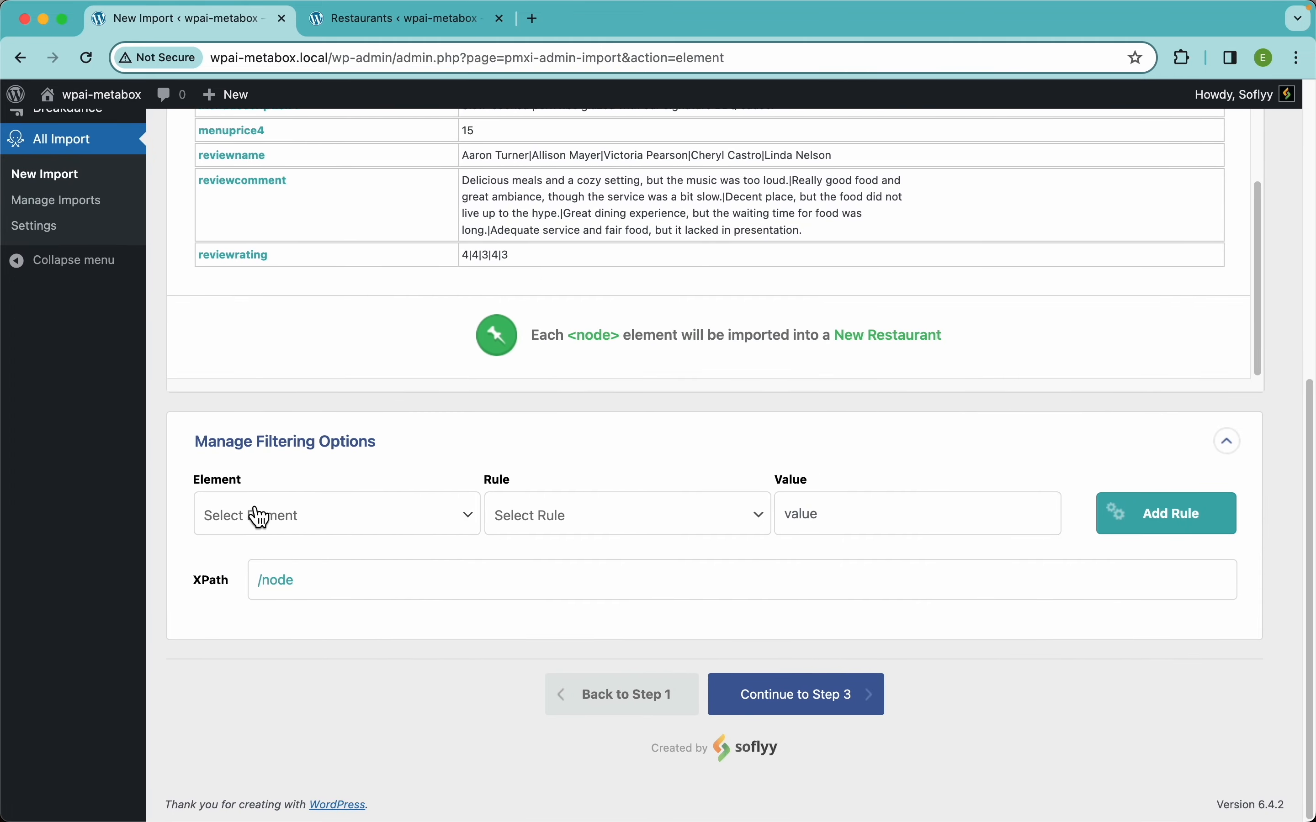
{"action": "left_click", "coordinate": [260, 517]}
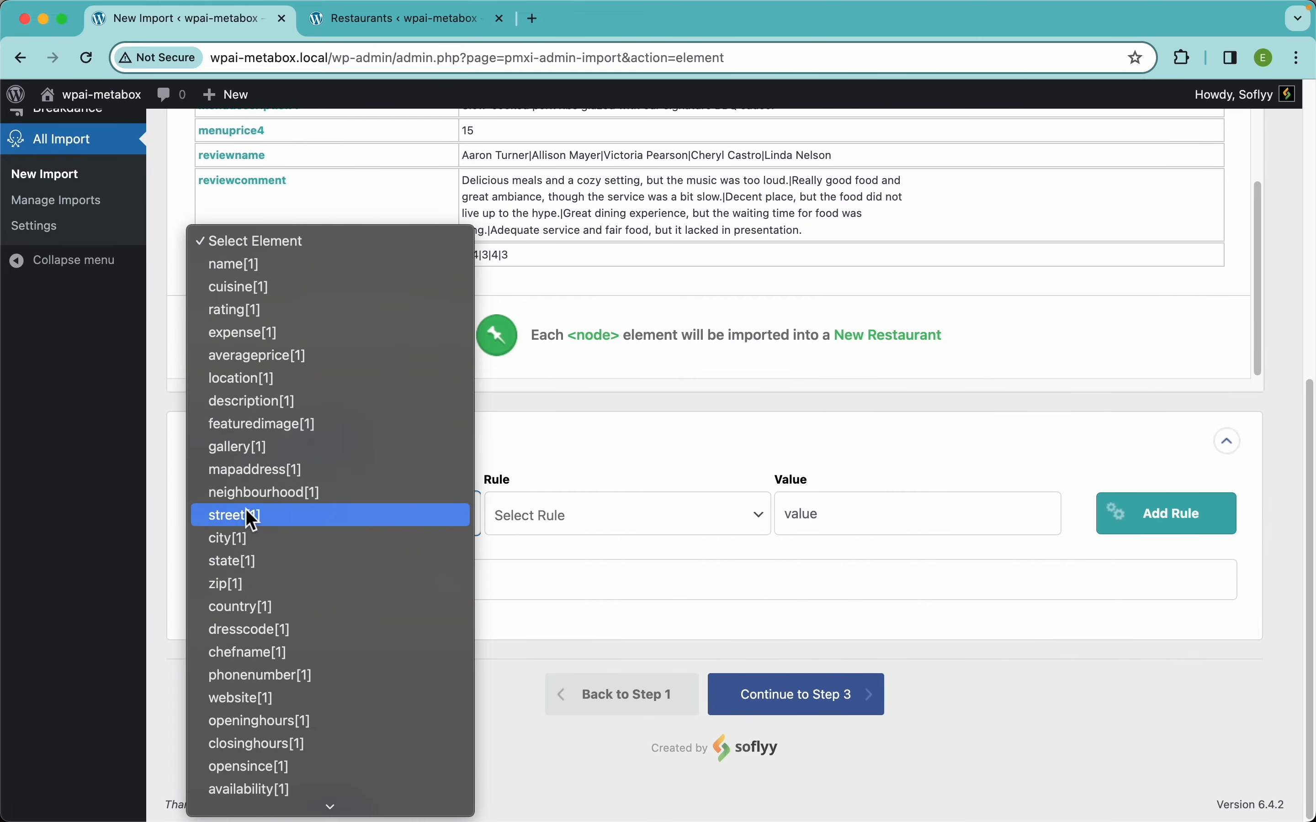
{"action": "left_click", "coordinate": [257, 560]}
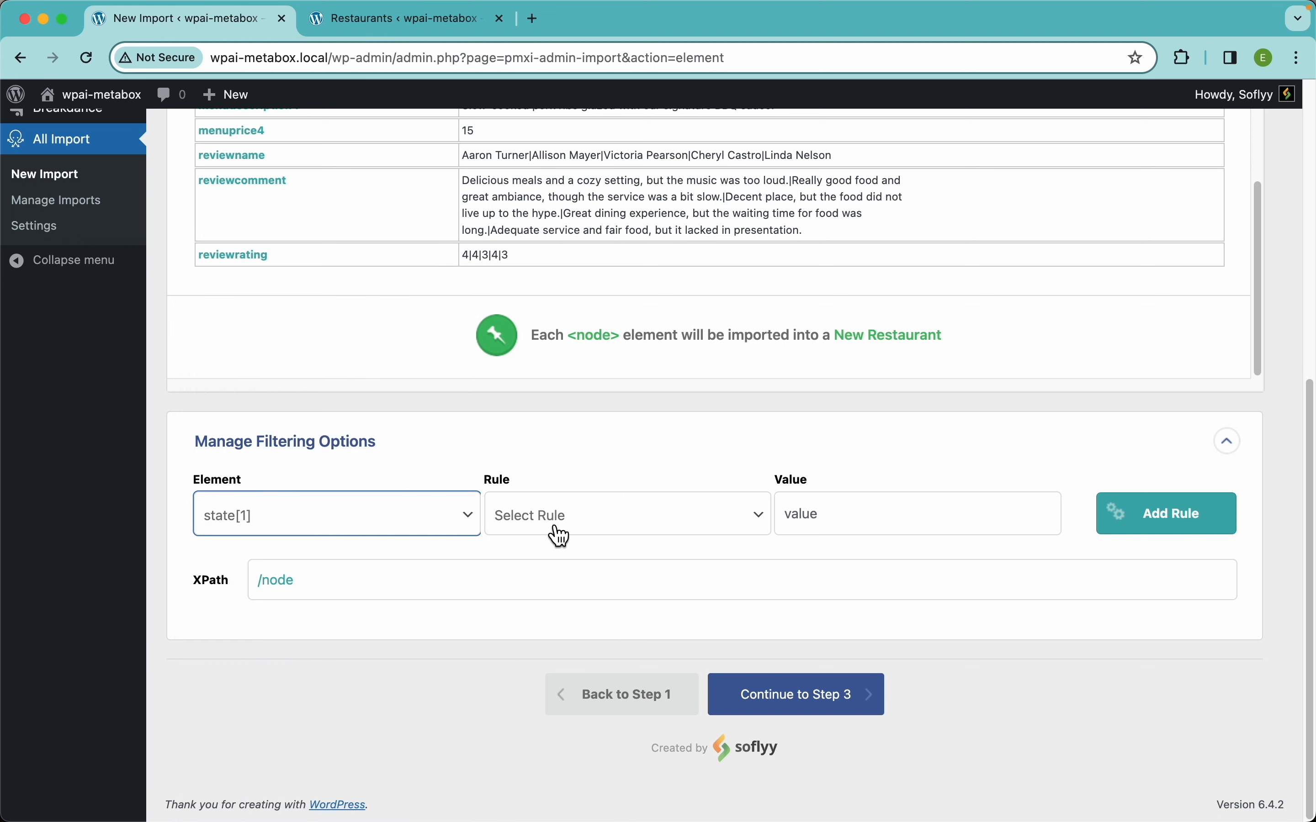
{"action": "left_click", "coordinate": [568, 523]}
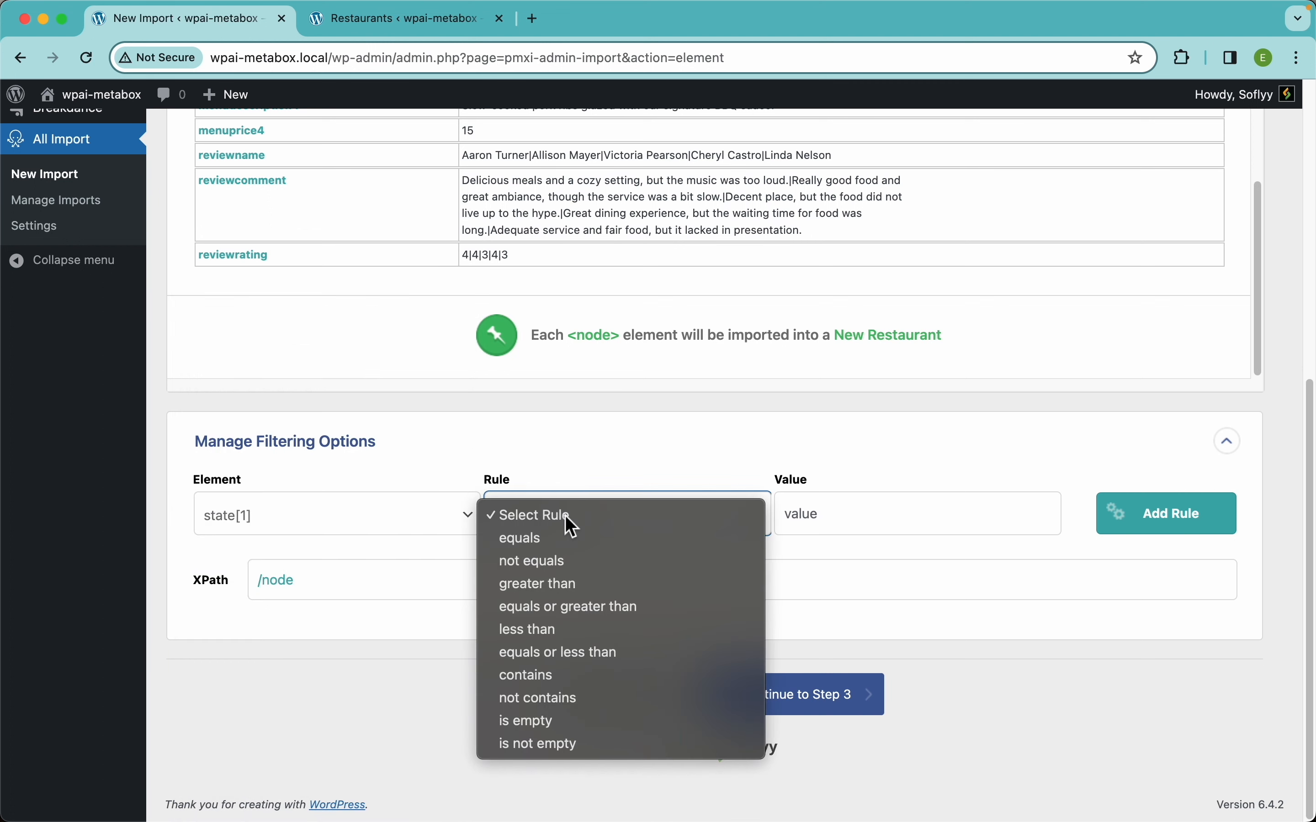
{"action": "left_click", "coordinate": [557, 538]}
{"action": "left_click", "coordinate": [834, 519]}
{"action": "type", "text": "N"}
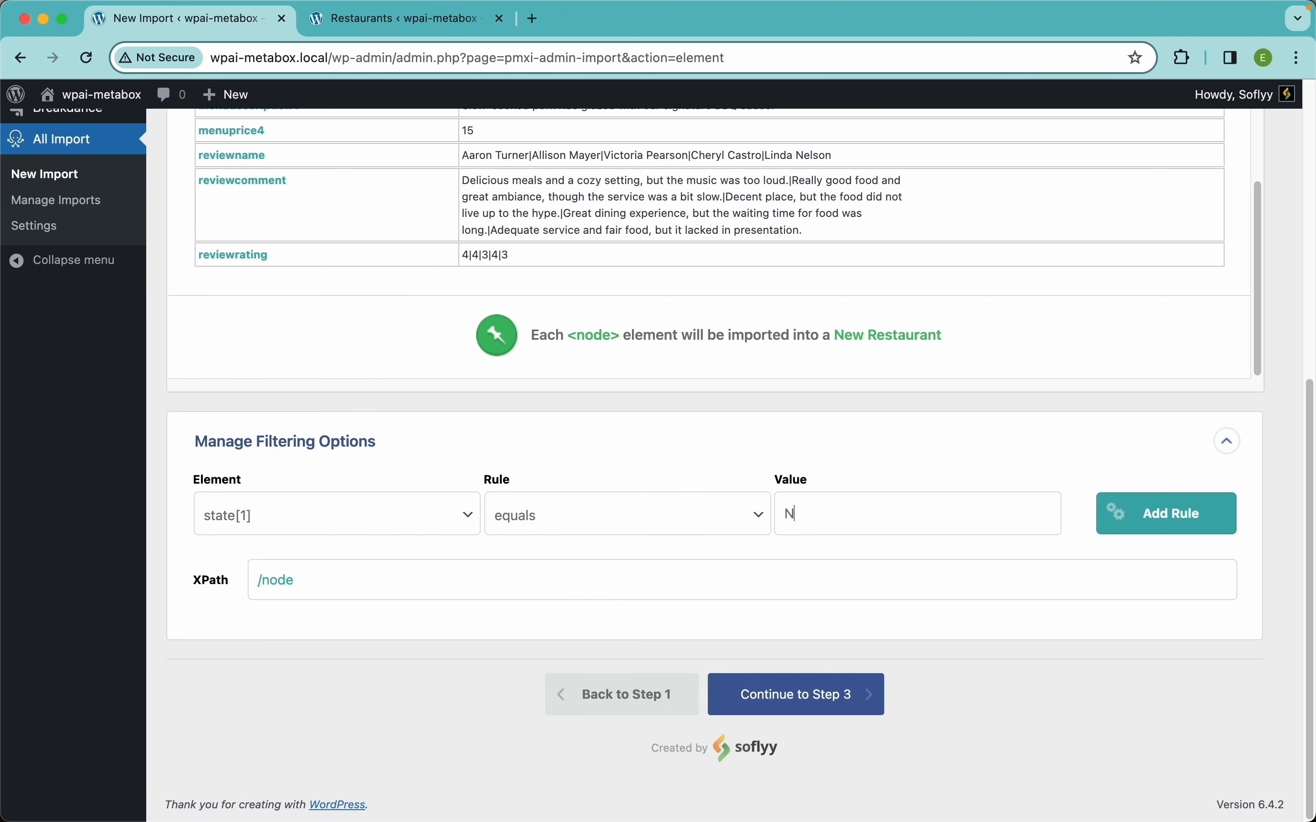
{"action": "type", "text": "ew York"}
{"action": "left_click", "coordinate": [1171, 517]}
{"action": "scroll", "coordinate": [1089, 636], "scroll_direction": "down", "scroll_amount": 2}
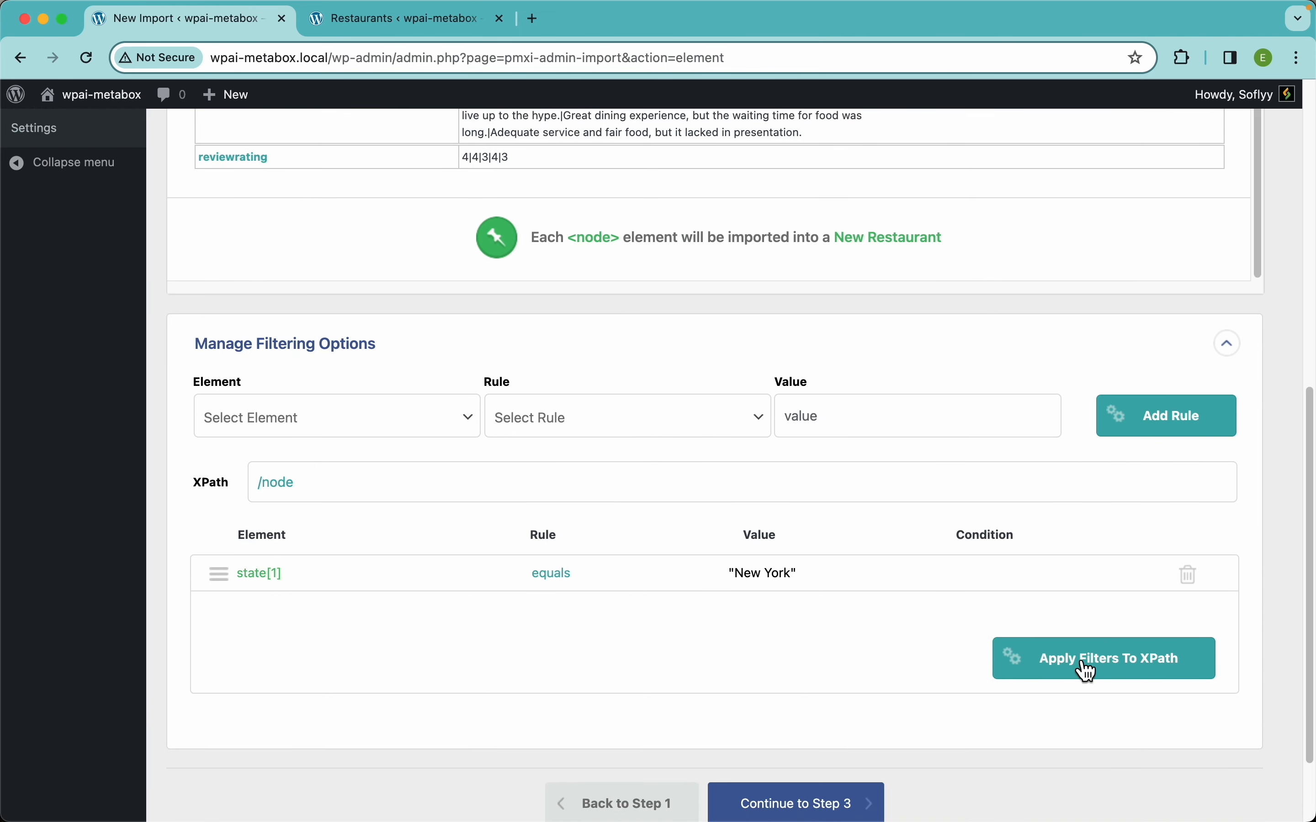
{"action": "left_click", "coordinate": [1116, 665]}
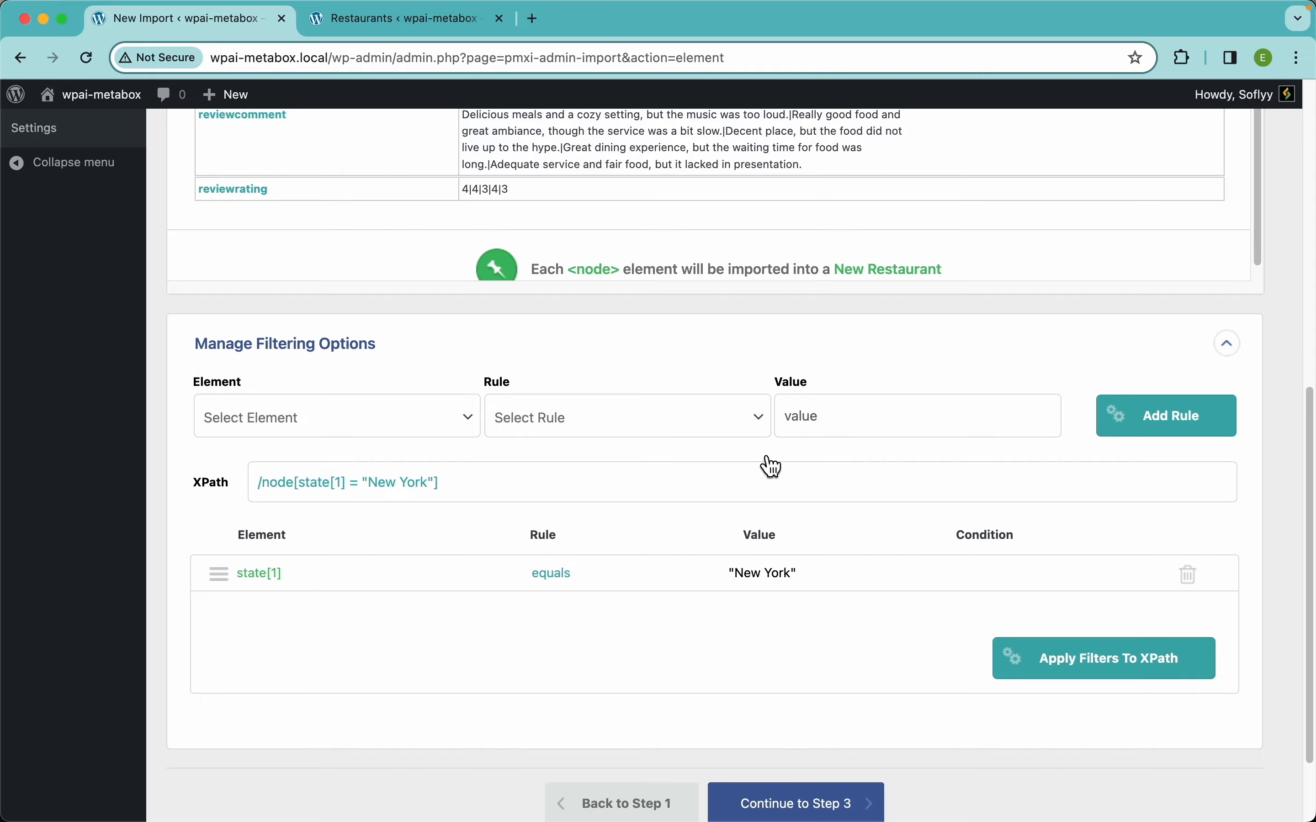
Check how many rows the filtered import covers and continue to Step 3
{"action": "scroll", "coordinate": [1279, 437], "scroll_direction": "up", "scroll_amount": 20}
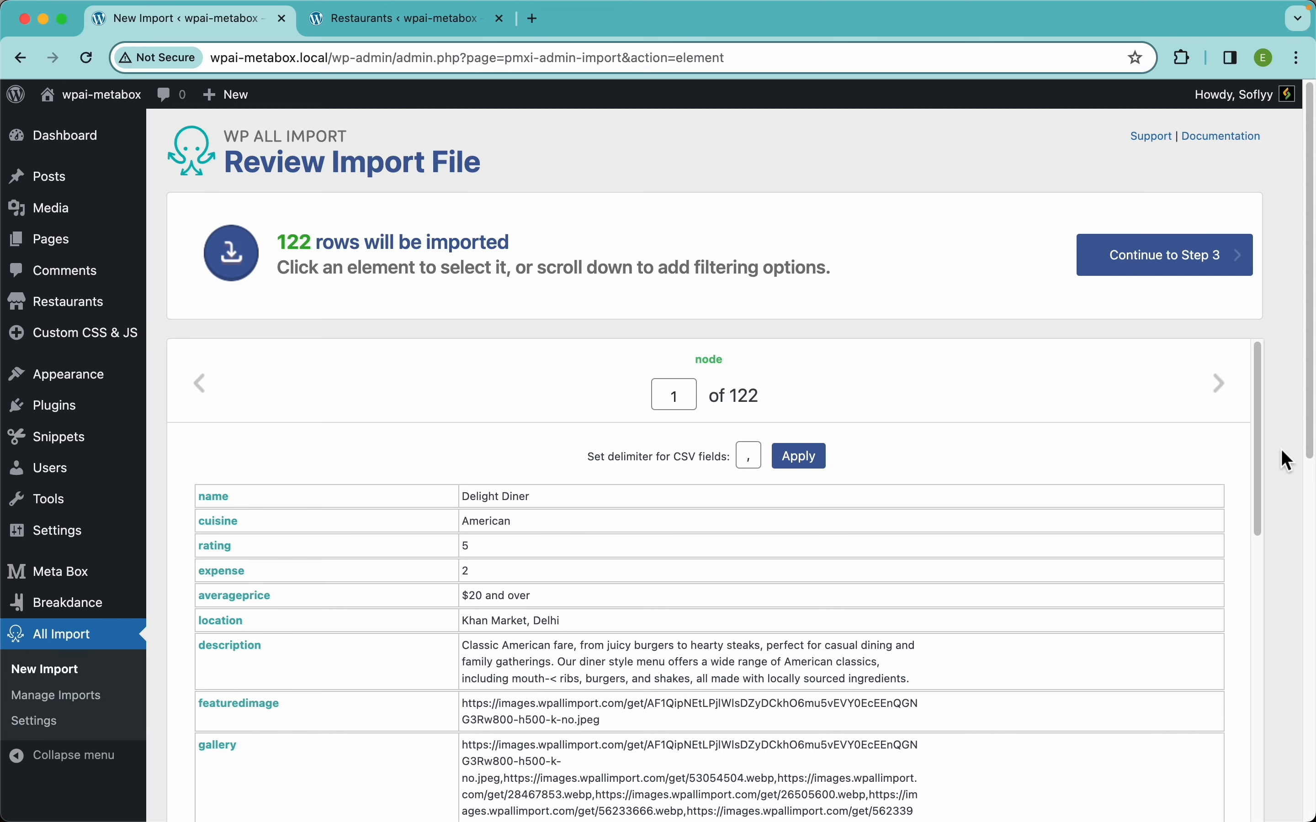
{"action": "scroll", "coordinate": [1282, 451], "scroll_direction": "down", "scroll_amount": 10}
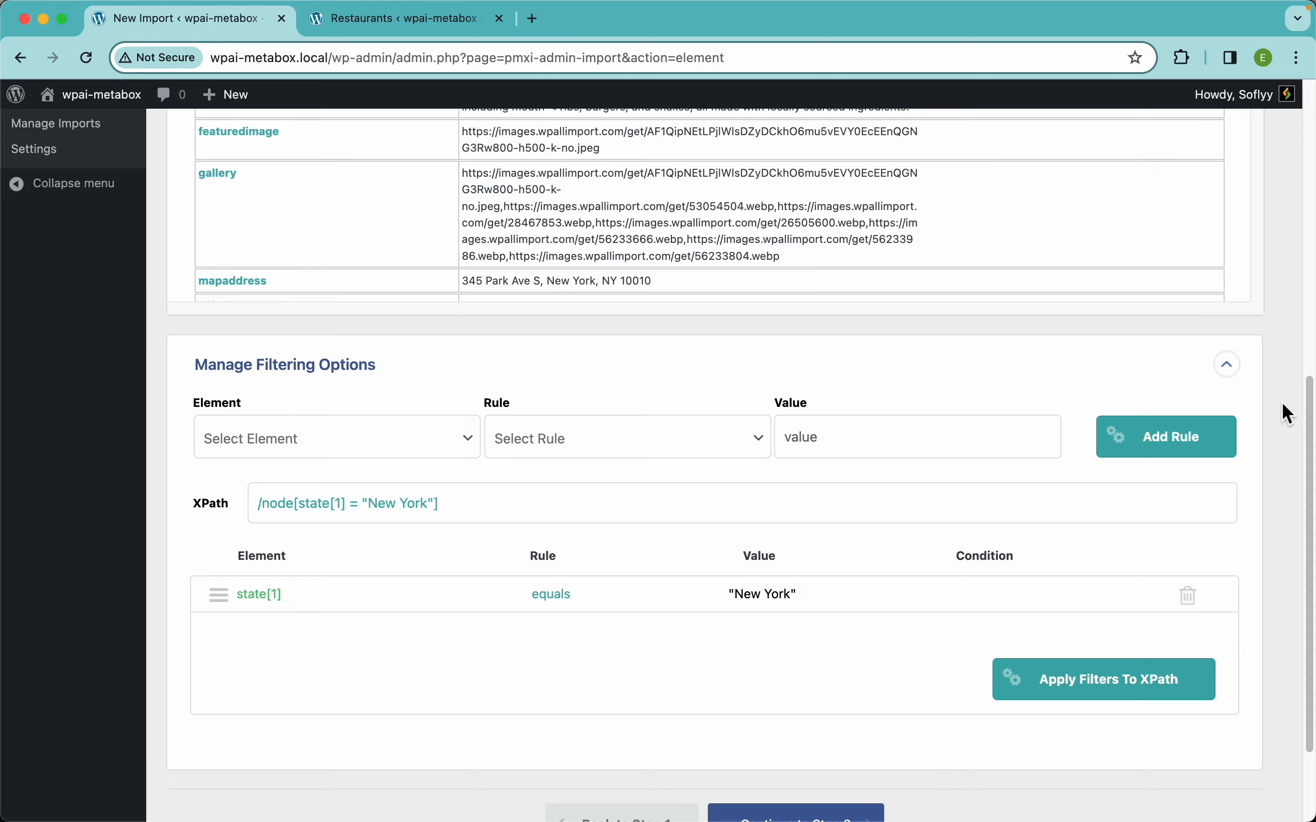
{"action": "scroll", "coordinate": [1282, 402], "scroll_direction": "up", "scroll_amount": 10}
{"action": "scroll", "coordinate": [1282, 403], "scroll_direction": "down", "scroll_amount": 1}
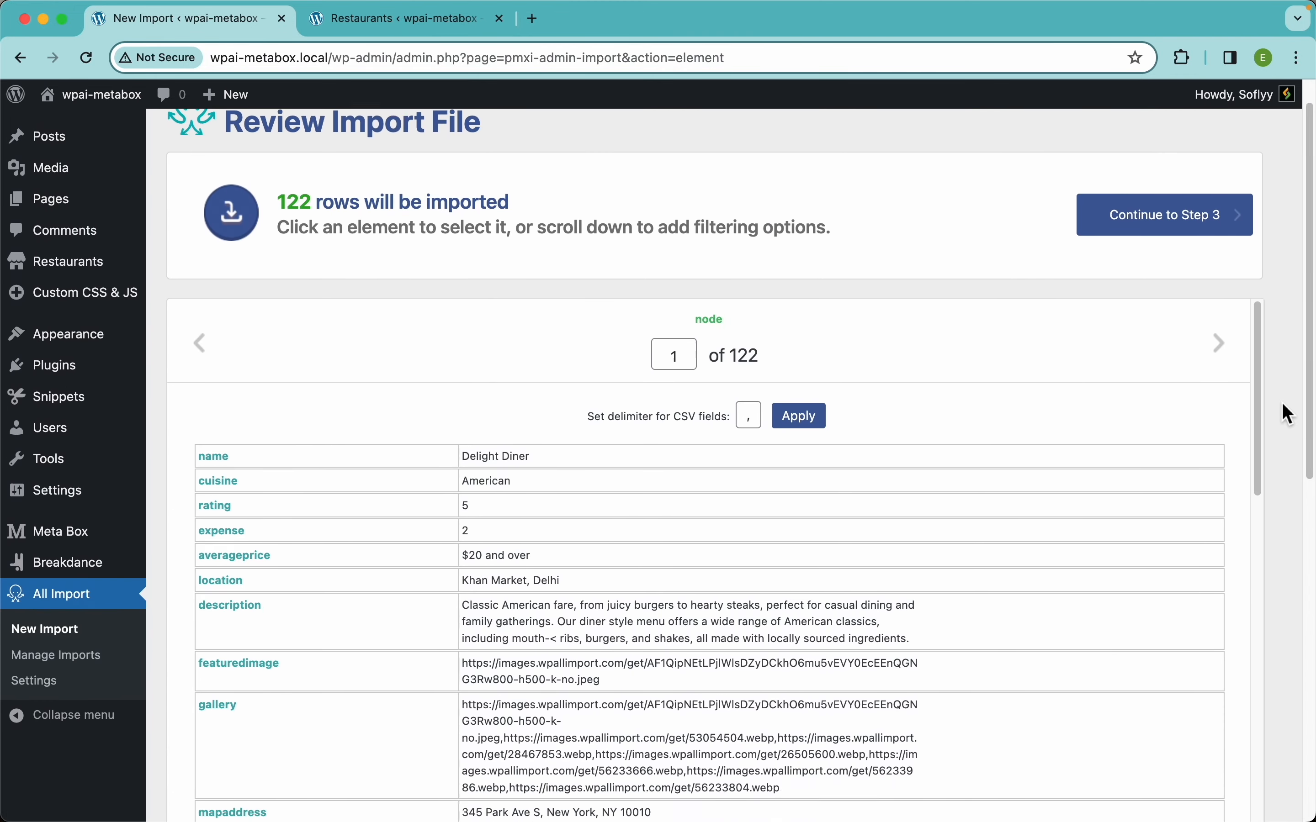
{"action": "scroll", "coordinate": [1289, 414], "scroll_direction": "down", "scroll_amount": 10}
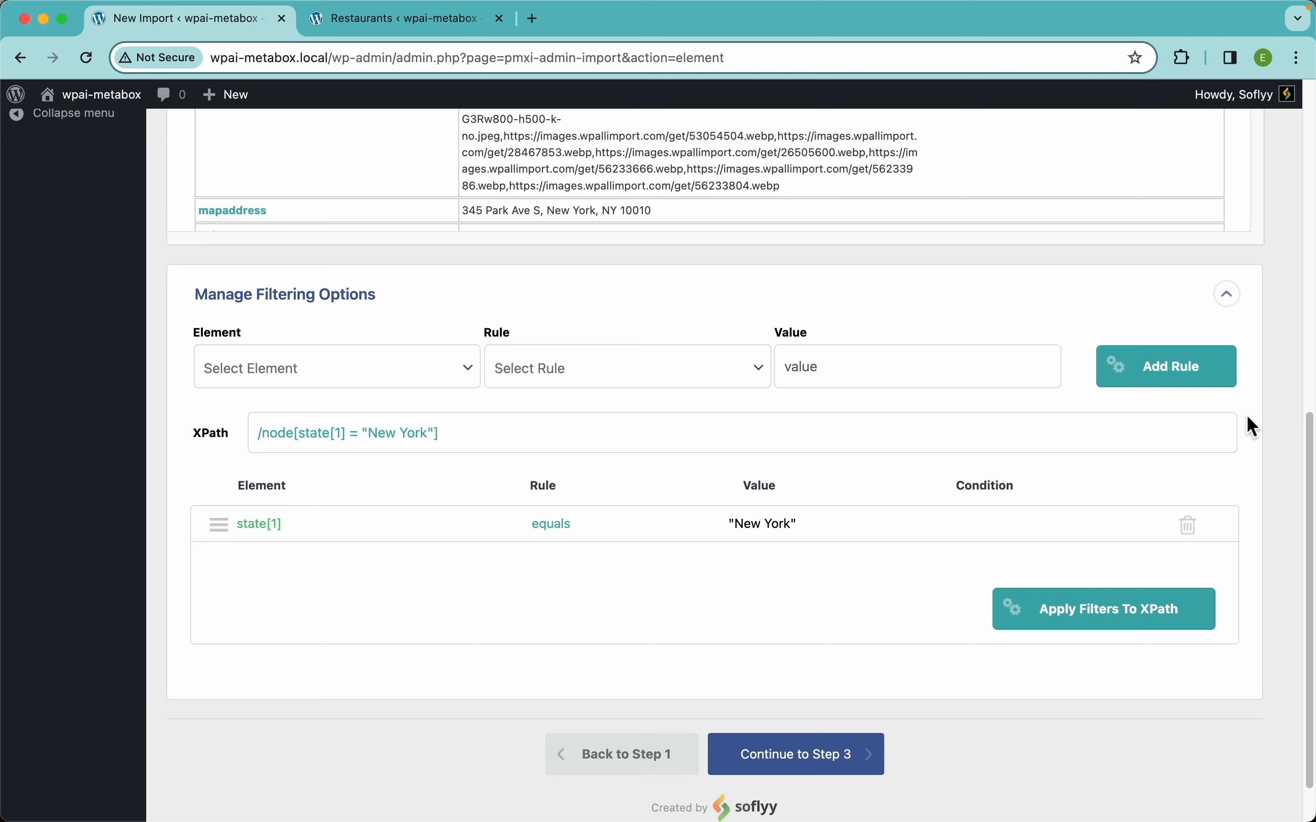
{"action": "scroll", "coordinate": [1293, 411], "scroll_direction": "up", "scroll_amount": 5}
{"action": "scroll", "coordinate": [1288, 407], "scroll_direction": "up", "scroll_amount": 2}
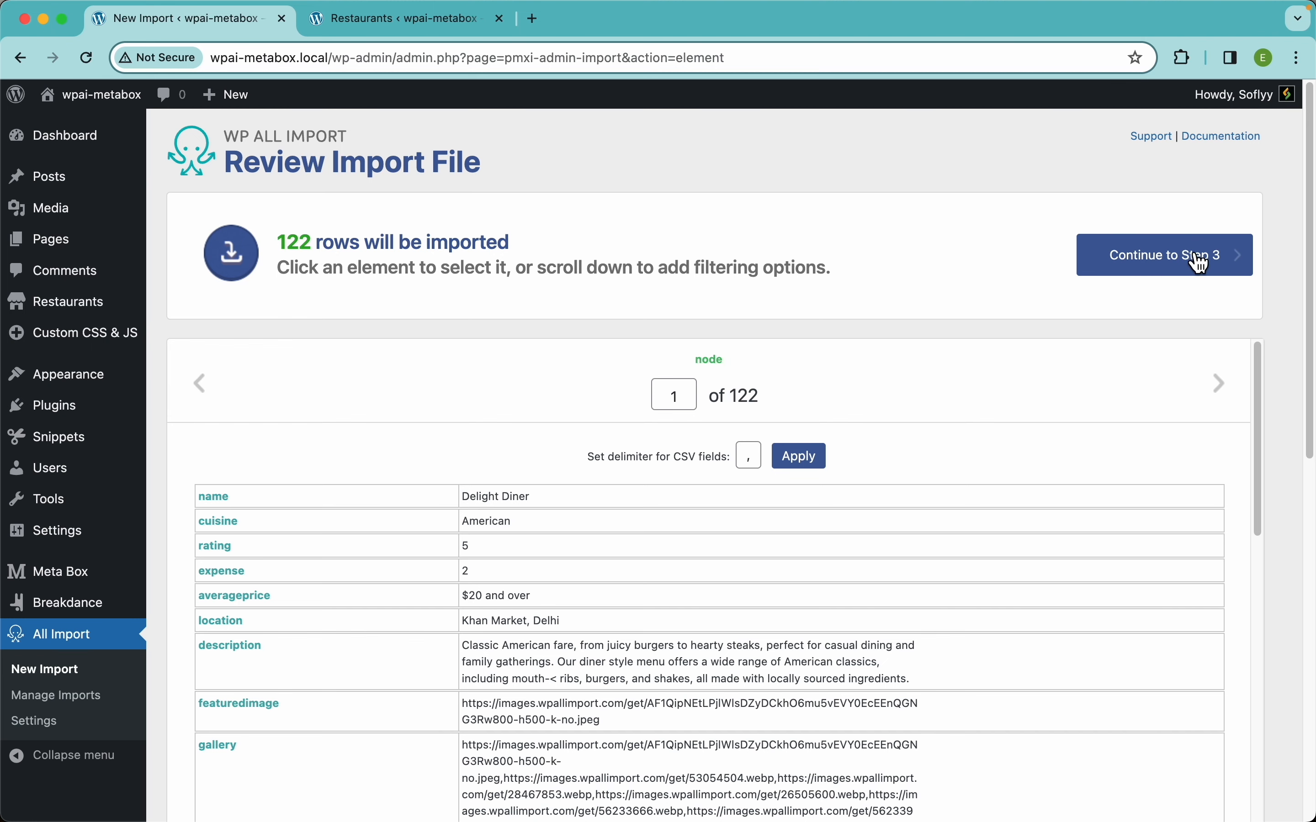
{"action": "left_click", "coordinate": [1201, 269]}
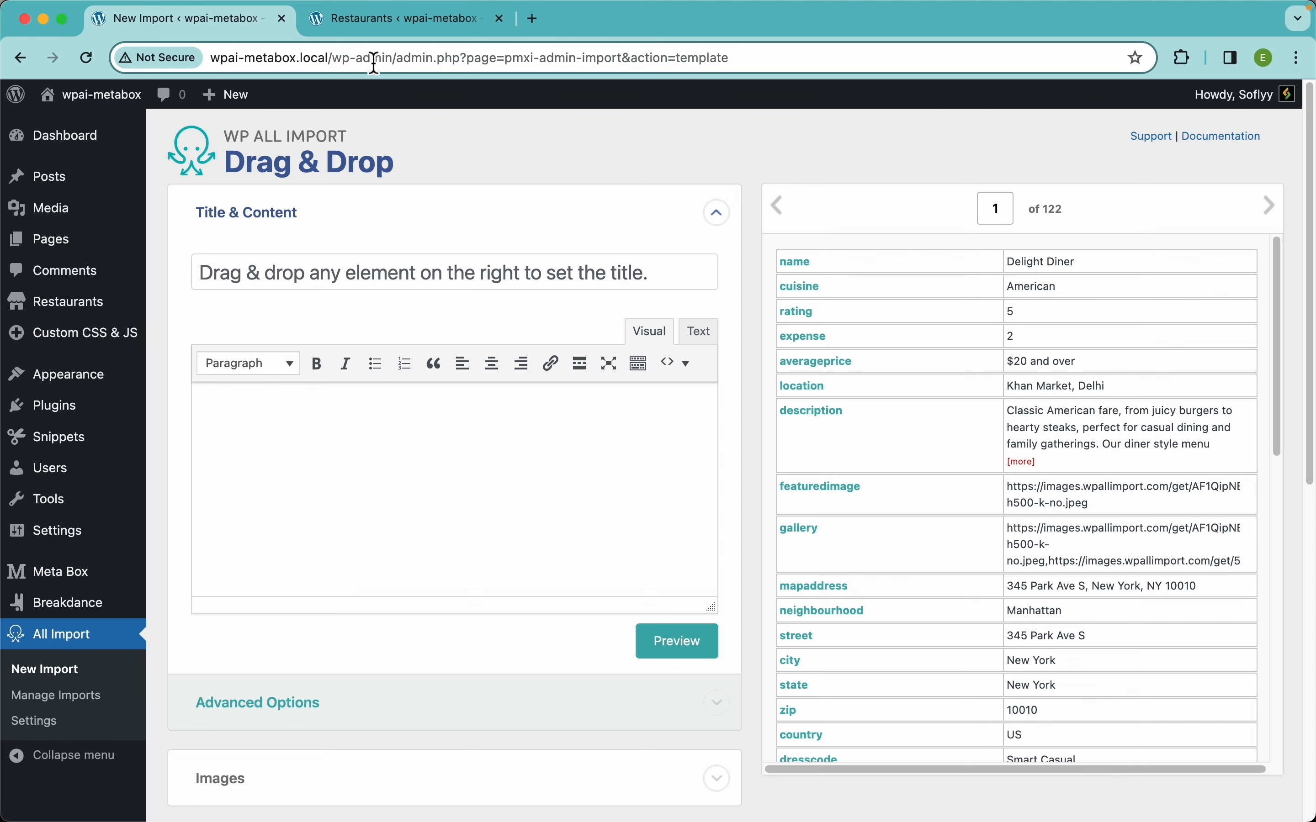
Open a blank new restaurant entry in the second browser tab to view its fields, and return to the import template
{"action": "left_click", "coordinate": [383, 25]}
{"action": "left_click", "coordinate": [347, 145]}
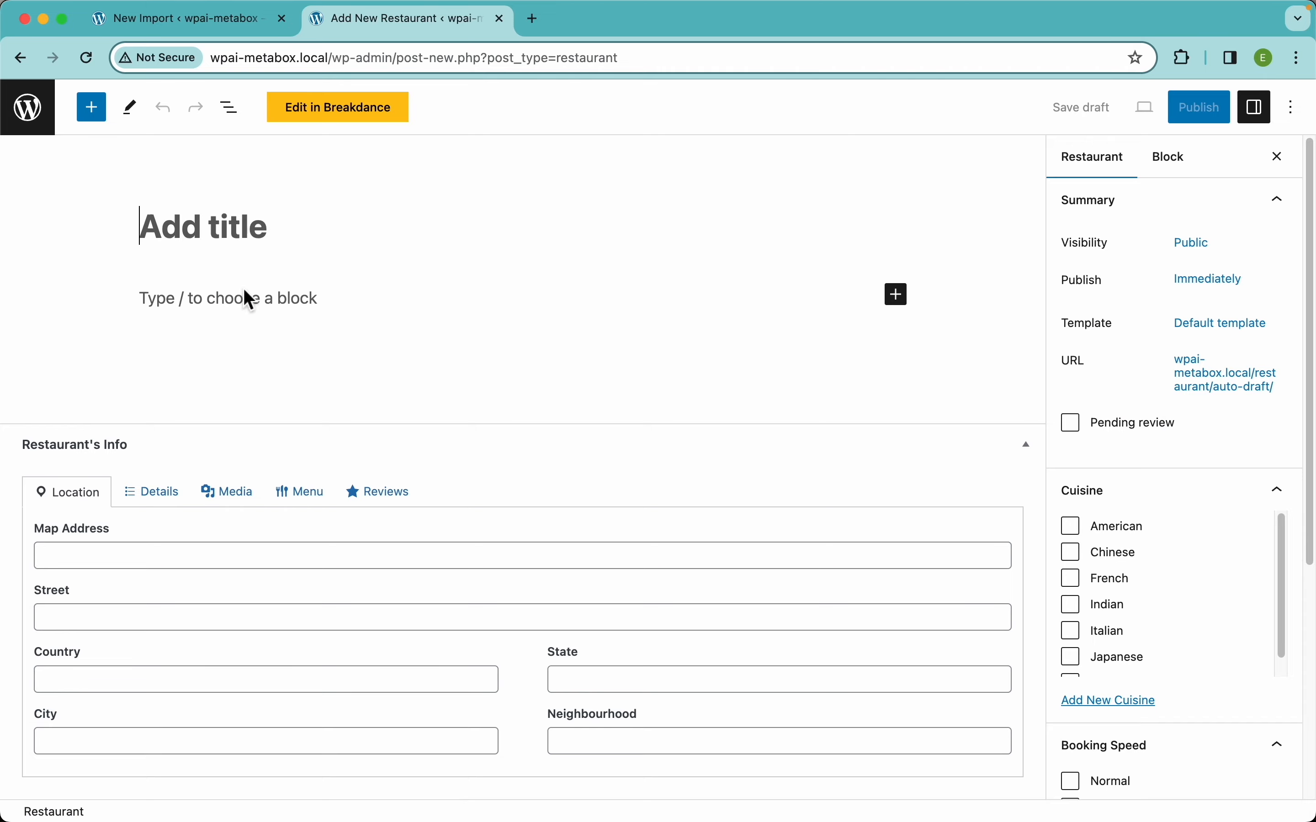
{"action": "left_click", "coordinate": [207, 29]}
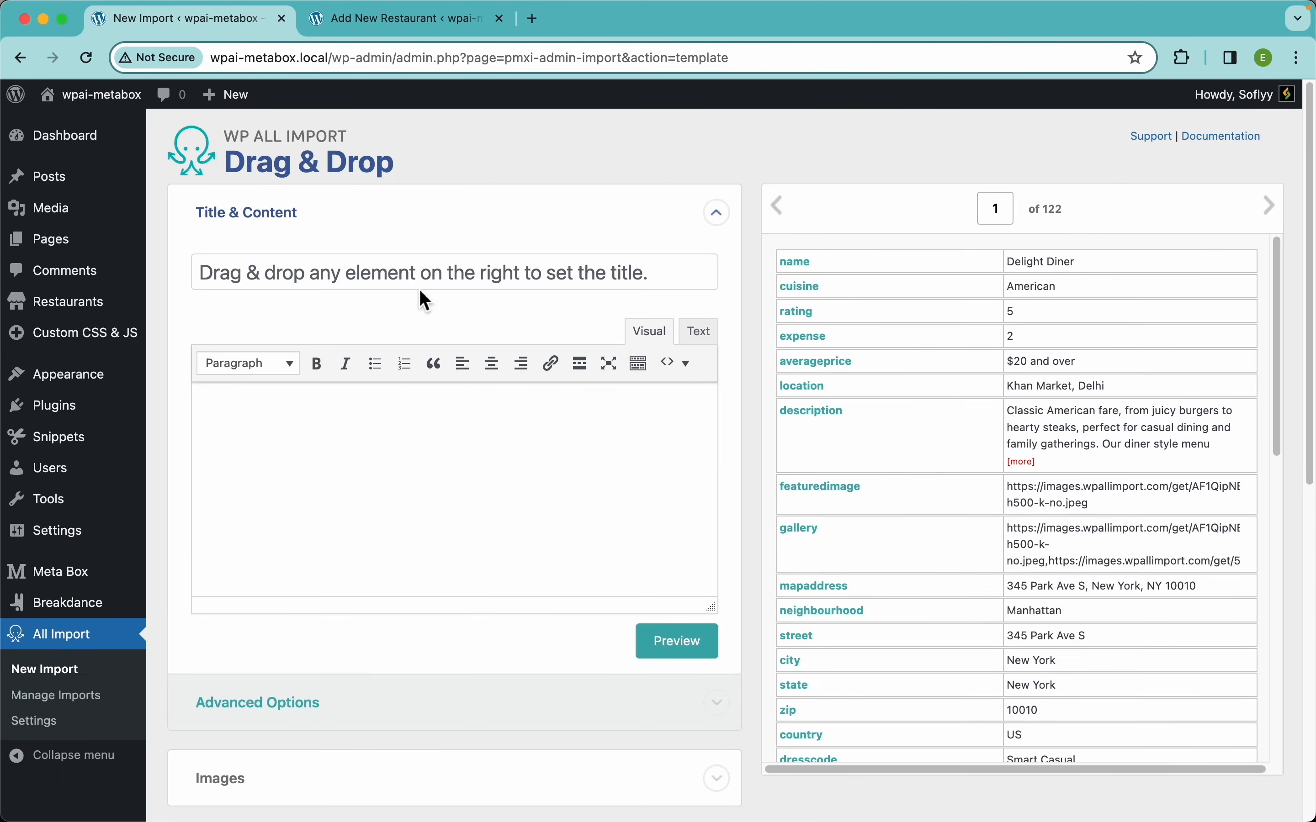
Map the name element to the post title and the description element to the post content
{"action": "left_click_drag", "start_coordinate": [798, 271], "coordinate": [576, 294]}
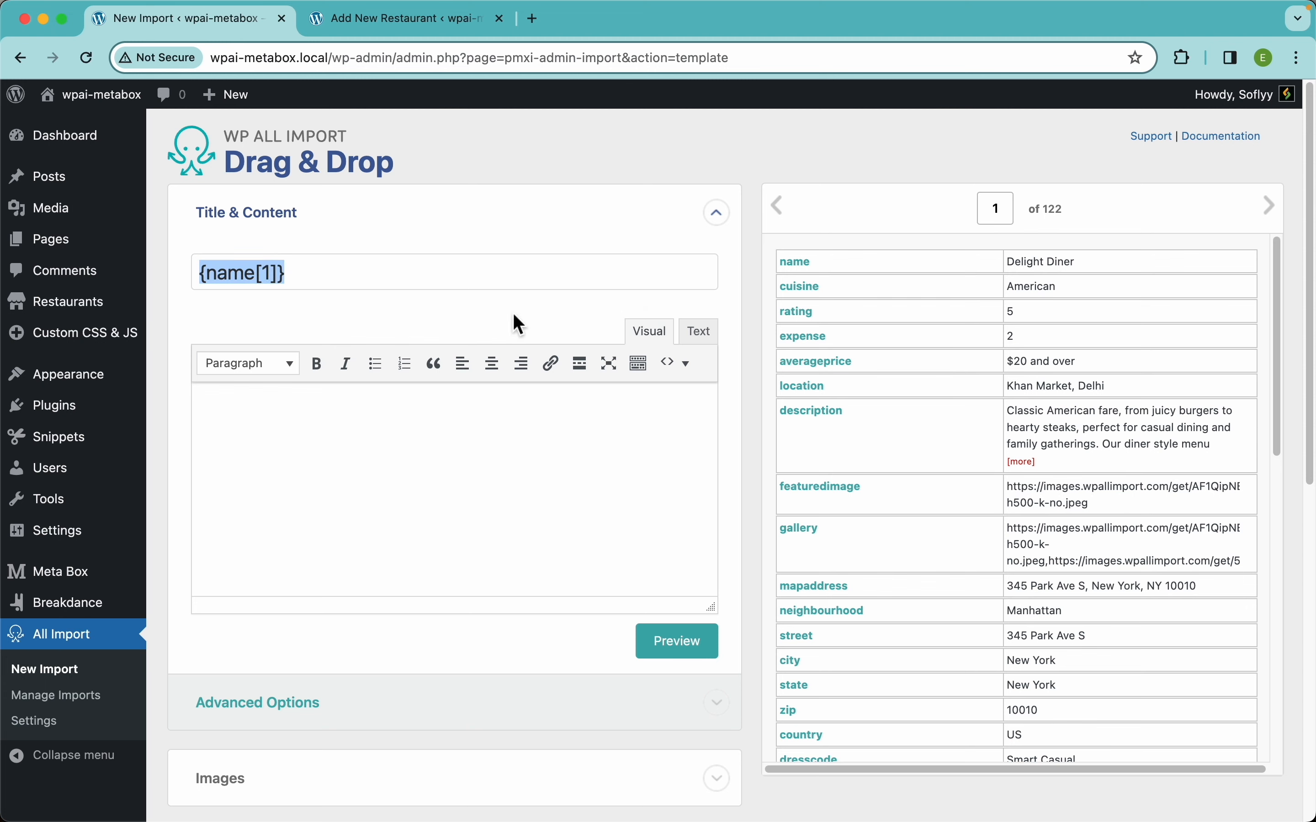
{"action": "left_click", "coordinate": [581, 446]}
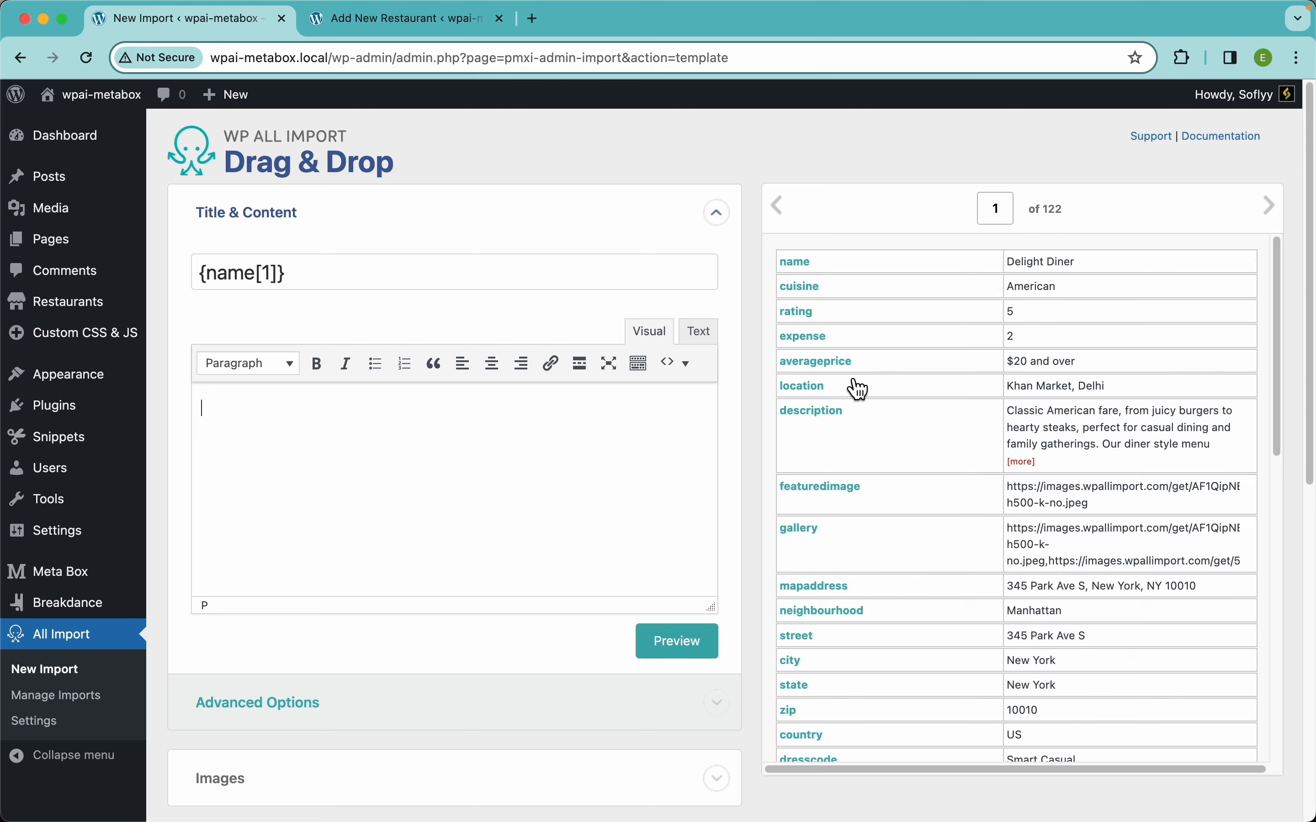
{"action": "left_click_drag", "start_coordinate": [826, 426], "coordinate": [476, 435]}
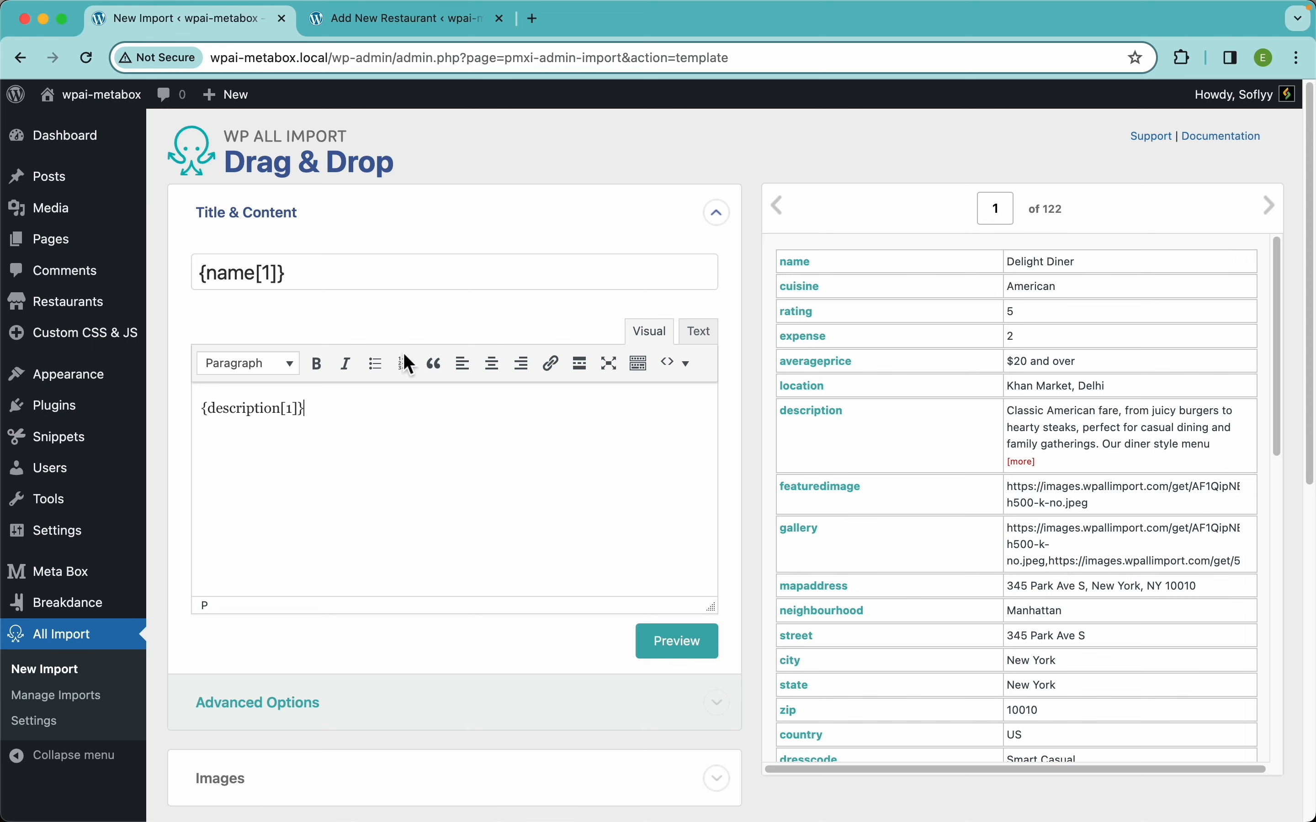
Expand the Images and Meta Box Add-On sections of the import template
{"action": "scroll", "coordinate": [449, 428], "scroll_direction": "down", "scroll_amount": 5}
{"action": "scroll", "coordinate": [454, 436], "scroll_direction": "down", "scroll_amount": 3}
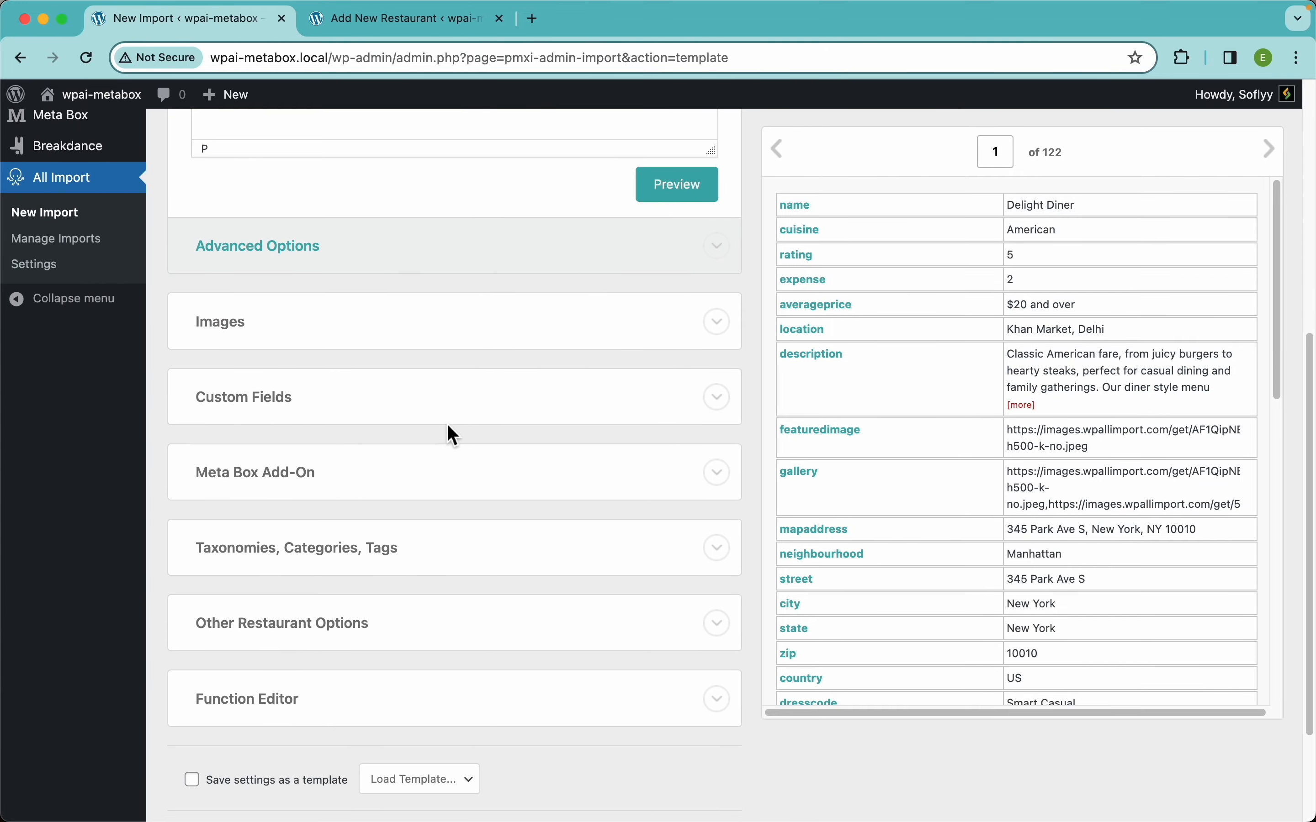
{"action": "left_click", "coordinate": [277, 336]}
{"action": "scroll", "coordinate": [434, 386], "scroll_direction": "down", "scroll_amount": 2}
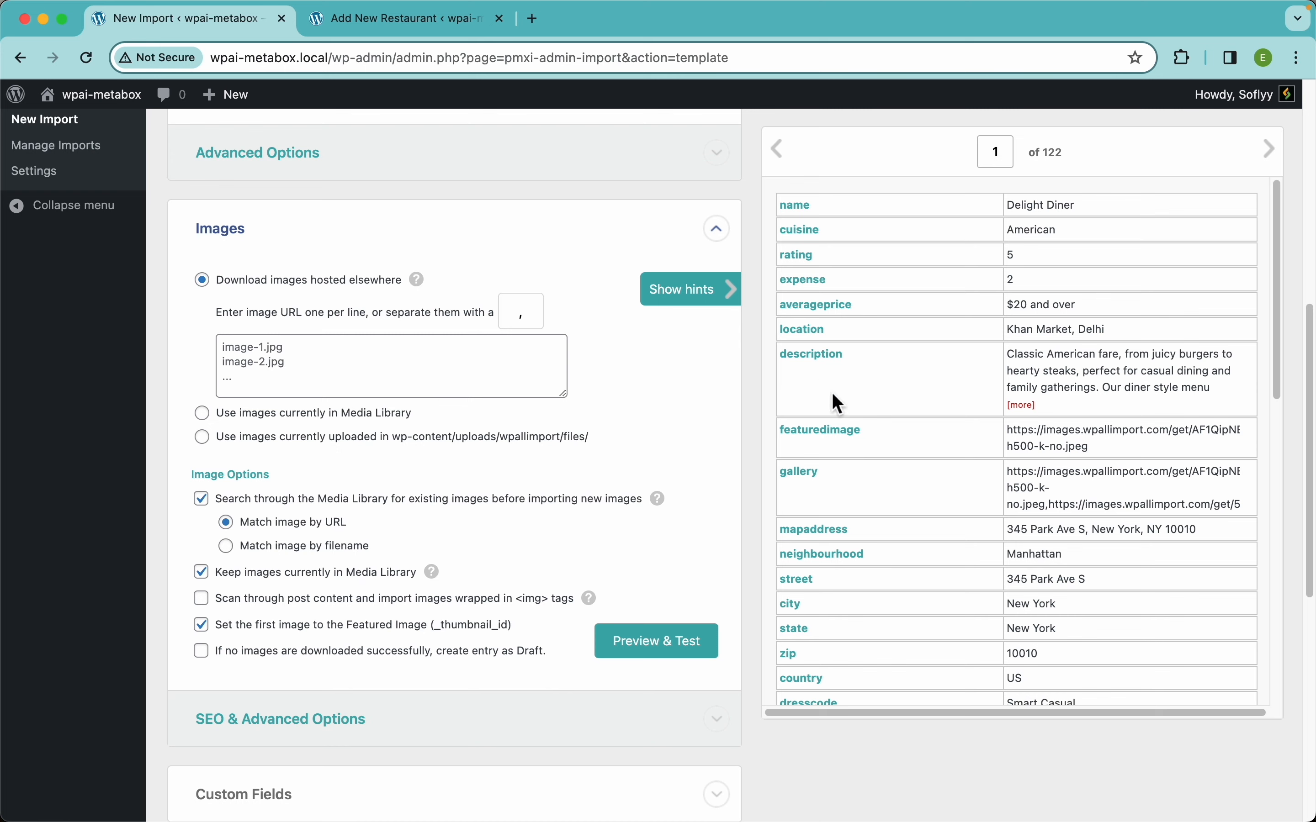
{"action": "scroll", "coordinate": [843, 422], "scroll_direction": "down", "scroll_amount": 2}
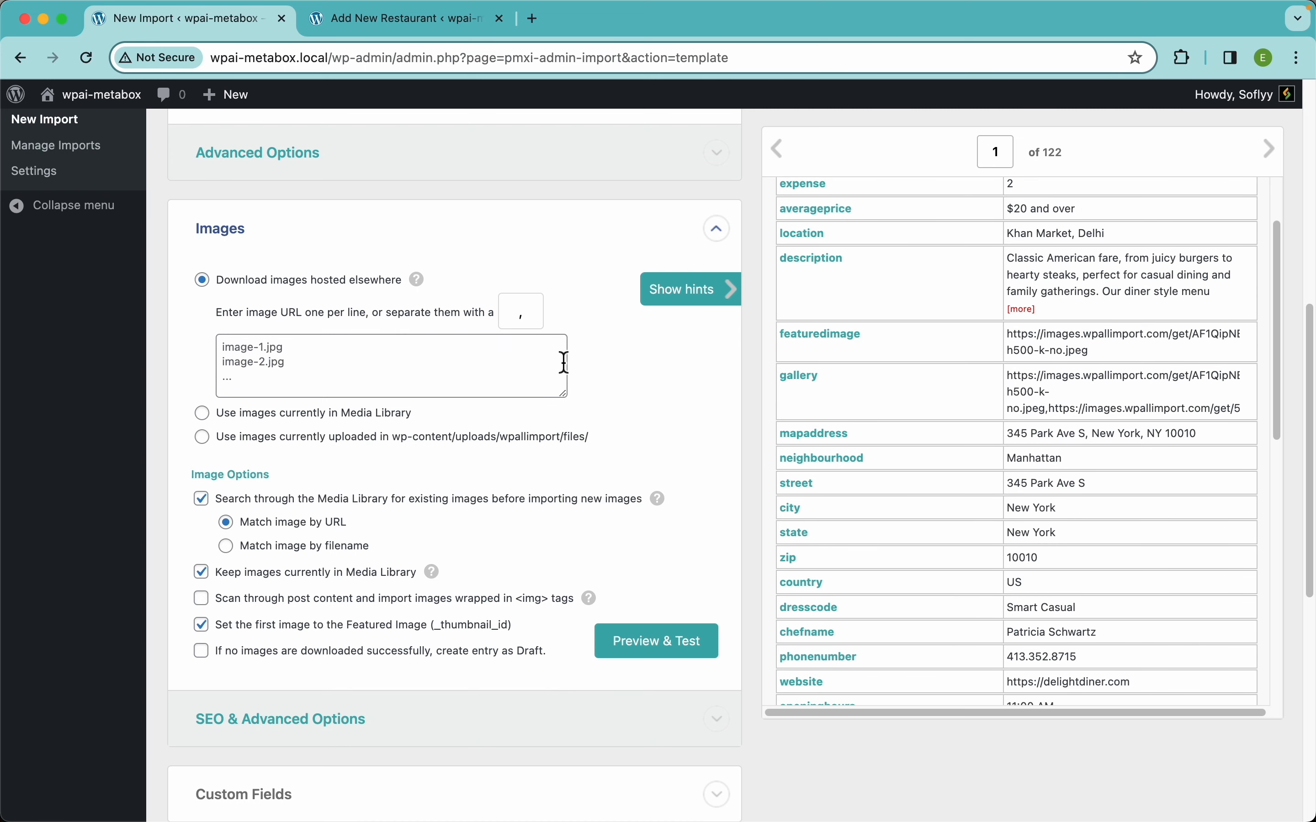
{"action": "scroll", "coordinate": [525, 513], "scroll_direction": "down", "scroll_amount": 3}
{"action": "left_click", "coordinate": [327, 722]}
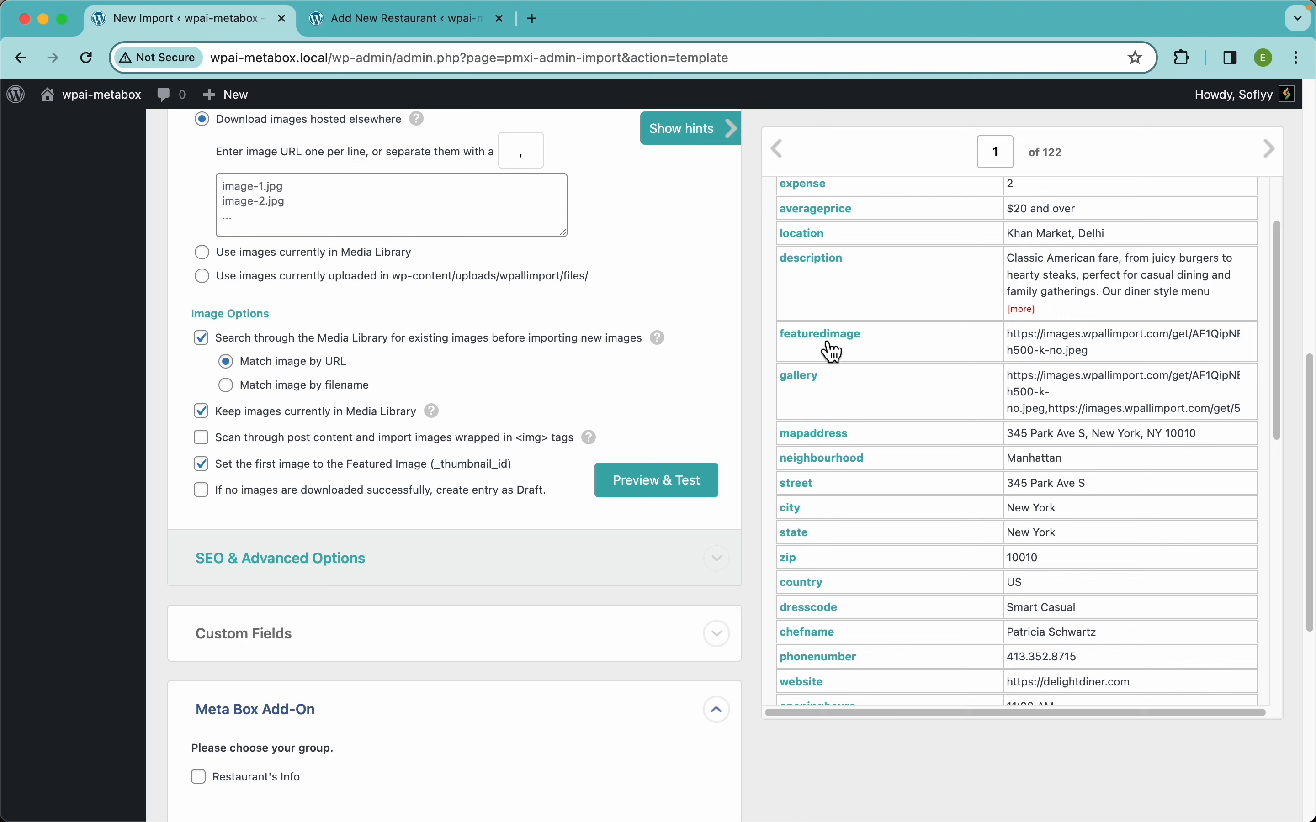
Map the featuredimage element as the URL source for downloading images hosted elsewhere
{"action": "left_click_drag", "start_coordinate": [840, 352], "coordinate": [423, 211]}
{"action": "scroll", "coordinate": [577, 302], "scroll_direction": "up", "scroll_amount": 3}
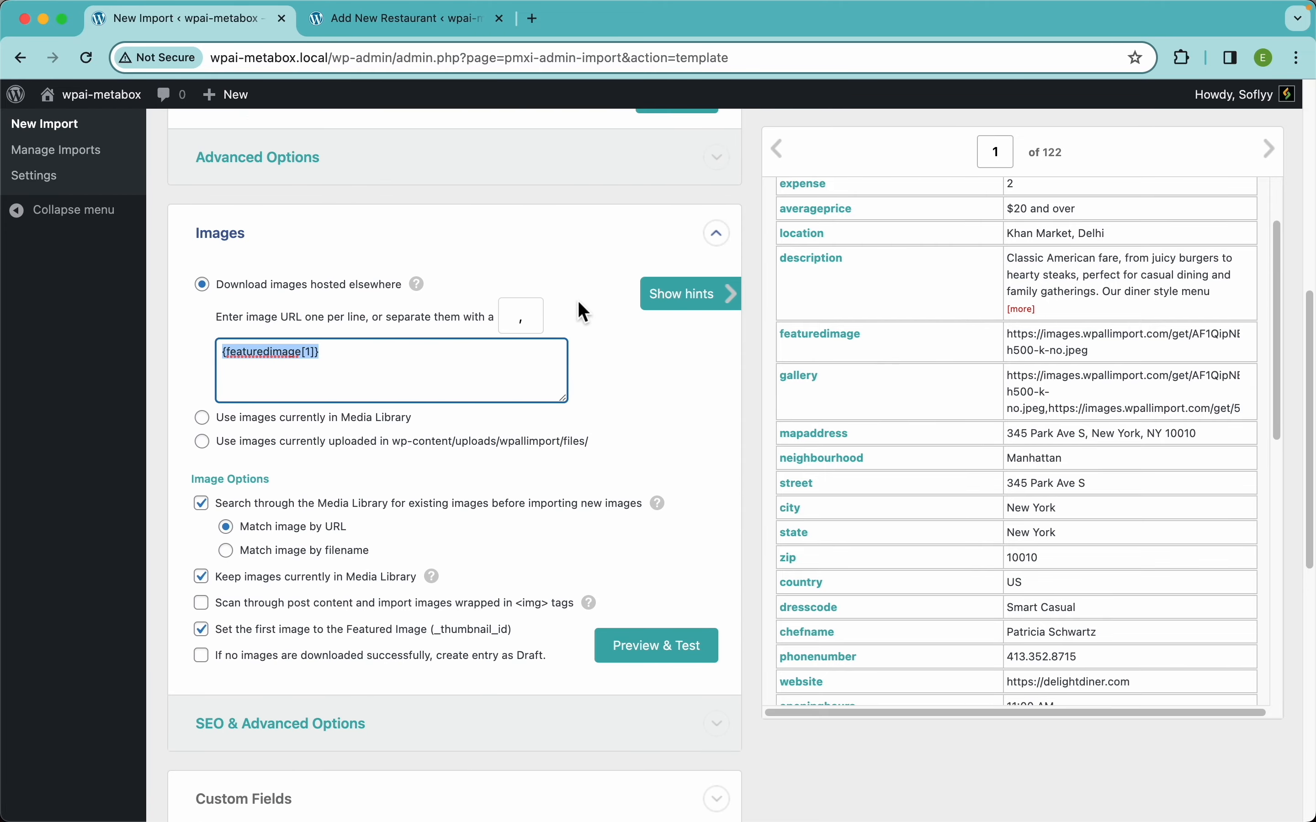
{"action": "left_click", "coordinate": [577, 300]}
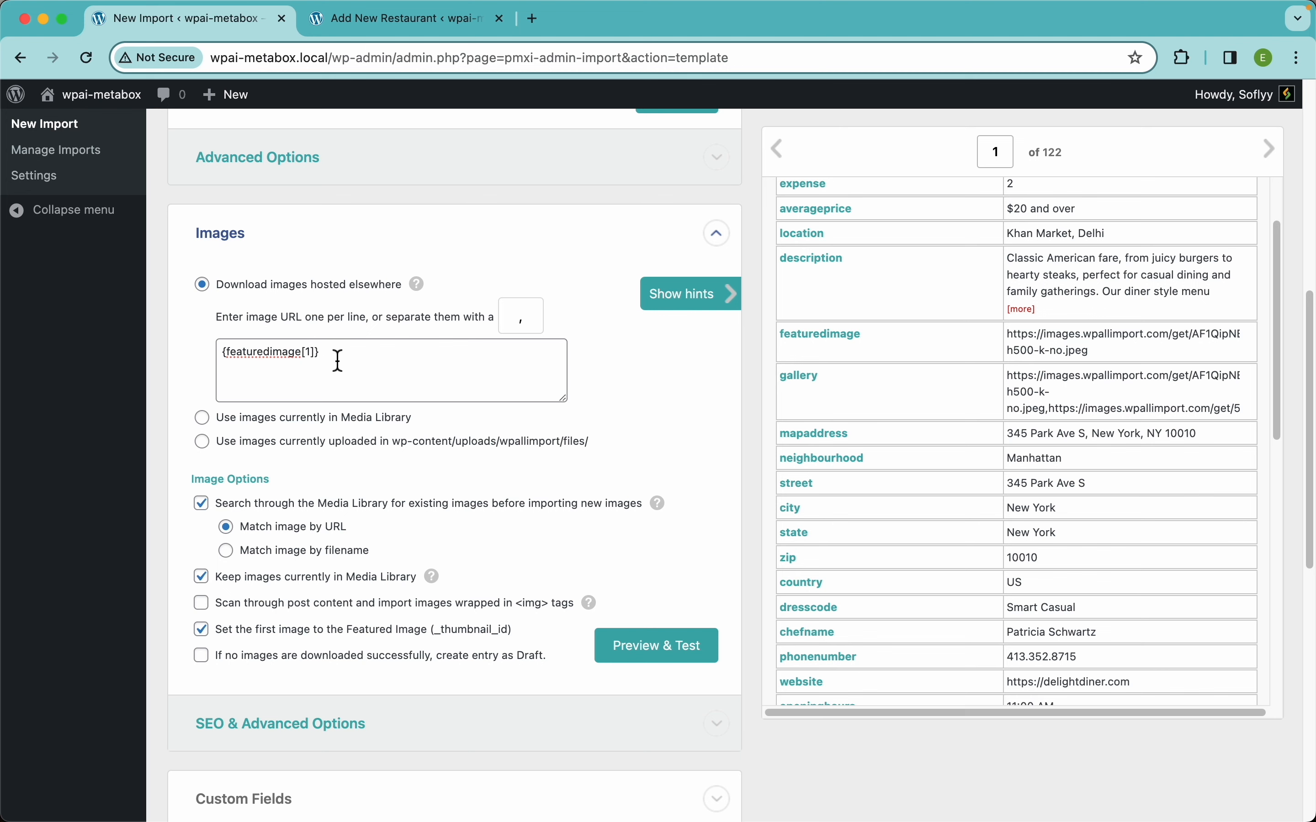
Preview the first record's image at its URL, run the image download test, and dismiss the preview
{"action": "left_click", "coordinate": [681, 656]}
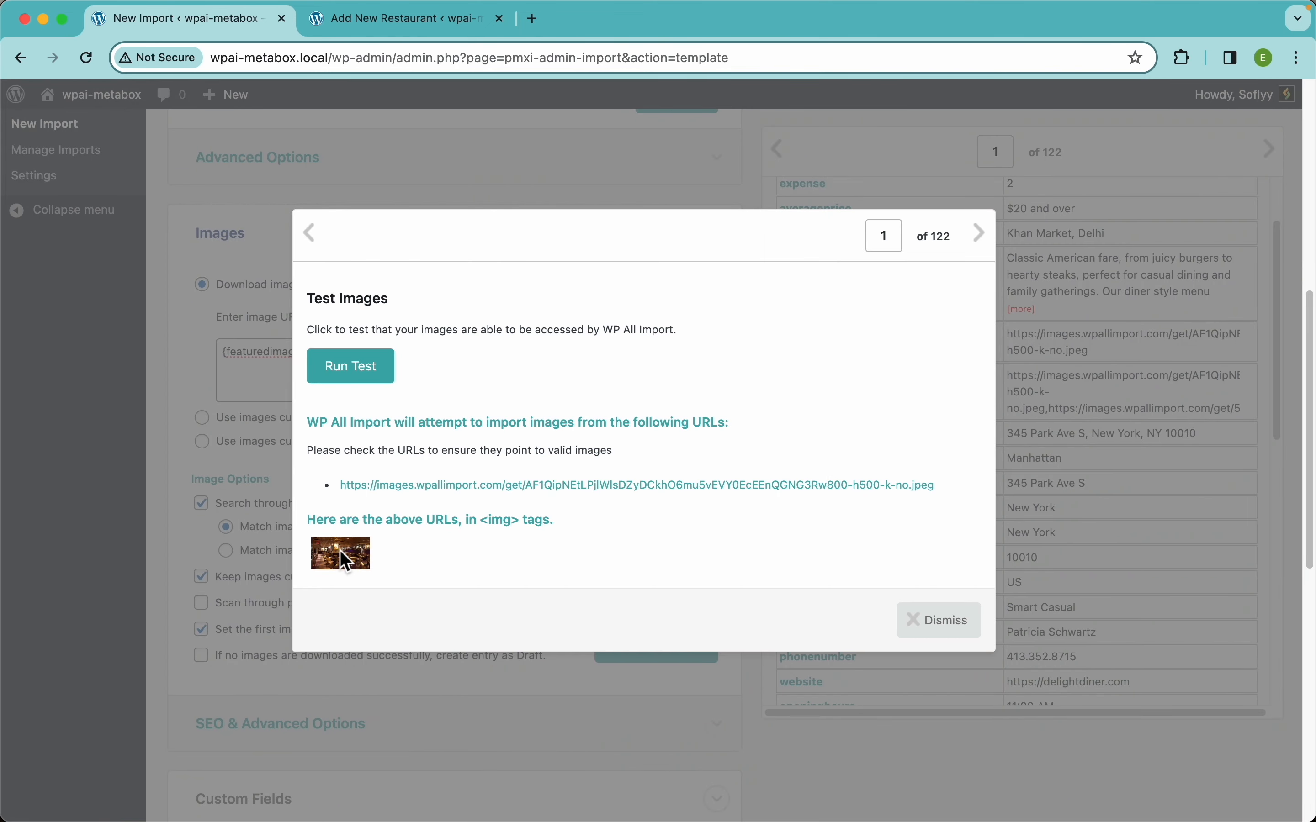
{"action": "left_click_drag", "start_coordinate": [340, 550], "coordinate": [361, 490]}
{"action": "left_click", "coordinate": [578, 491]}
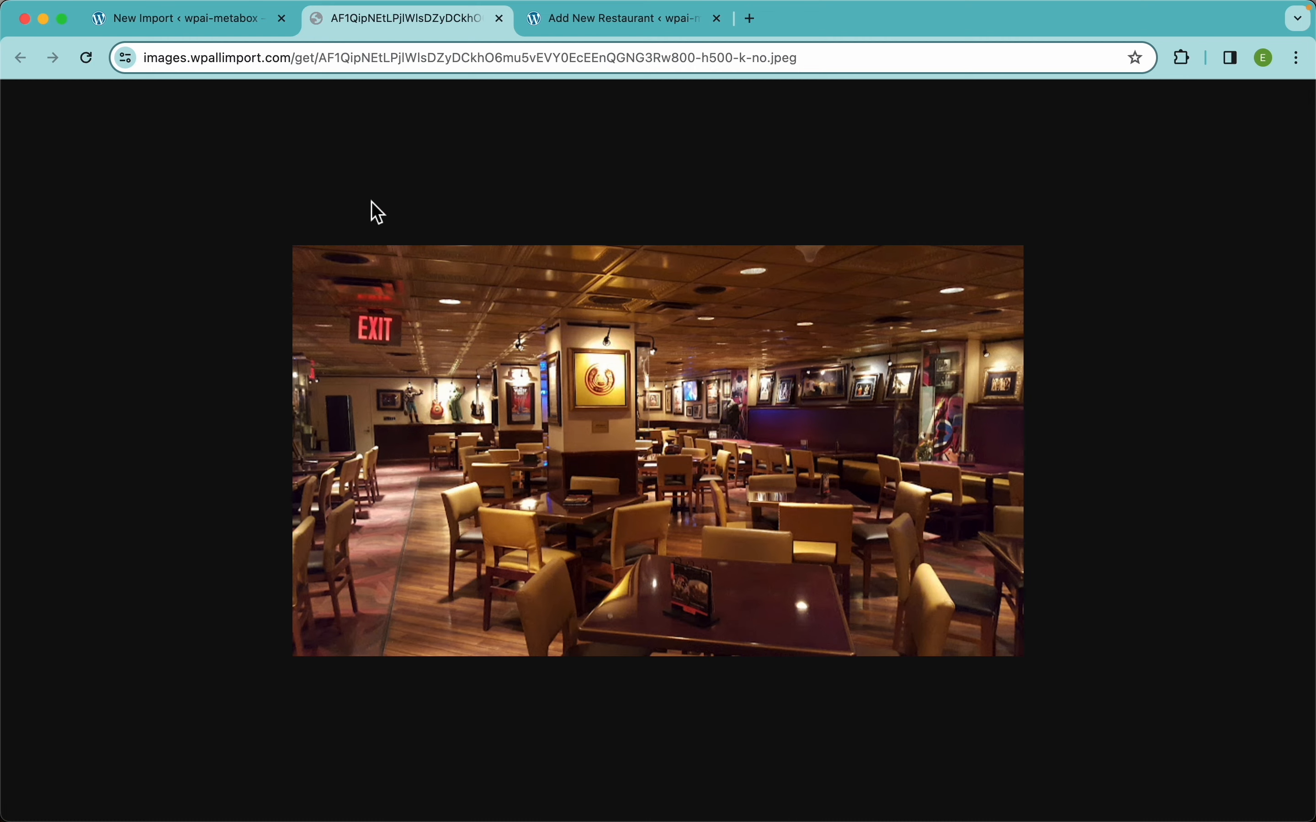
{"action": "left_click", "coordinate": [498, 19]}
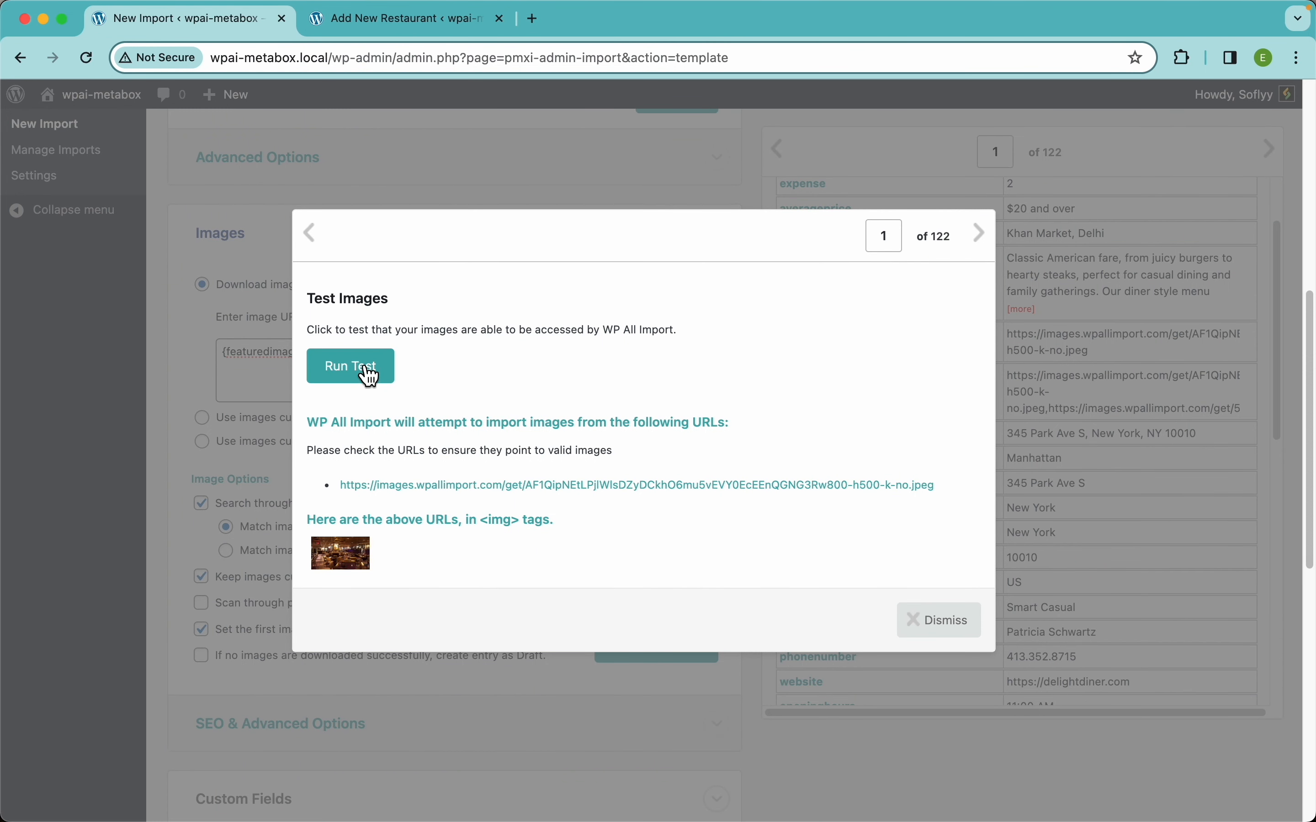
{"action": "left_click", "coordinate": [390, 391]}
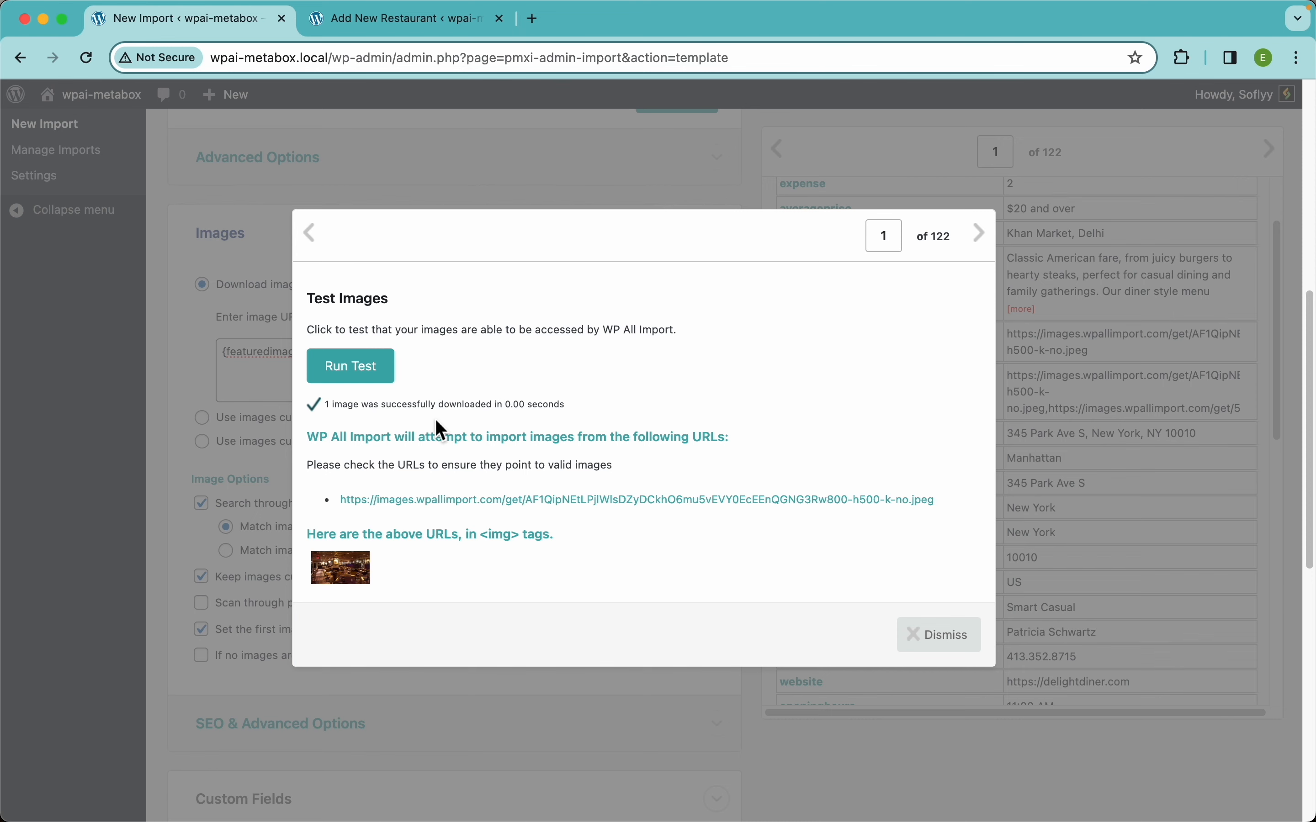
{"action": "left_click", "coordinate": [930, 639]}
Review the image options for Media Library matching, keeping existing images and setting the featured image
{"action": "scroll", "coordinate": [500, 514], "scroll_direction": "down", "scroll_amount": 3}
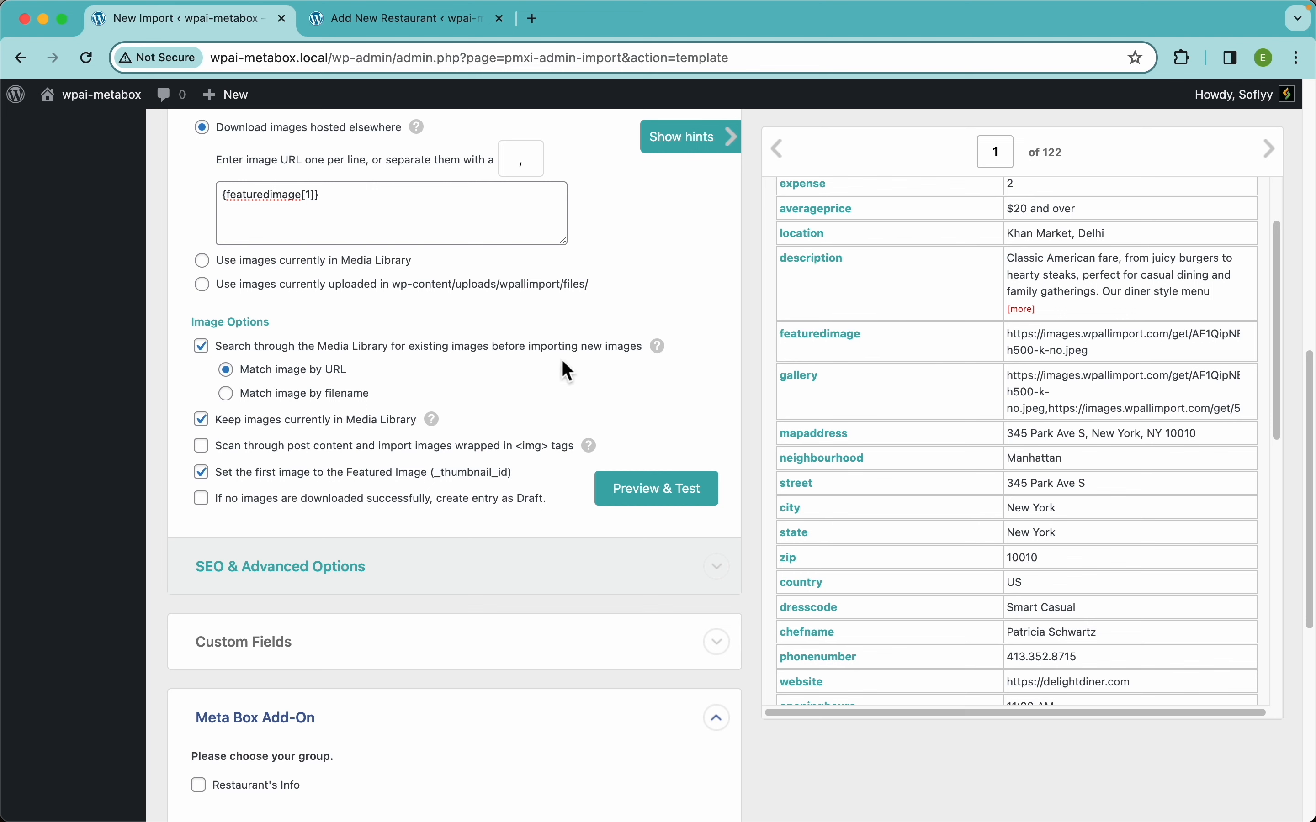
{"action": "mouse_move", "coordinate": [667, 353]}
{"action": "scroll", "coordinate": [321, 481], "scroll_direction": "up", "scroll_amount": 5}
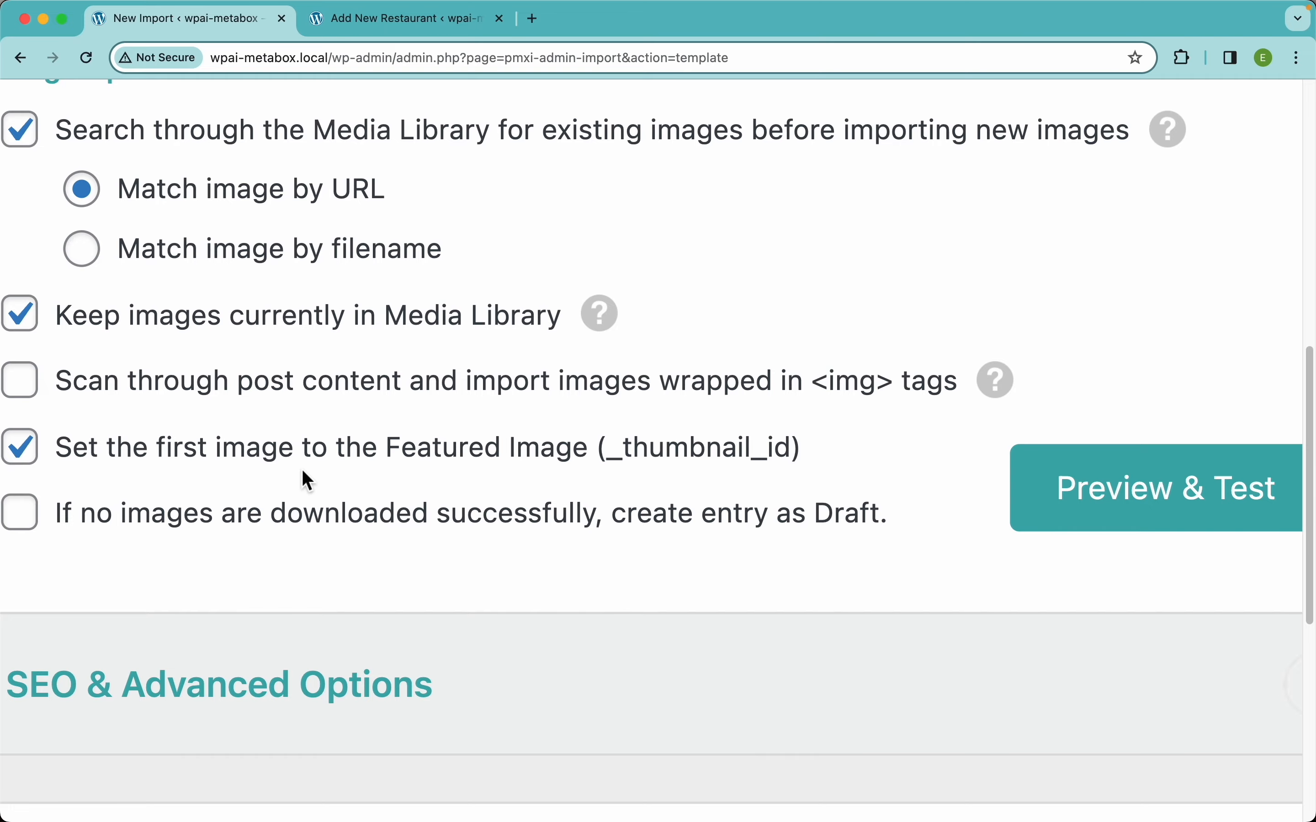
{"action": "scroll", "coordinate": [344, 476], "scroll_direction": "left", "scroll_amount": 3}
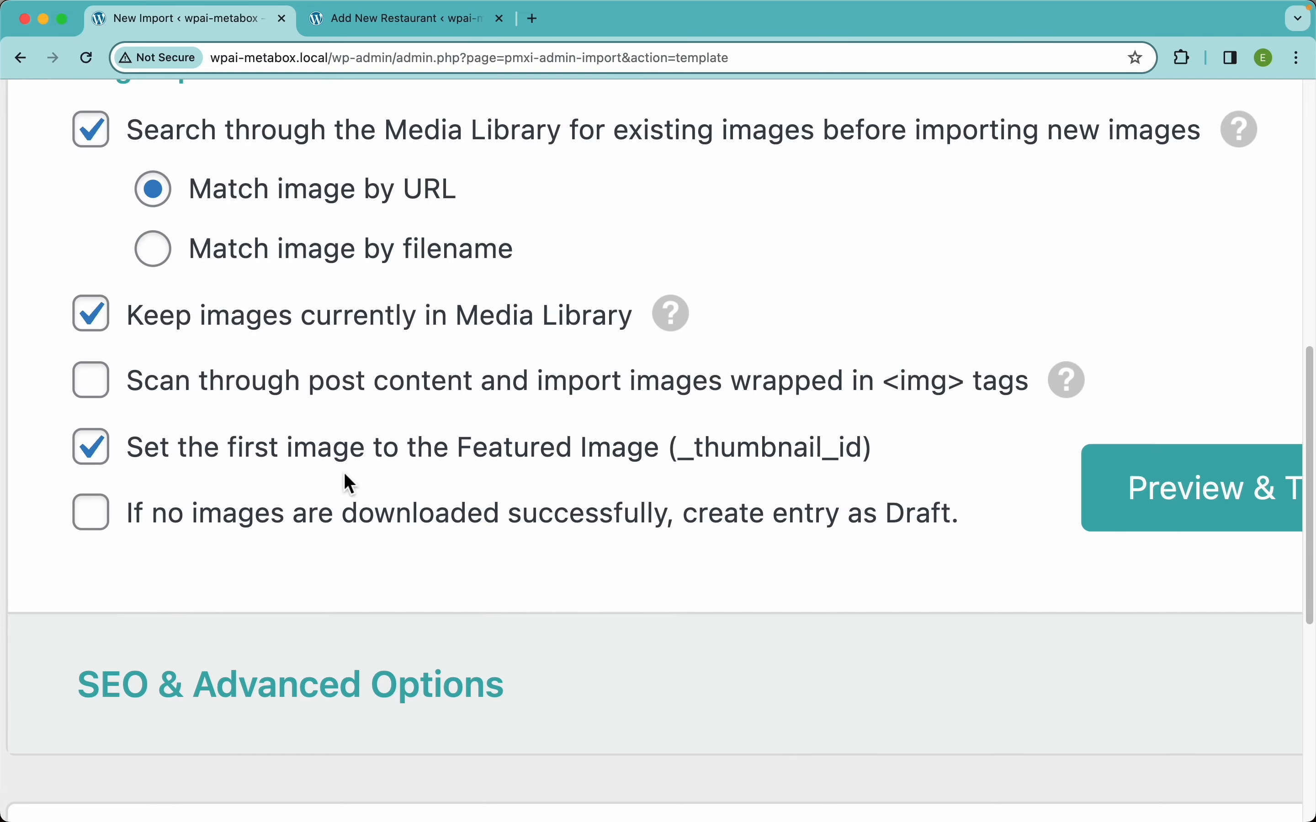
{"action": "scroll", "coordinate": [401, 420], "scroll_direction": "down", "scroll_amount": 5}
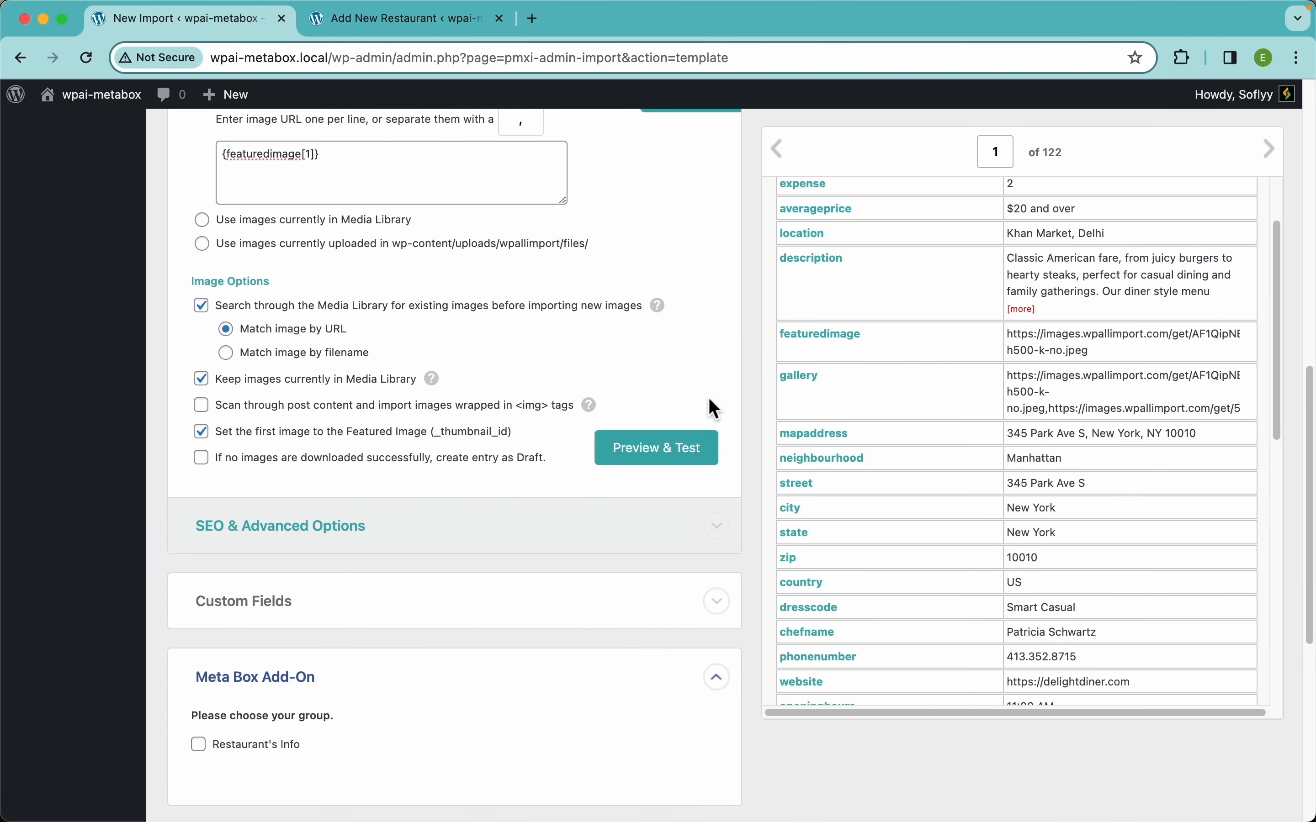
Check where the featured image is set in the new restaurant entry and return to the import template
{"action": "scroll", "coordinate": [709, 398], "scroll_direction": "up", "scroll_amount": 3}
{"action": "left_click", "coordinate": [433, 30]}
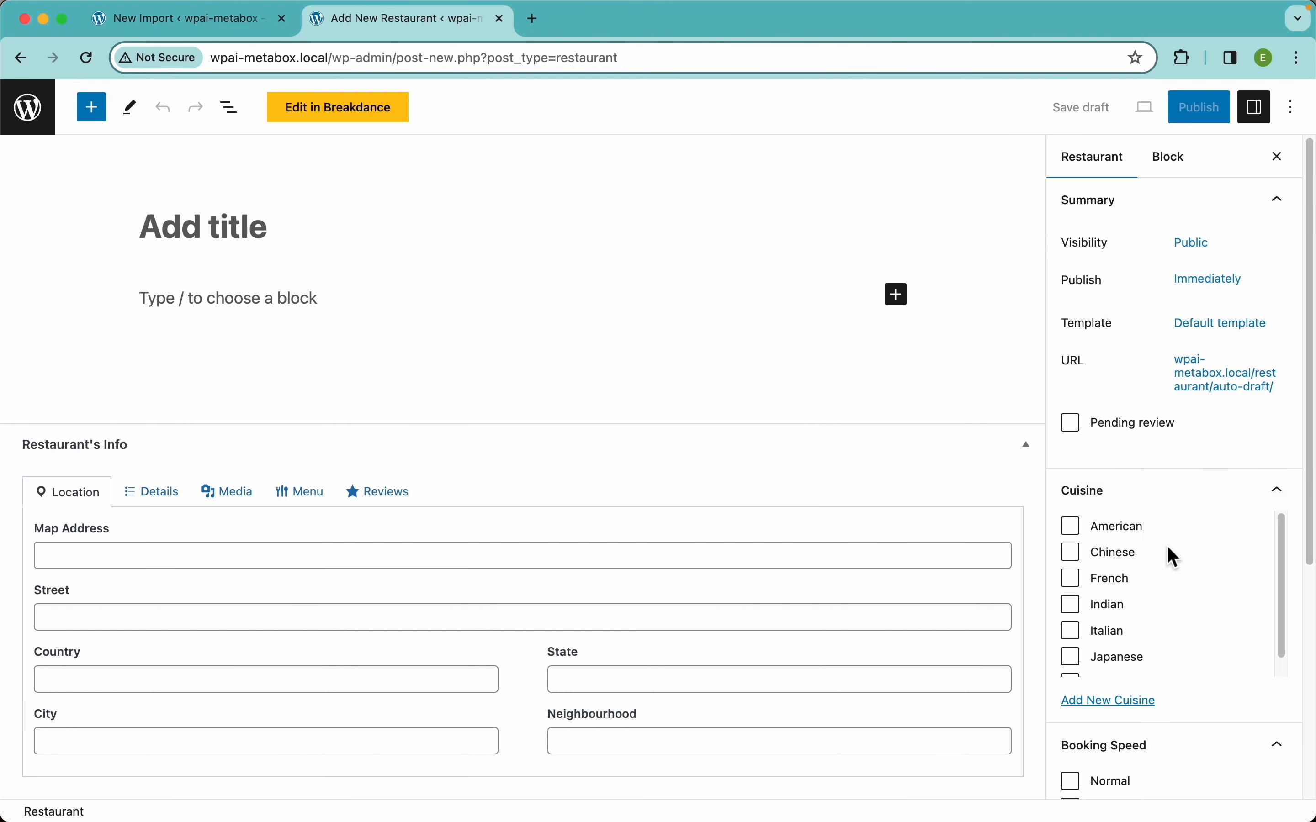
{"action": "scroll", "coordinate": [1167, 549], "scroll_direction": "down", "scroll_amount": 3}
{"action": "scroll", "coordinate": [1166, 598], "scroll_direction": "down", "scroll_amount": 5}
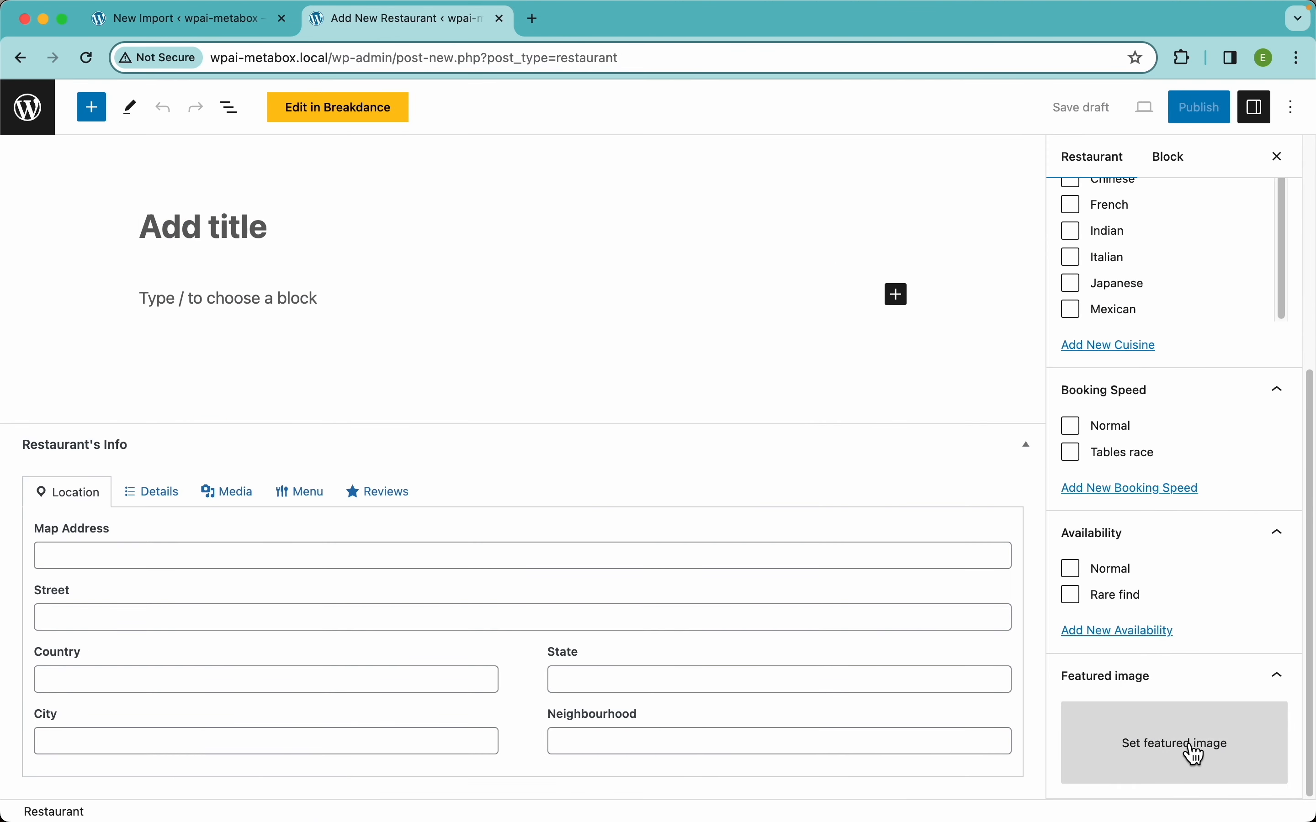
{"action": "left_click", "coordinate": [242, 23]}
{"action": "left_click", "coordinate": [273, 577]}
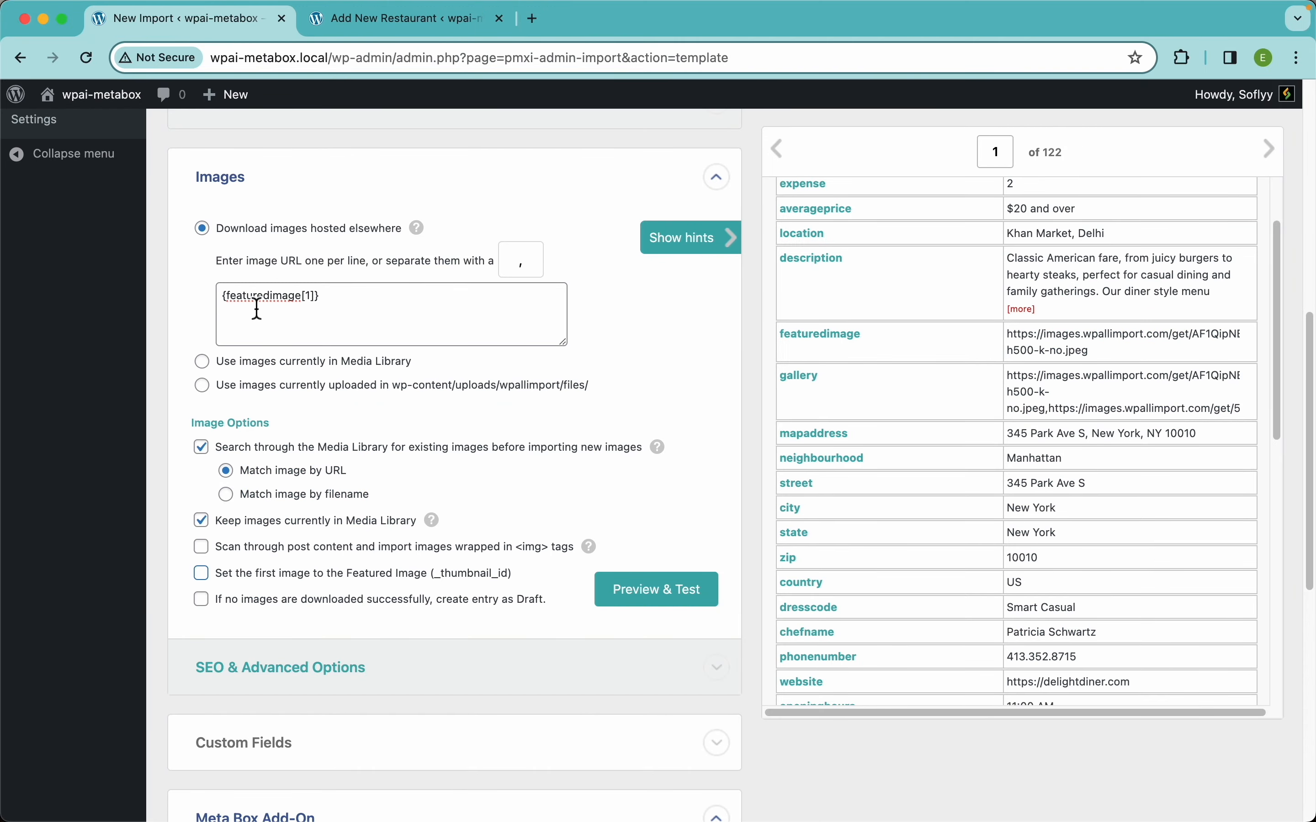
{"action": "left_click", "coordinate": [333, 297]}
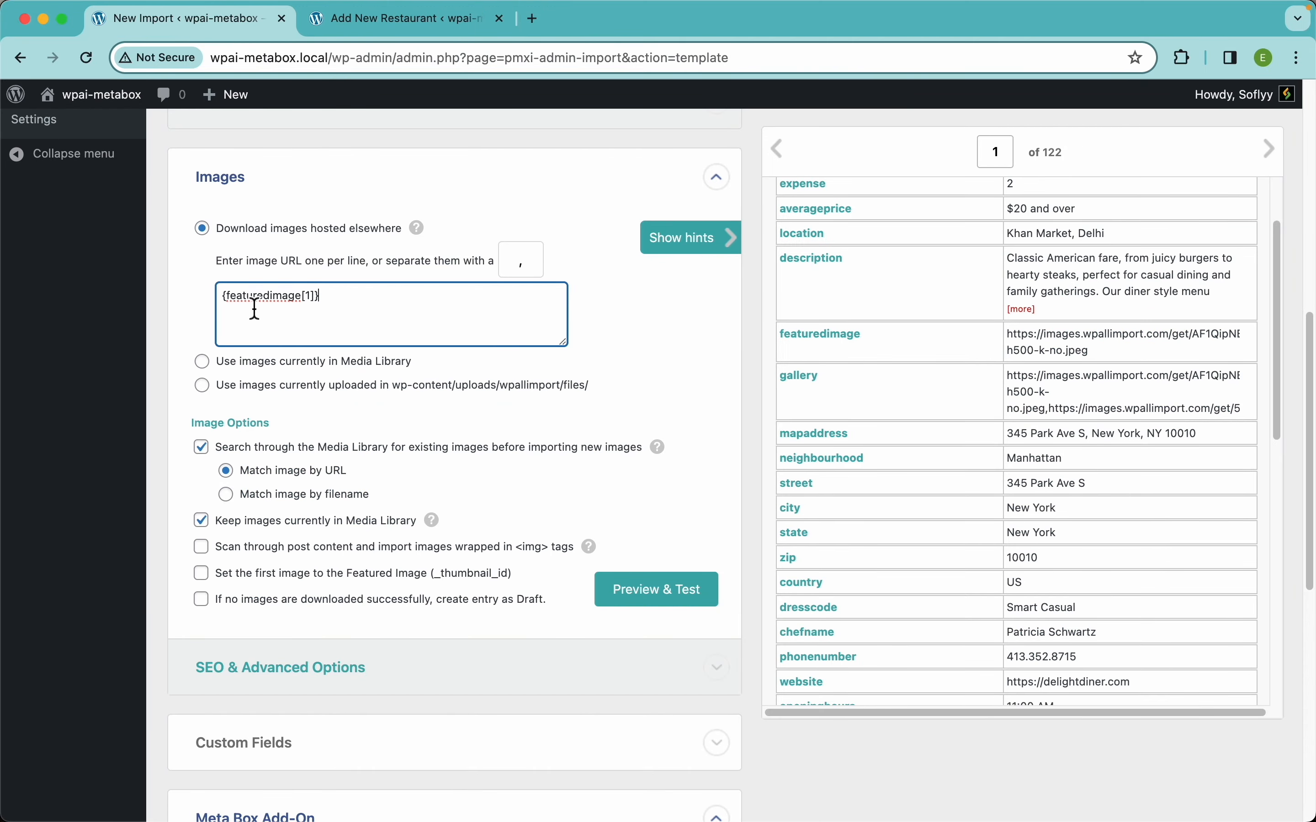
{"action": "left_click", "coordinate": [264, 575]}
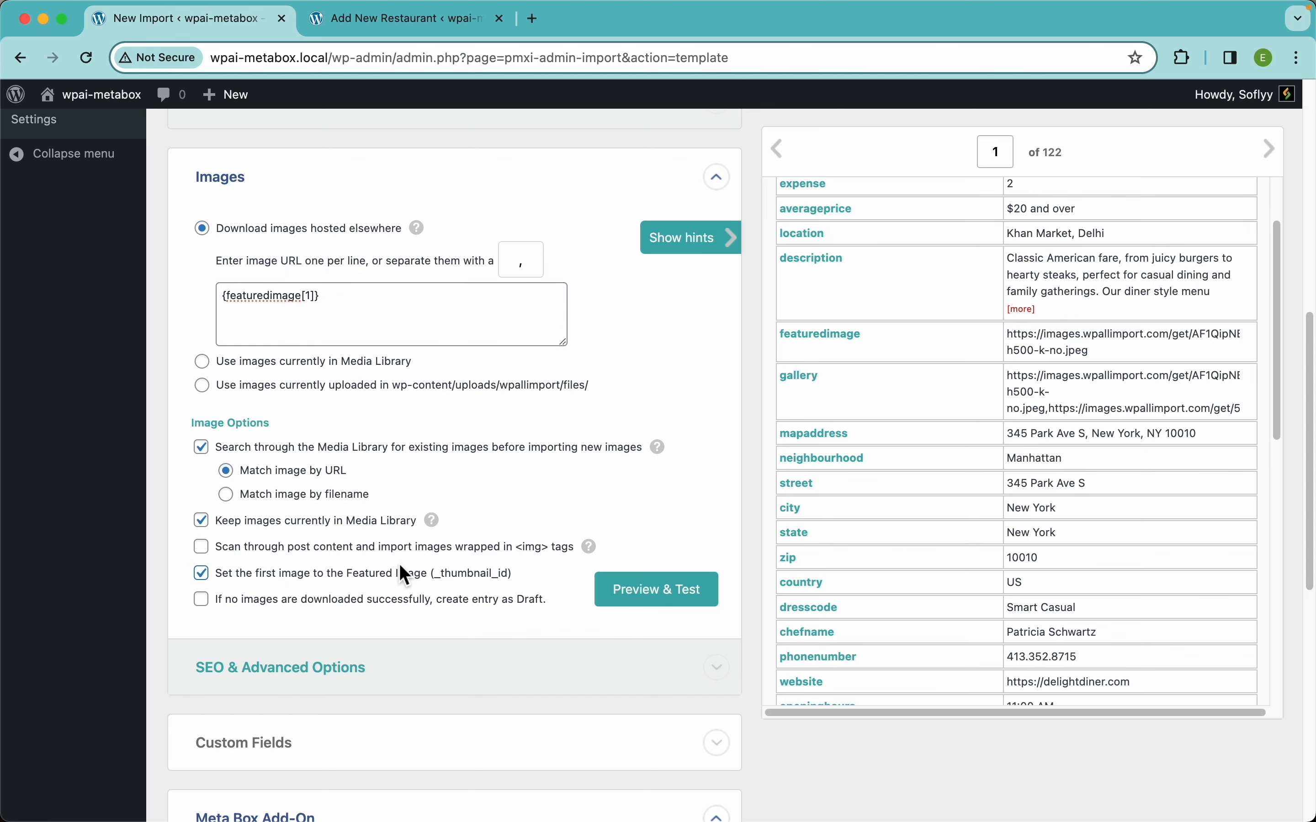
Enable the Restaurant's Info group in the Meta Box Add-On section and look through its fields
{"action": "scroll", "coordinate": [406, 576], "scroll_direction": "down", "scroll_amount": 10}
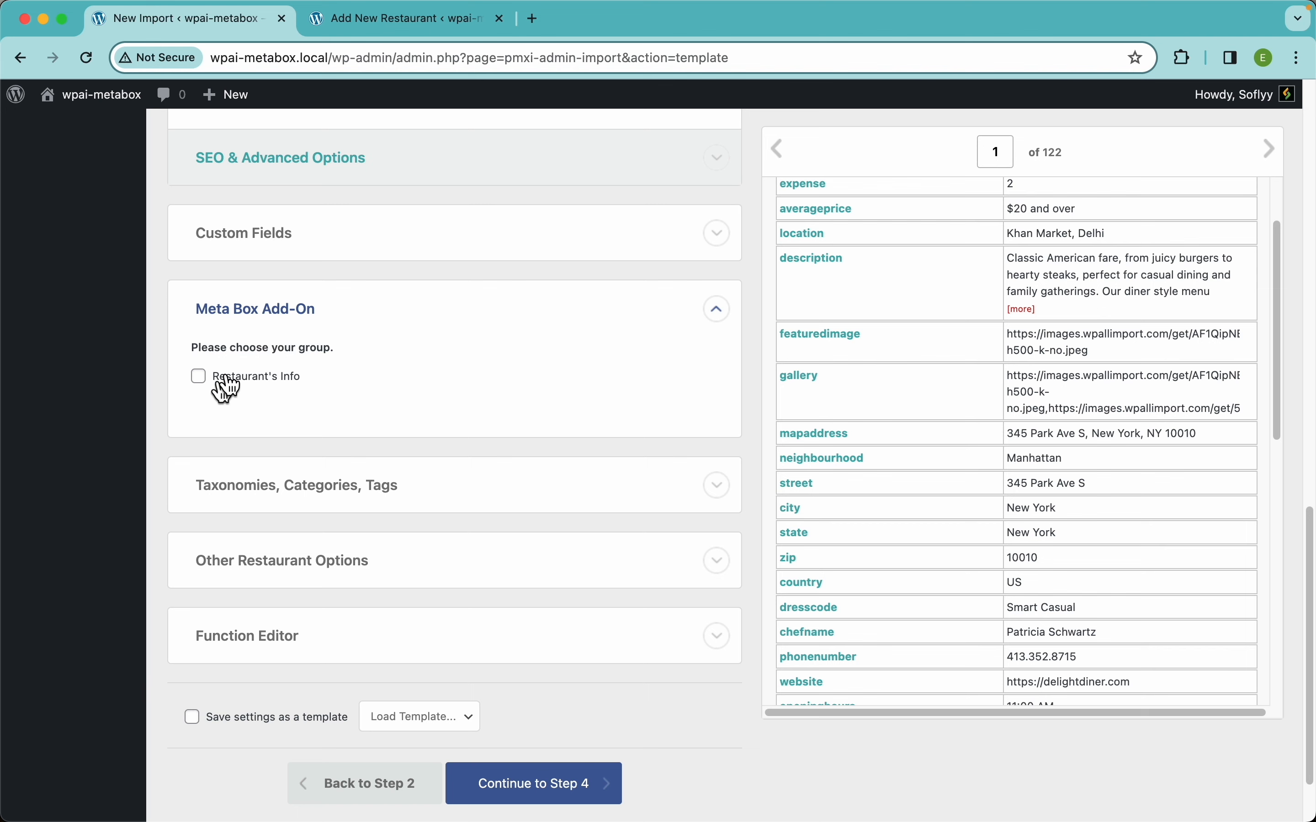
{"action": "left_click", "coordinate": [209, 387]}
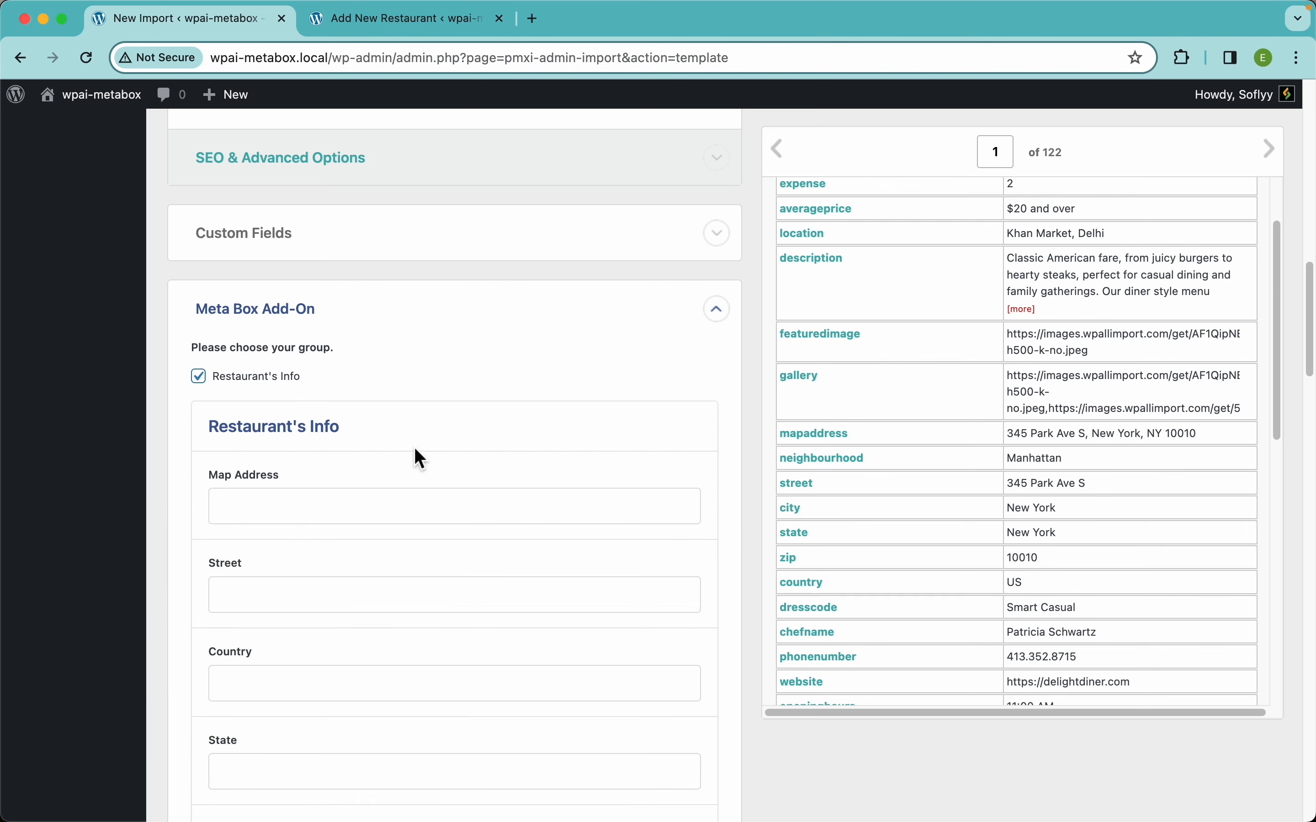
{"action": "scroll", "coordinate": [414, 447], "scroll_direction": "down", "scroll_amount": 4}
{"action": "scroll", "coordinate": [417, 475], "scroll_direction": "down", "scroll_amount": 5}
{"action": "scroll", "coordinate": [419, 477], "scroll_direction": "down", "scroll_amount": 15}
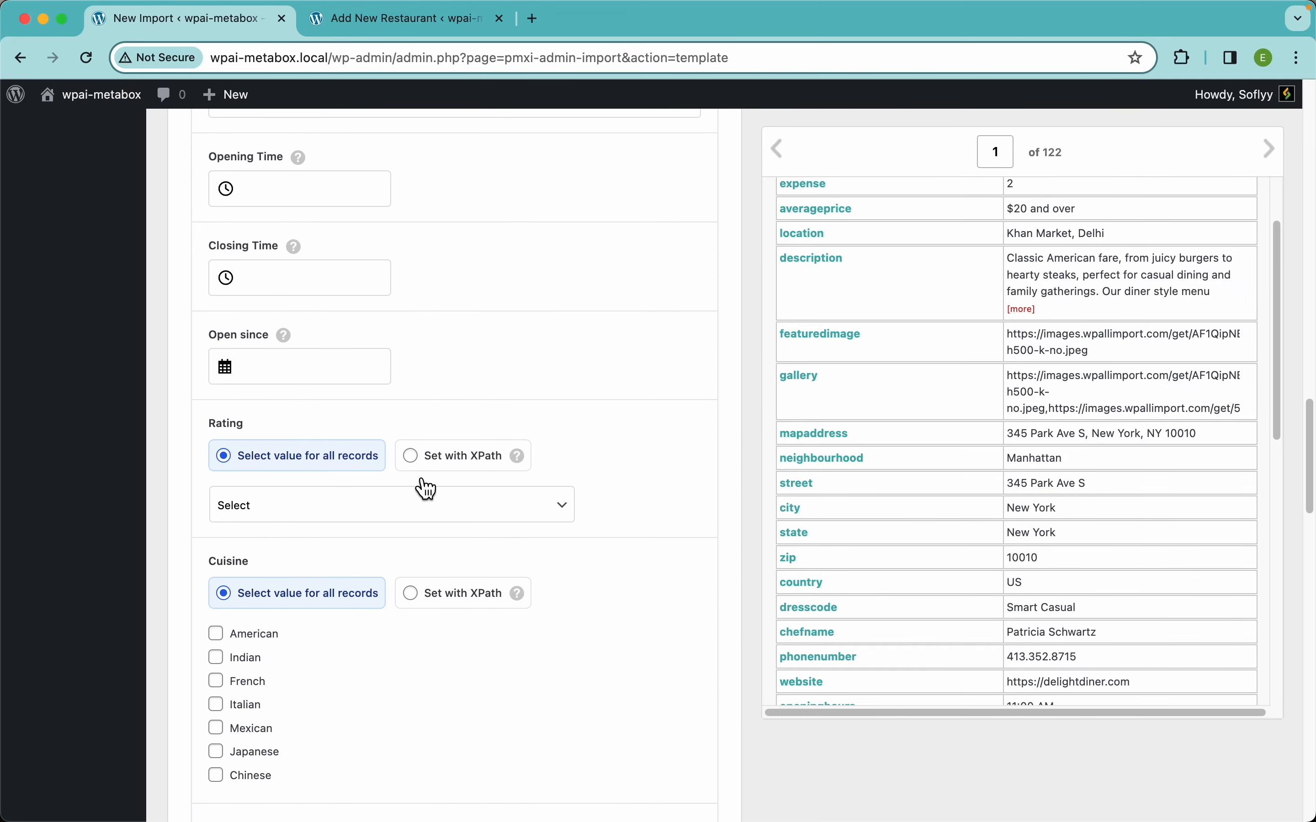
{"action": "scroll", "coordinate": [418, 477], "scroll_direction": "down", "scroll_amount": 15}
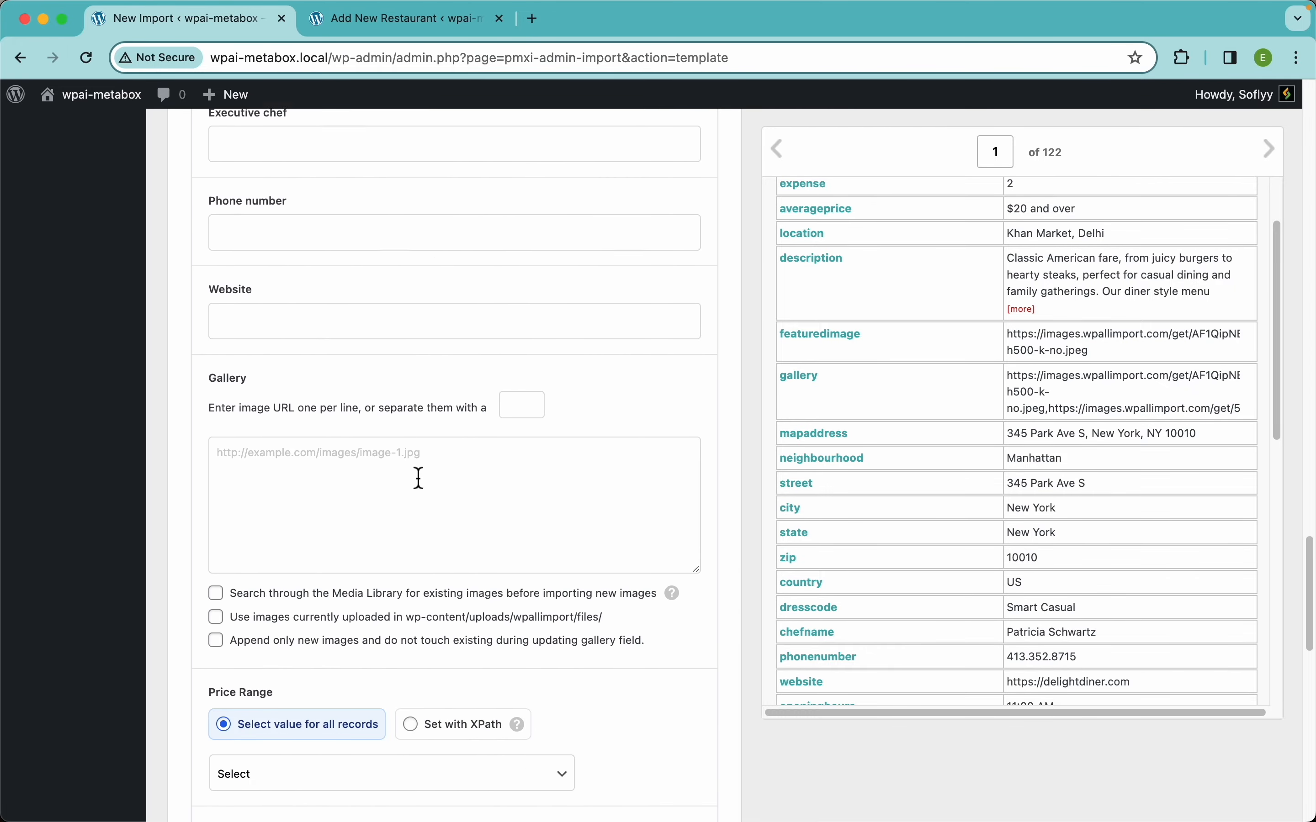
{"action": "scroll", "coordinate": [424, 486], "scroll_direction": "up", "scroll_amount": 20}
{"action": "scroll", "coordinate": [419, 477], "scroll_direction": "up", "scroll_amount": 15}
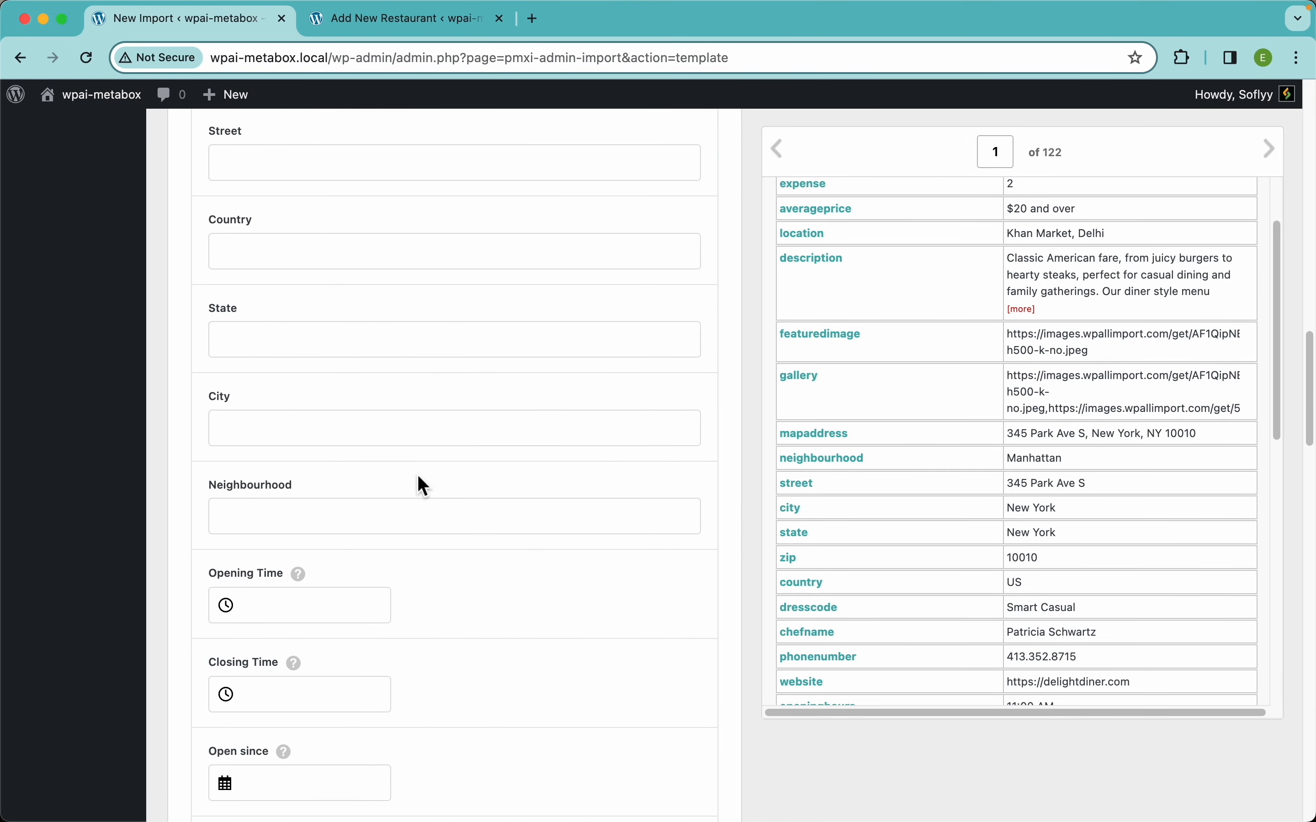
{"action": "scroll", "coordinate": [418, 477], "scroll_direction": "down", "scroll_amount": 1}
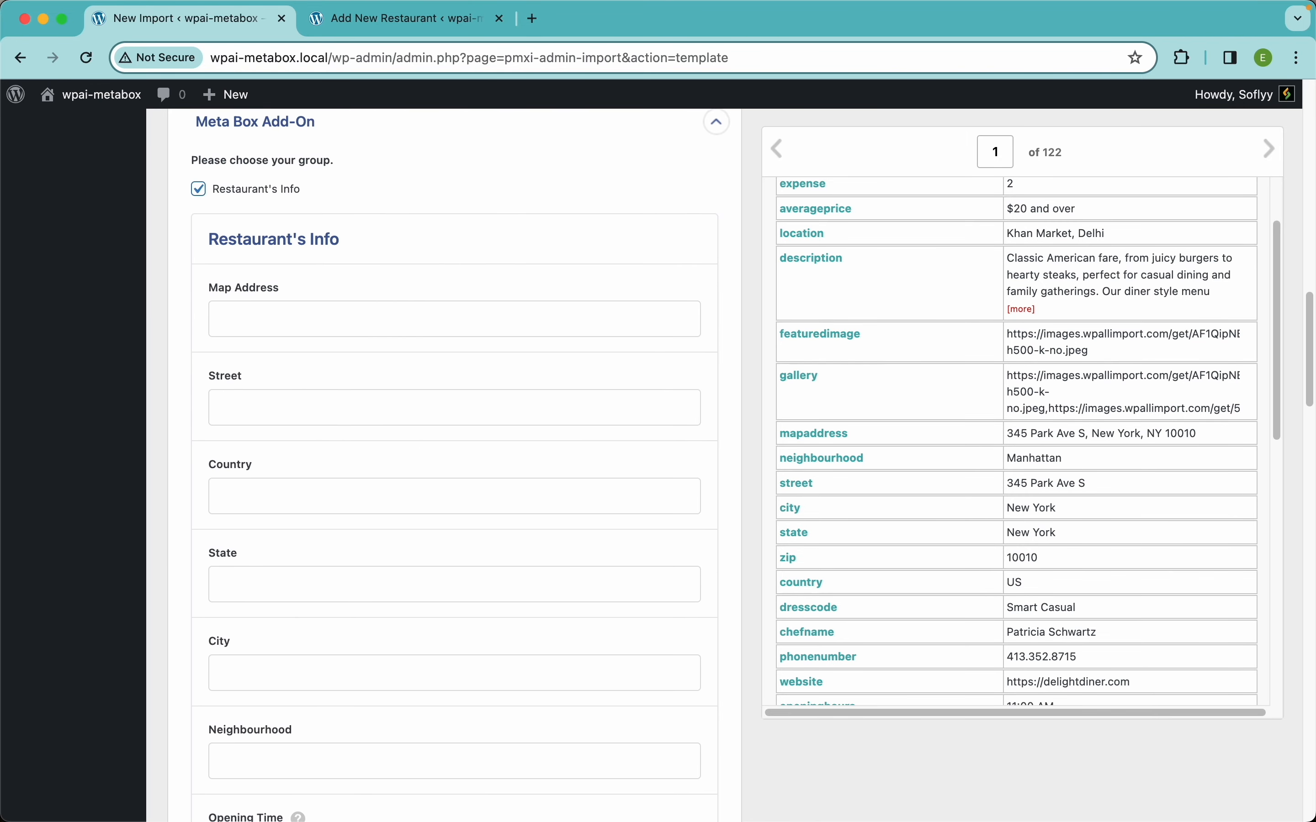
Compare the Location fields of the new restaurant entry with the Restaurant's Info fields in the import template
{"action": "left_click", "coordinate": [429, 34]}
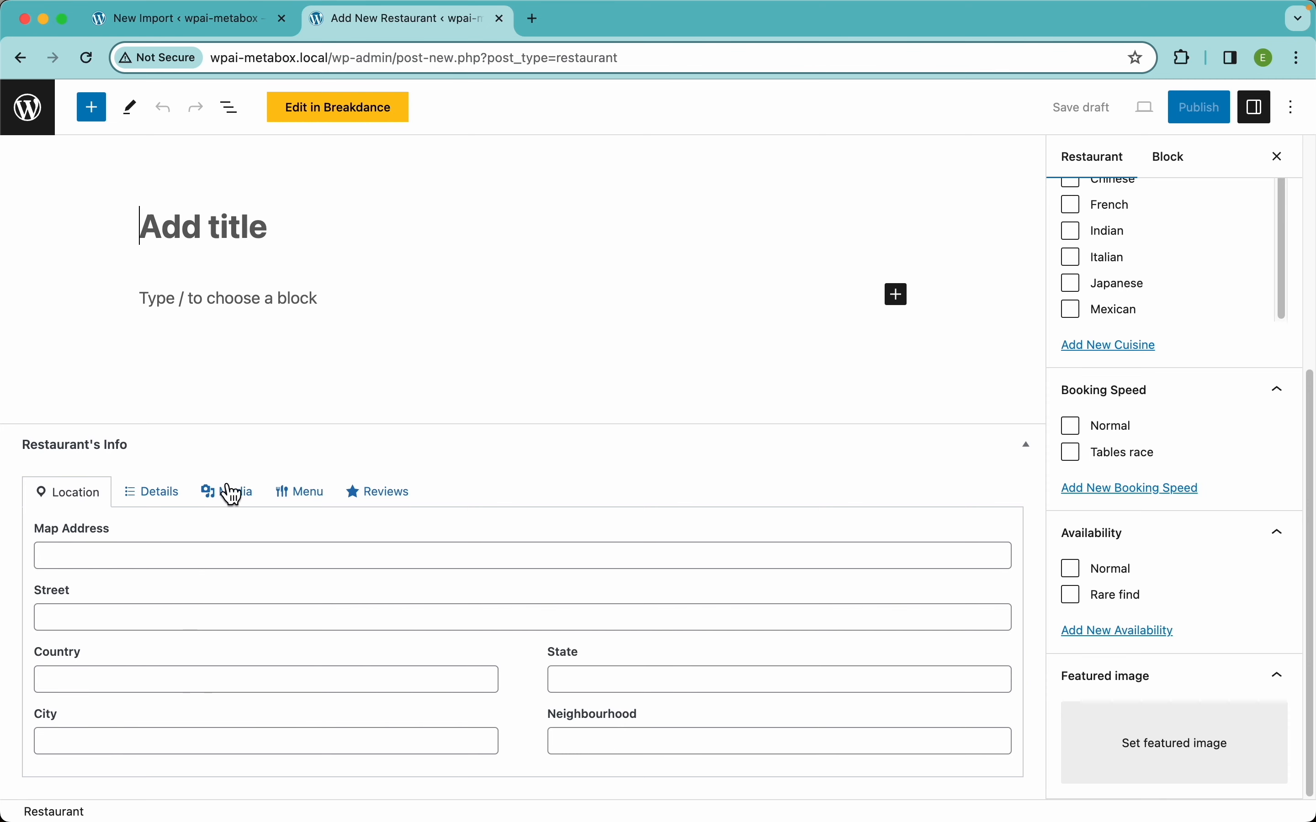
{"action": "left_click", "coordinate": [212, 19]}
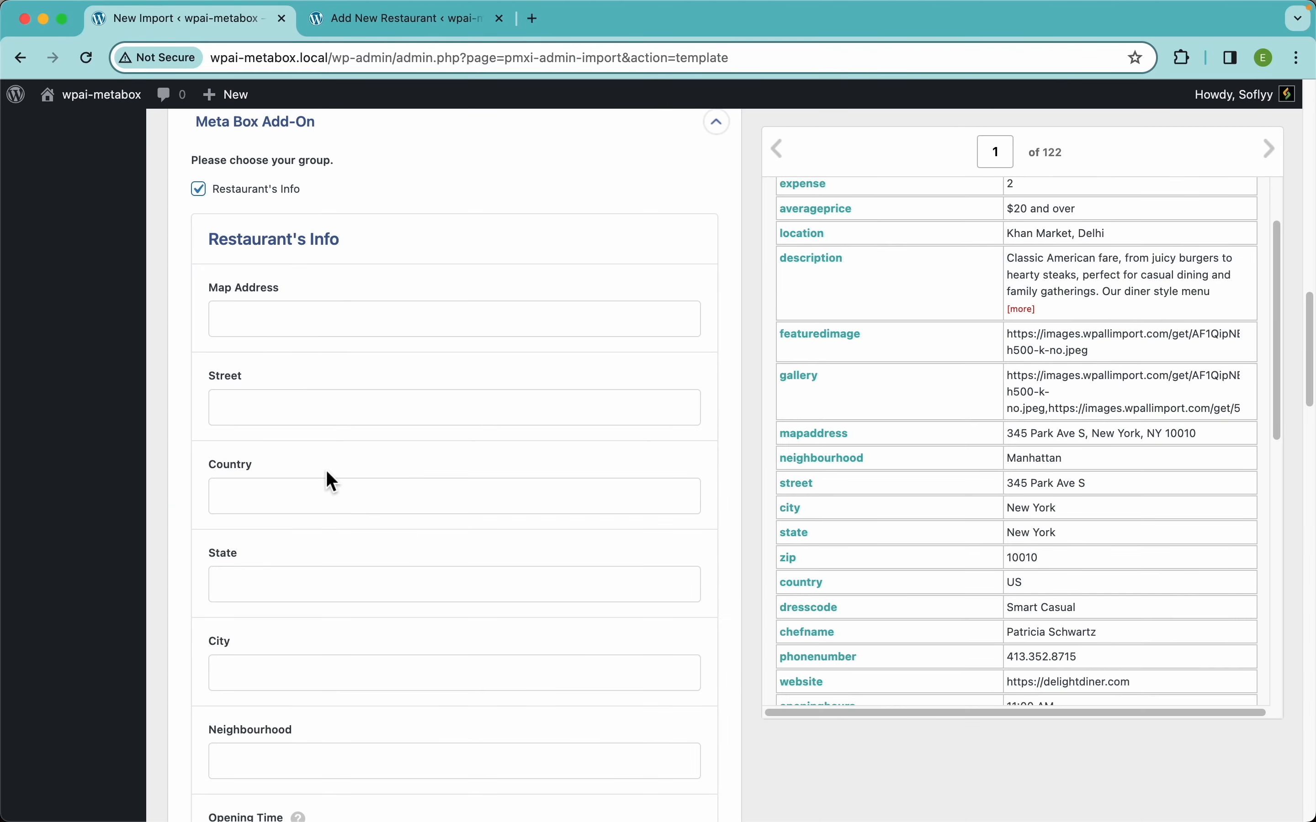
{"action": "scroll", "coordinate": [451, 448], "scroll_direction": "down", "scroll_amount": 10}
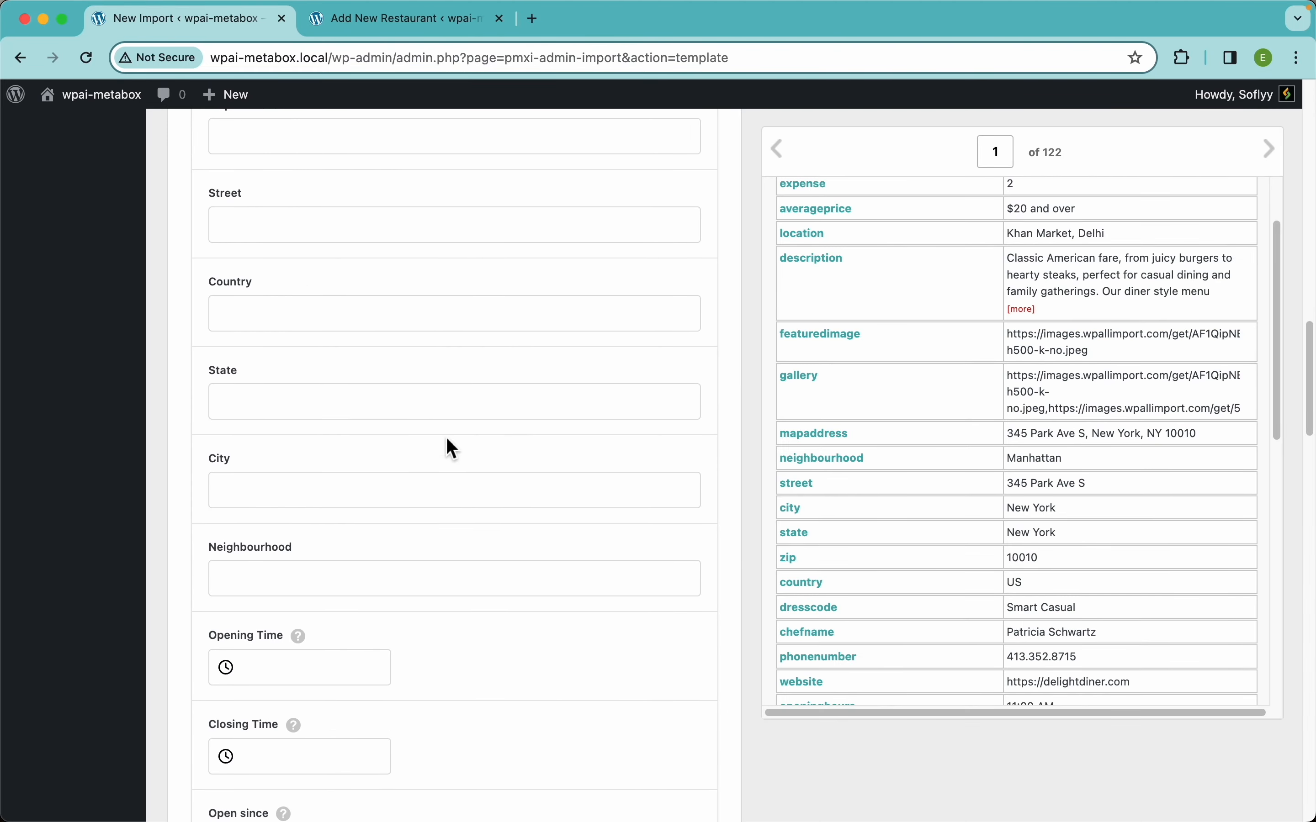
Show the Details fields of the new restaurant entry and open the Opening Time picker
{"action": "left_click", "coordinate": [362, 18]}
{"action": "left_click", "coordinate": [170, 511]}
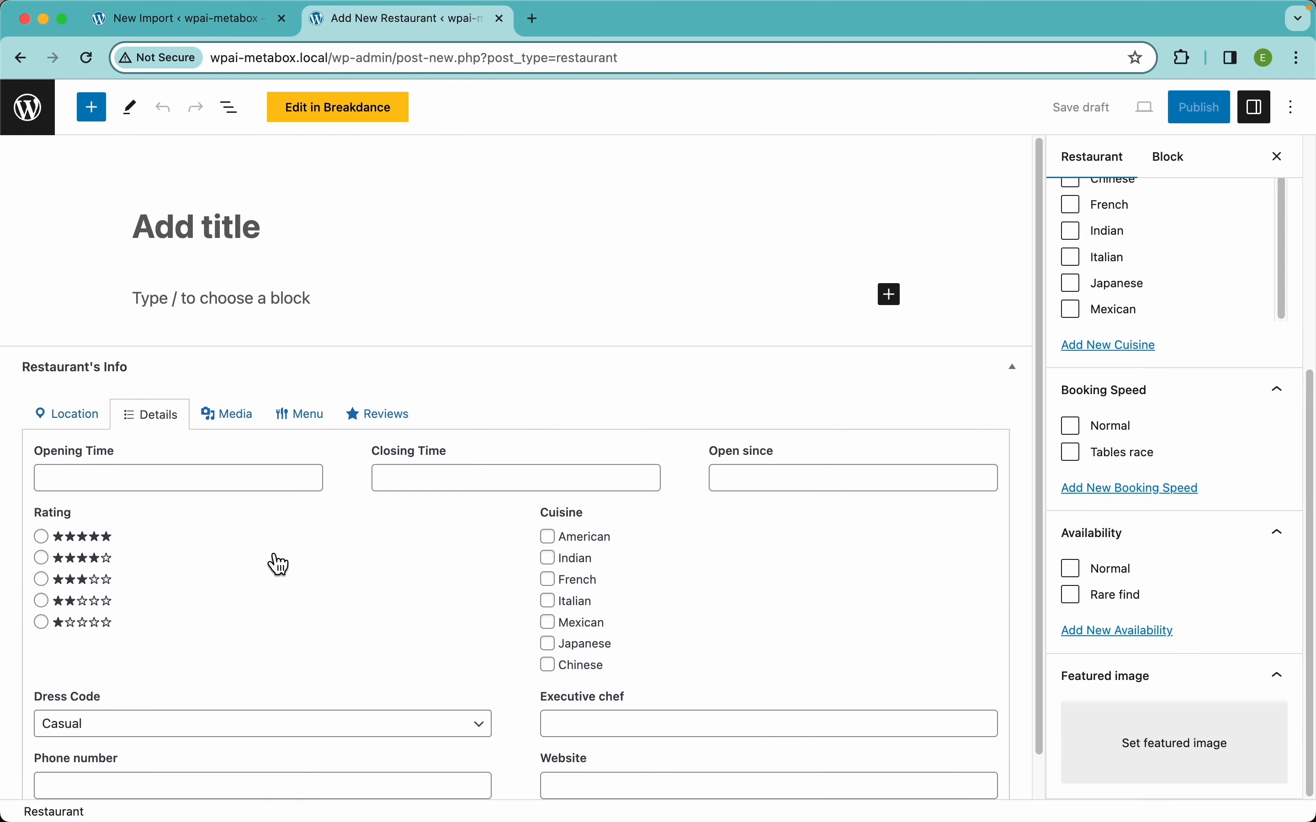
{"action": "left_click", "coordinate": [197, 484]}
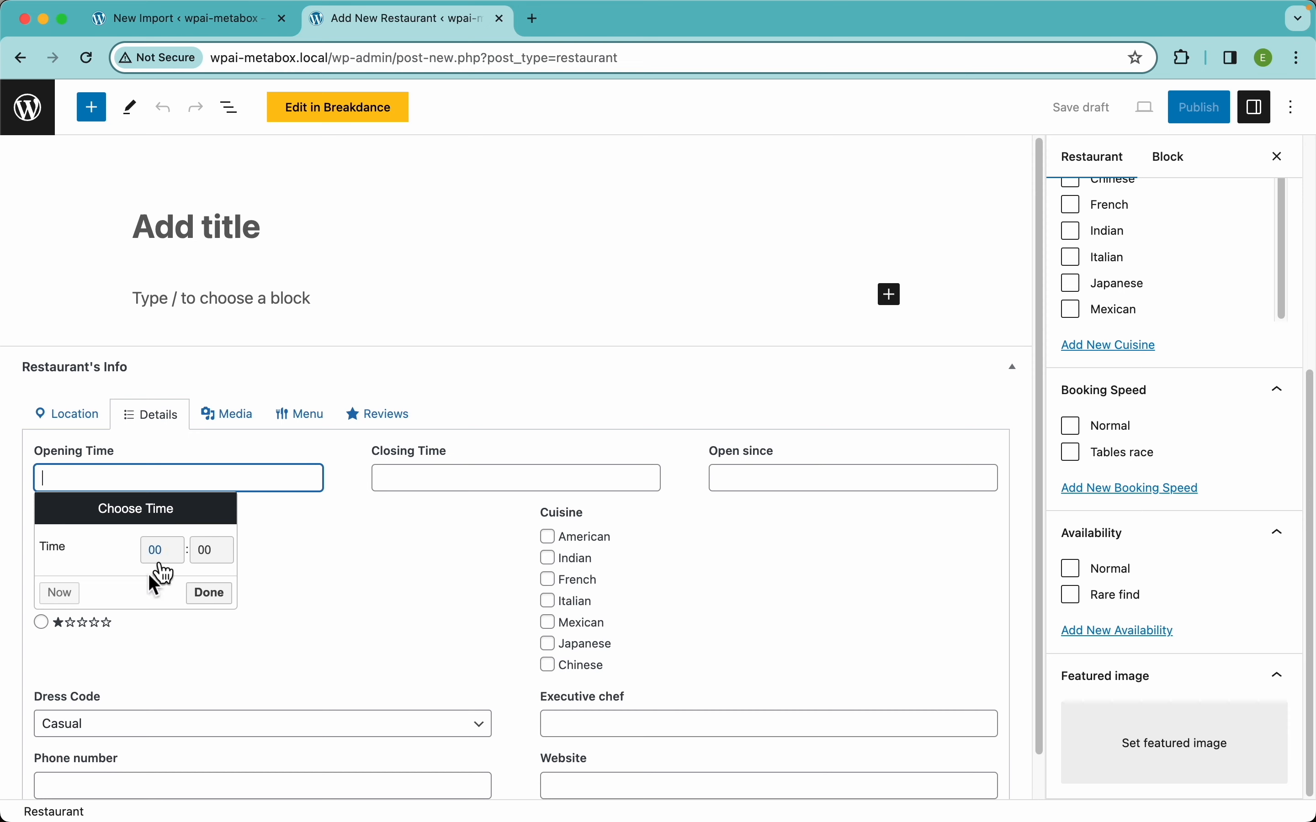
Check the Closing Time and Open since pickers in the restaurant entry and set the Rating to four stars
{"action": "left_click", "coordinate": [488, 482]}
{"action": "left_click", "coordinate": [818, 480]}
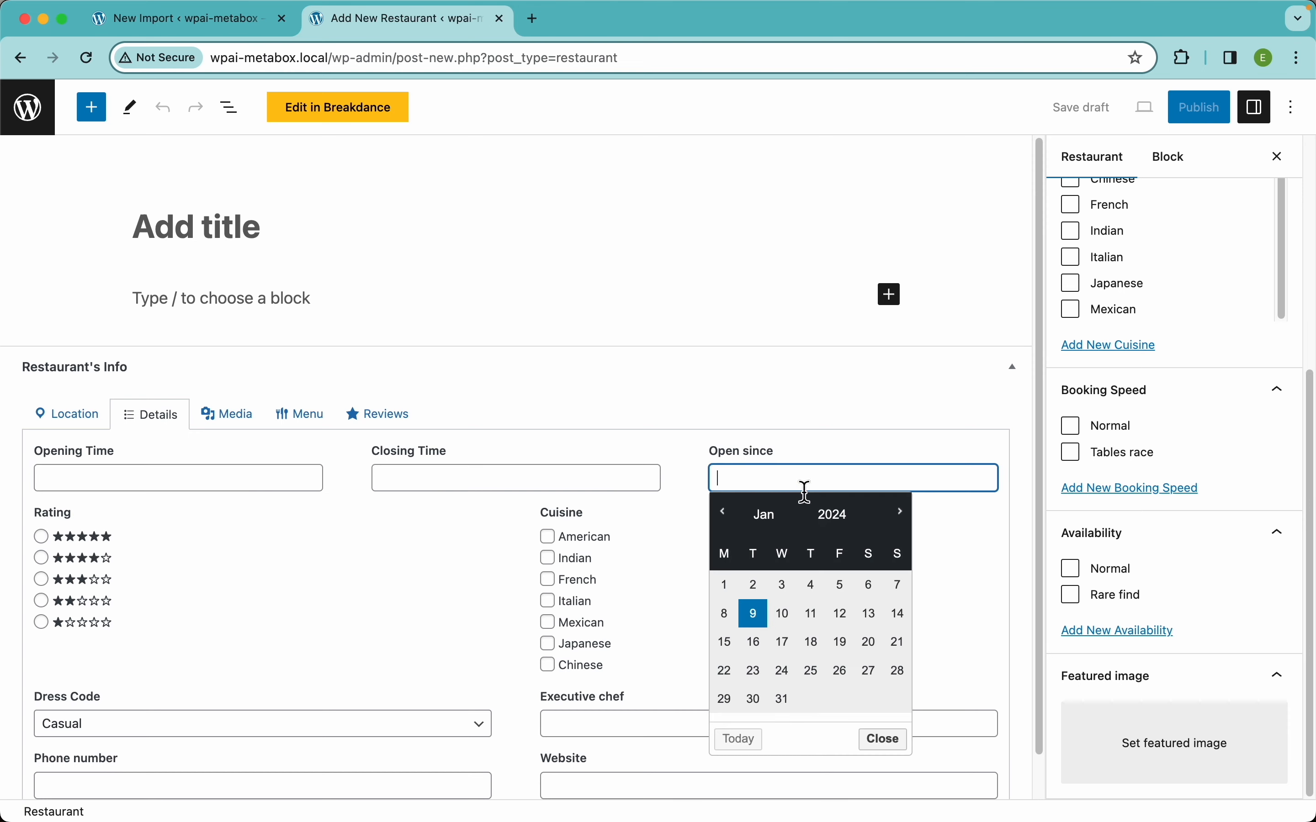
{"action": "left_click", "coordinate": [411, 579]}
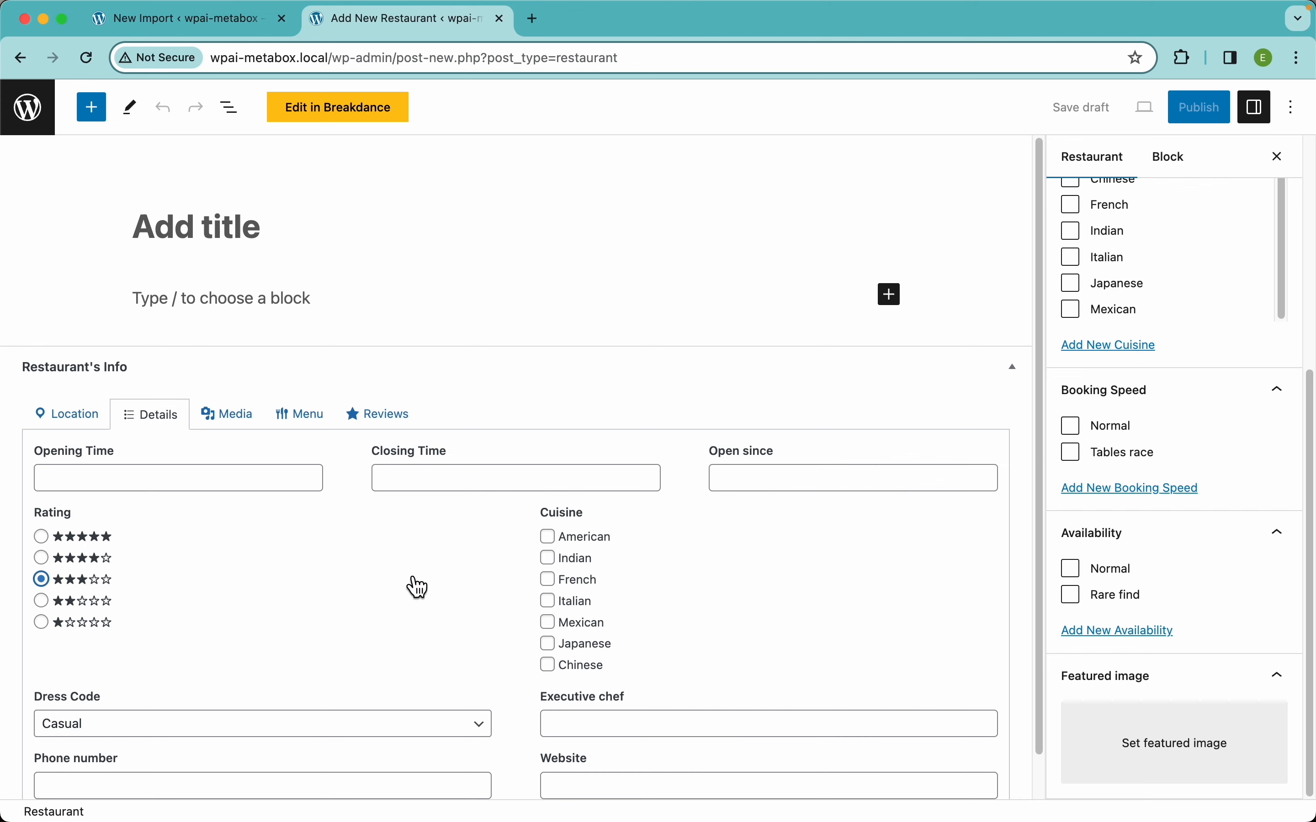
{"action": "left_click", "coordinate": [142, 559]}
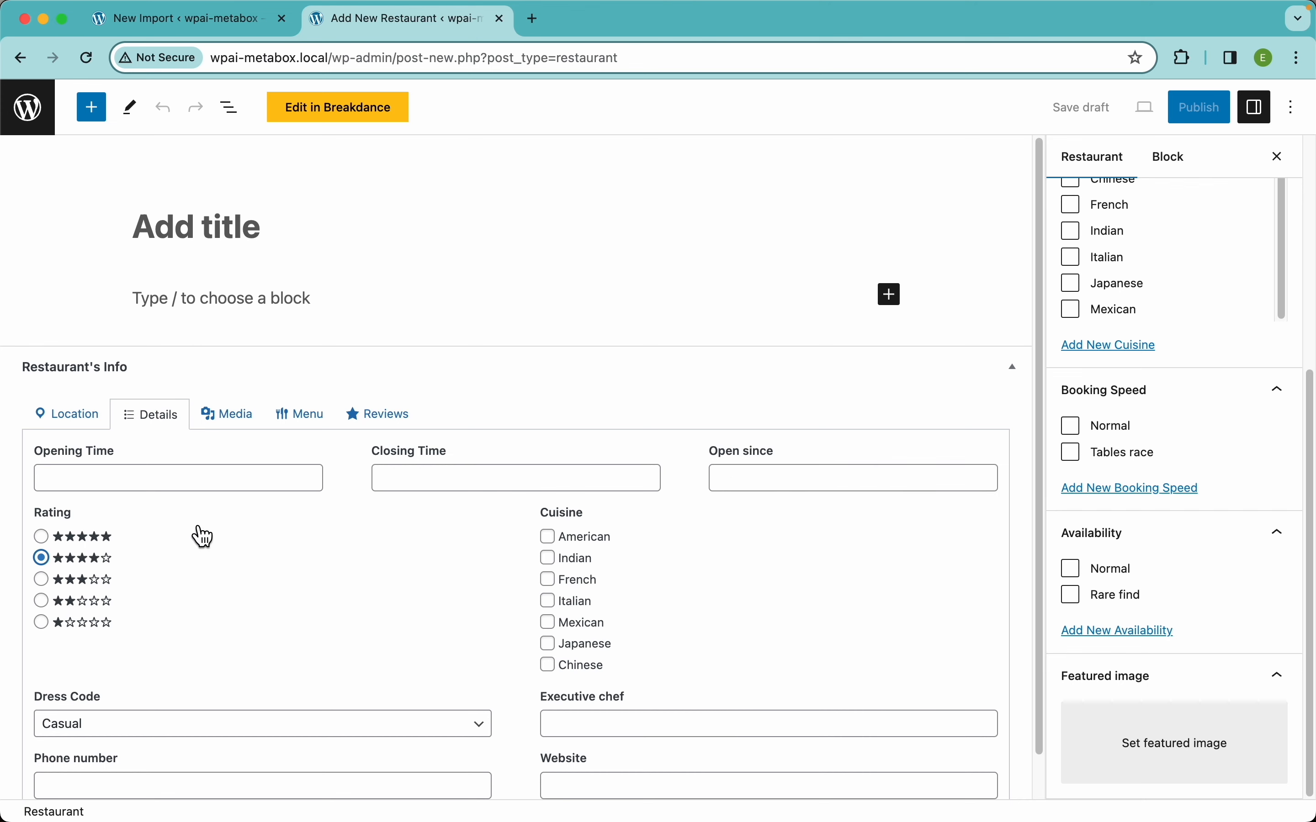
Select French and Japanese as the restaurant's cuisines and look at the Dress Code options
{"action": "left_click", "coordinate": [576, 587]}
{"action": "left_click", "coordinate": [579, 646]}
{"action": "scroll", "coordinate": [373, 664], "scroll_direction": "down", "scroll_amount": 1}
{"action": "left_click", "coordinate": [329, 695]}
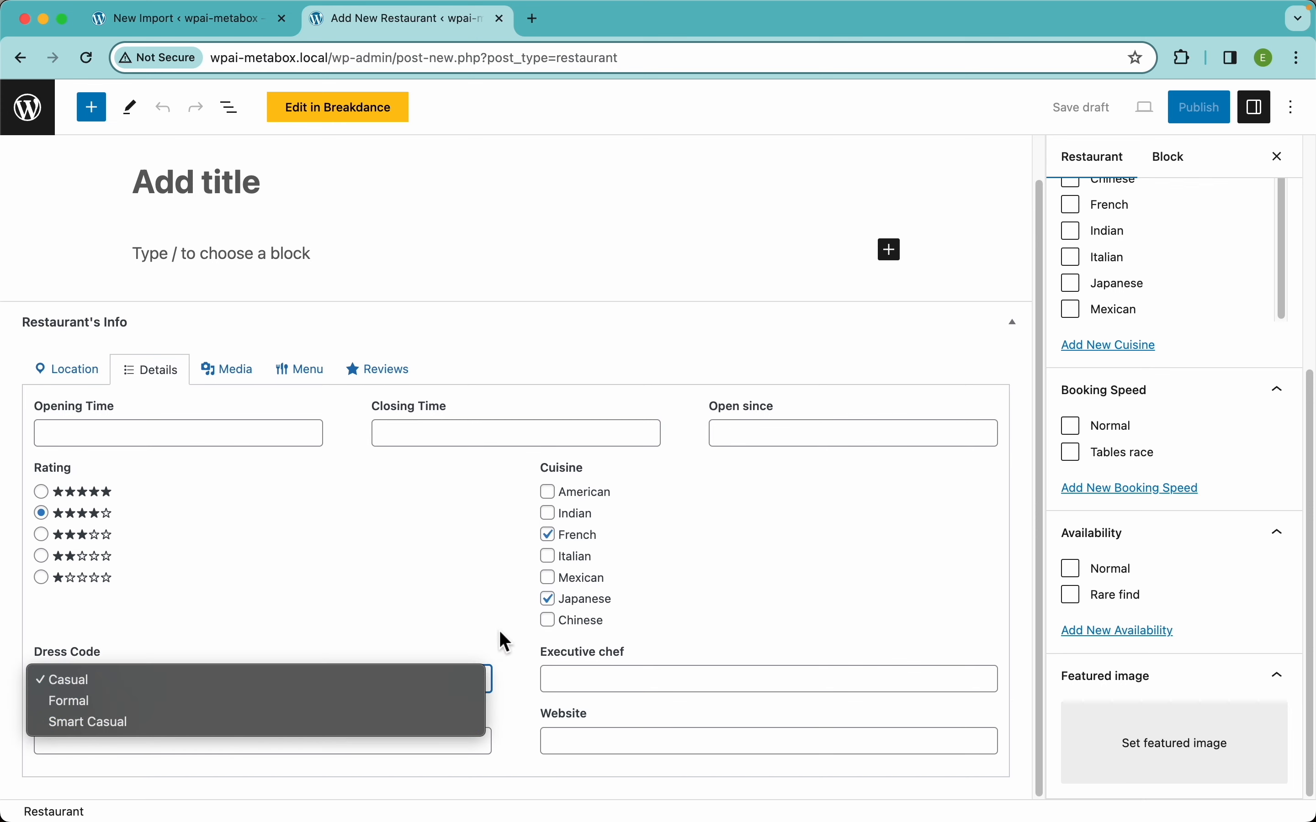
{"action": "left_click", "coordinate": [577, 688]}
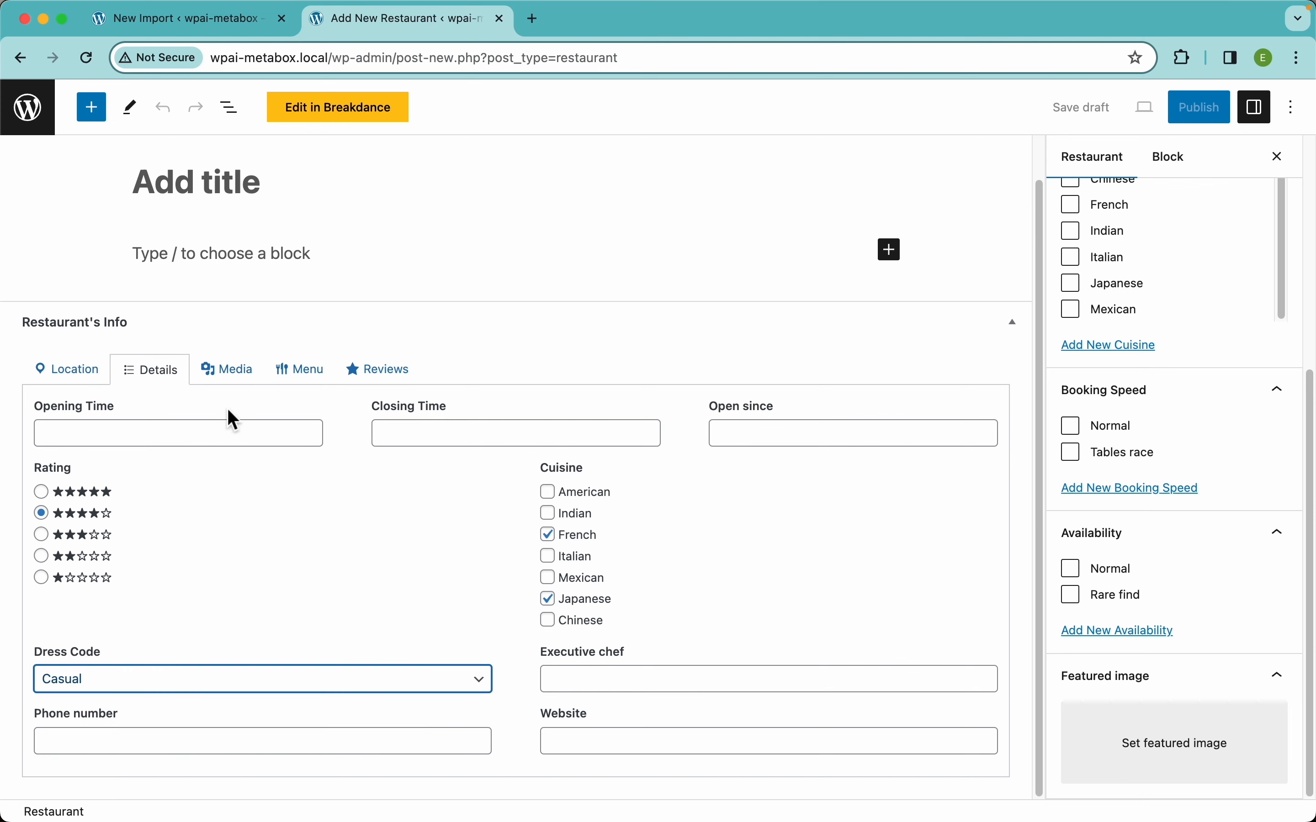
Look through the restaurant entry's Media gallery field and its Menu fields for price range, average price and recommended dishes
{"action": "left_click", "coordinate": [227, 371]}
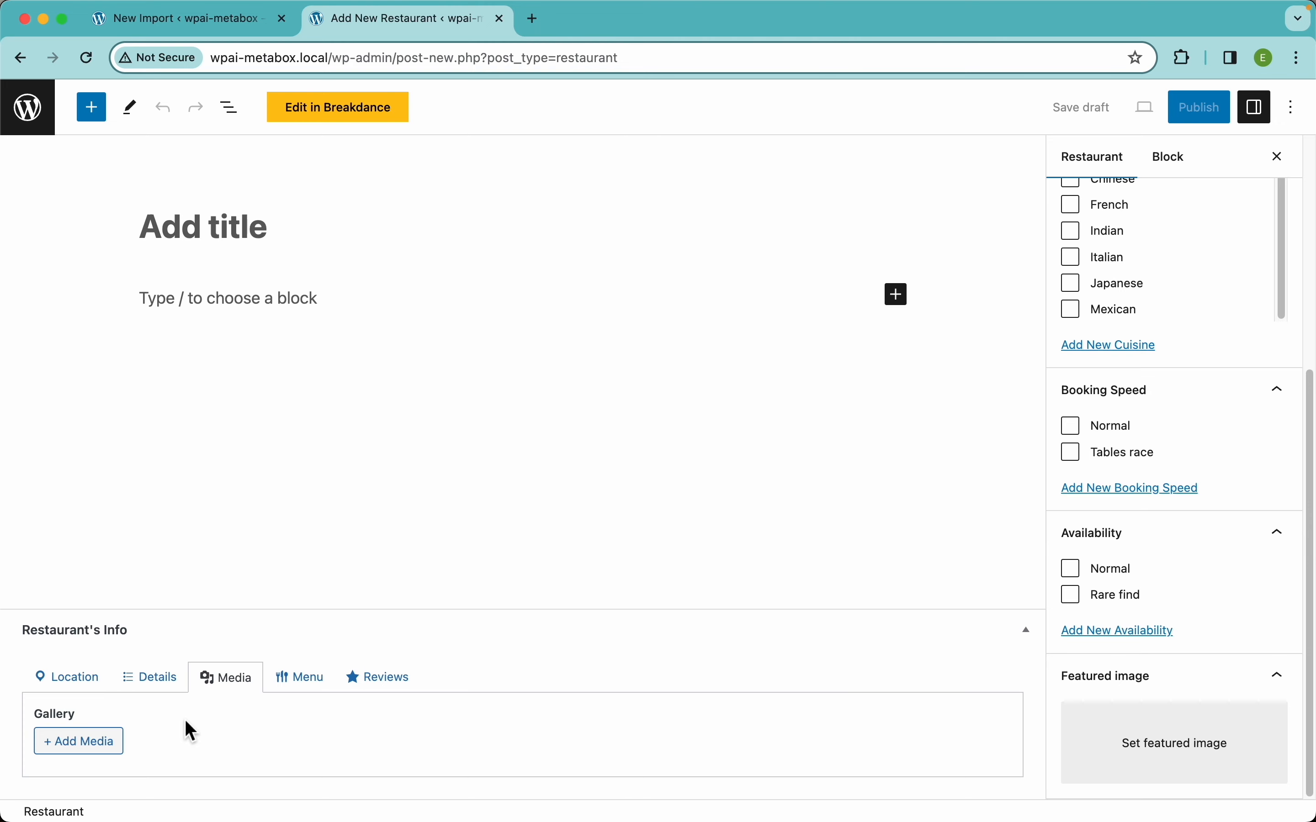
{"action": "left_click", "coordinate": [322, 681]}
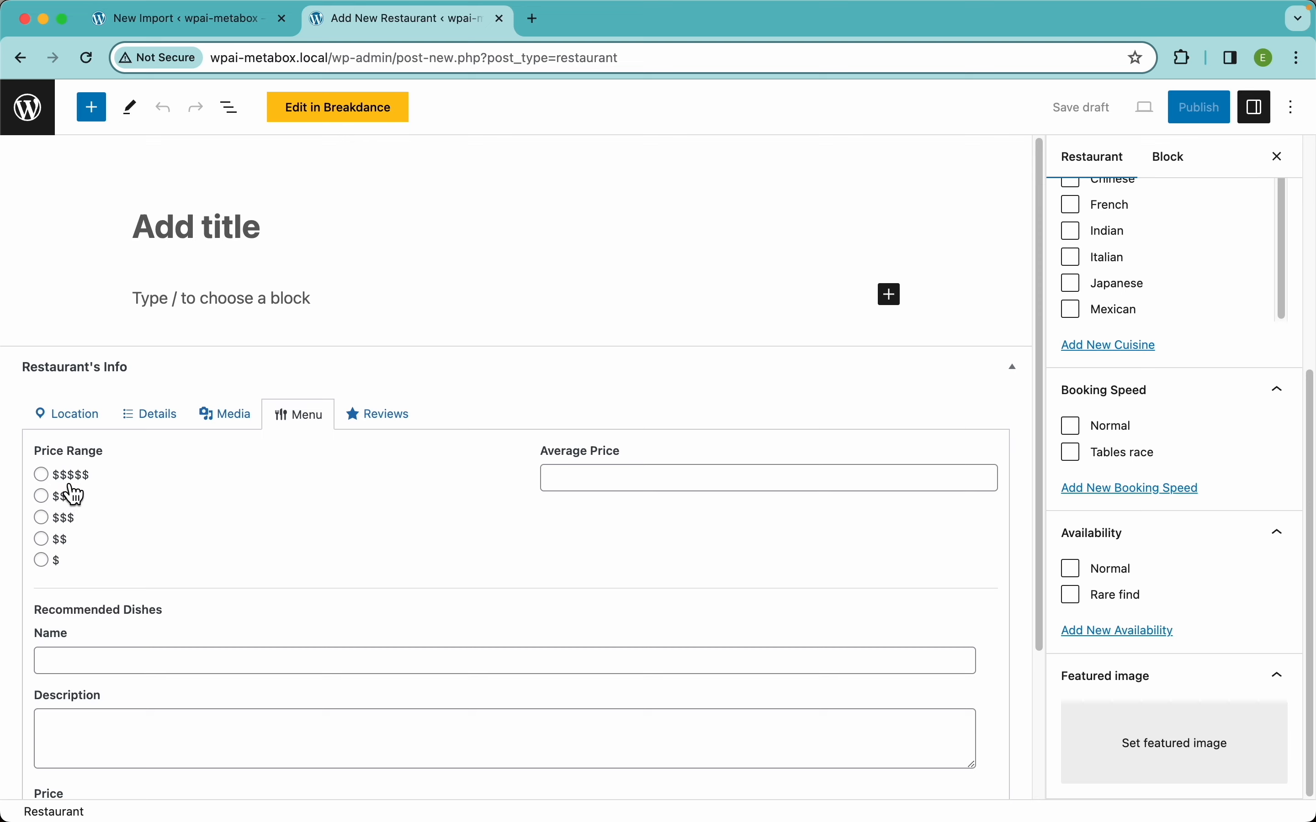
{"action": "left_click", "coordinate": [607, 470]}
{"action": "scroll", "coordinate": [501, 542], "scroll_direction": "down", "scroll_amount": 5}
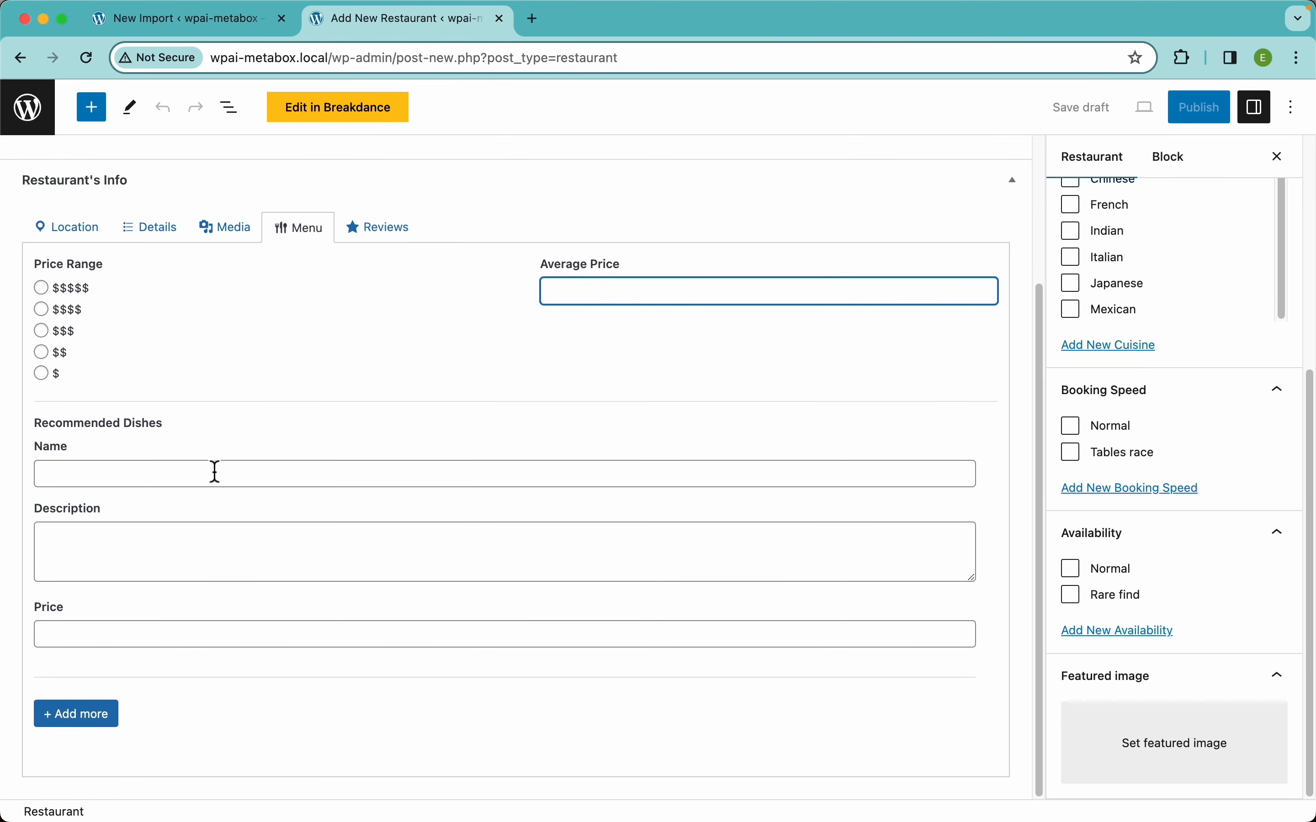
{"action": "left_click", "coordinate": [218, 515]}
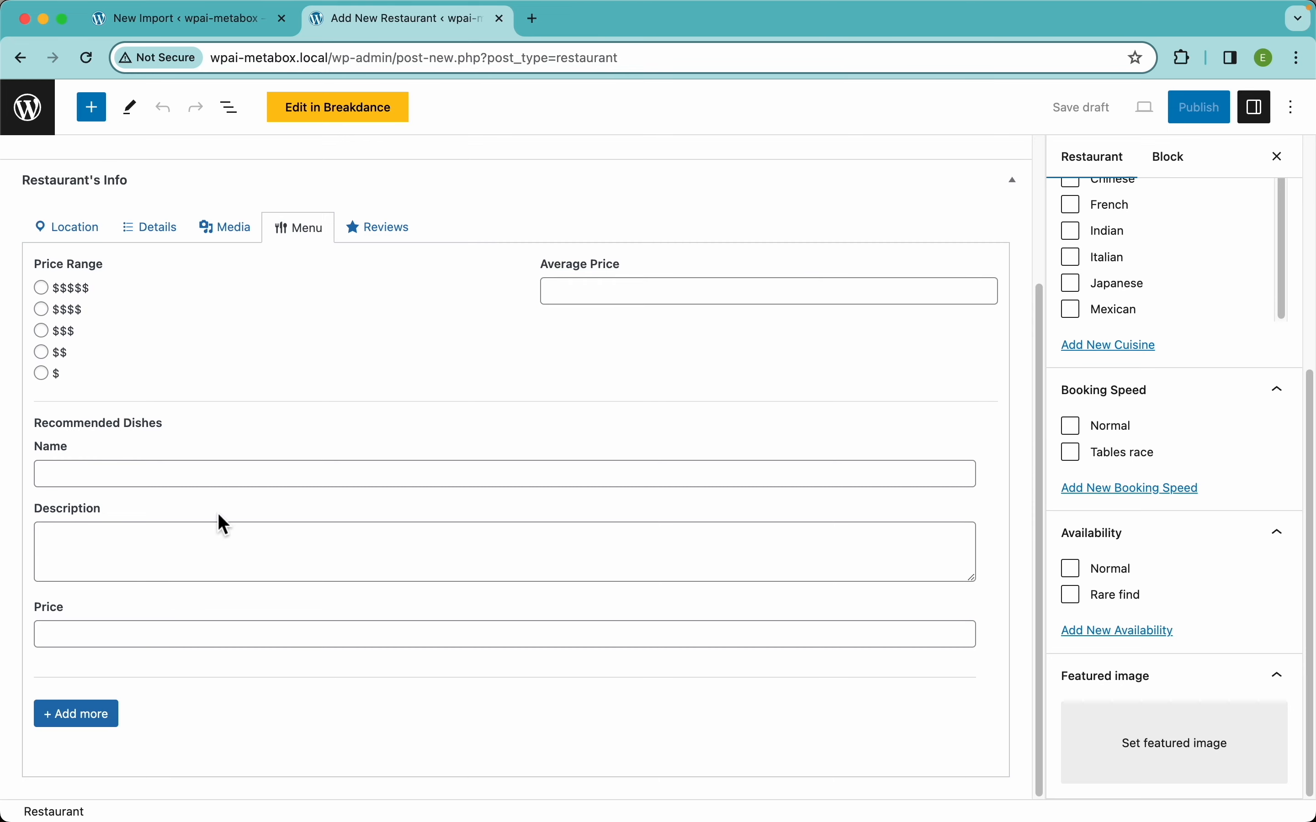
Add three more empty entries to the Recommended Dishes group
{"action": "left_click", "coordinate": [97, 720]}
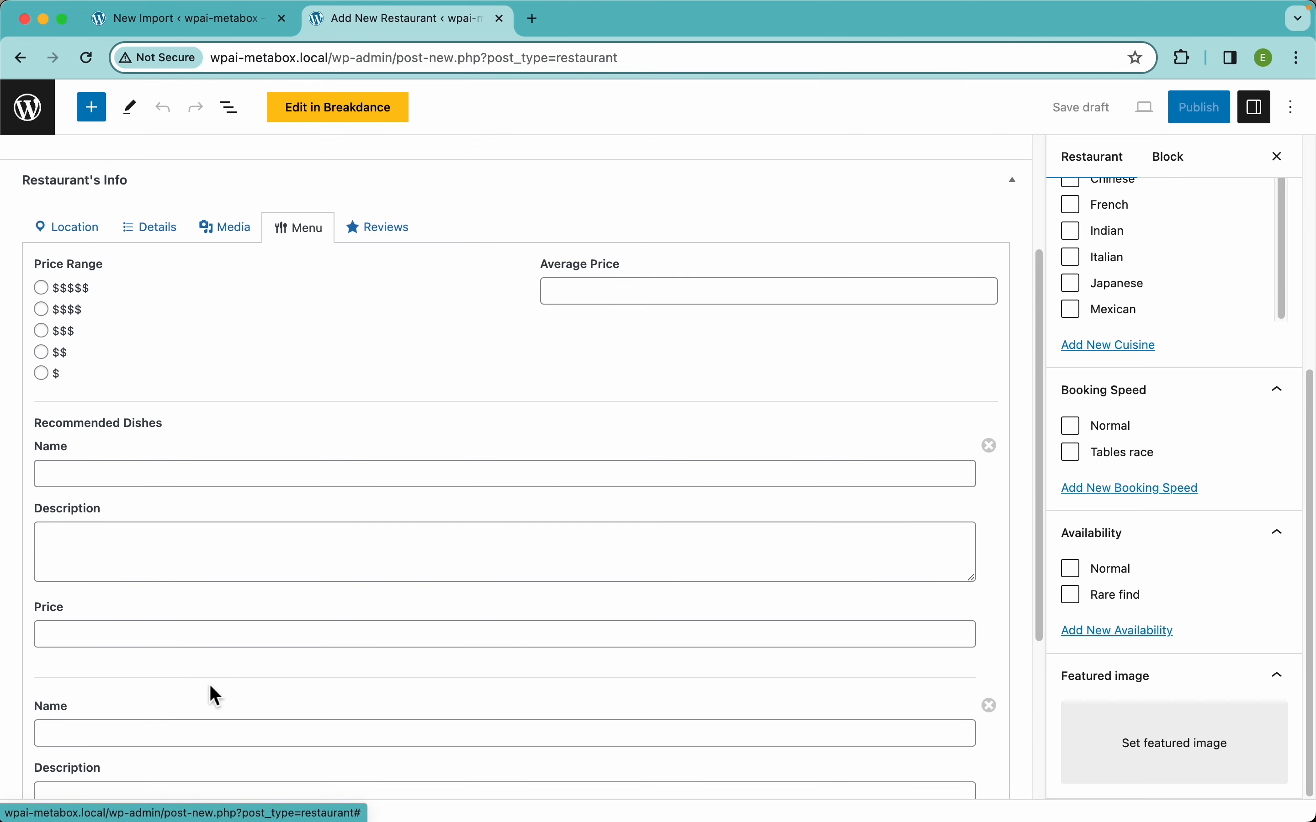
{"action": "scroll", "coordinate": [211, 696], "scroll_direction": "down", "scroll_amount": 6}
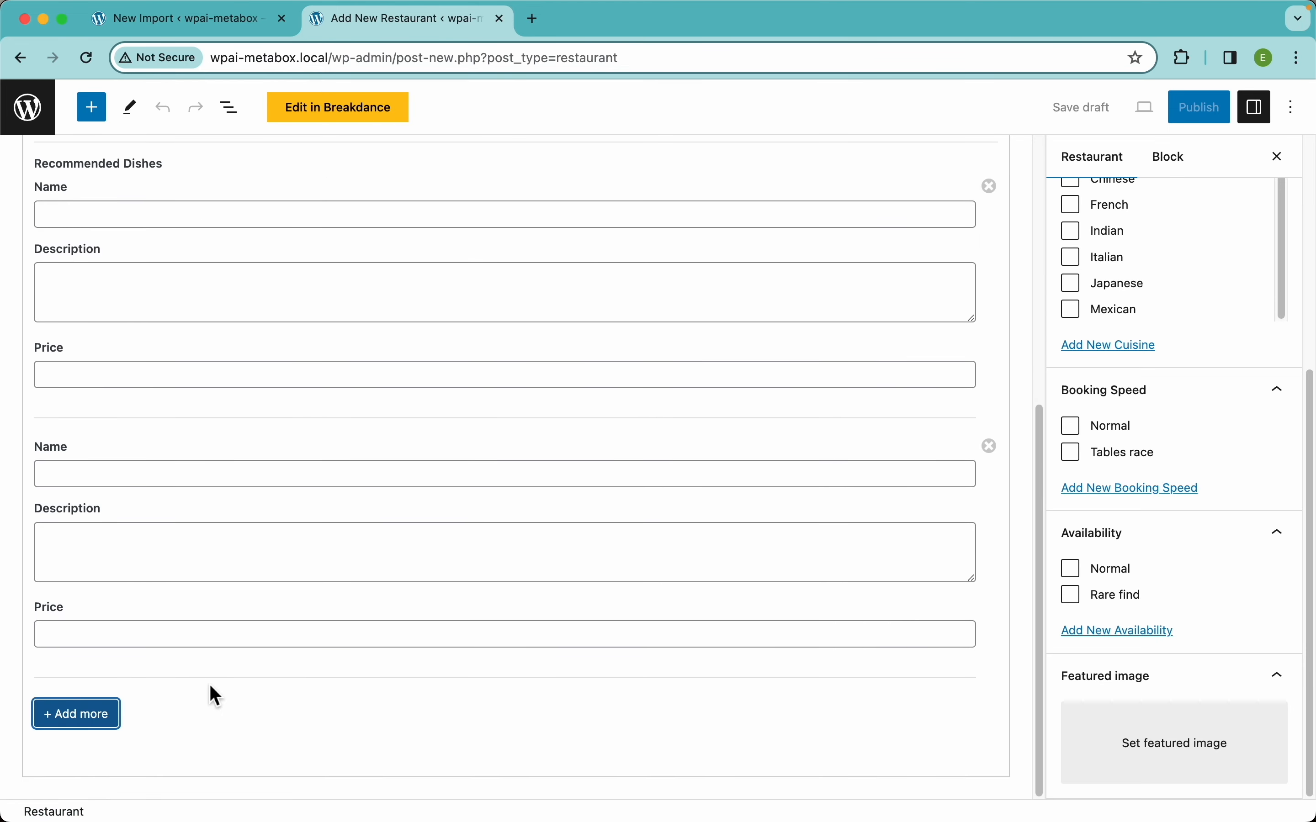
{"action": "left_click", "coordinate": [100, 723]}
{"action": "scroll", "coordinate": [126, 677], "scroll_direction": "down", "scroll_amount": 6}
{"action": "left_click", "coordinate": [104, 717]}
{"action": "scroll", "coordinate": [159, 658], "scroll_direction": "down", "scroll_amount": 3}
{"action": "scroll", "coordinate": [161, 657], "scroll_direction": "down", "scroll_amount": 3}
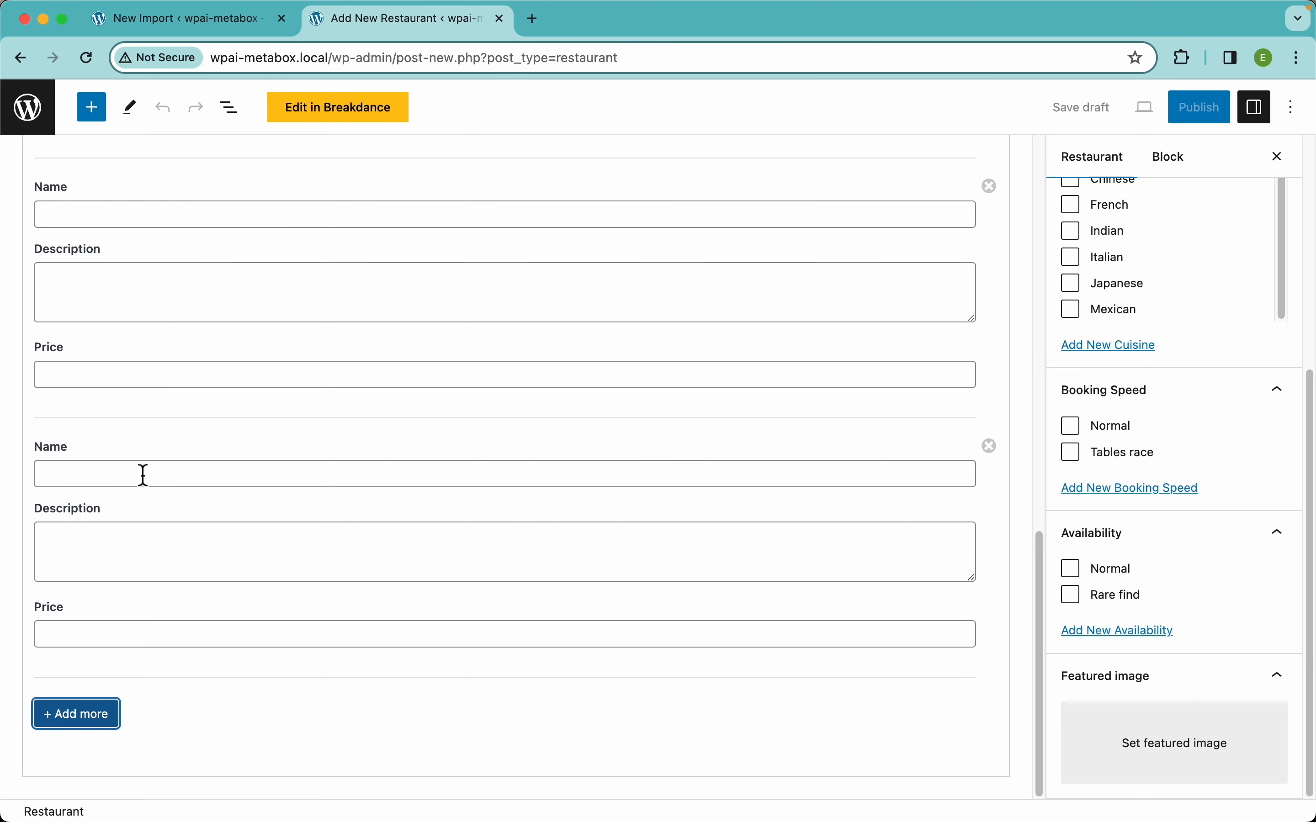
Check the Name, Description and Price fields of the last recommended dish entry
{"action": "left_click", "coordinate": [92, 482]}
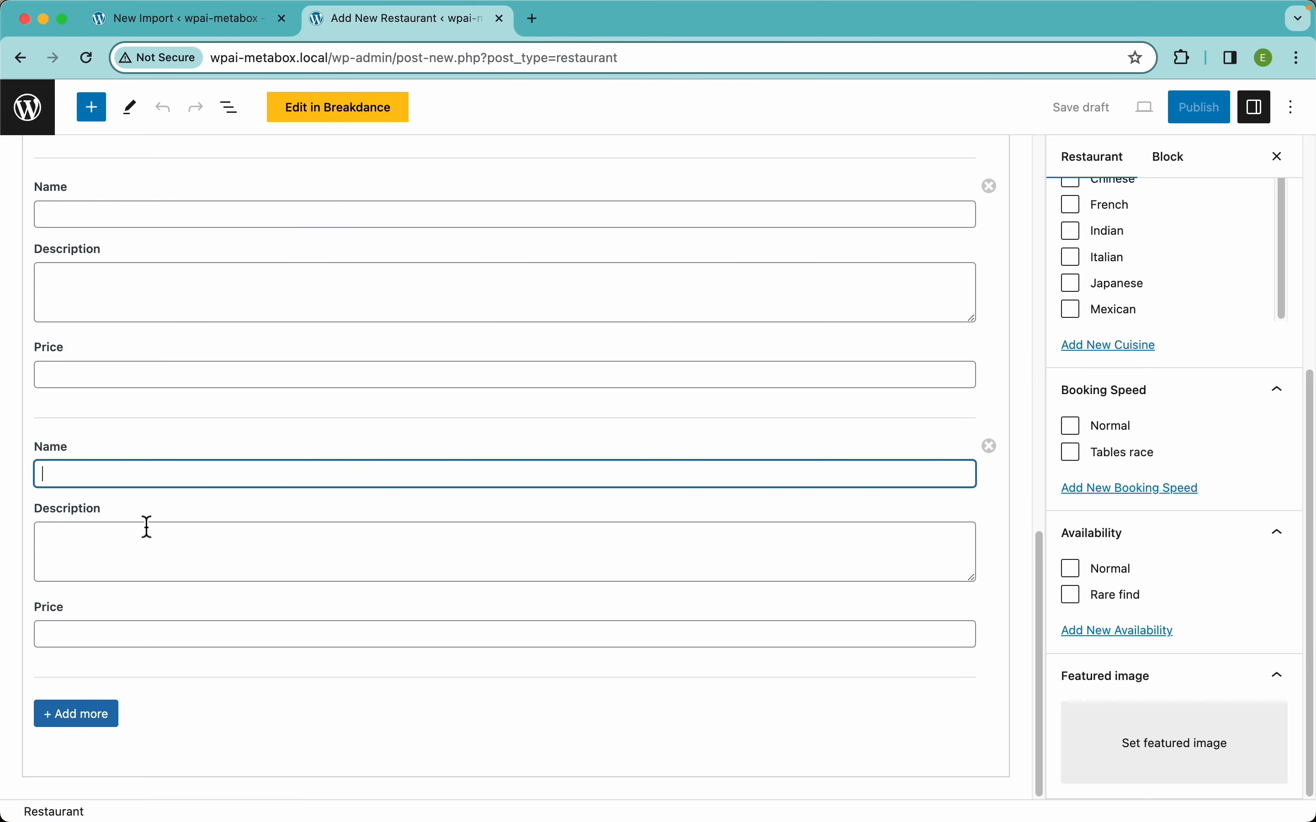
{"action": "left_click", "coordinate": [137, 578]}
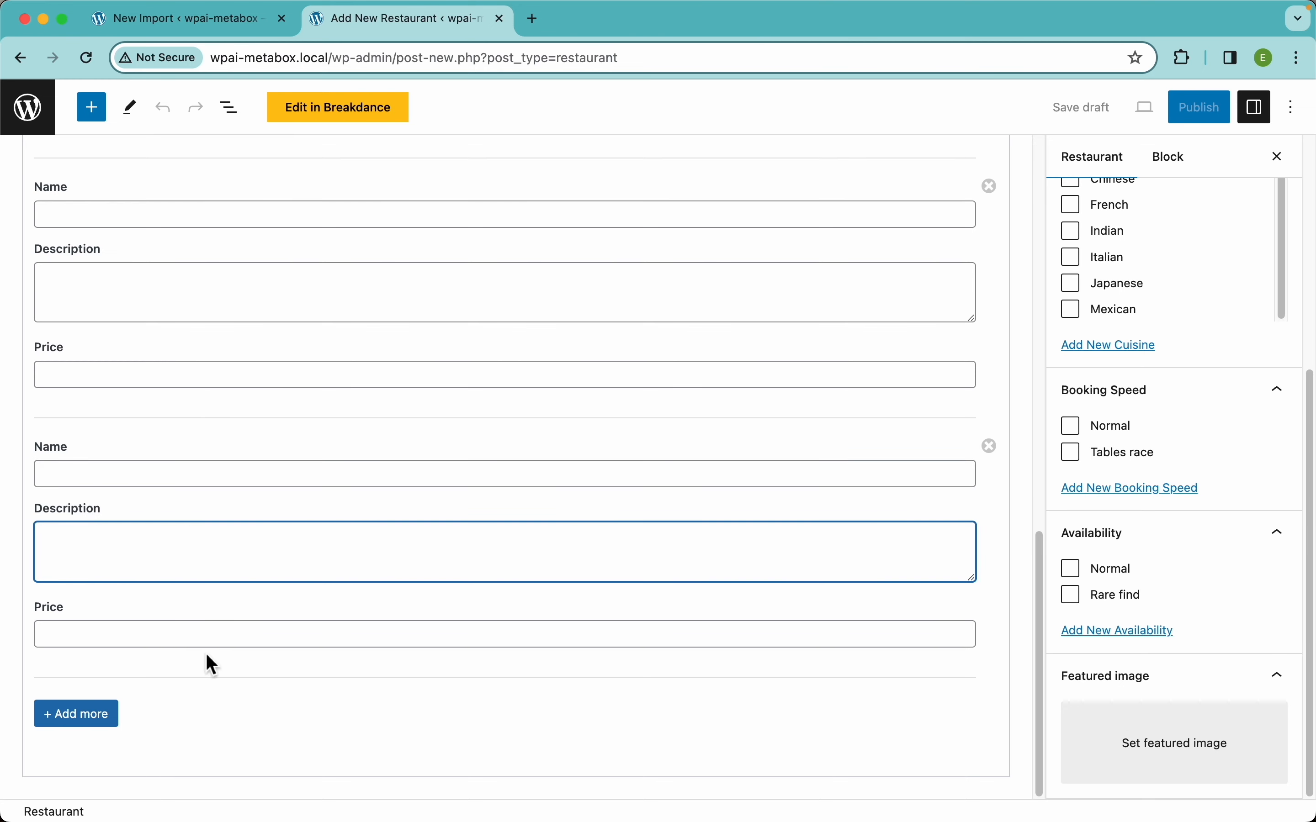
{"action": "left_click", "coordinate": [202, 640]}
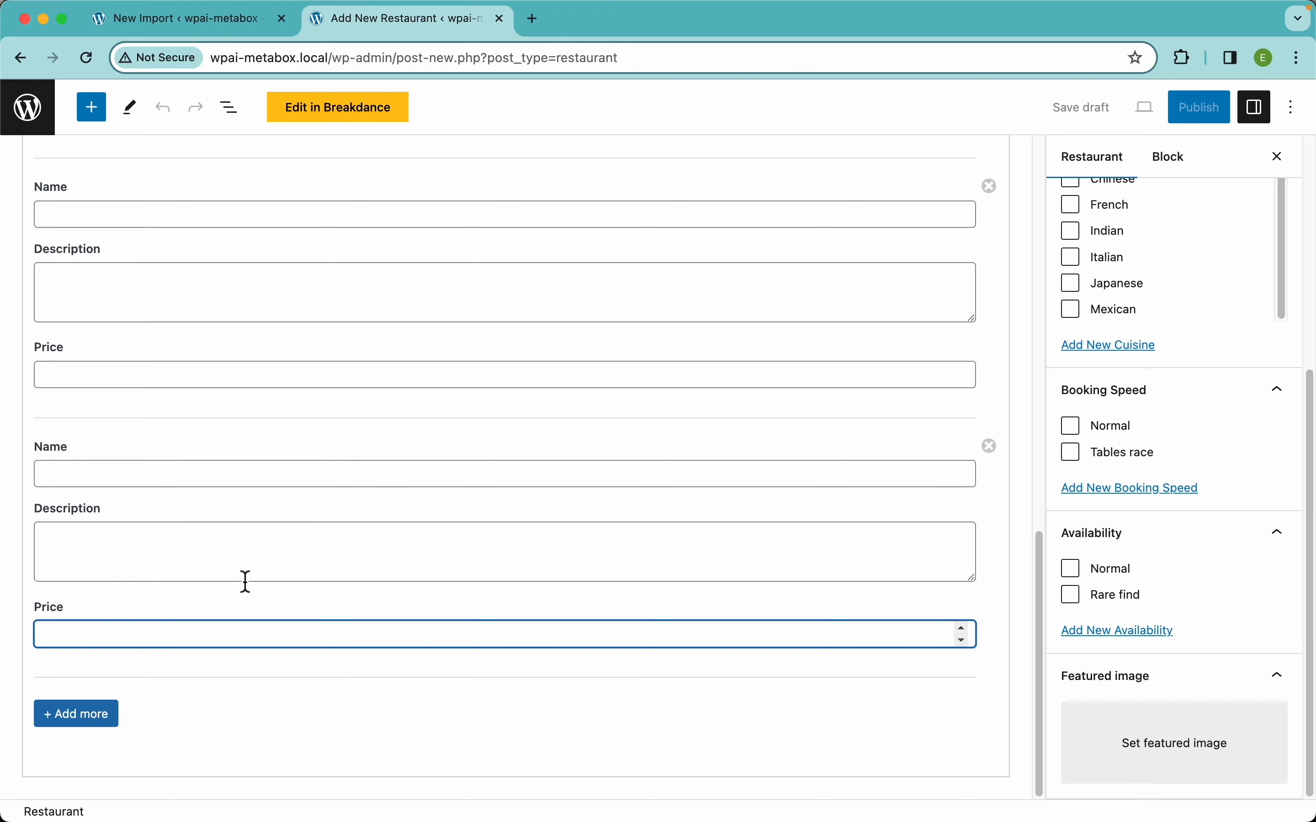
Show the Reviews fields of the restaurant entry and set the first Review Rating to two stars
{"action": "scroll", "coordinate": [220, 585], "scroll_direction": "up", "scroll_amount": 2}
{"action": "scroll", "coordinate": [258, 578], "scroll_direction": "up", "scroll_amount": 6}
{"action": "left_click", "coordinate": [389, 425]}
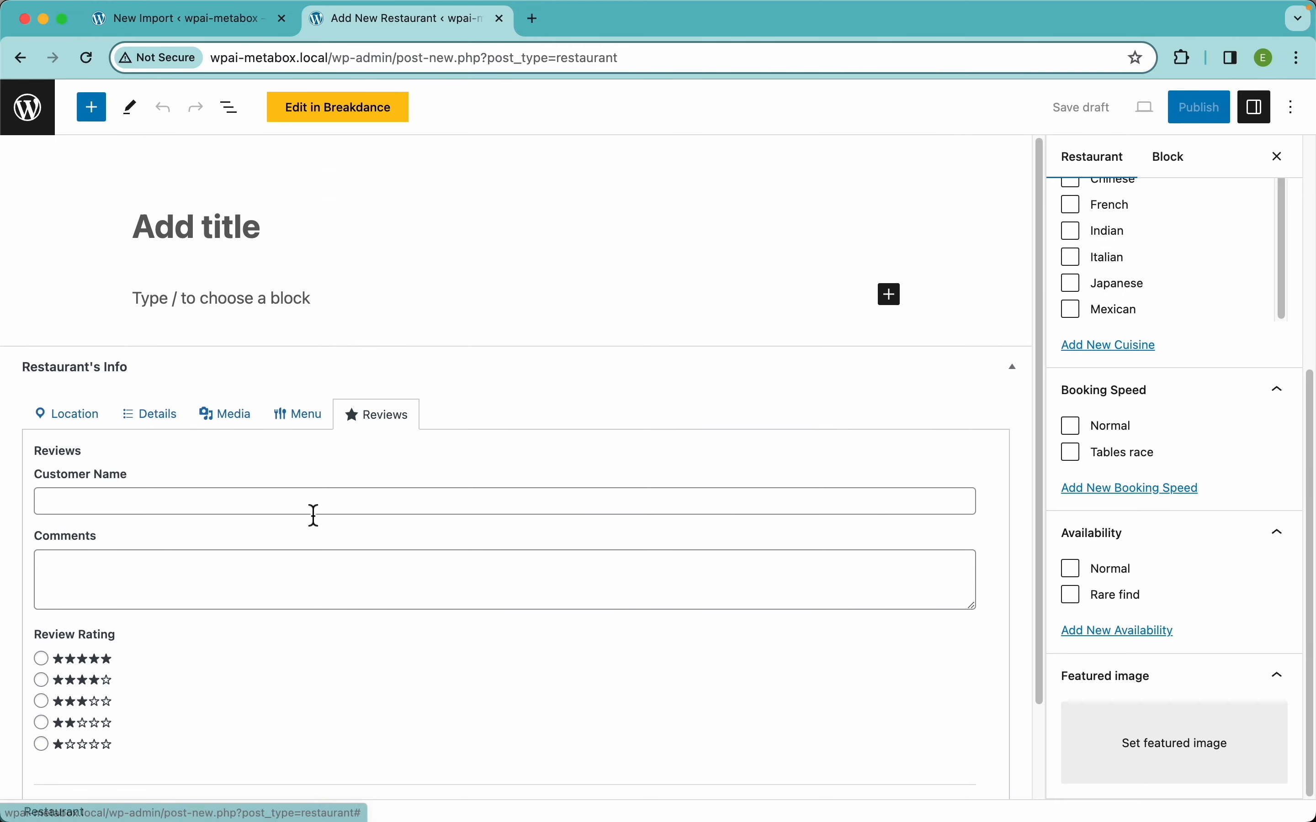
{"action": "scroll", "coordinate": [178, 547], "scroll_direction": "down", "scroll_amount": 2}
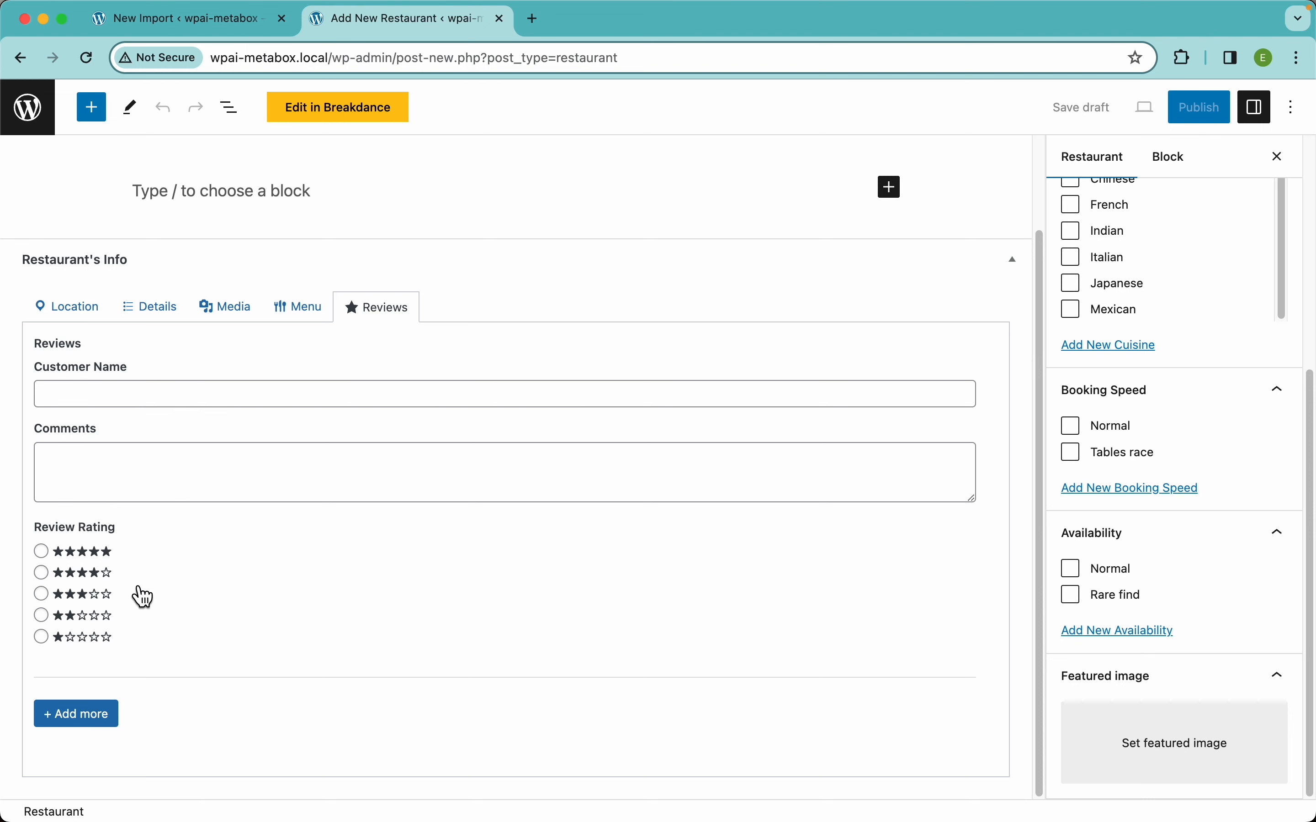
{"action": "left_click", "coordinate": [97, 560]}
{"action": "left_click", "coordinate": [92, 617]}
Add three more empty customer review entries to the Reviews group
{"action": "left_click", "coordinate": [89, 723]}
{"action": "scroll", "coordinate": [152, 680], "scroll_direction": "down", "scroll_amount": 6}
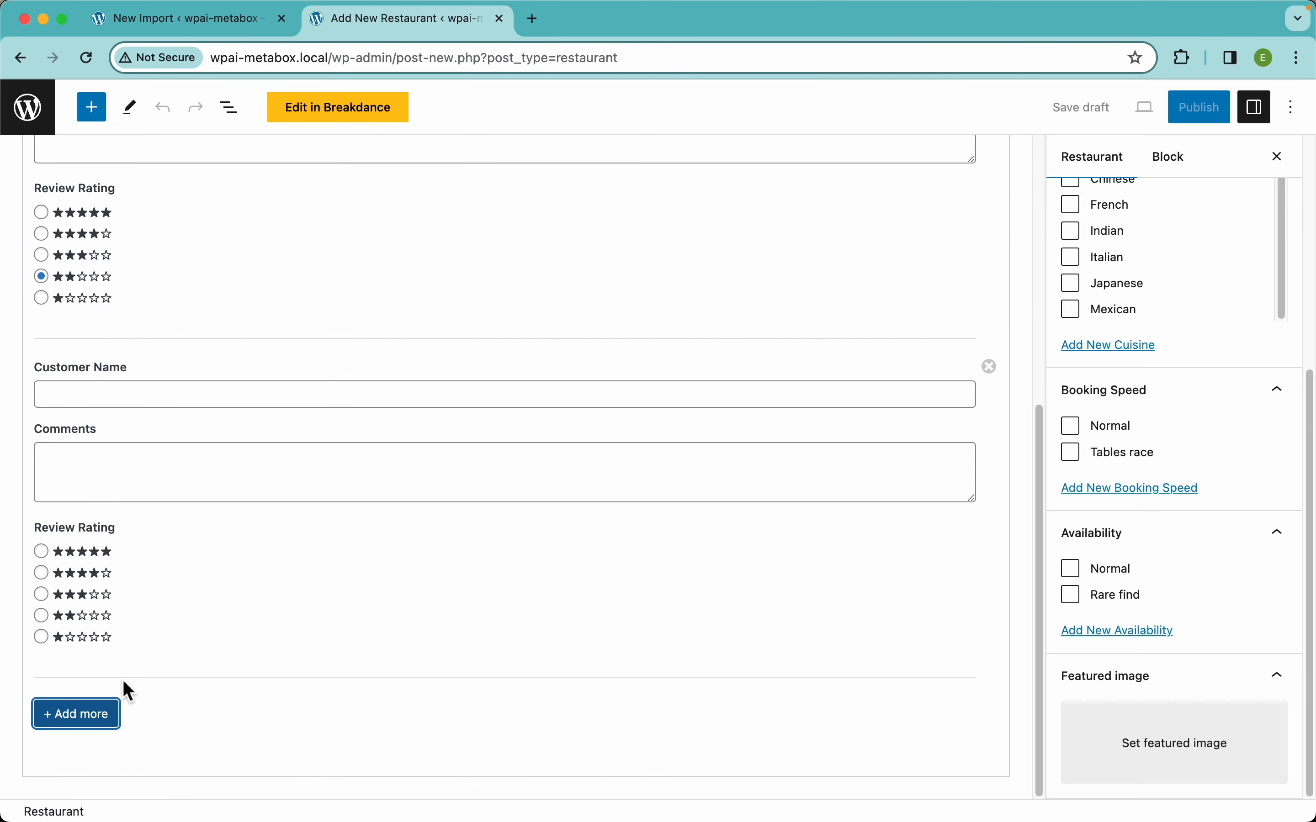
{"action": "left_click", "coordinate": [75, 717]}
{"action": "scroll", "coordinate": [136, 674], "scroll_direction": "down", "scroll_amount": 5}
{"action": "left_click", "coordinate": [82, 710]}
{"action": "scroll", "coordinate": [180, 655], "scroll_direction": "down", "scroll_amount": 5}
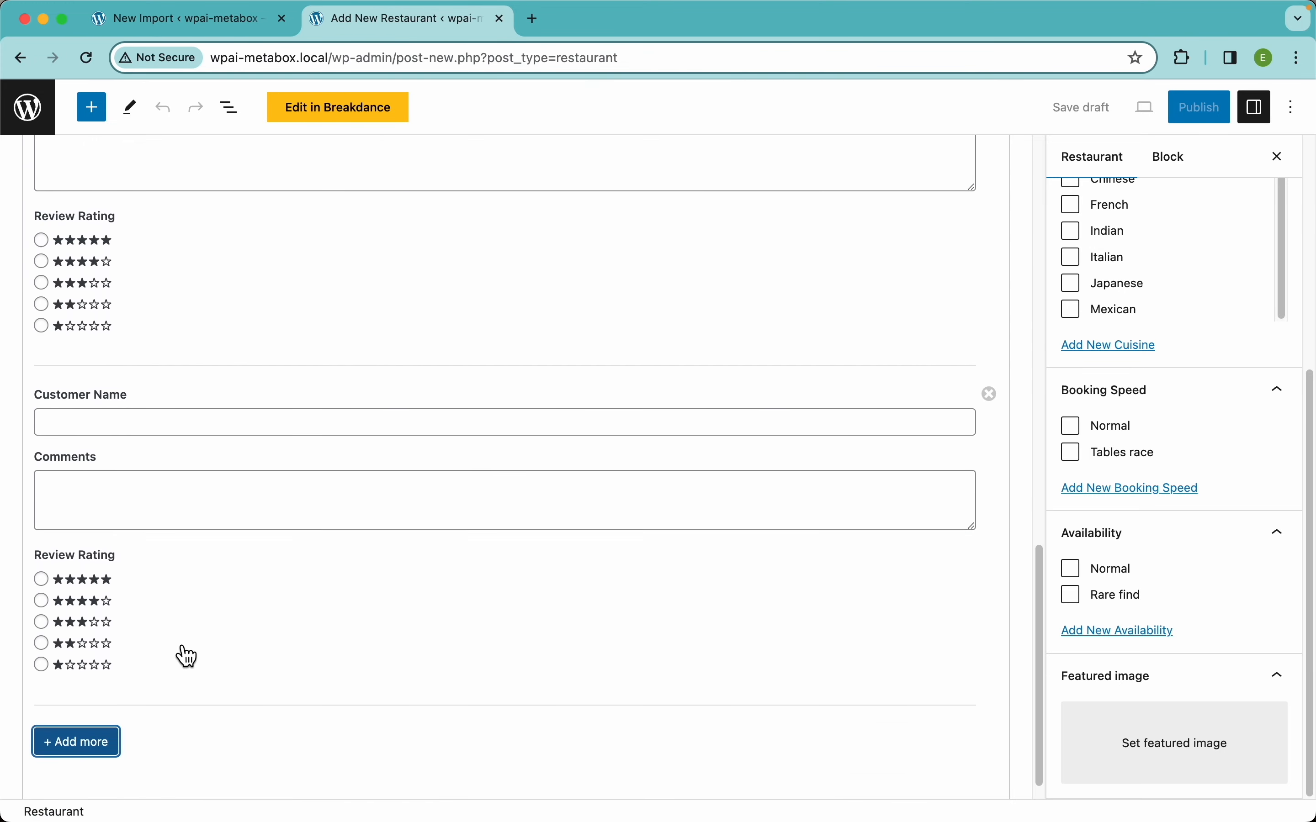
Return to the import template and map Map Address to {mapaddress[1]}, Street to {street[1]} and Country to {country[1]}
{"action": "scroll", "coordinate": [254, 498], "scroll_direction": "up", "scroll_amount": 15}
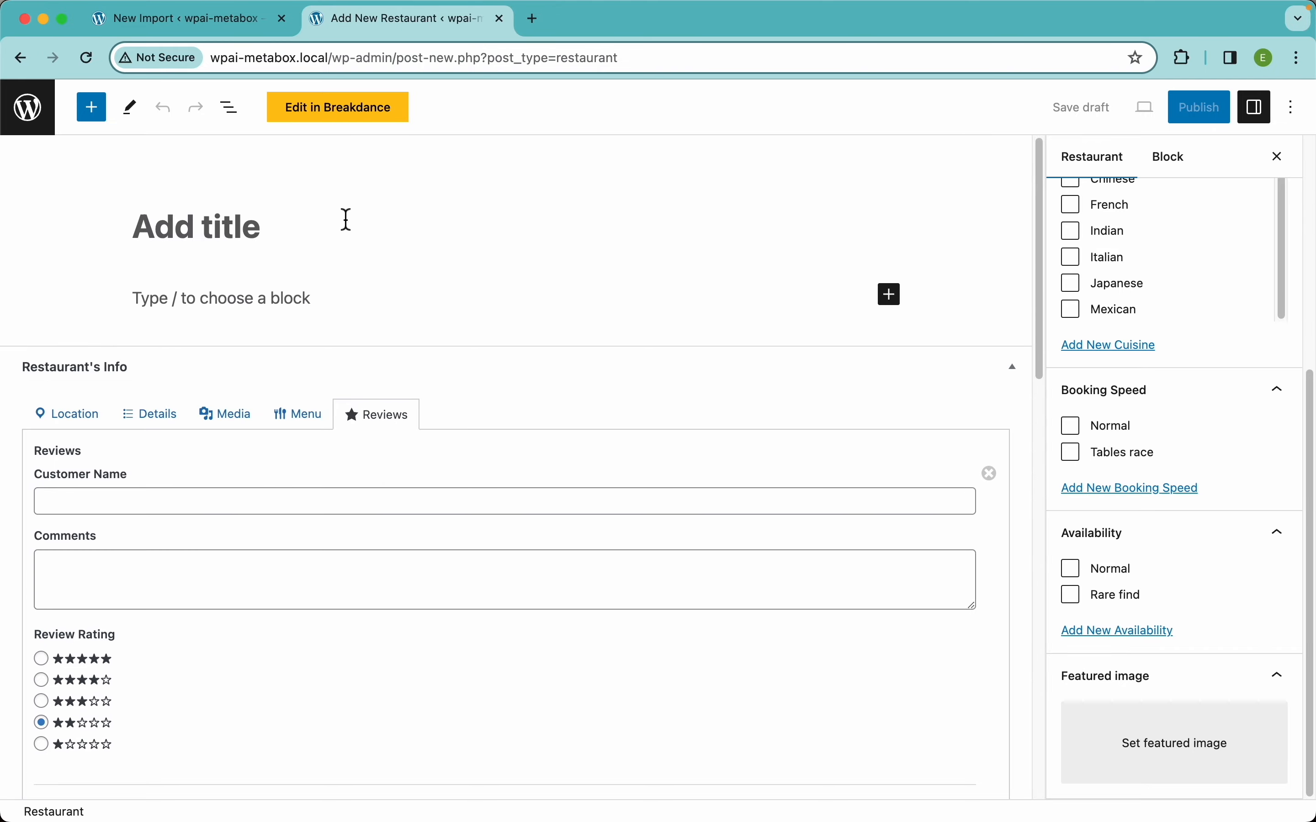
{"action": "left_click", "coordinate": [243, 28]}
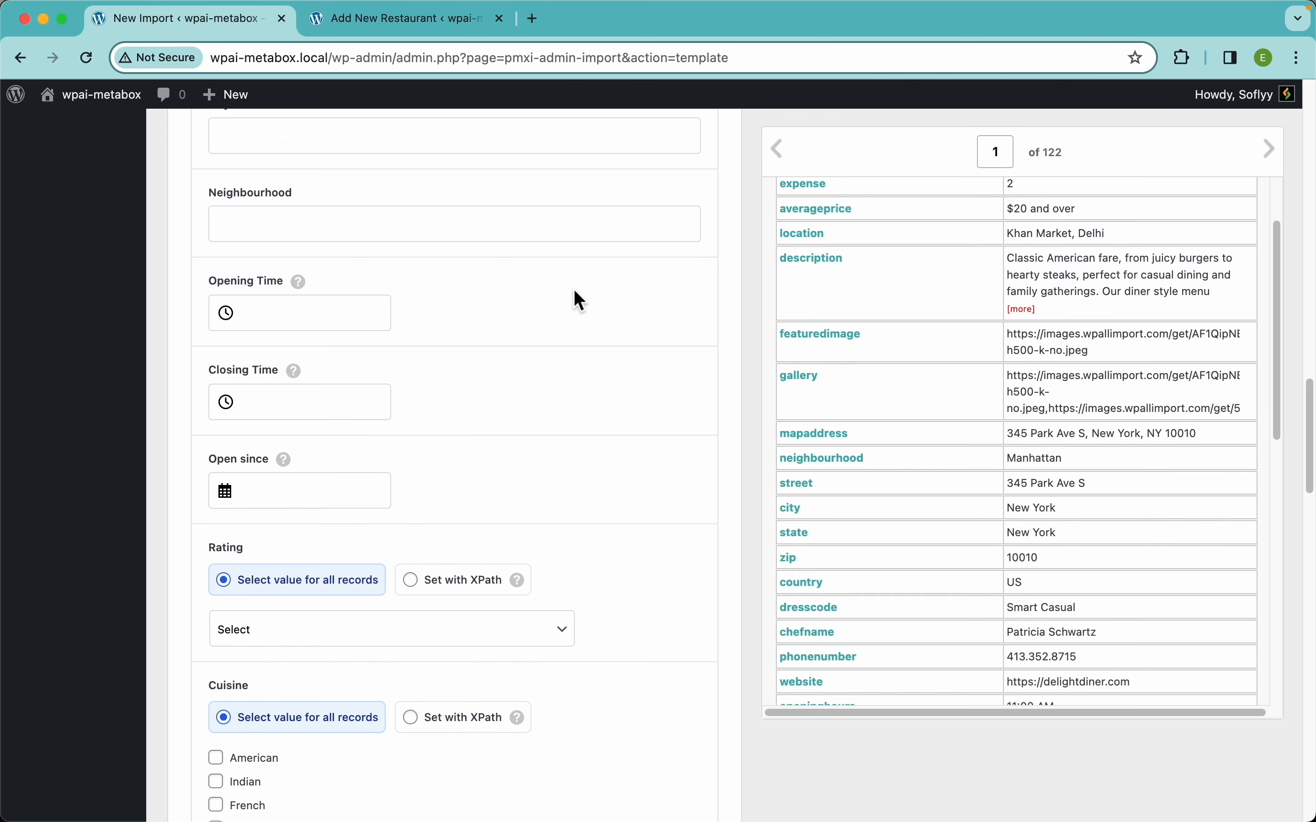
{"action": "scroll", "coordinate": [573, 288], "scroll_direction": "up", "scroll_amount": 10}
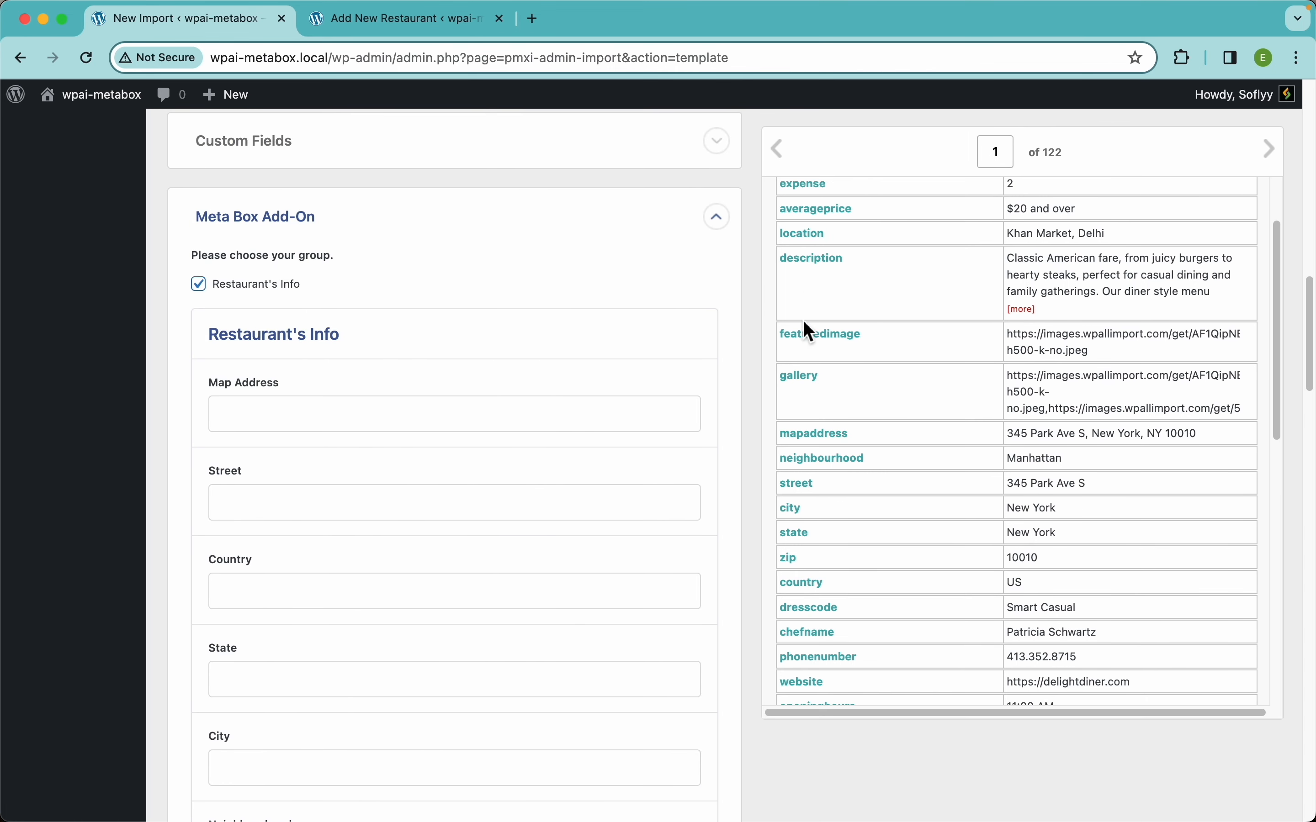
{"action": "scroll", "coordinate": [875, 355], "scroll_direction": "up", "scroll_amount": 3}
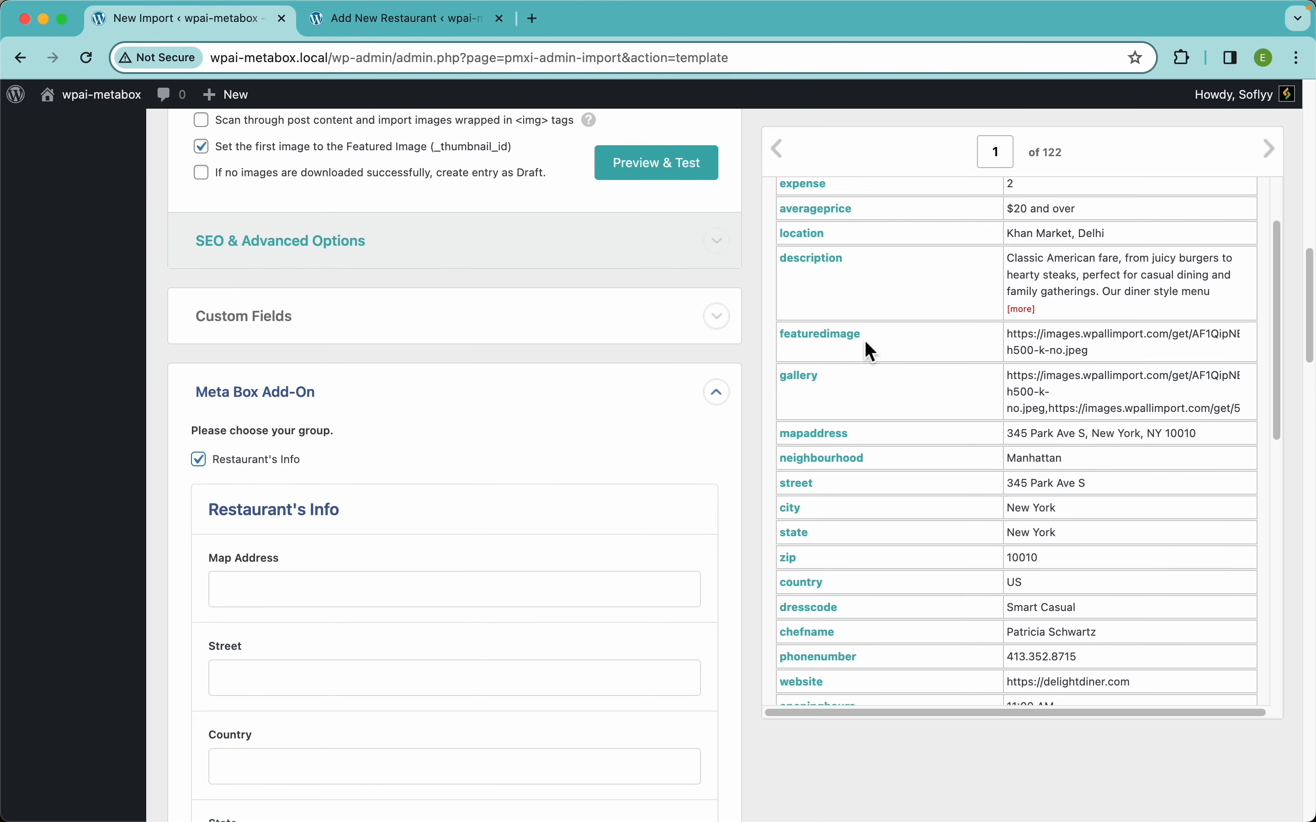
{"action": "scroll", "coordinate": [873, 348], "scroll_direction": "down", "scroll_amount": 2}
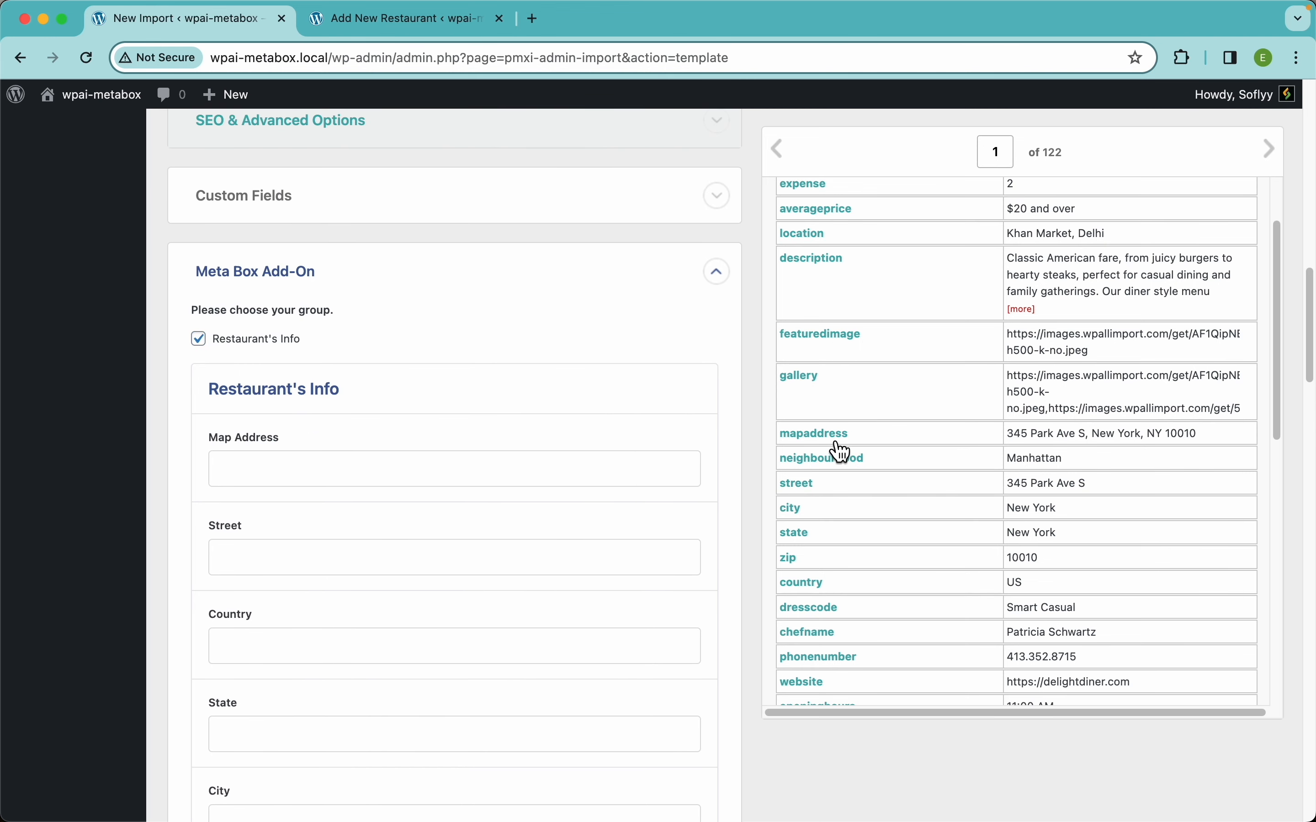
{"action": "left_click_drag", "start_coordinate": [837, 435], "coordinate": [612, 481]}
{"action": "left_click_drag", "start_coordinate": [817, 496], "coordinate": [590, 567]}
{"action": "left_click_drag", "start_coordinate": [796, 575], "coordinate": [465, 652]}
{"action": "scroll", "coordinate": [465, 652], "scroll_direction": "down", "scroll_amount": 5}
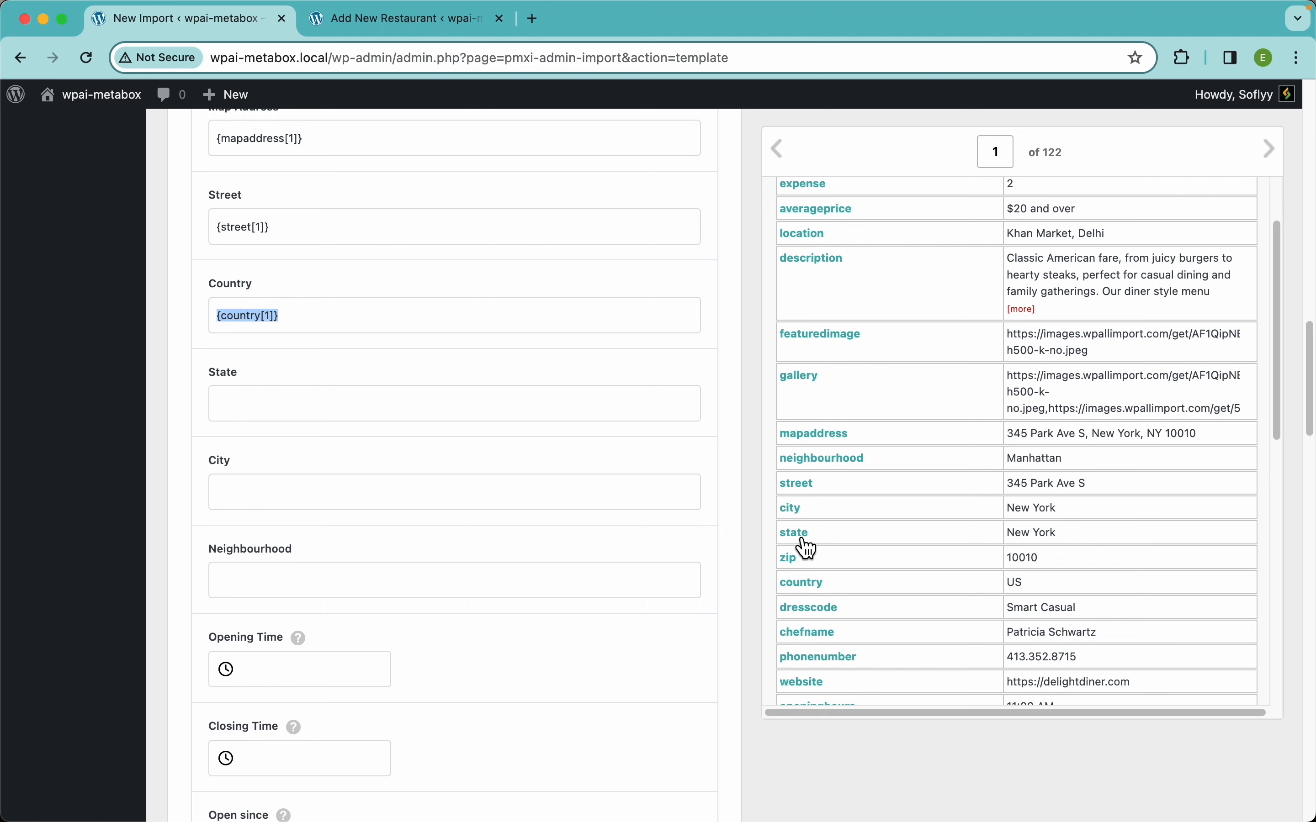
Map State to the state element, City to {city[1]} and Neighbourhood to {neighbourhood[1]}
{"action": "left_click_drag", "start_coordinate": [805, 542], "coordinate": [549, 402]}
{"action": "left_click_drag", "start_coordinate": [800, 514], "coordinate": [558, 486]}
{"action": "left_click_drag", "start_coordinate": [824, 461], "coordinate": [536, 580]}
Try picking a fixed Opening Time with the time picker and clear the field
{"action": "scroll", "coordinate": [497, 472], "scroll_direction": "down", "scroll_amount": 3}
{"action": "scroll", "coordinate": [498, 471], "scroll_direction": "down", "scroll_amount": 4}
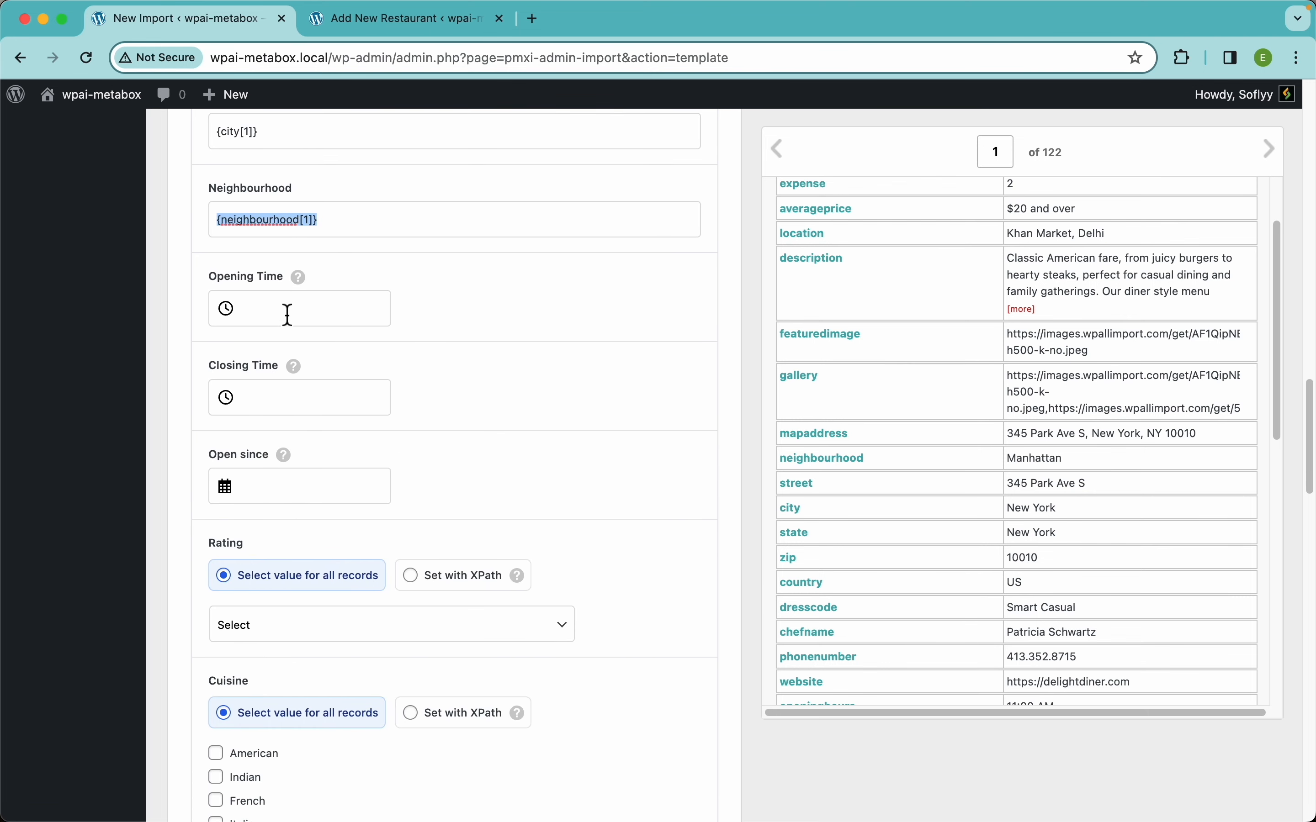
{"action": "left_click", "coordinate": [287, 314]}
{"action": "left_click", "coordinate": [370, 382]}
{"action": "left_click_drag", "start_coordinate": [370, 382], "coordinate": [183, 314]}
{"action": "left_click", "coordinate": [521, 351]}
{"action": "key", "text": "BackSpace"}
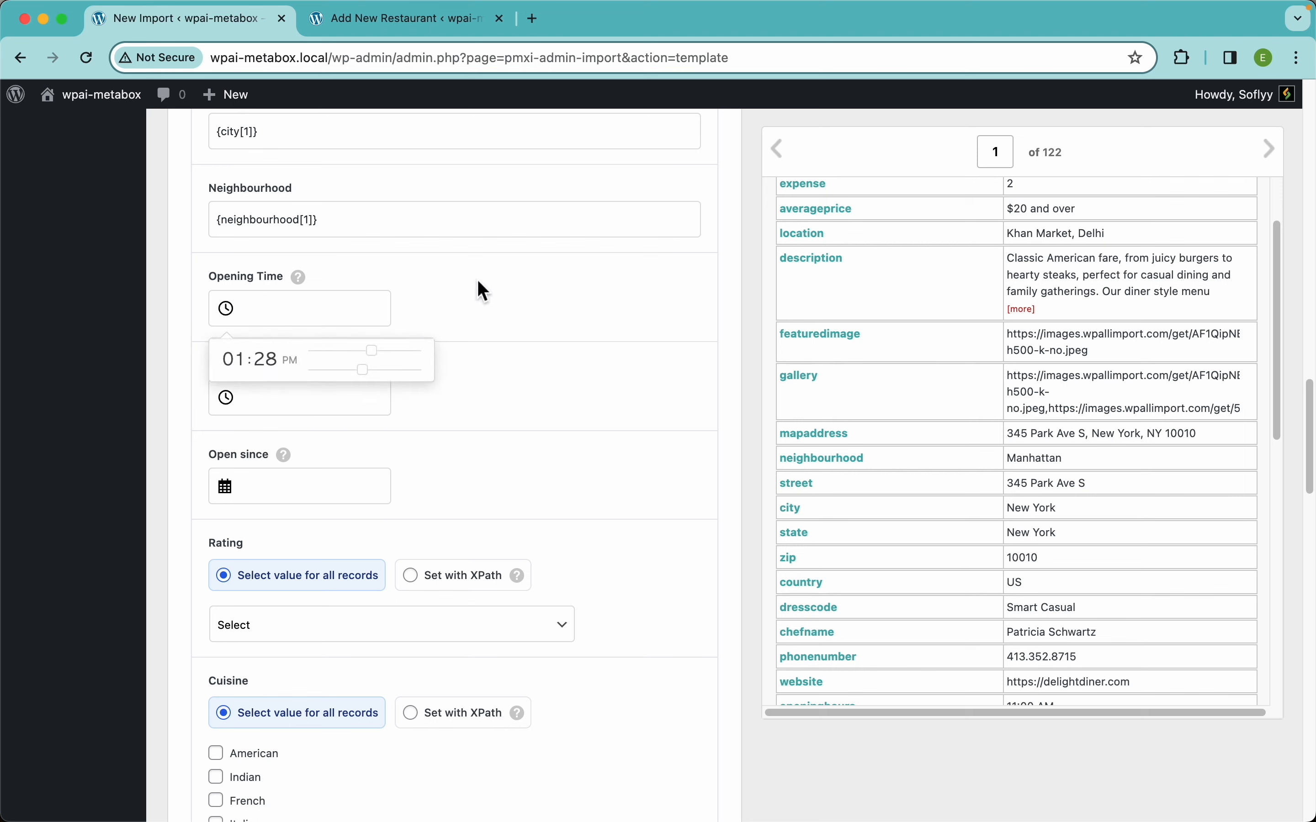
{"action": "left_click", "coordinate": [478, 291]}
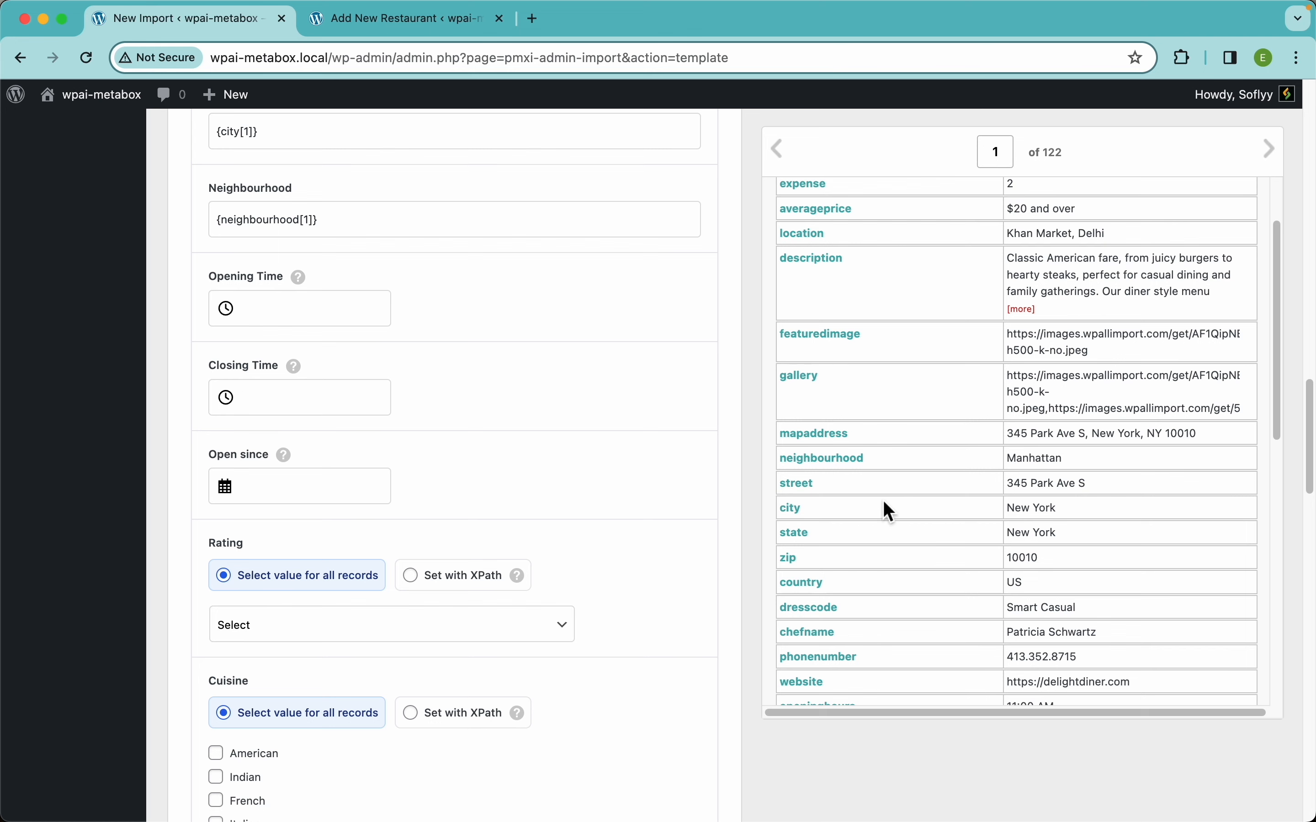
Map Opening Time to {openinghours[1]} and Closing Time to {closinghours[1]}
{"action": "scroll", "coordinate": [885, 504], "scroll_direction": "down", "scroll_amount": 5}
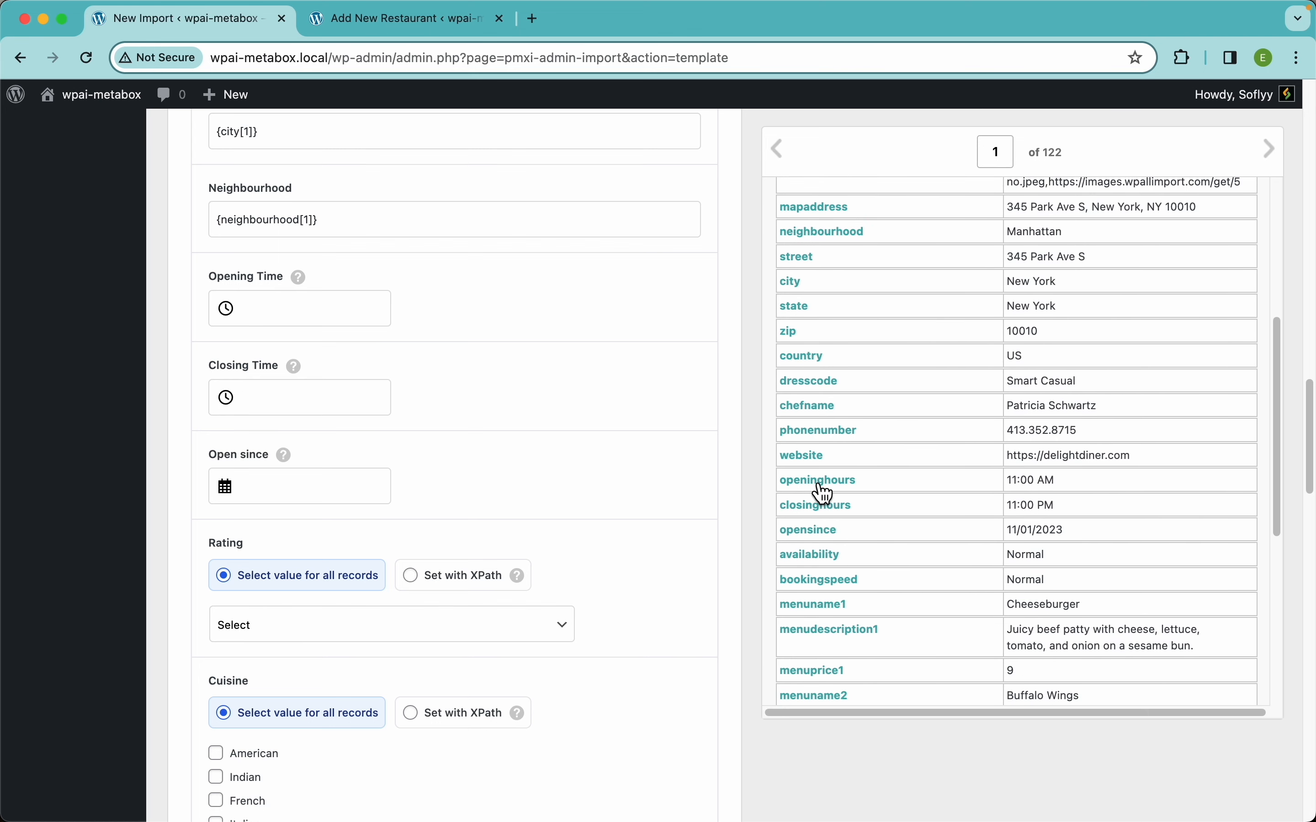
{"action": "left_click_drag", "start_coordinate": [821, 481], "coordinate": [348, 318]}
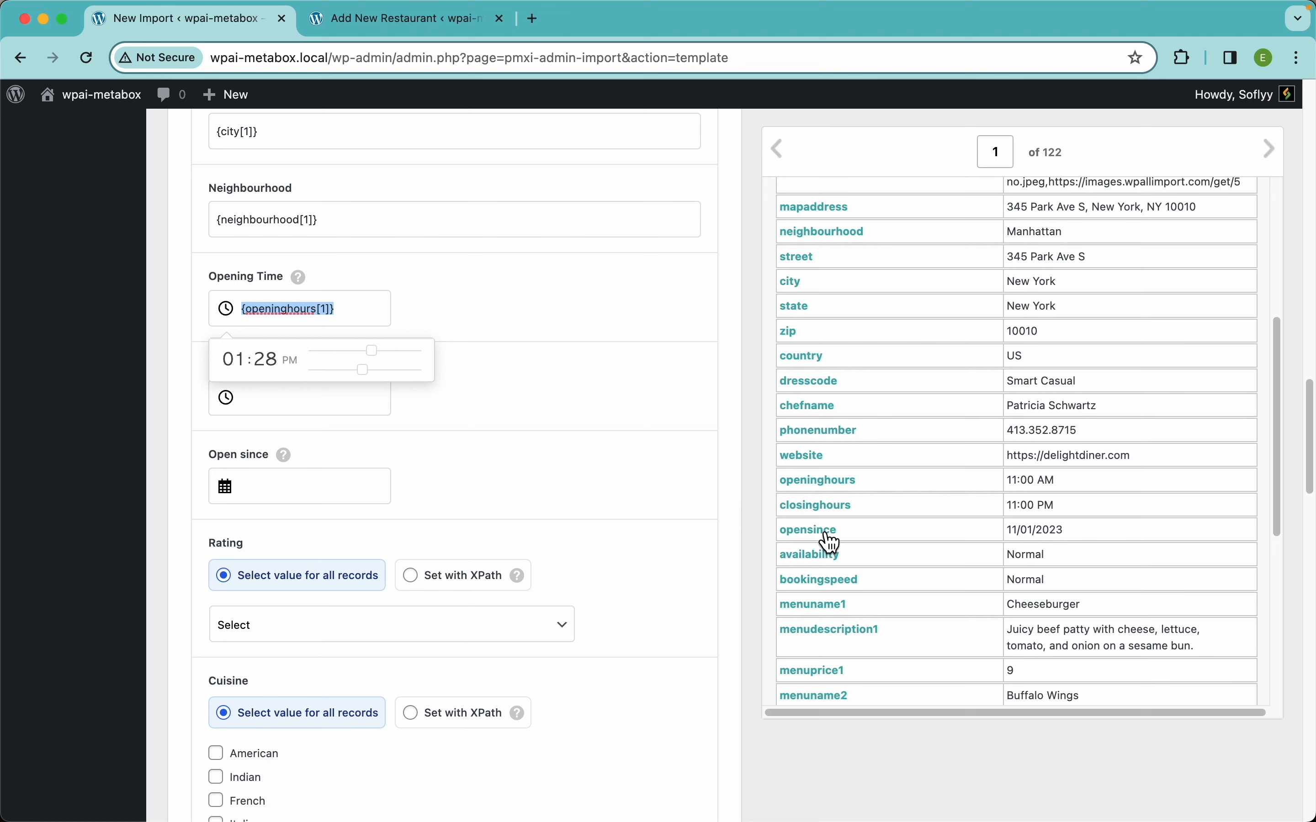
{"action": "left_click_drag", "start_coordinate": [827, 514], "coordinate": [300, 405]}
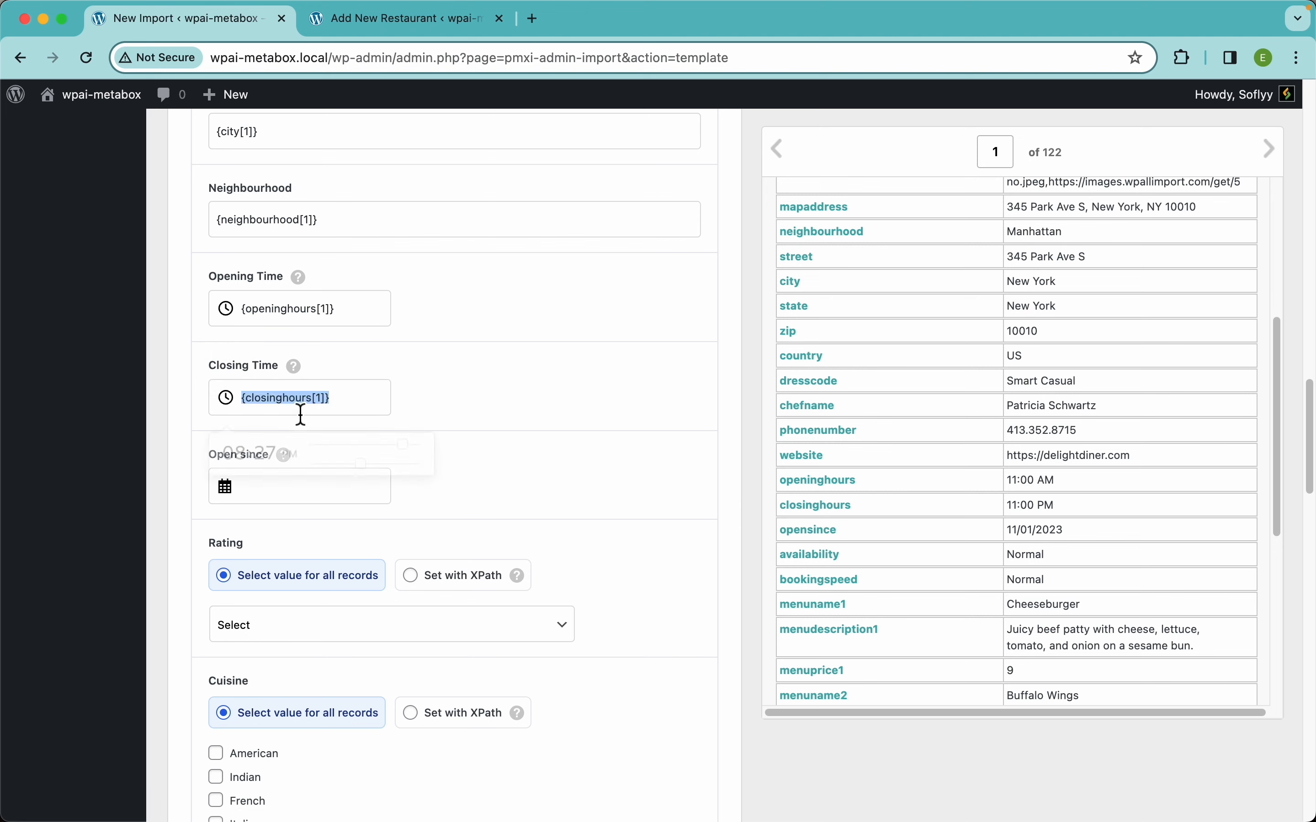
{"action": "left_click", "coordinate": [496, 412]}
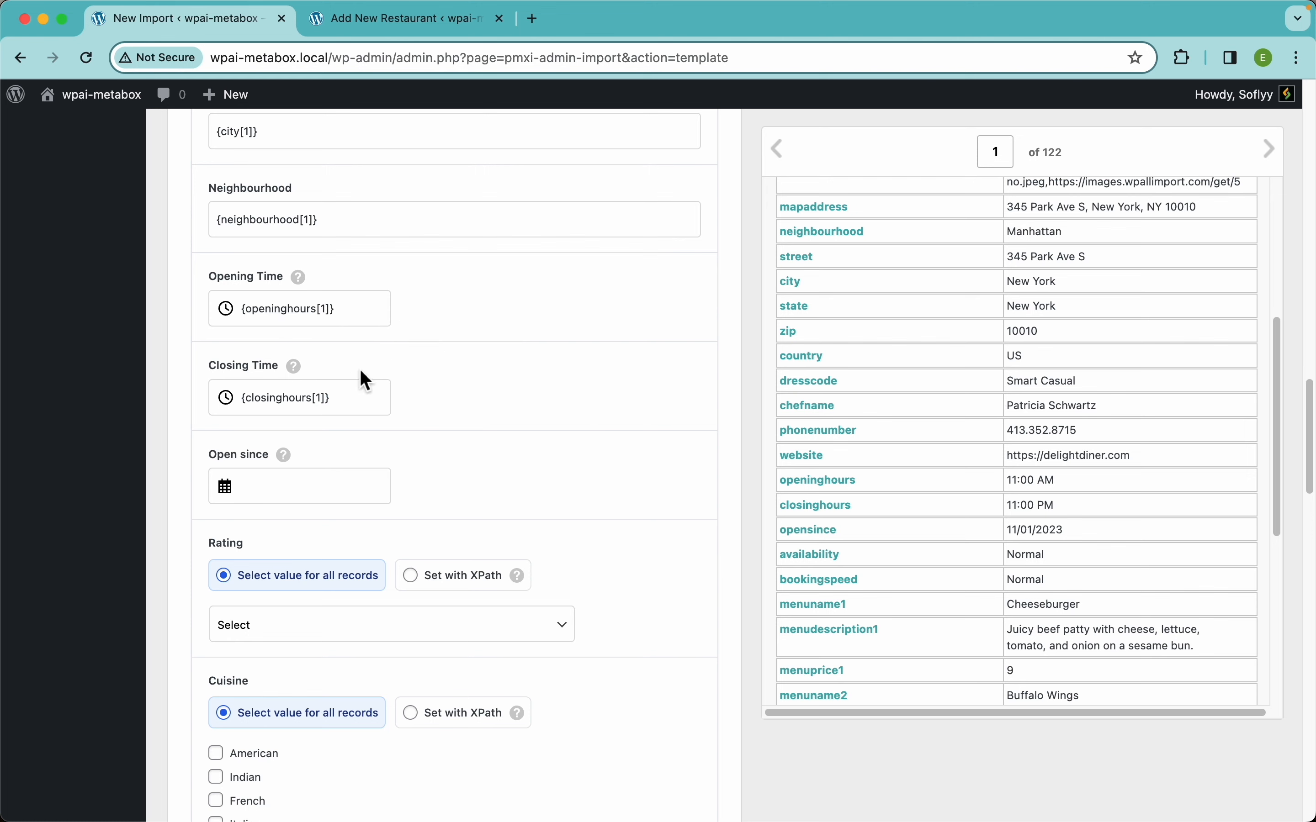
Read the format hints for the time and date fields and check the Open since date picker
{"action": "mouse_move", "coordinate": [302, 283]}
{"action": "scroll", "coordinate": [359, 439], "scroll_direction": "down", "scroll_amount": 3}
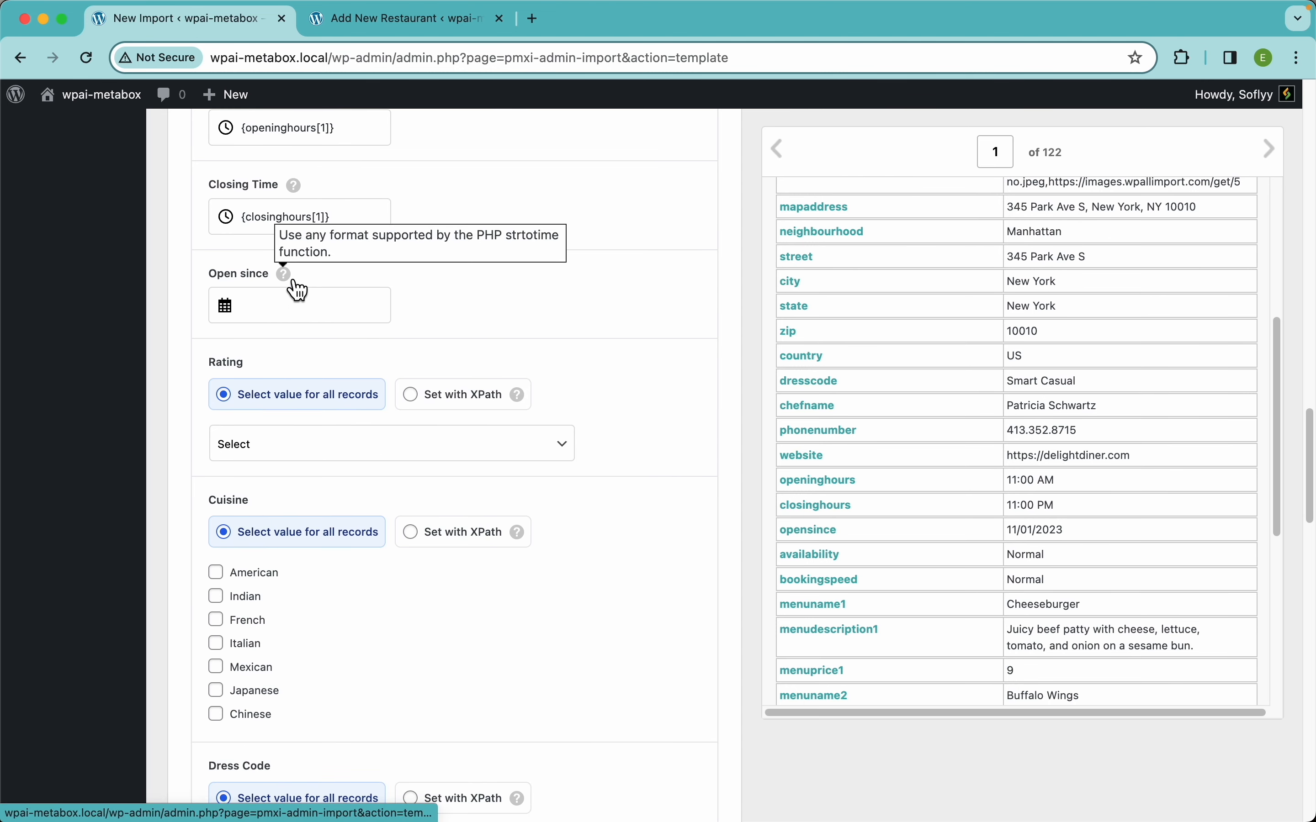
{"action": "left_click", "coordinate": [282, 303]}
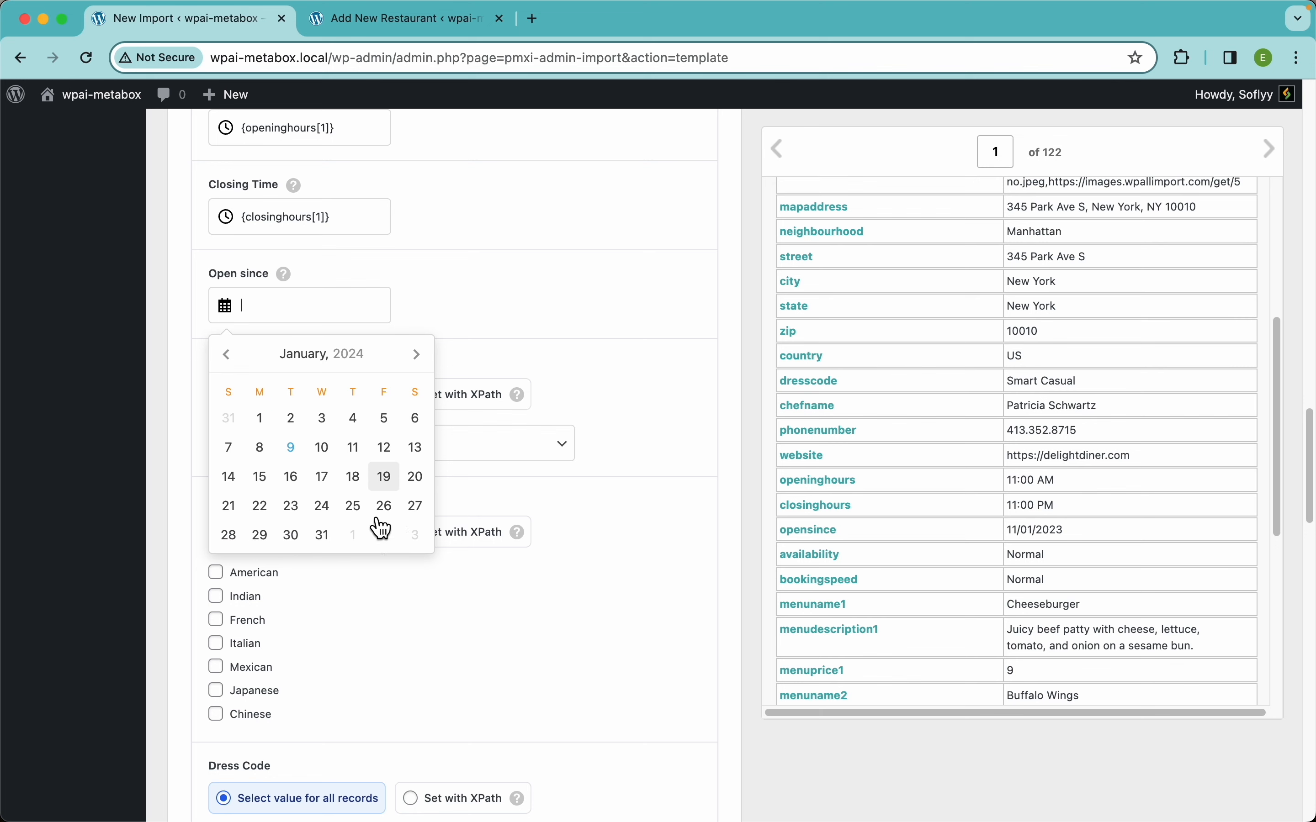
{"action": "left_click", "coordinate": [563, 340]}
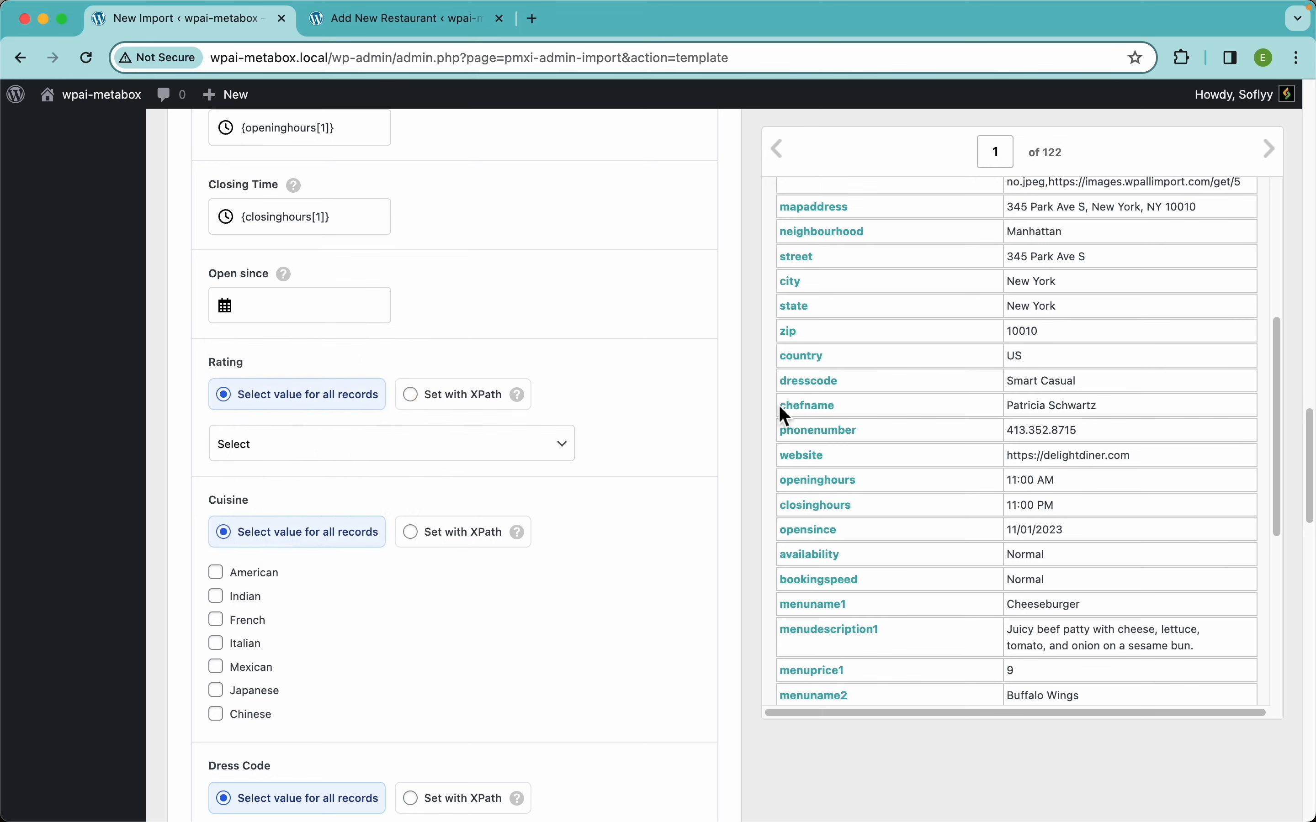
Map Open since to {opensince[1]} and read the field's date format hint
{"action": "left_click_drag", "start_coordinate": [810, 531], "coordinate": [356, 307]}
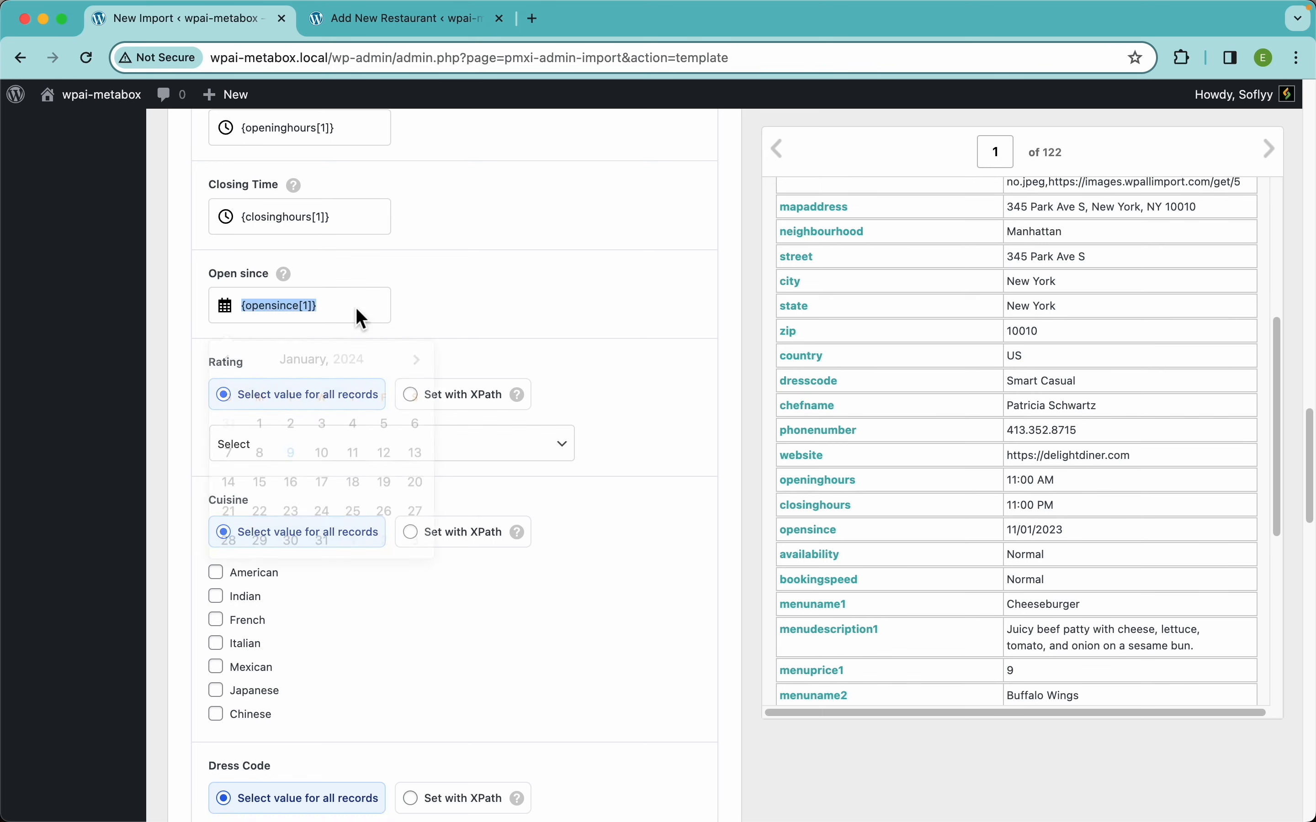
{"action": "left_click", "coordinate": [519, 304]}
{"action": "mouse_move", "coordinate": [294, 286]}
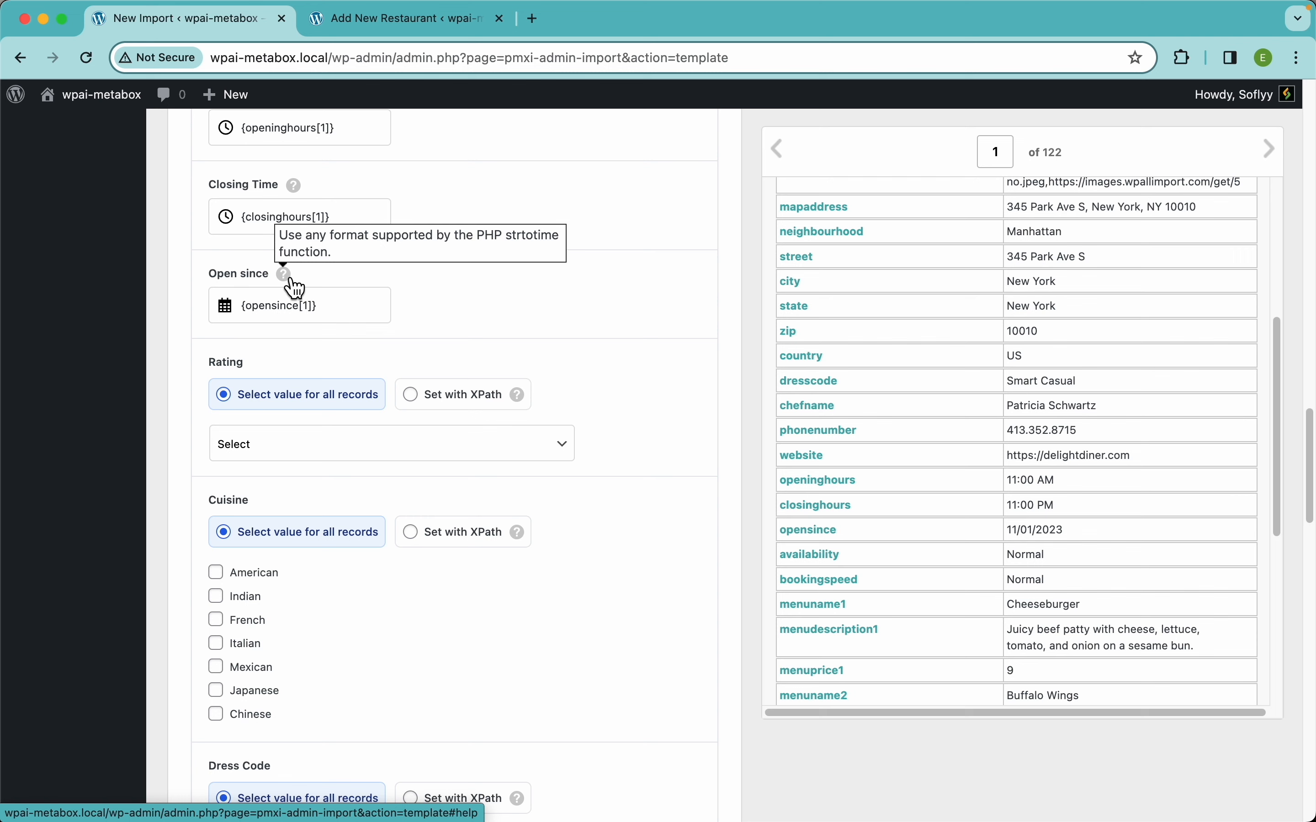
Try selecting a fixed three-star Rating for all records
{"action": "scroll", "coordinate": [378, 449], "scroll_direction": "down", "scroll_amount": 4}
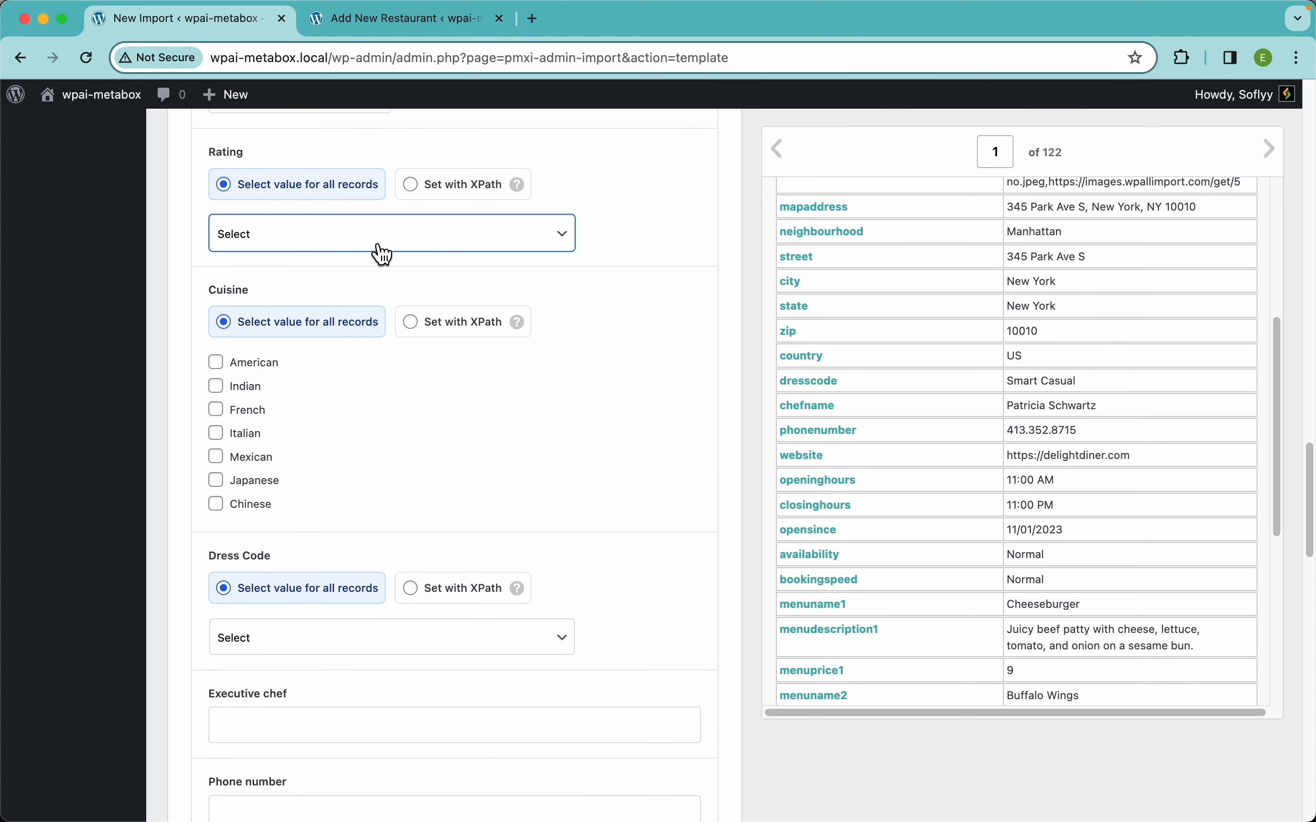
{"action": "left_click", "coordinate": [383, 254]}
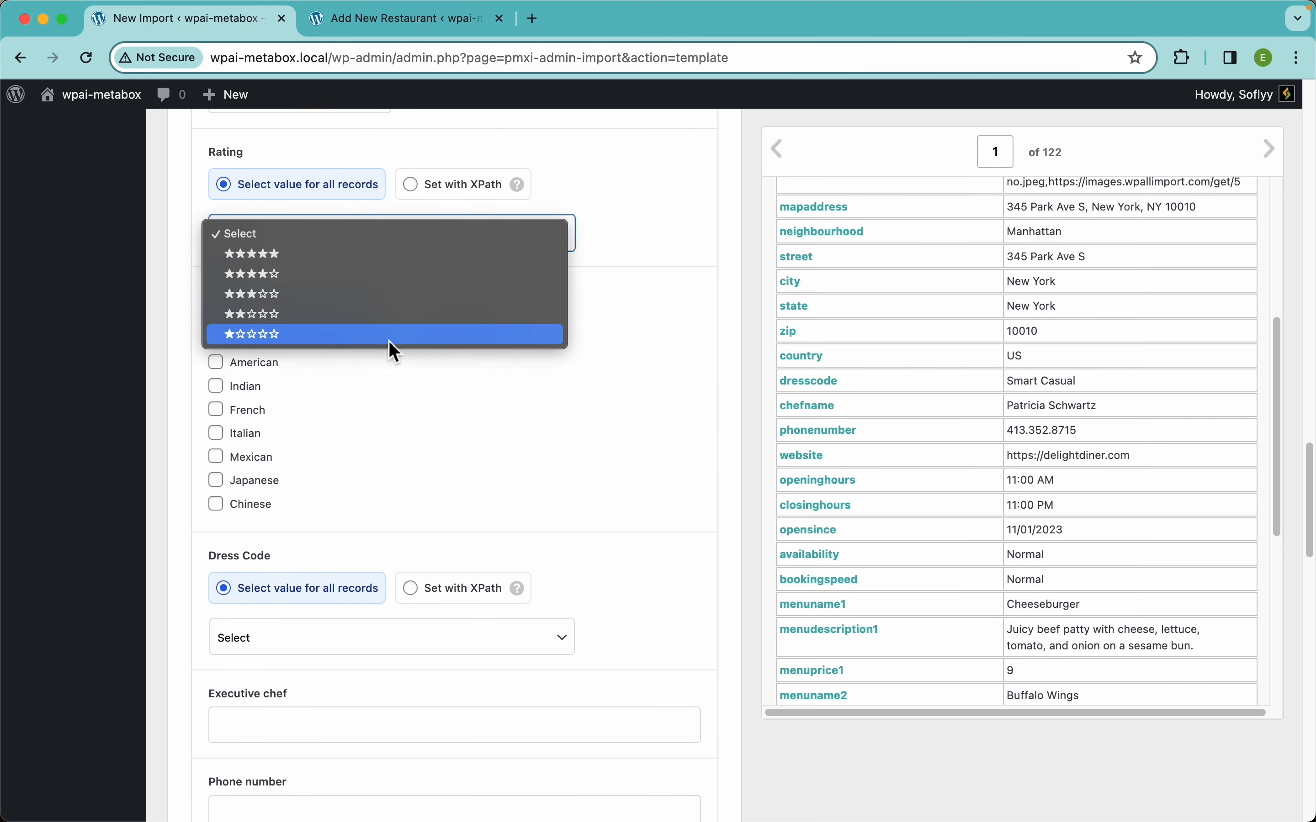
{"action": "left_click", "coordinate": [318, 297]}
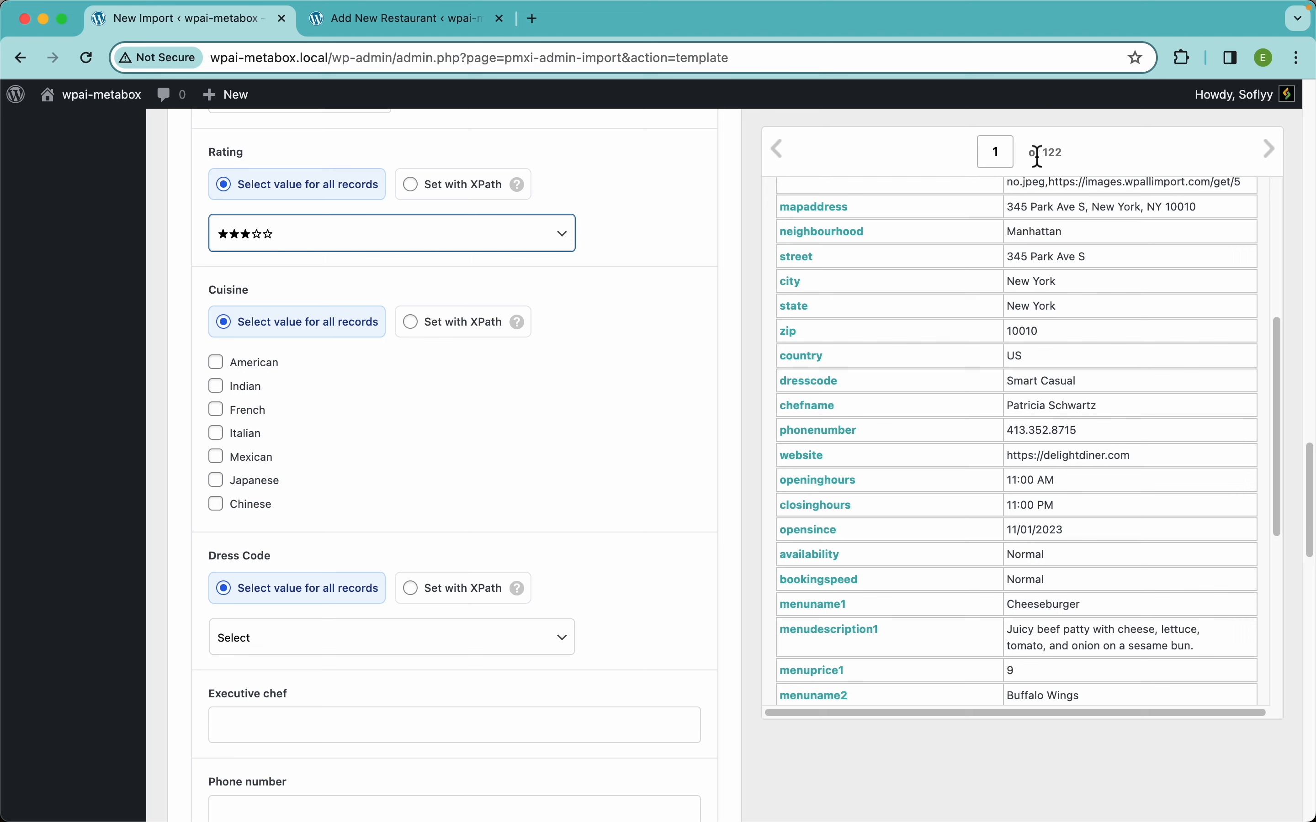
Set Rating with XPath and map it to {rating[1]}
{"action": "scroll", "coordinate": [1032, 316], "scroll_direction": "up", "scroll_amount": 6}
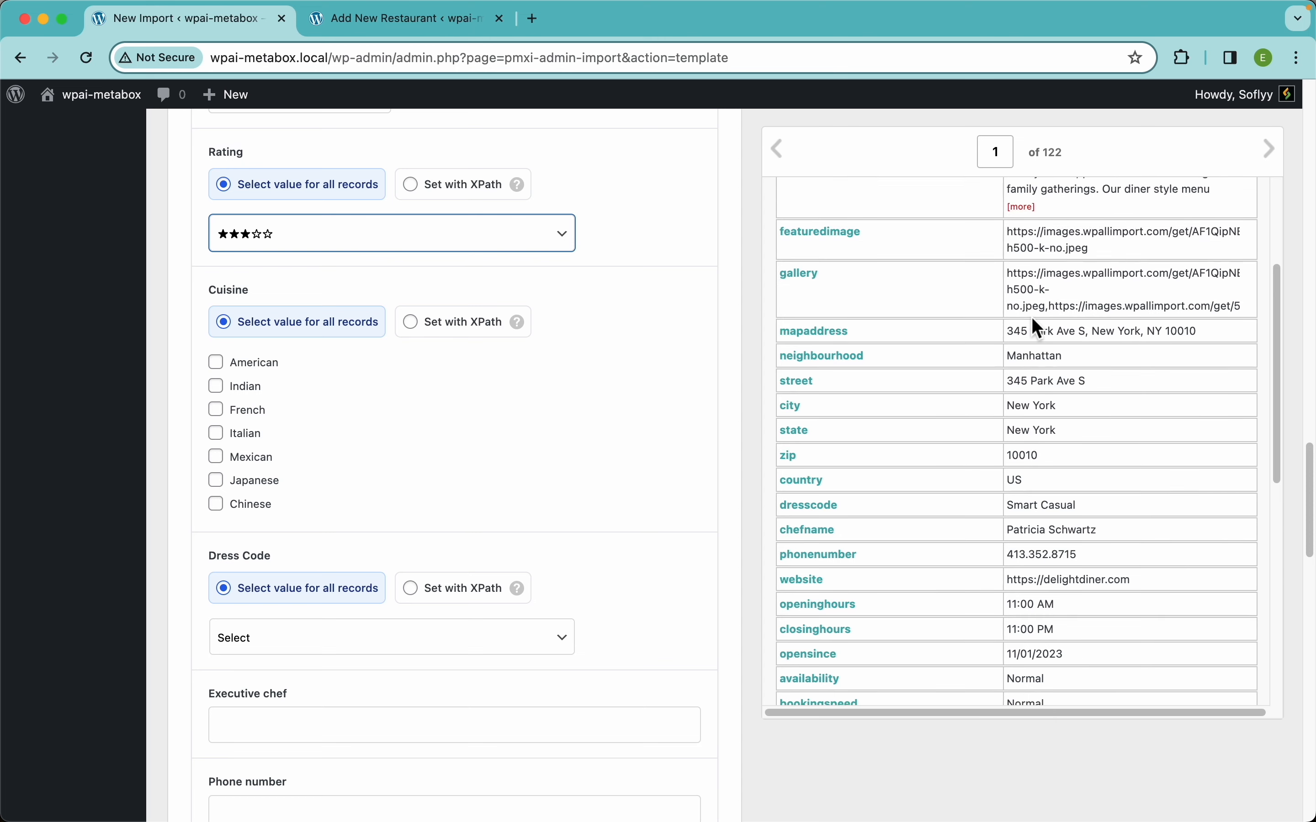
{"action": "left_click", "coordinate": [672, 339]}
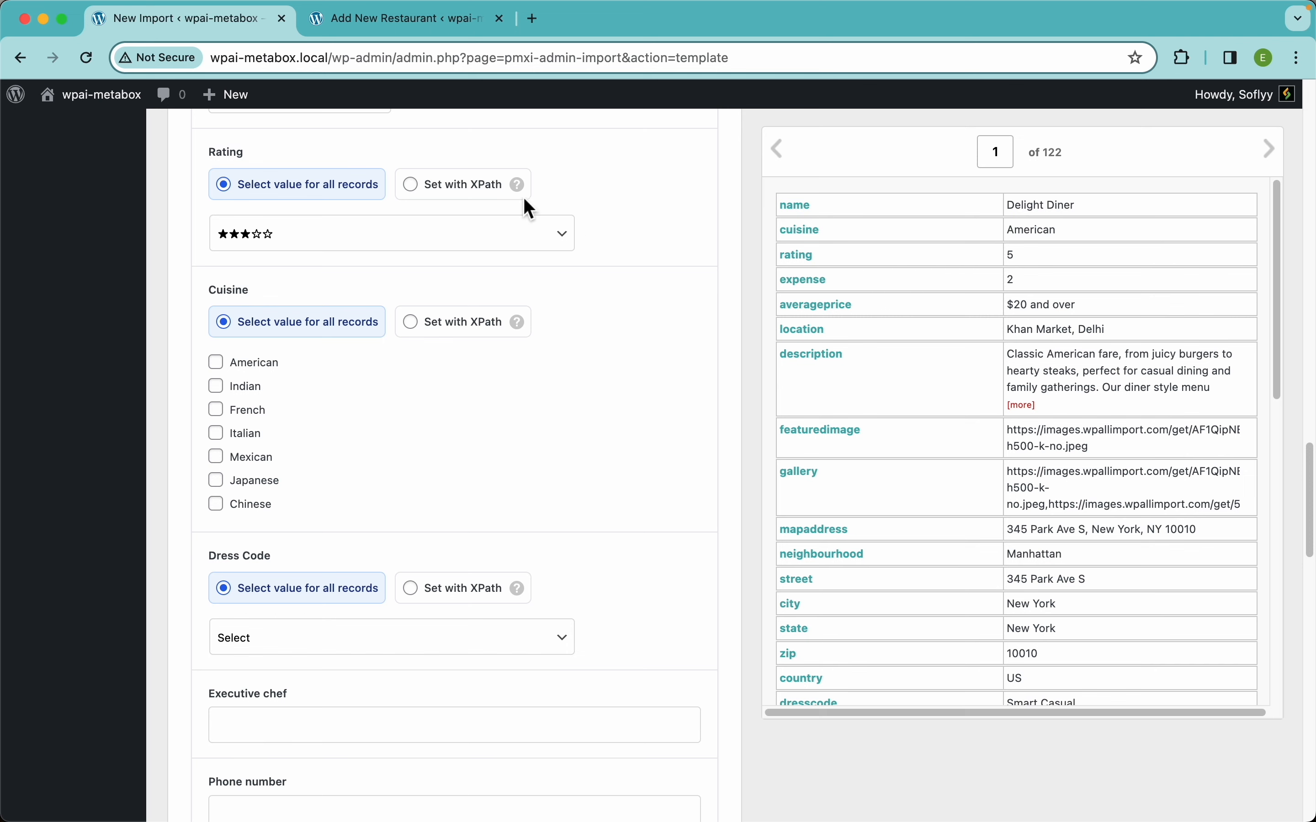
{"action": "left_click", "coordinate": [468, 202]}
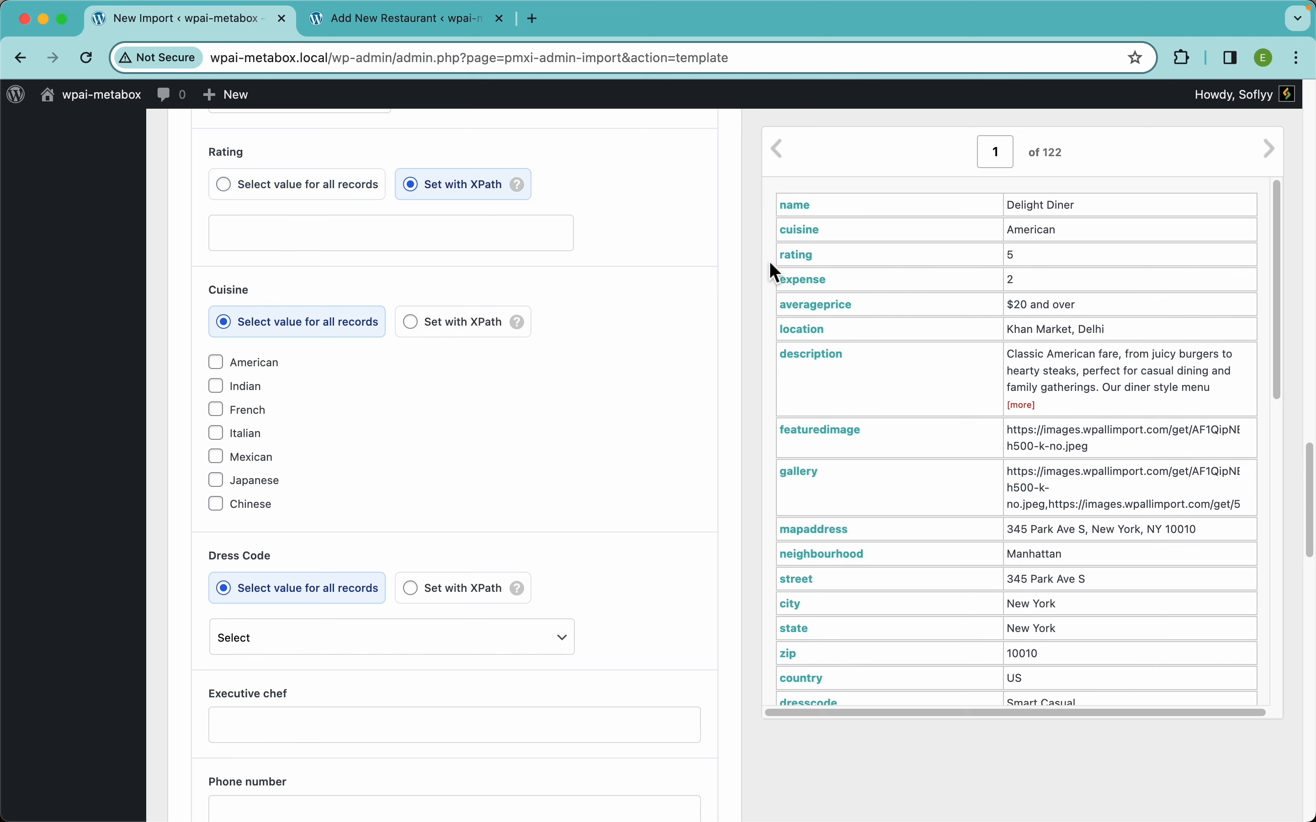
{"action": "left_click_drag", "start_coordinate": [804, 261], "coordinate": [433, 231]}
Try selecting Indian, Mexican, Japanese, Chinese and French as fixed Cuisine values for all records
{"action": "scroll", "coordinate": [618, 348], "scroll_direction": "down", "scroll_amount": 2}
{"action": "left_click", "coordinate": [243, 285]}
{"action": "left_click", "coordinate": [248, 355]}
{"action": "left_click", "coordinate": [249, 379]}
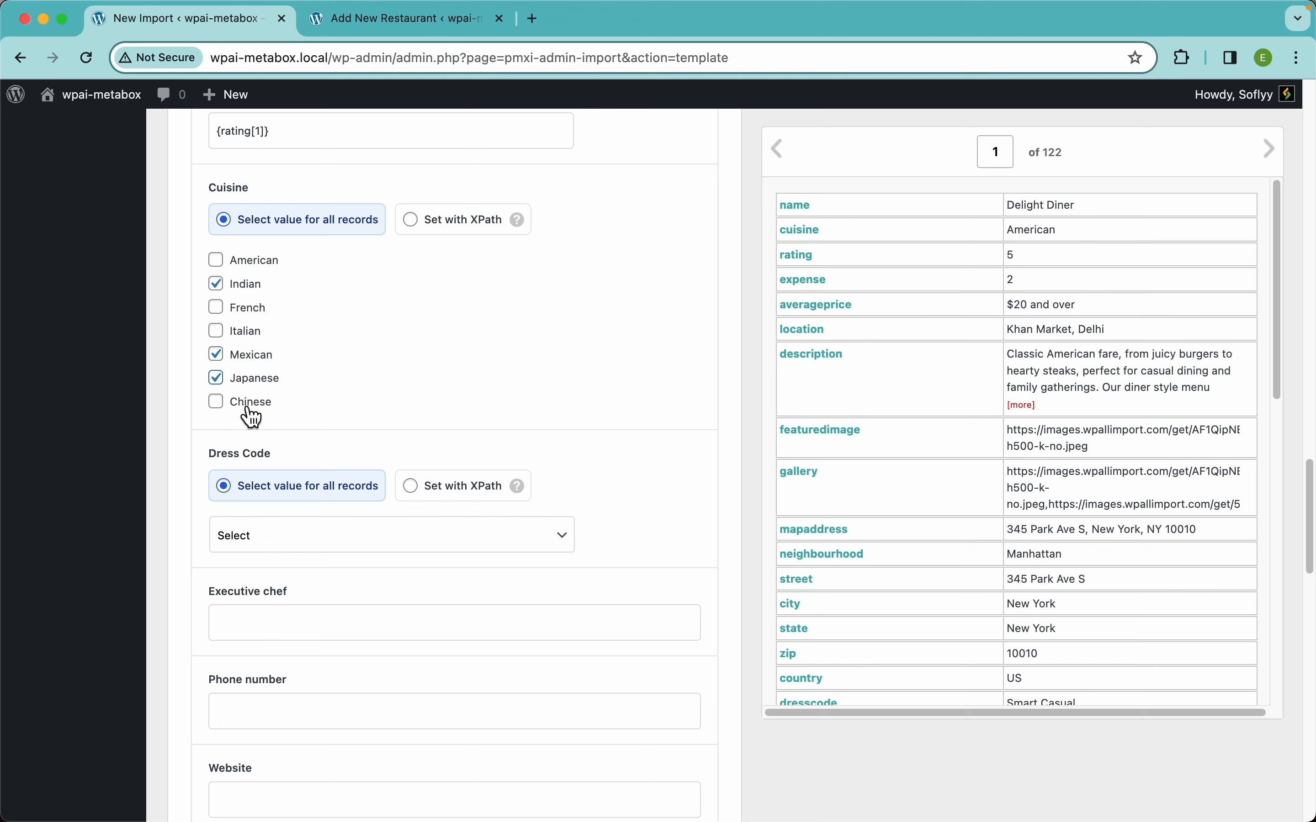
{"action": "left_click", "coordinate": [250, 403]}
{"action": "left_click", "coordinate": [248, 308]}
Set Cuisine and Dress Code with XPath, mapping them to {cuisine[1]} and {dresscode[1]}
{"action": "left_click", "coordinate": [431, 226]}
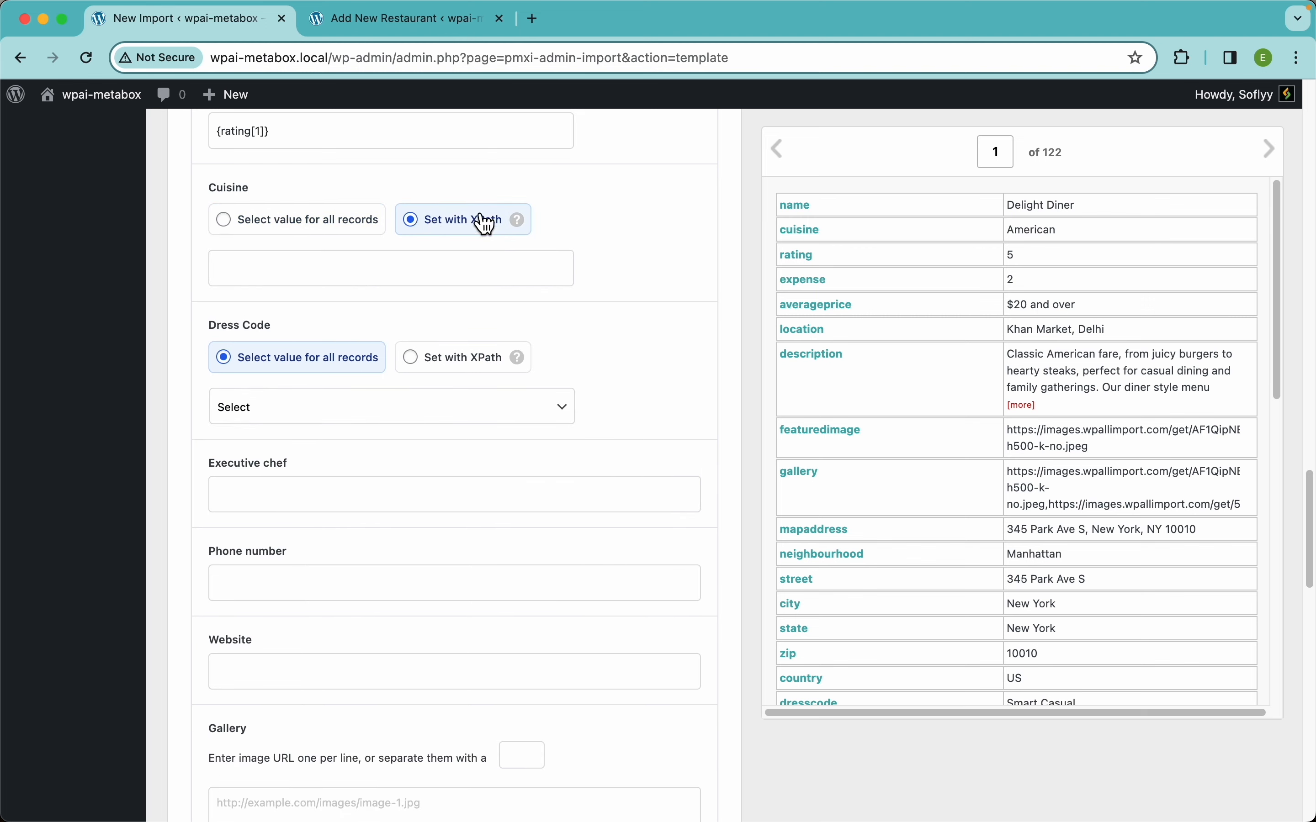
{"action": "left_click_drag", "start_coordinate": [796, 236], "coordinate": [456, 266]}
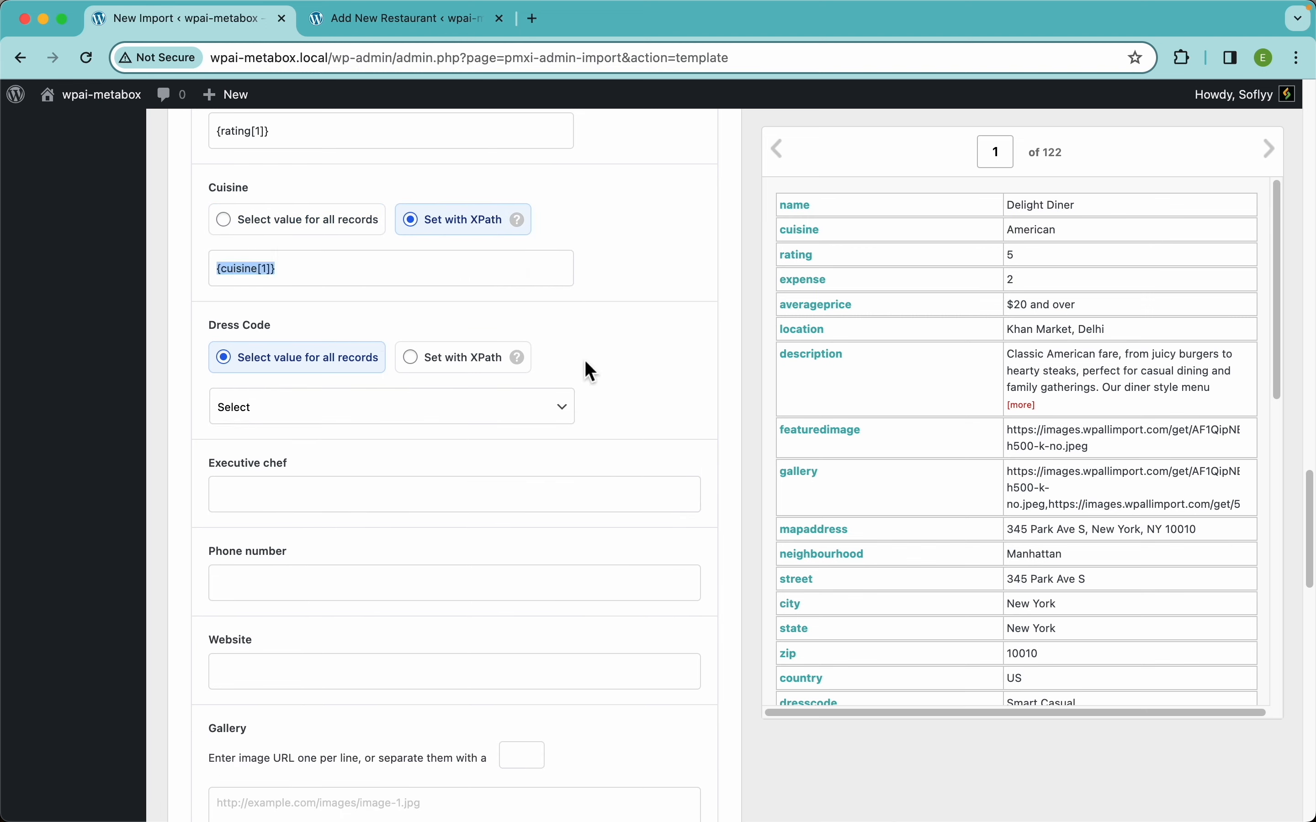
{"action": "left_click", "coordinate": [438, 366]}
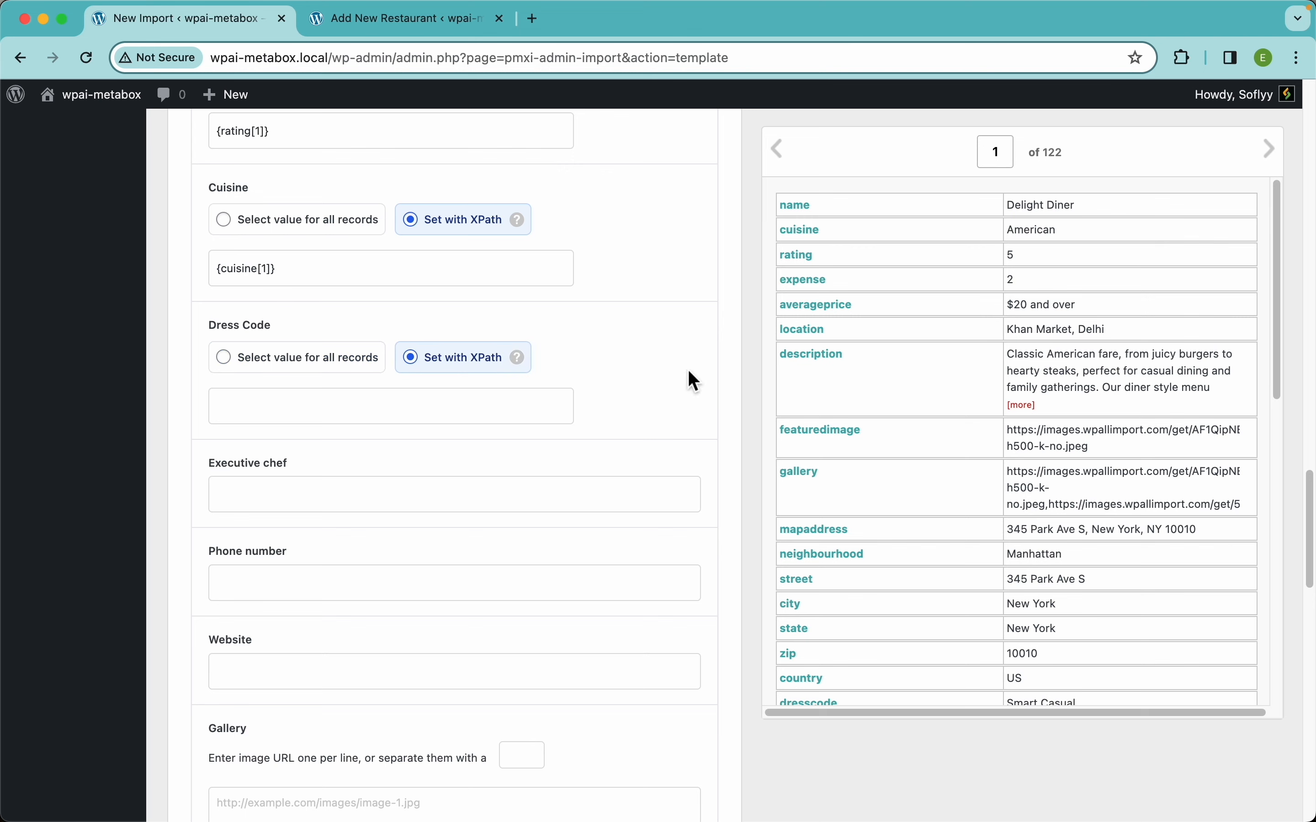
{"action": "scroll", "coordinate": [900, 539], "scroll_direction": "down", "scroll_amount": 2}
{"action": "scroll", "coordinate": [894, 536], "scroll_direction": "down", "scroll_amount": 3}
{"action": "left_click_drag", "start_coordinate": [823, 534], "coordinate": [522, 414]}
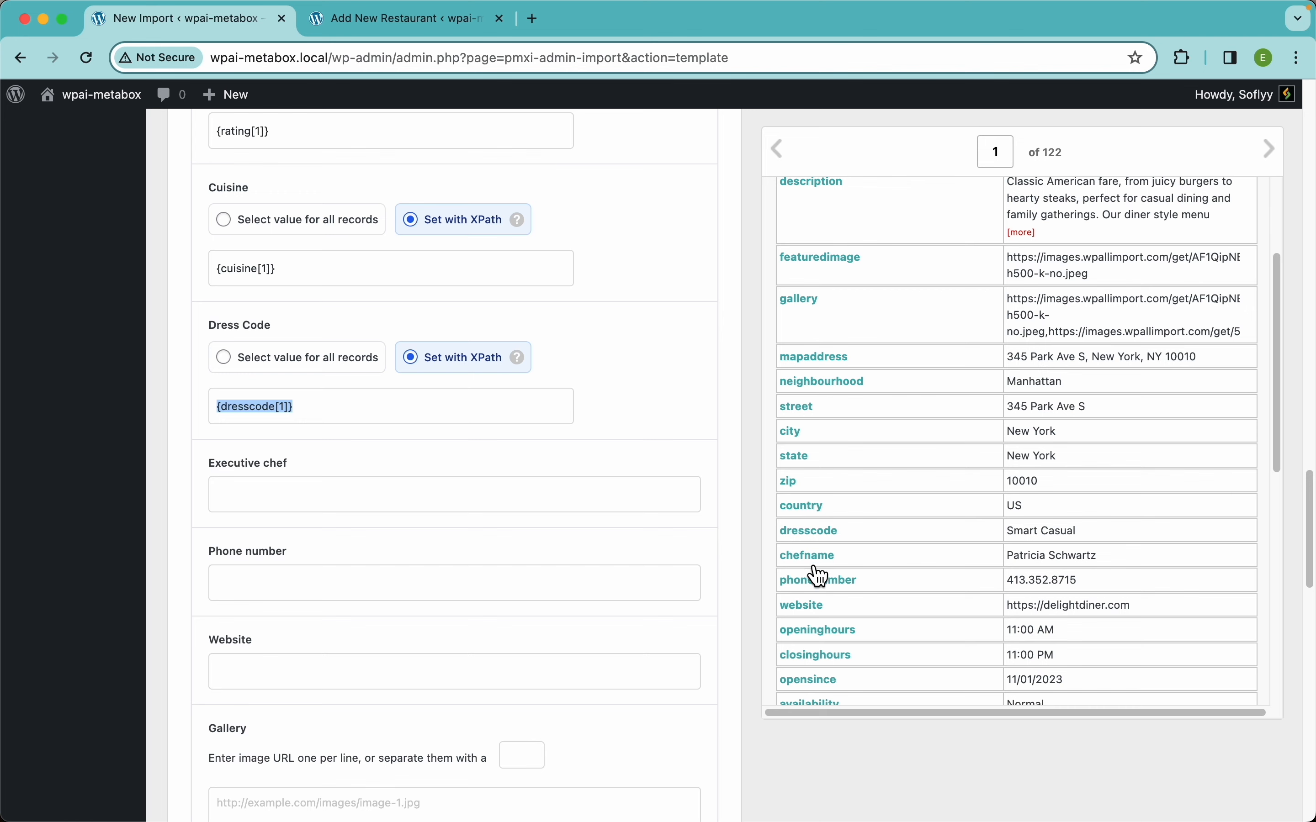
Map Executive chef to {chefname[1]}
{"action": "left_click_drag", "start_coordinate": [822, 565], "coordinate": [462, 498]}
{"action": "scroll", "coordinate": [440, 546], "scroll_direction": "down", "scroll_amount": 3}
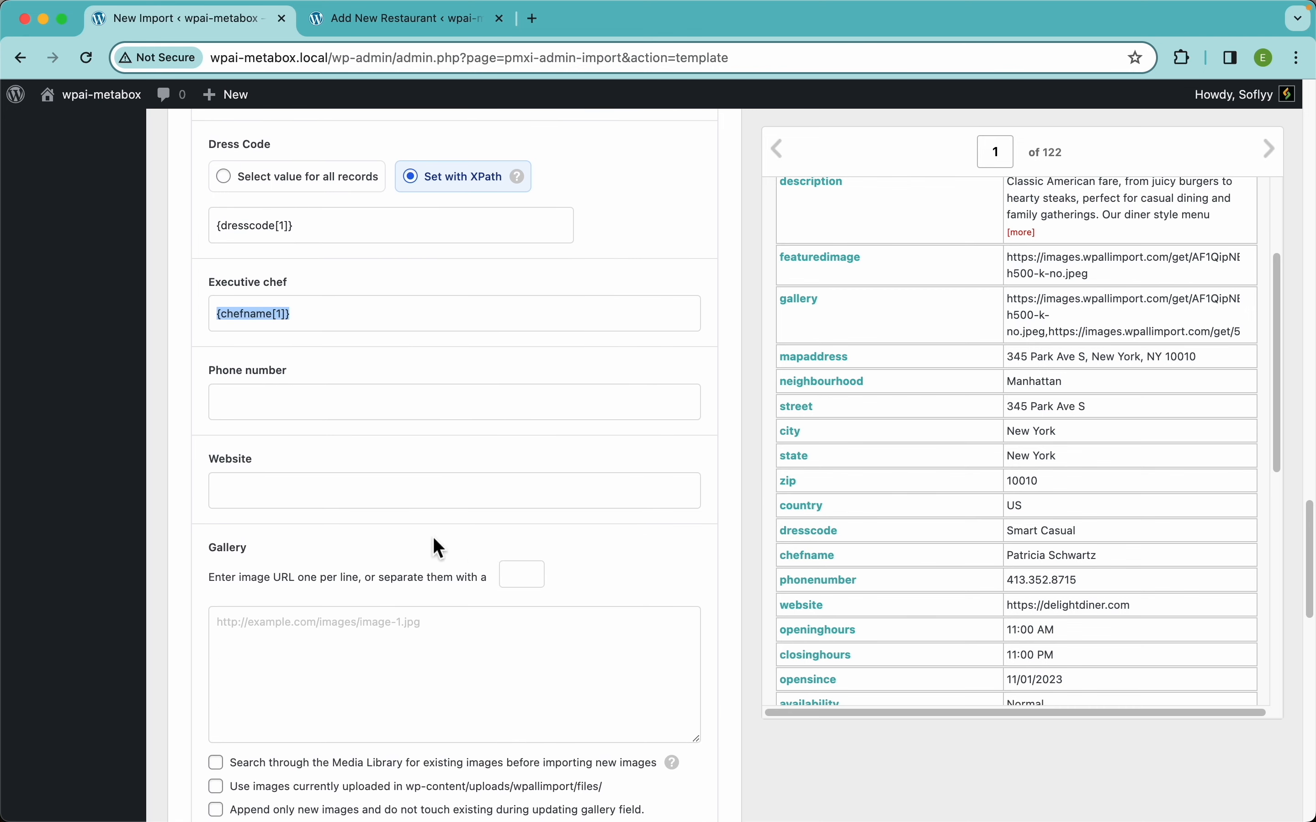
{"action": "left_click", "coordinate": [432, 275]}
{"action": "double_click", "coordinate": [247, 315]}
{"action": "left_click", "coordinate": [336, 320]}
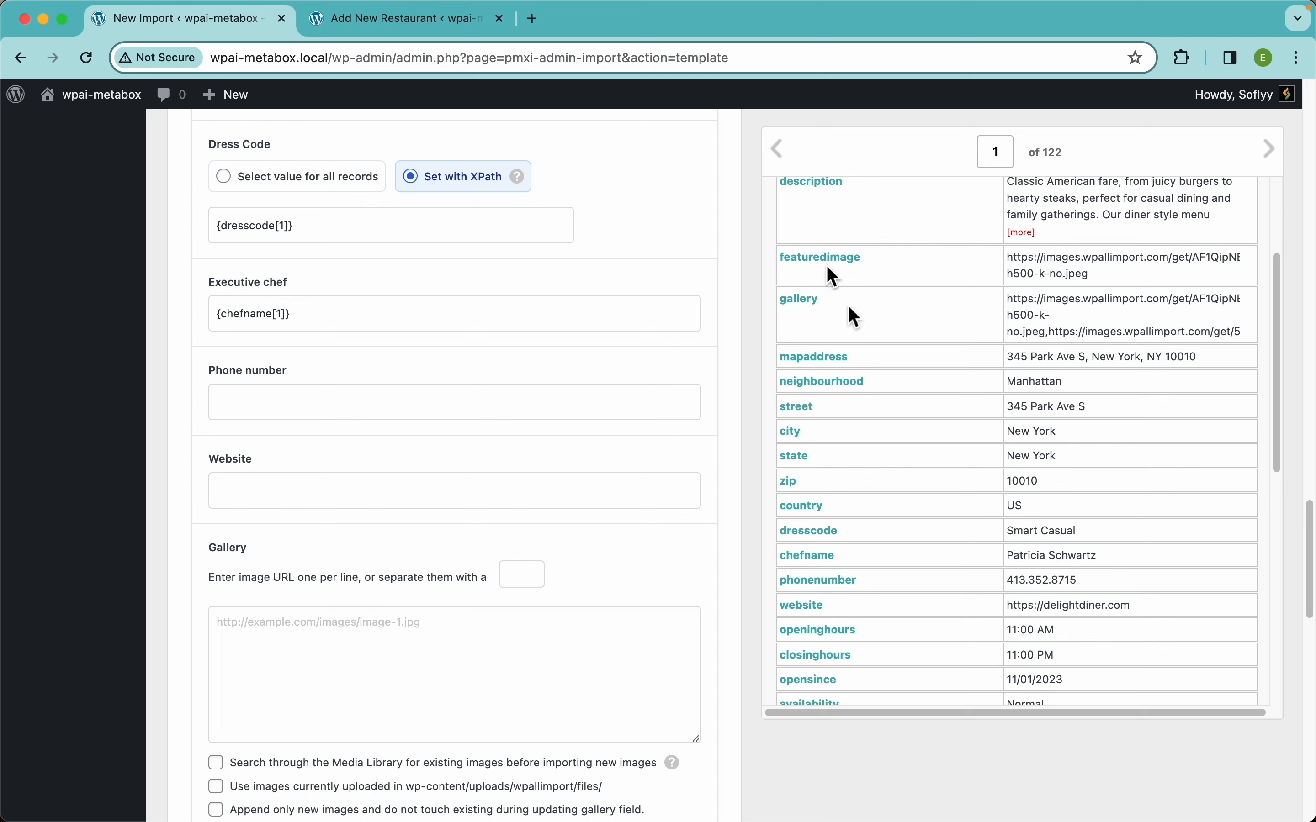
Try inserting {city[1]} before {chefname[1]} in Executive chef and remove it again
{"action": "left_click", "coordinate": [394, 324]}
{"action": "left_click_drag", "start_coordinate": [795, 438], "coordinate": [503, 308]}
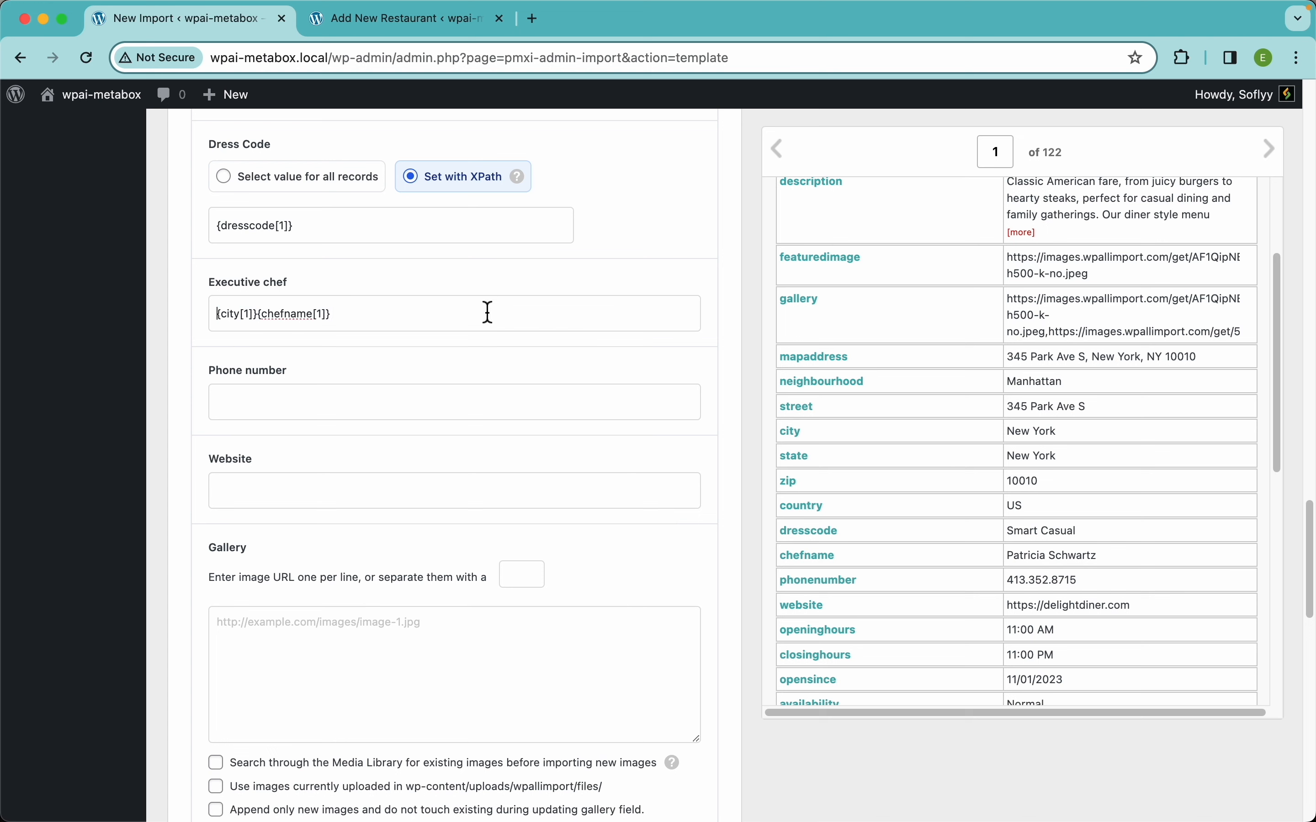
{"action": "left_click_drag", "start_coordinate": [259, 314], "coordinate": [191, 312]}
{"action": "key", "text": "BackSpace"}
Map Phone number to {phonenumber[1]} and Website to {website[1]}
{"action": "scroll", "coordinate": [399, 377], "scroll_direction": "down", "scroll_amount": 2}
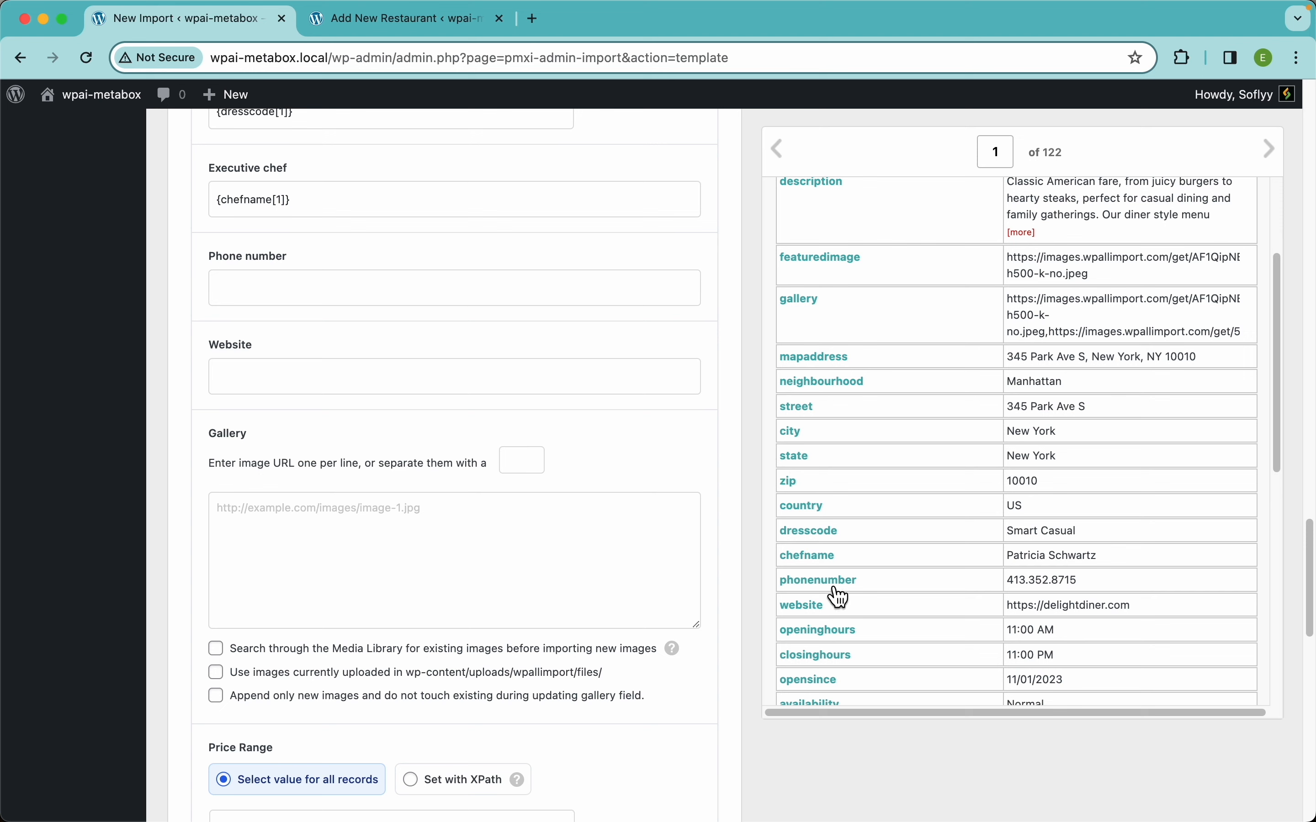
{"action": "left_click_drag", "start_coordinate": [838, 588], "coordinate": [447, 291]}
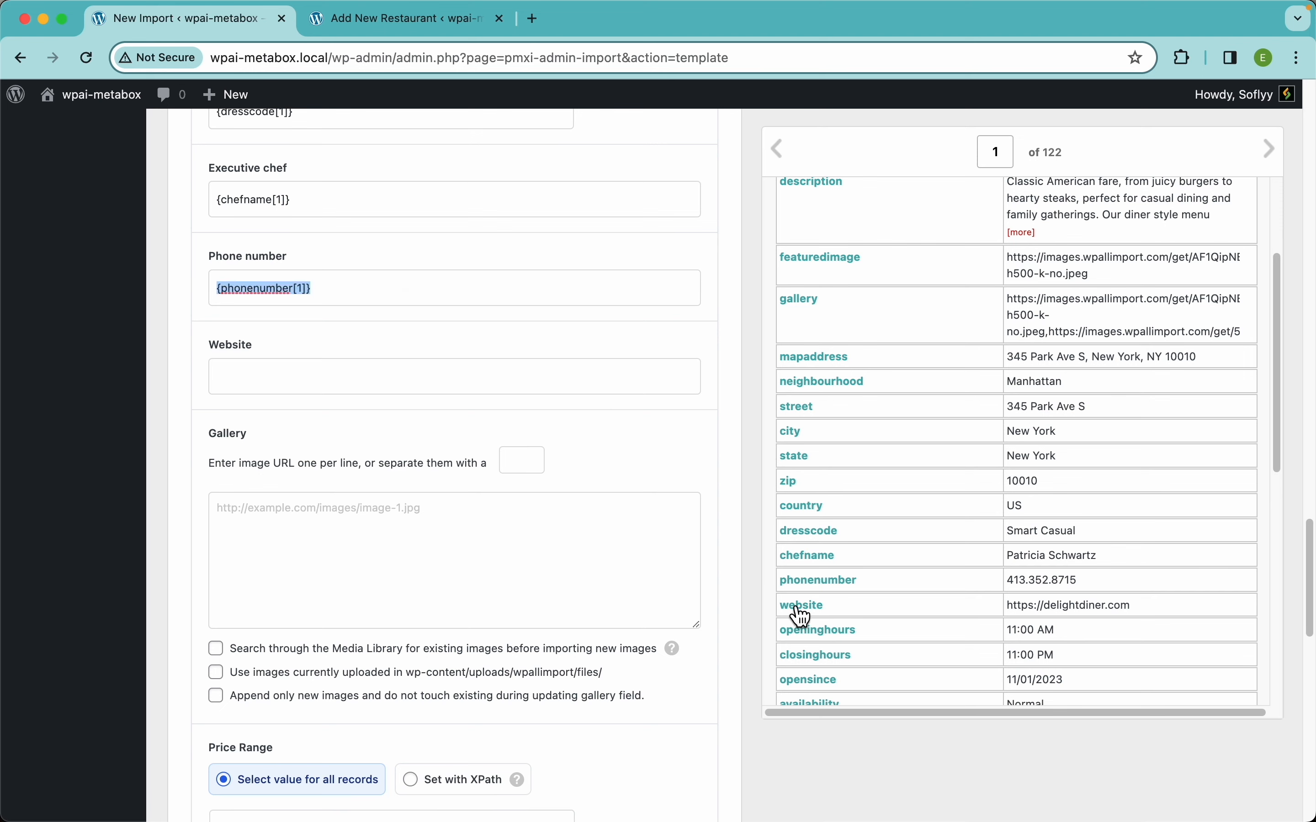
{"action": "left_click_drag", "start_coordinate": [804, 617], "coordinate": [408, 379]}
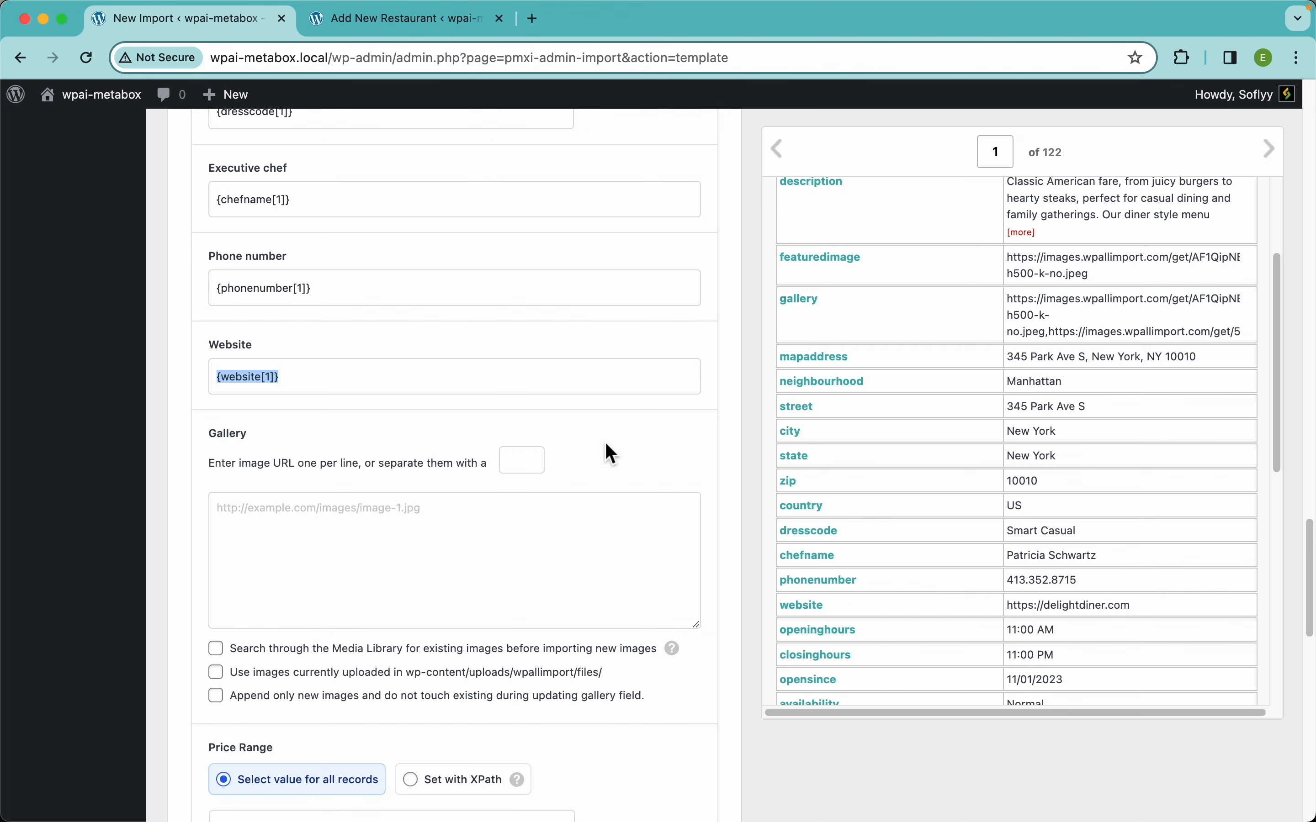
Check how the gallery URLs are separated, and map Gallery to {gallery[1]} with a comma as separator
{"action": "scroll", "coordinate": [605, 444], "scroll_direction": "down", "scroll_amount": 4}
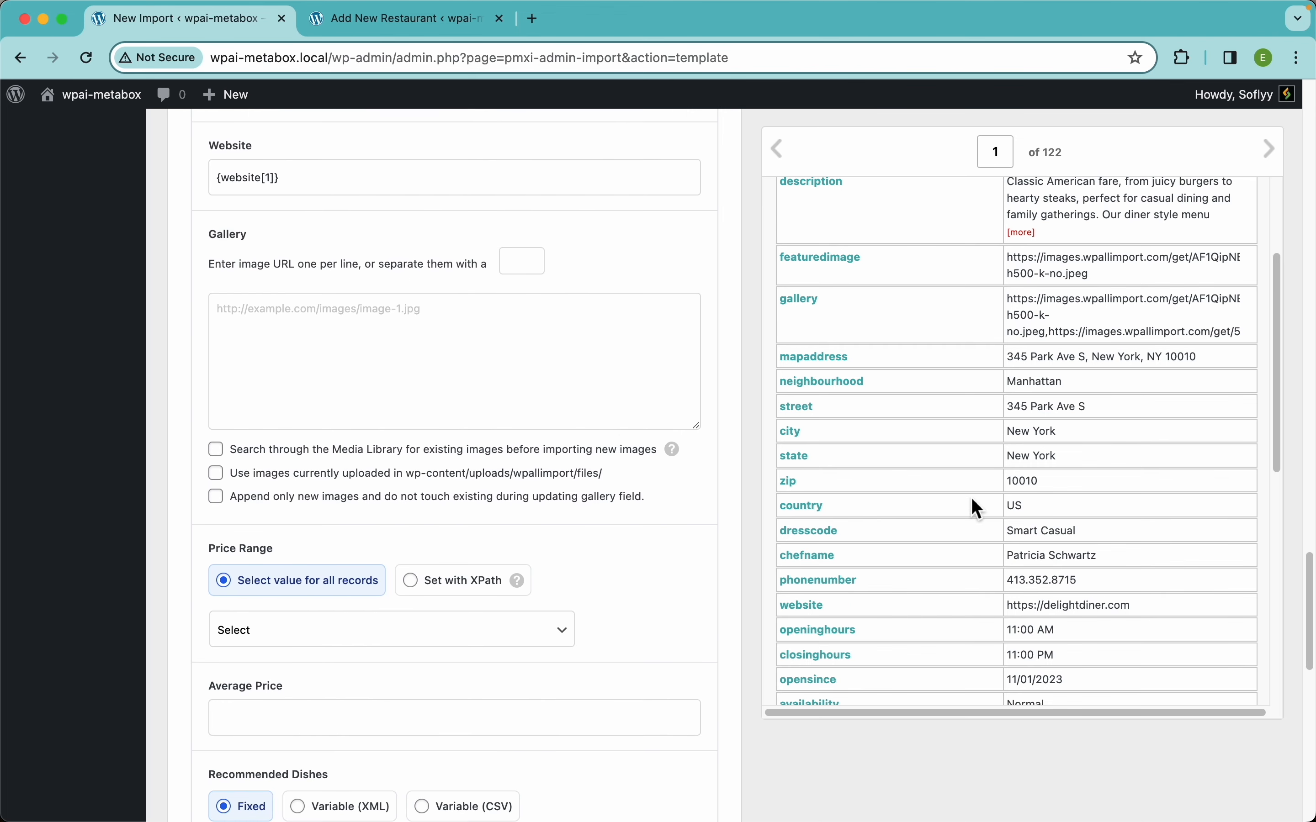
{"action": "scroll", "coordinate": [972, 500], "scroll_direction": "up", "scroll_amount": 4}
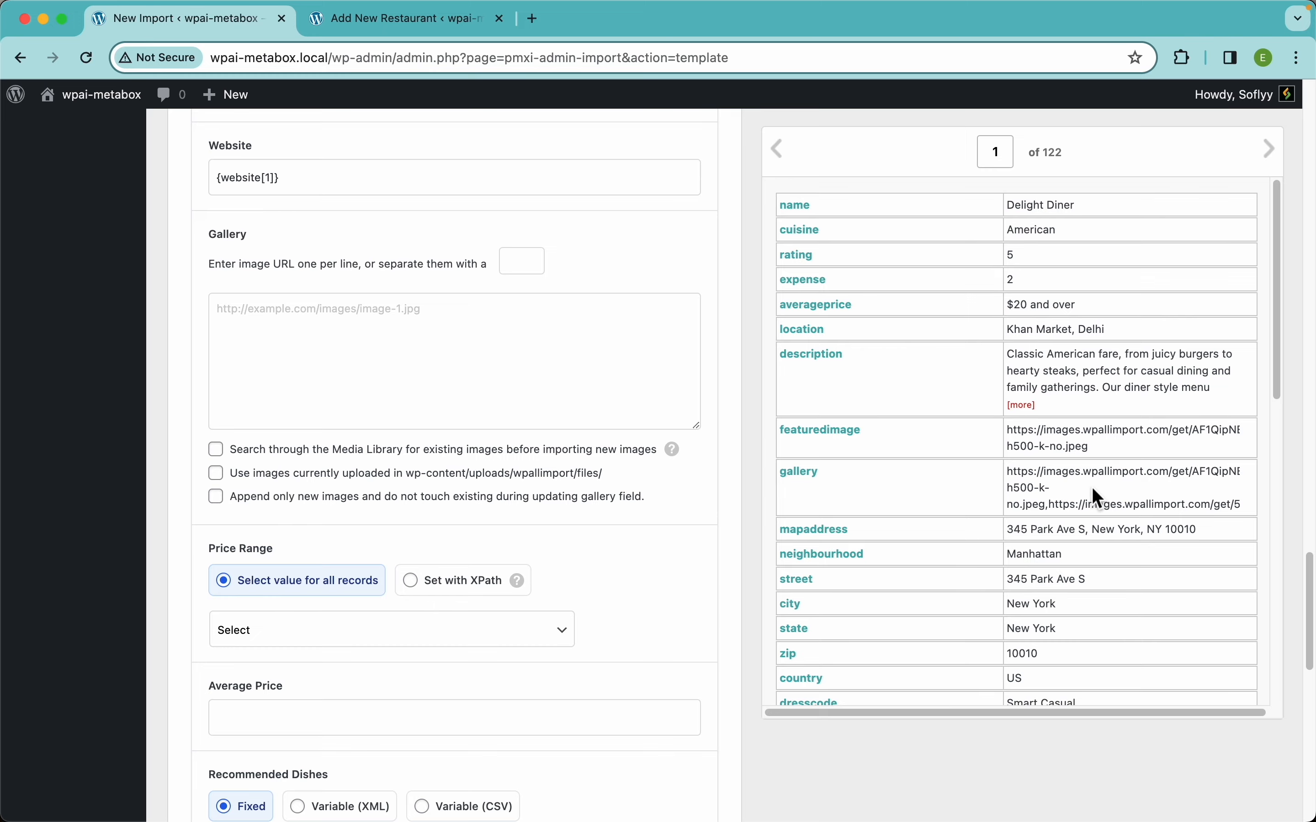
{"action": "scroll", "coordinate": [1056, 476], "scroll_direction": "up", "scroll_amount": 5}
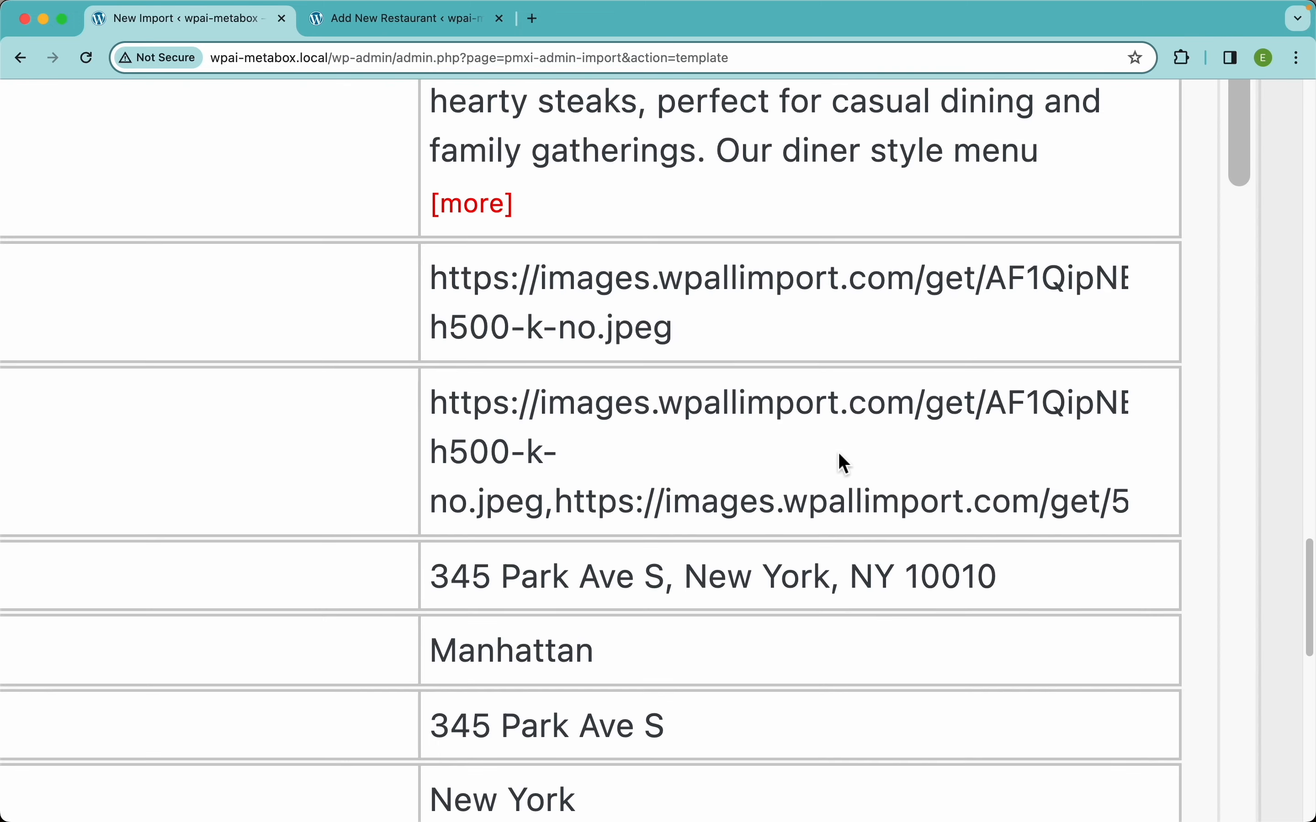
{"action": "left_click_drag", "start_coordinate": [544, 505], "coordinate": [430, 403]}
{"action": "left_click_drag", "start_coordinate": [558, 514], "coordinate": [544, 507]}
{"action": "scroll", "coordinate": [729, 492], "scroll_direction": "down", "scroll_amount": 5}
{"action": "left_click_drag", "start_coordinate": [808, 487], "coordinate": [443, 332]}
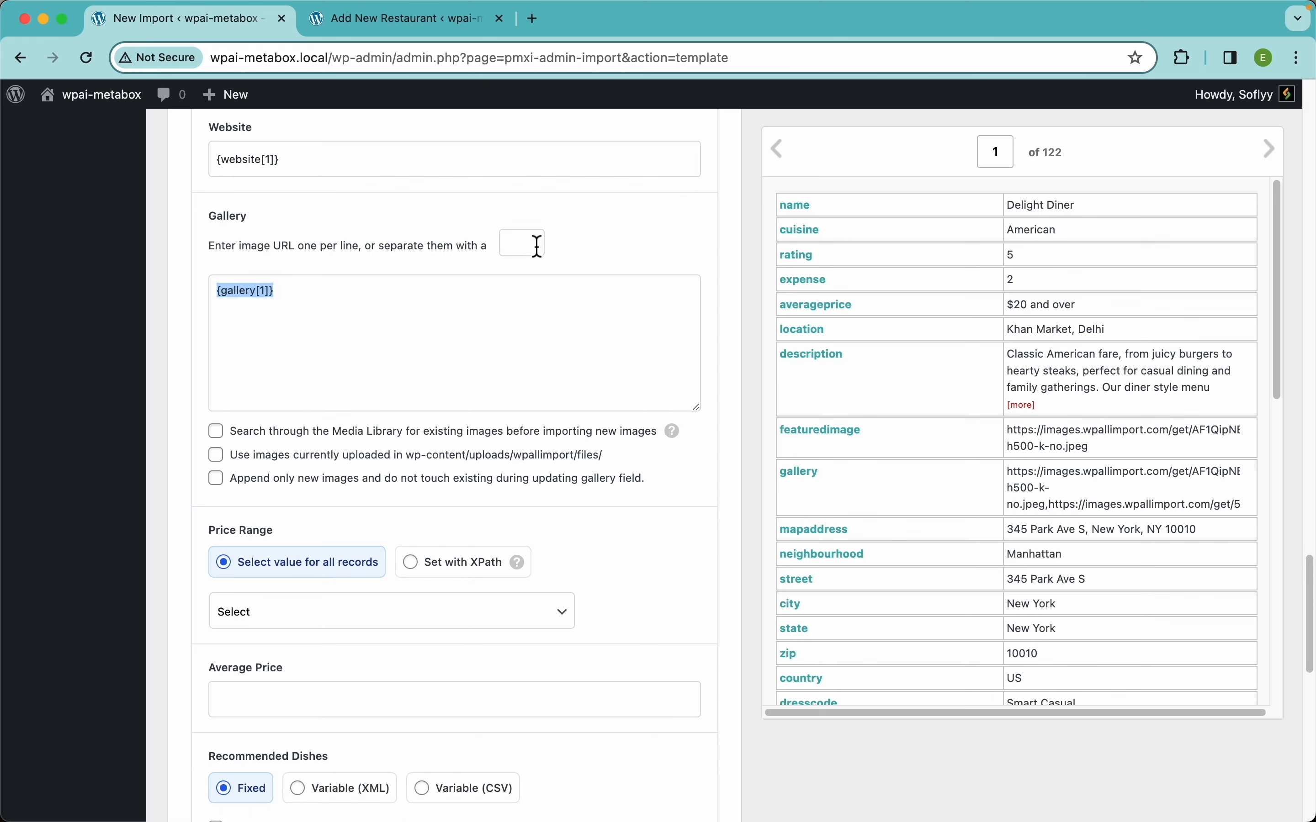
{"action": "left_click", "coordinate": [519, 245]}
{"action": "type", "text": ","}
Have Gallery search the Media Library for existing images and match them by URL, as in the Images section
{"action": "left_click", "coordinate": [216, 431]}
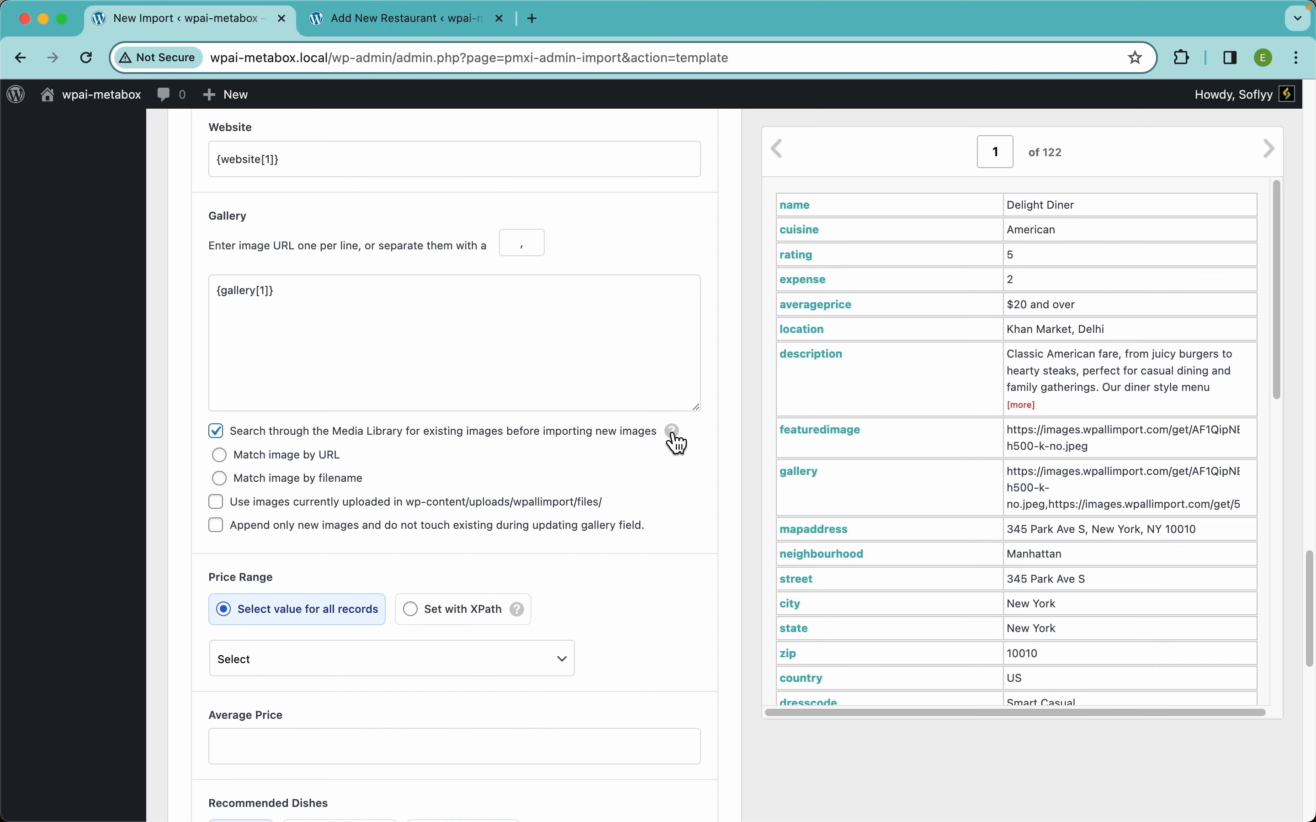
{"action": "scroll", "coordinate": [563, 257], "scroll_direction": "up", "scroll_amount": 15}
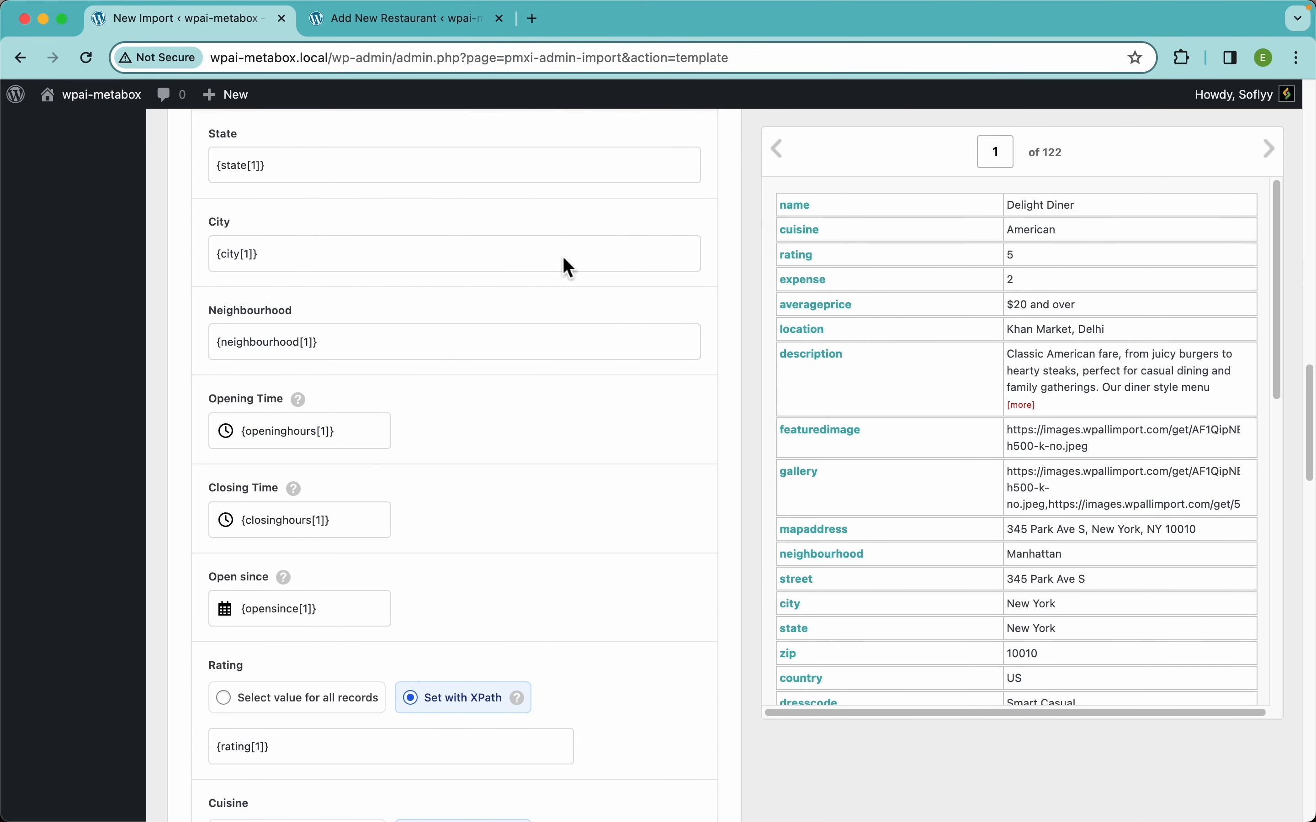
{"action": "scroll", "coordinate": [563, 260], "scroll_direction": "up", "scroll_amount": 15}
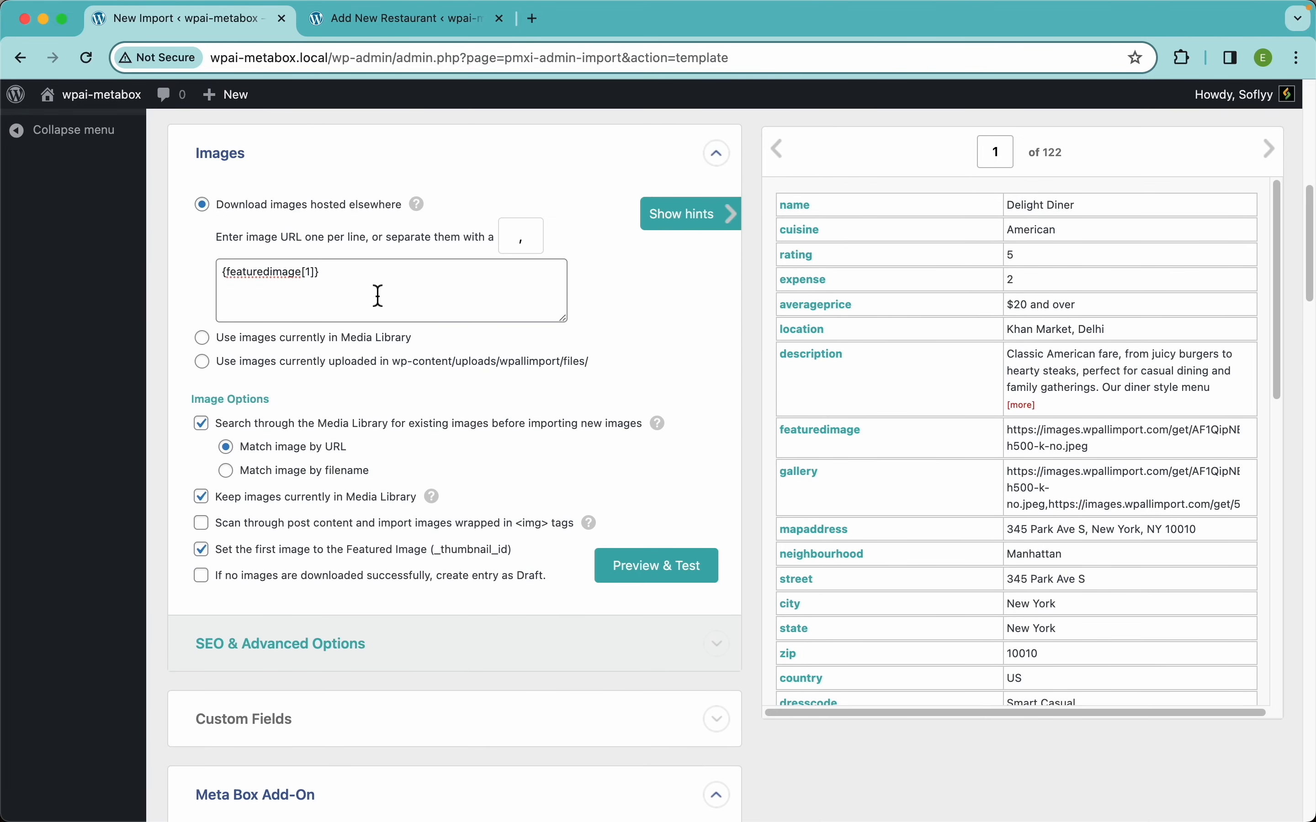
{"action": "scroll", "coordinate": [480, 452], "scroll_direction": "down", "scroll_amount": 20}
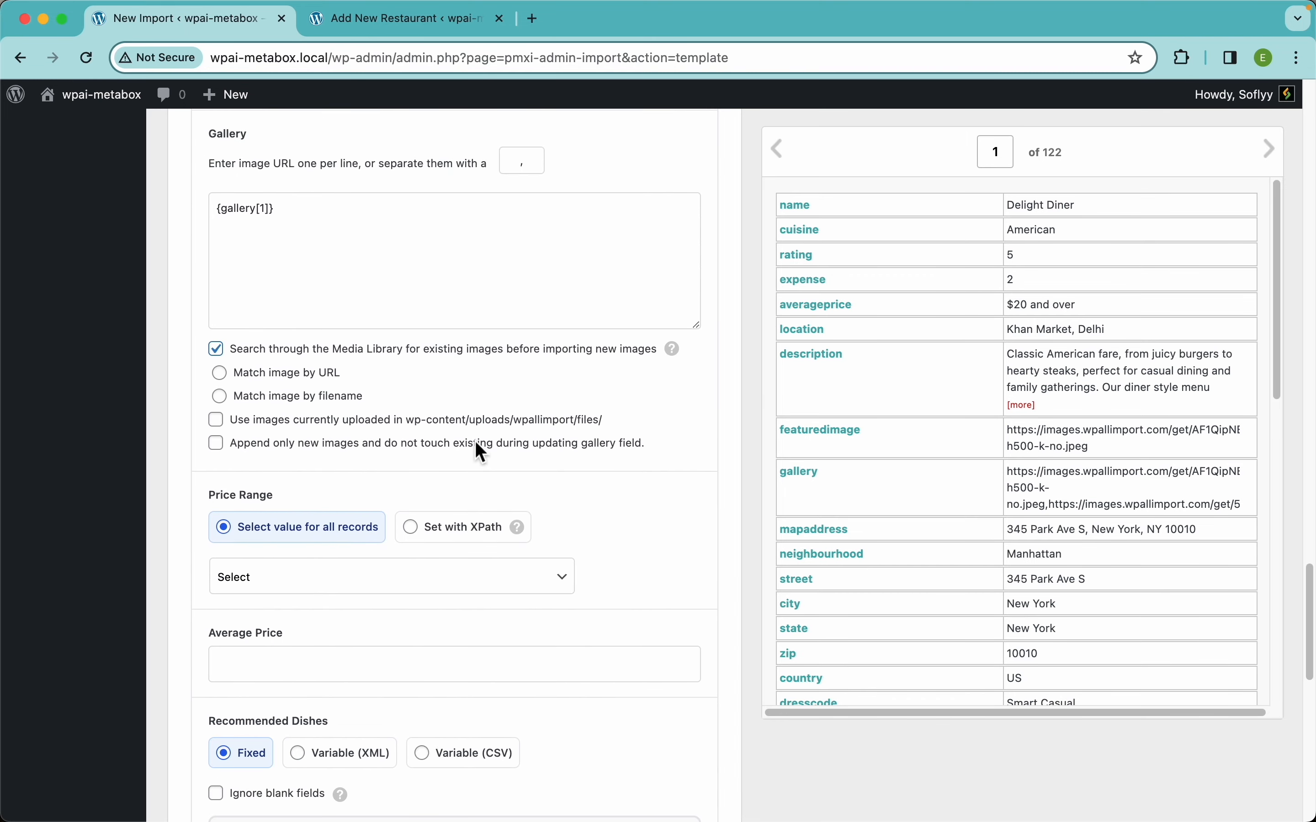
{"action": "scroll", "coordinate": [468, 441], "scroll_direction": "down", "scroll_amount": 2}
{"action": "left_click", "coordinate": [297, 315]}
{"action": "scroll", "coordinate": [544, 326], "scroll_direction": "up", "scroll_amount": 5}
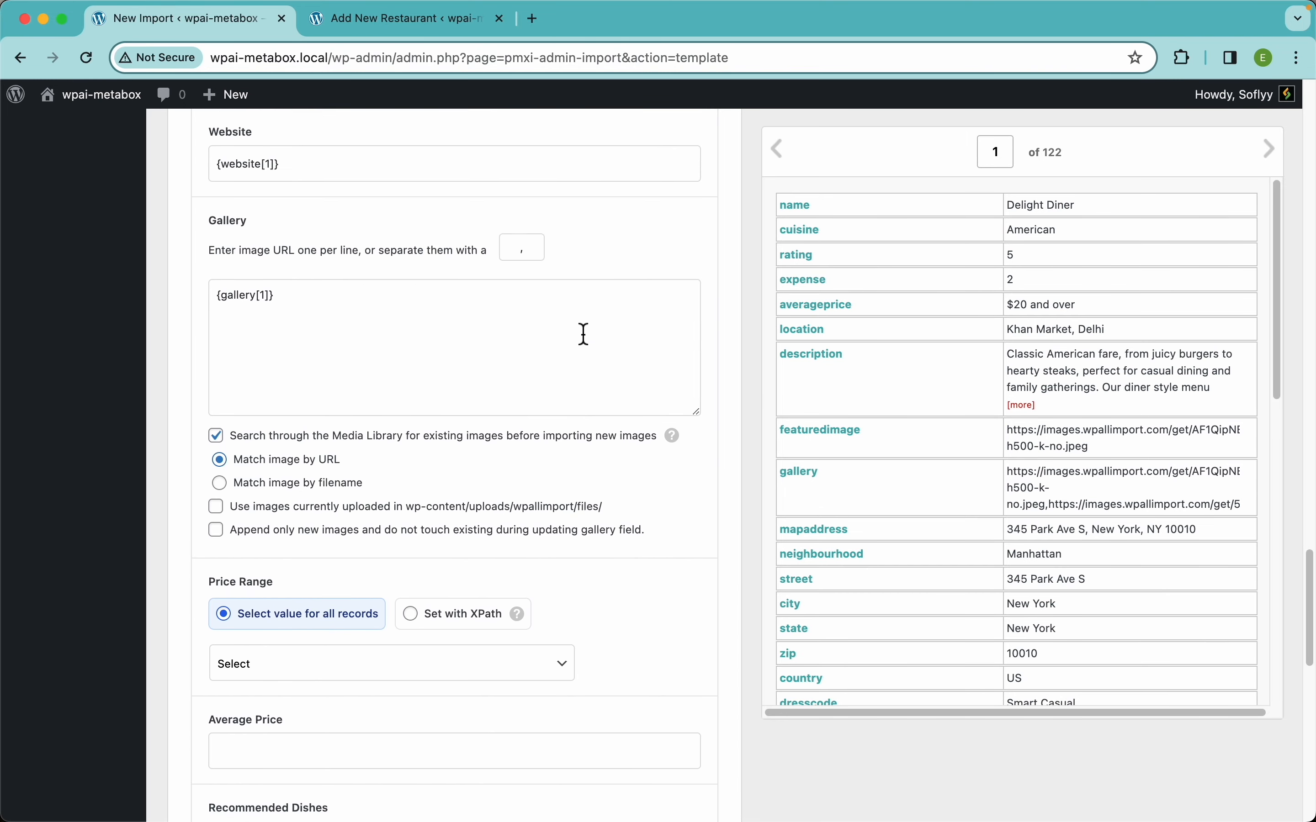
{"action": "scroll", "coordinate": [585, 334], "scroll_direction": "up", "scroll_amount": 1}
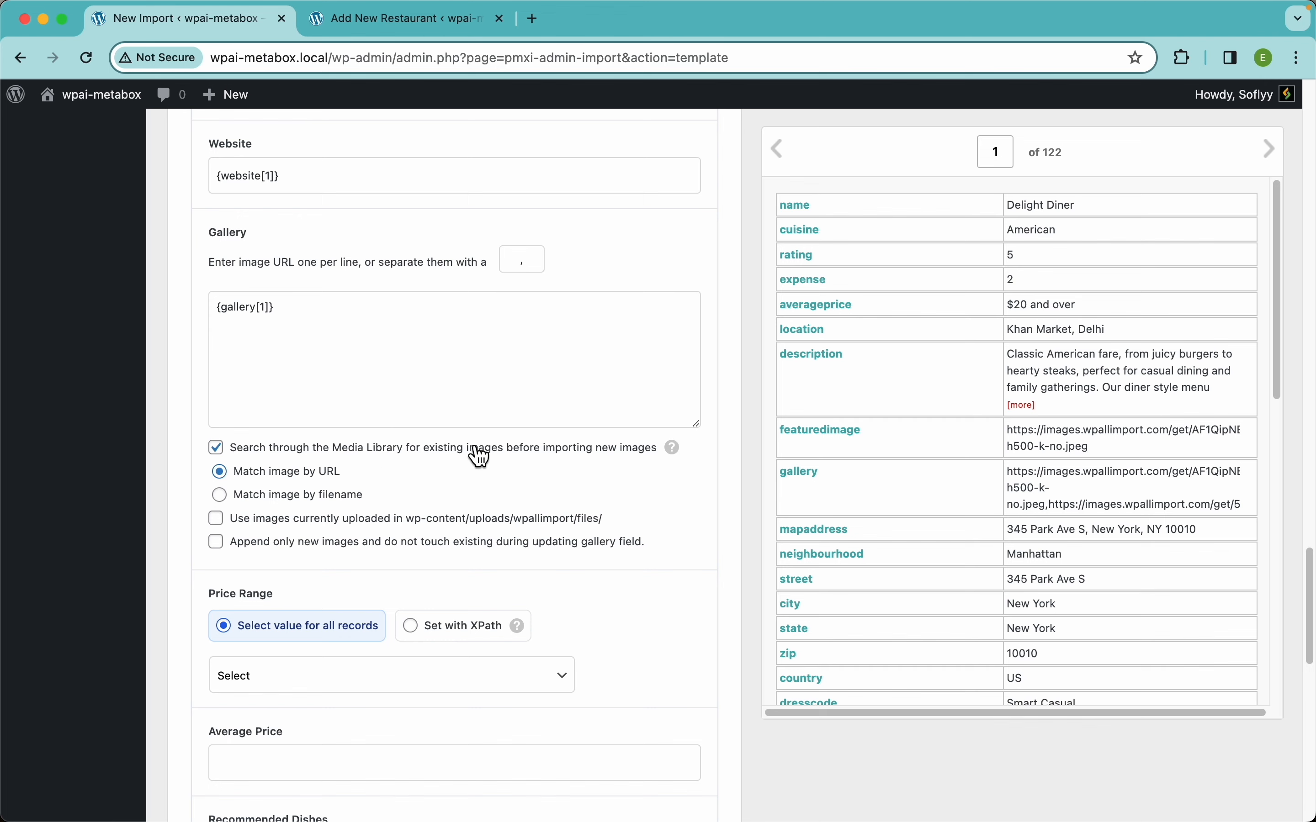
Examine the fixed Price Range values available for all records without choosing one
{"action": "scroll", "coordinate": [480, 456], "scroll_direction": "down", "scroll_amount": 3}
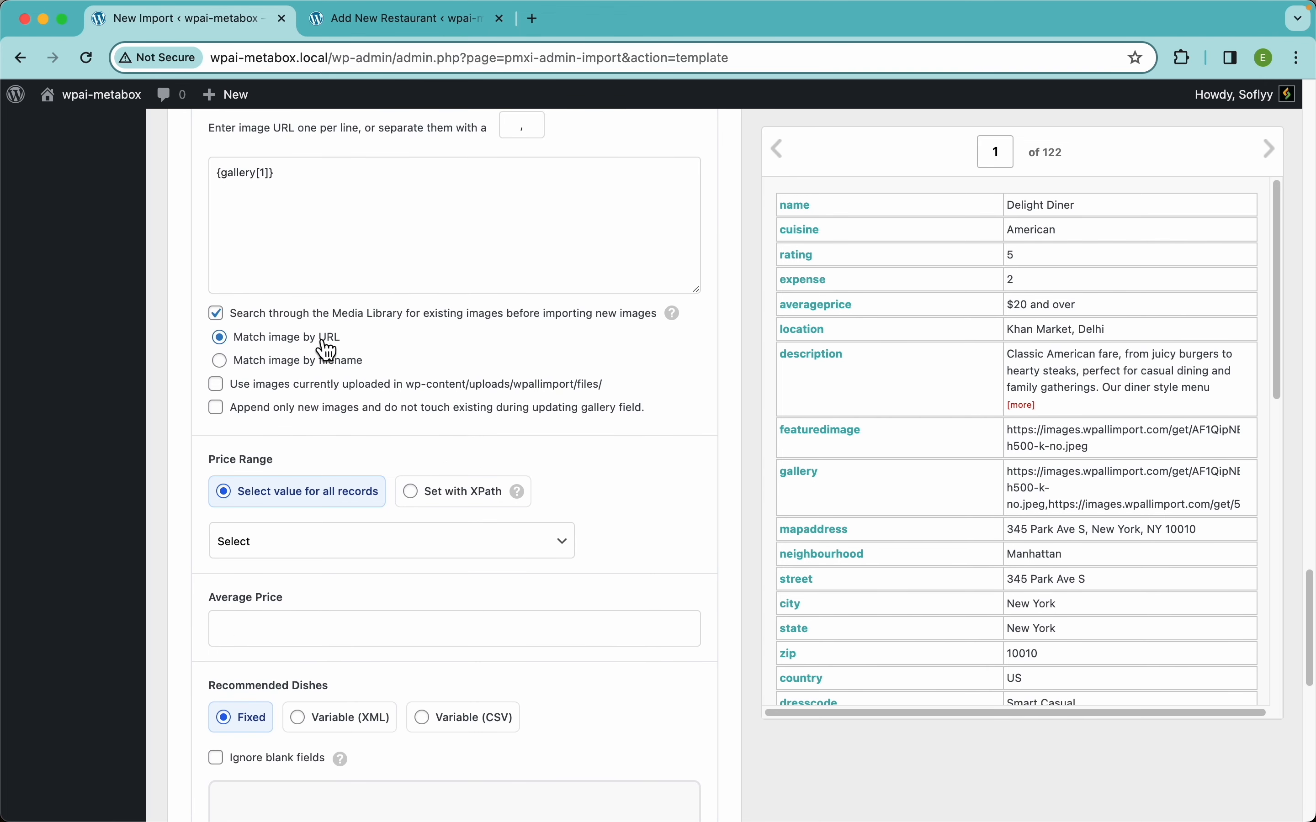
{"action": "scroll", "coordinate": [488, 451], "scroll_direction": "down", "scroll_amount": 5}
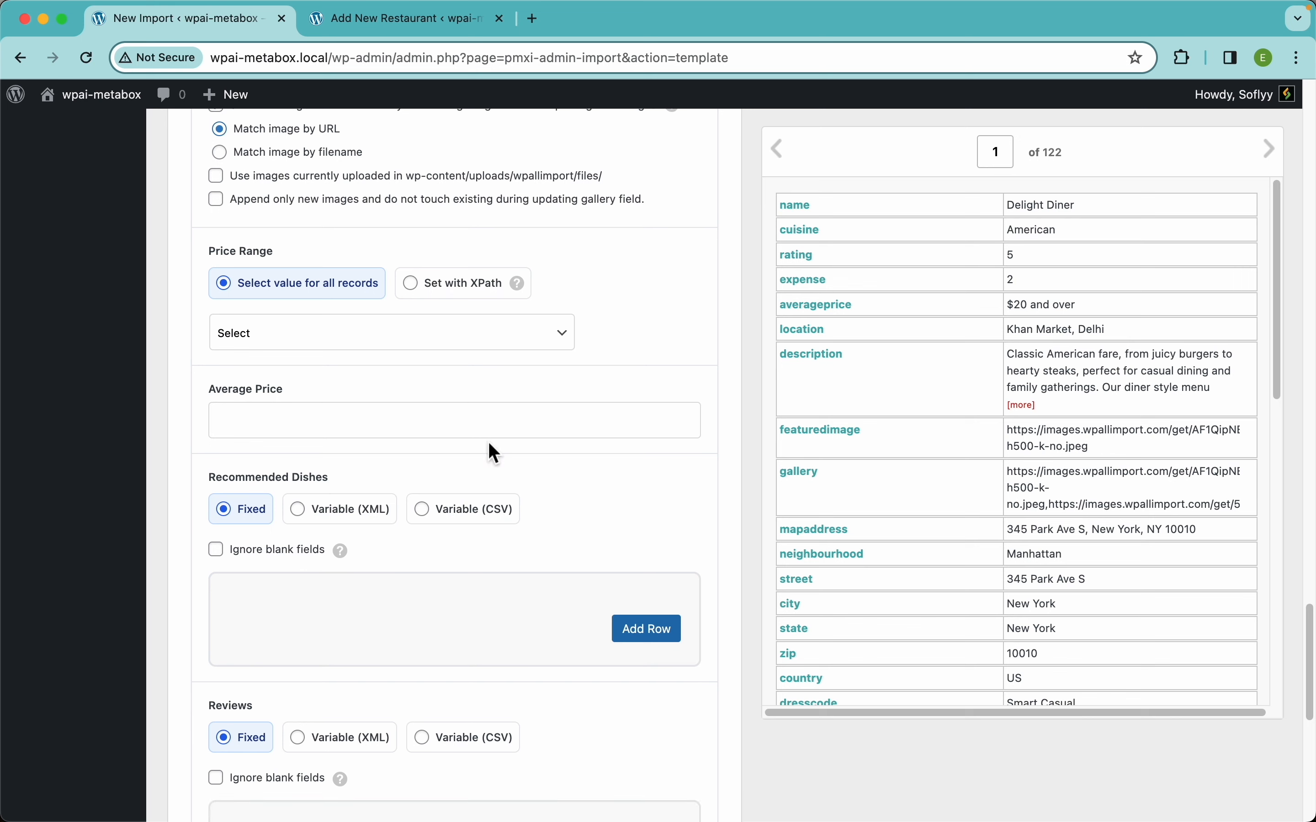
{"action": "left_click", "coordinate": [344, 350]}
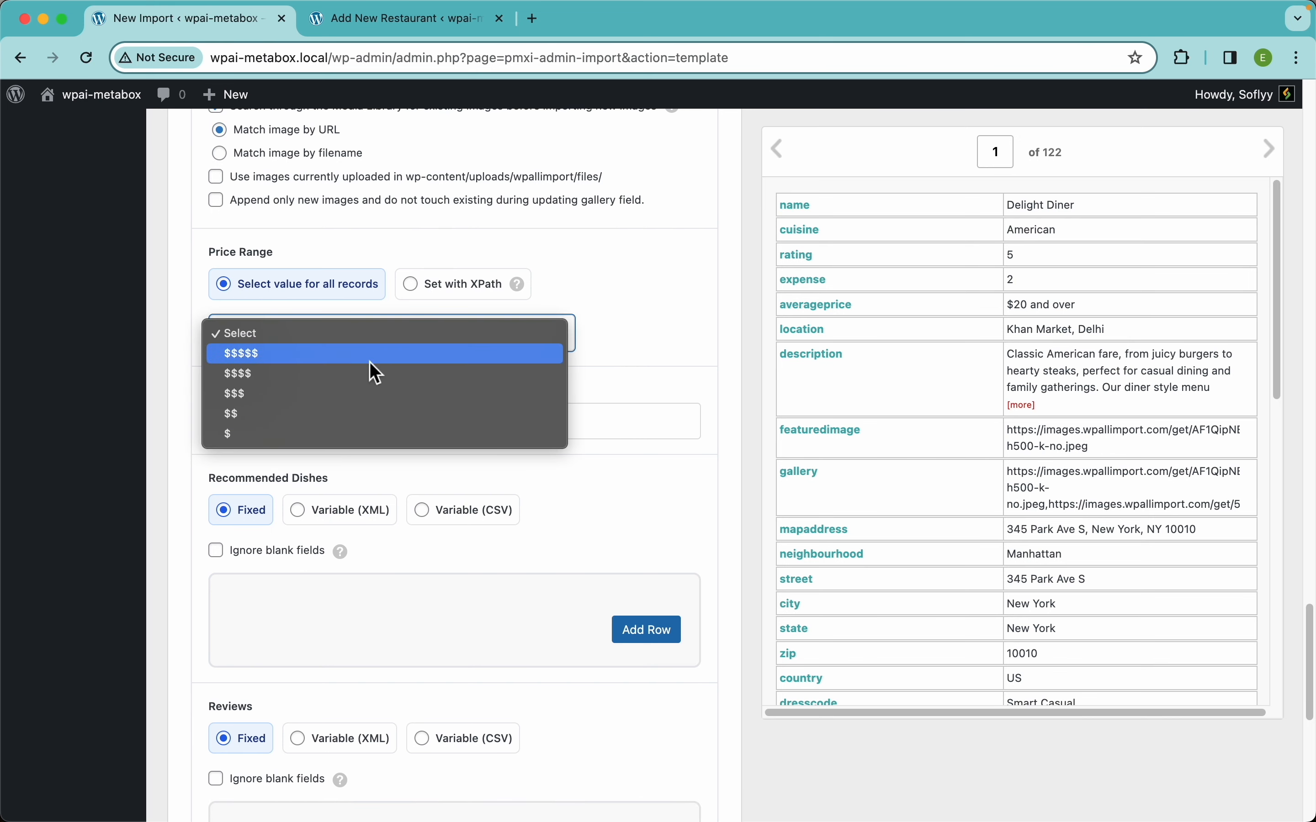
{"action": "left_click", "coordinate": [270, 341]}
{"action": "left_click", "coordinate": [310, 348]}
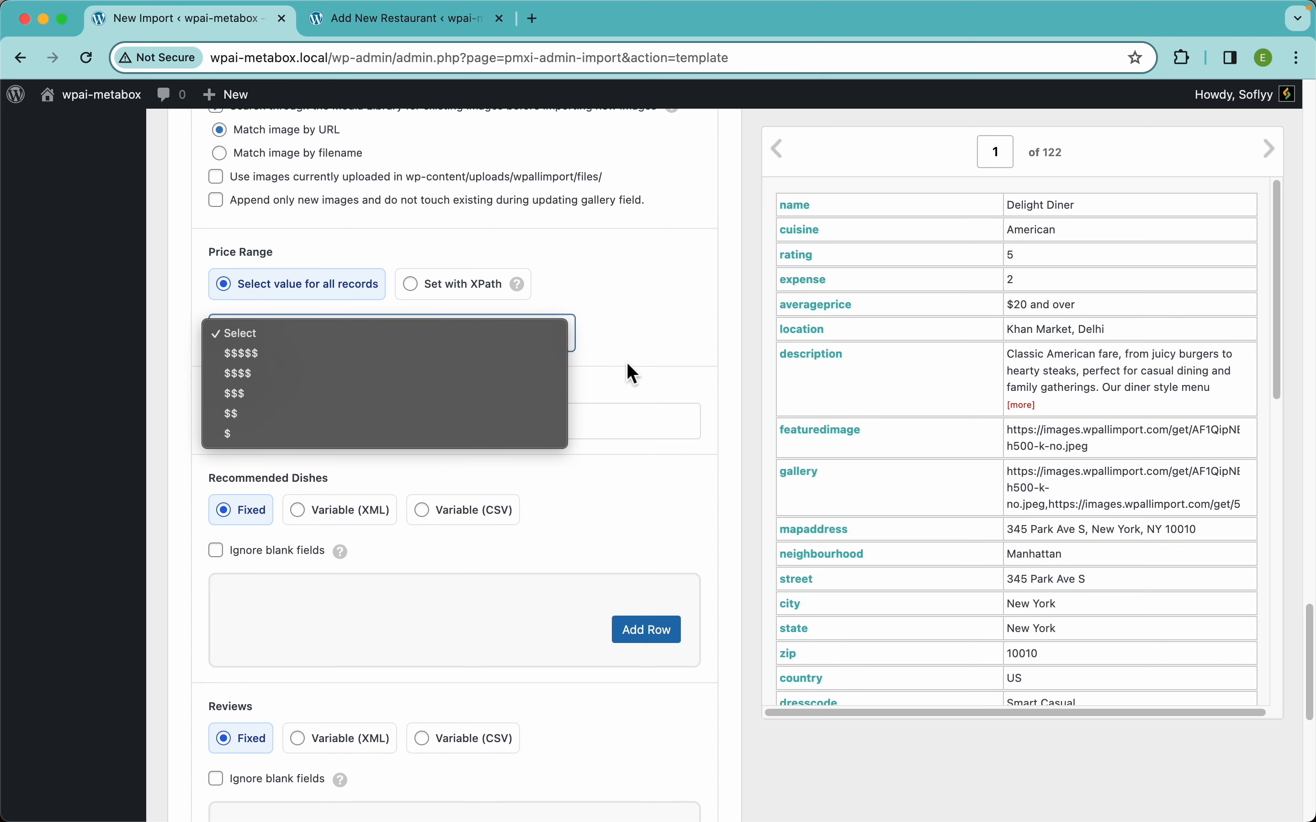
{"action": "left_click", "coordinate": [592, 363]}
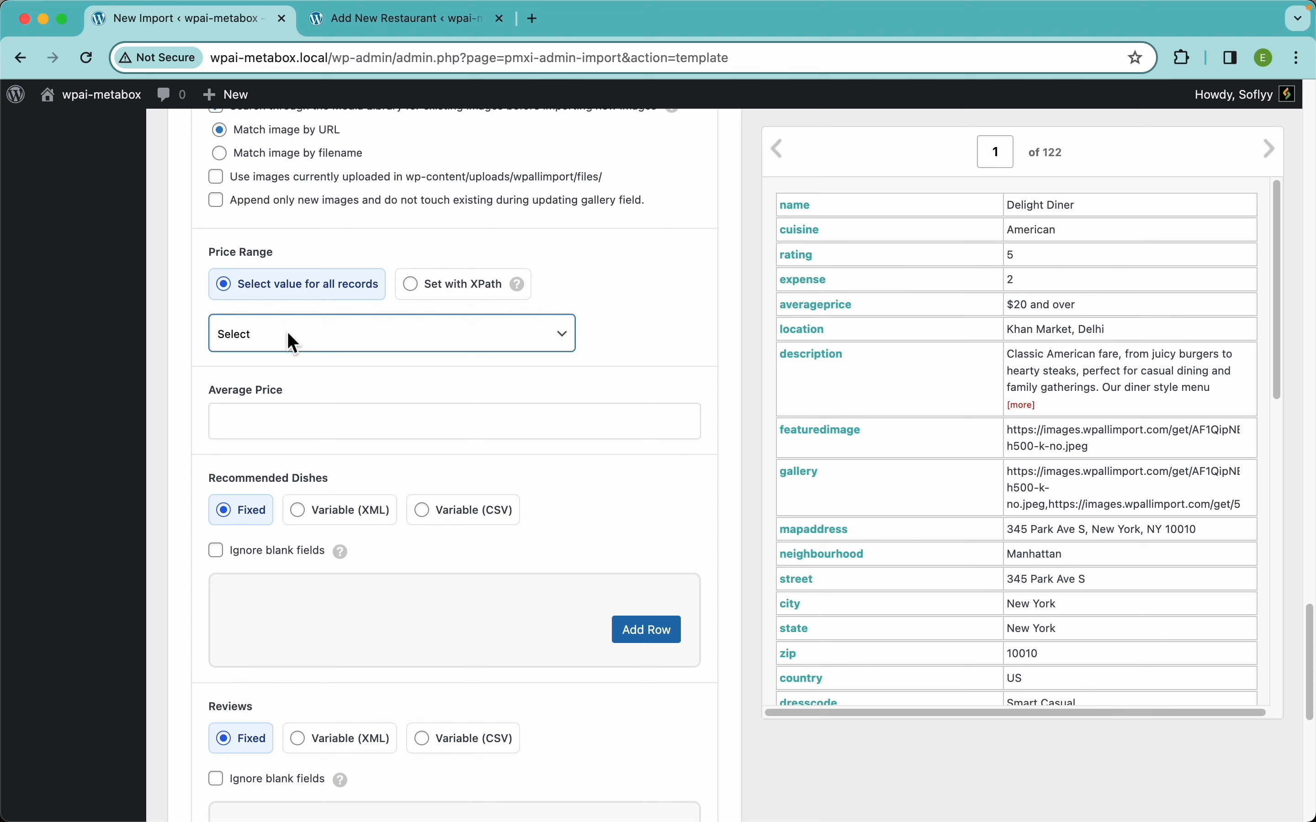
Set Price Range with XPath to {expense[1]} and map Average Price to {averageprice[1]}
{"action": "left_click", "coordinate": [437, 301]}
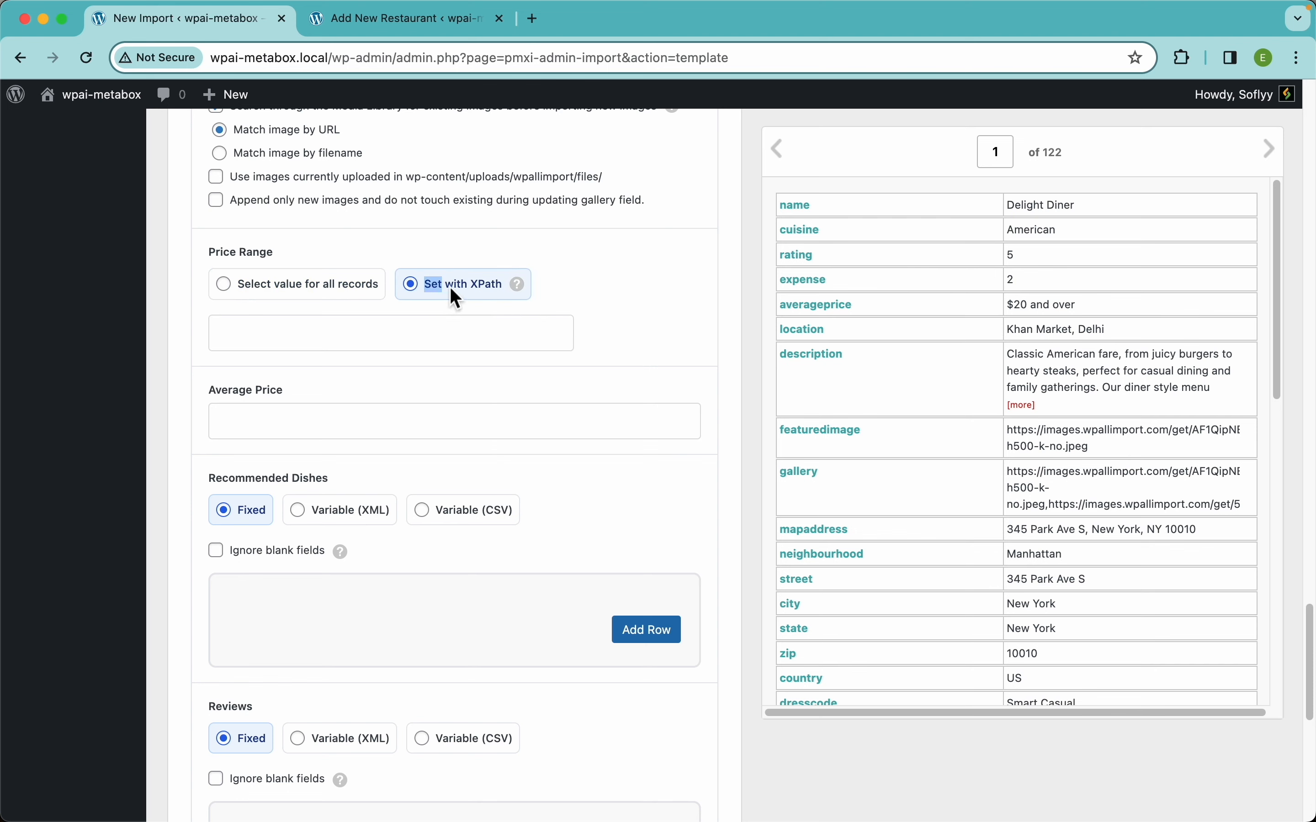
{"action": "left_click", "coordinate": [589, 297]}
{"action": "left_click_drag", "start_coordinate": [796, 283], "coordinate": [559, 340]}
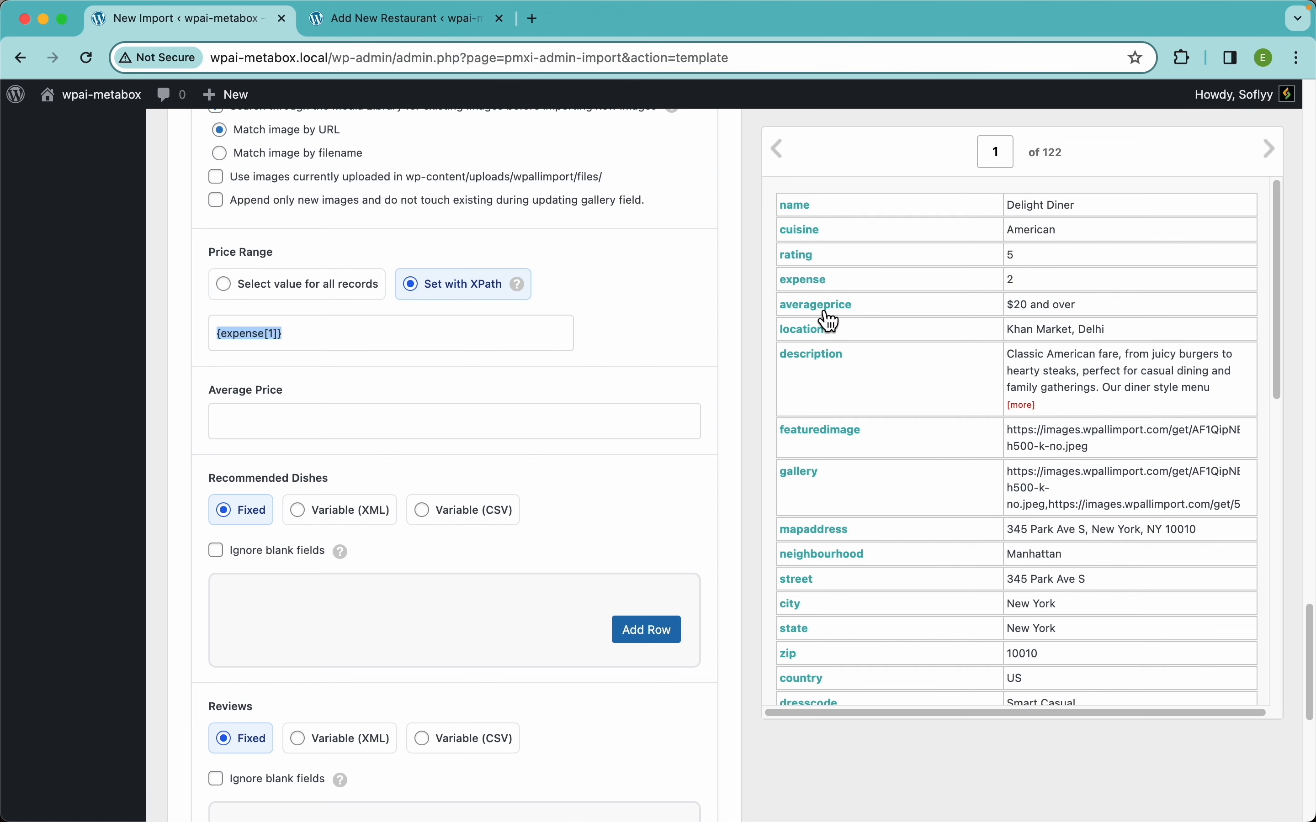
{"action": "left_click_drag", "start_coordinate": [826, 317], "coordinate": [385, 434]}
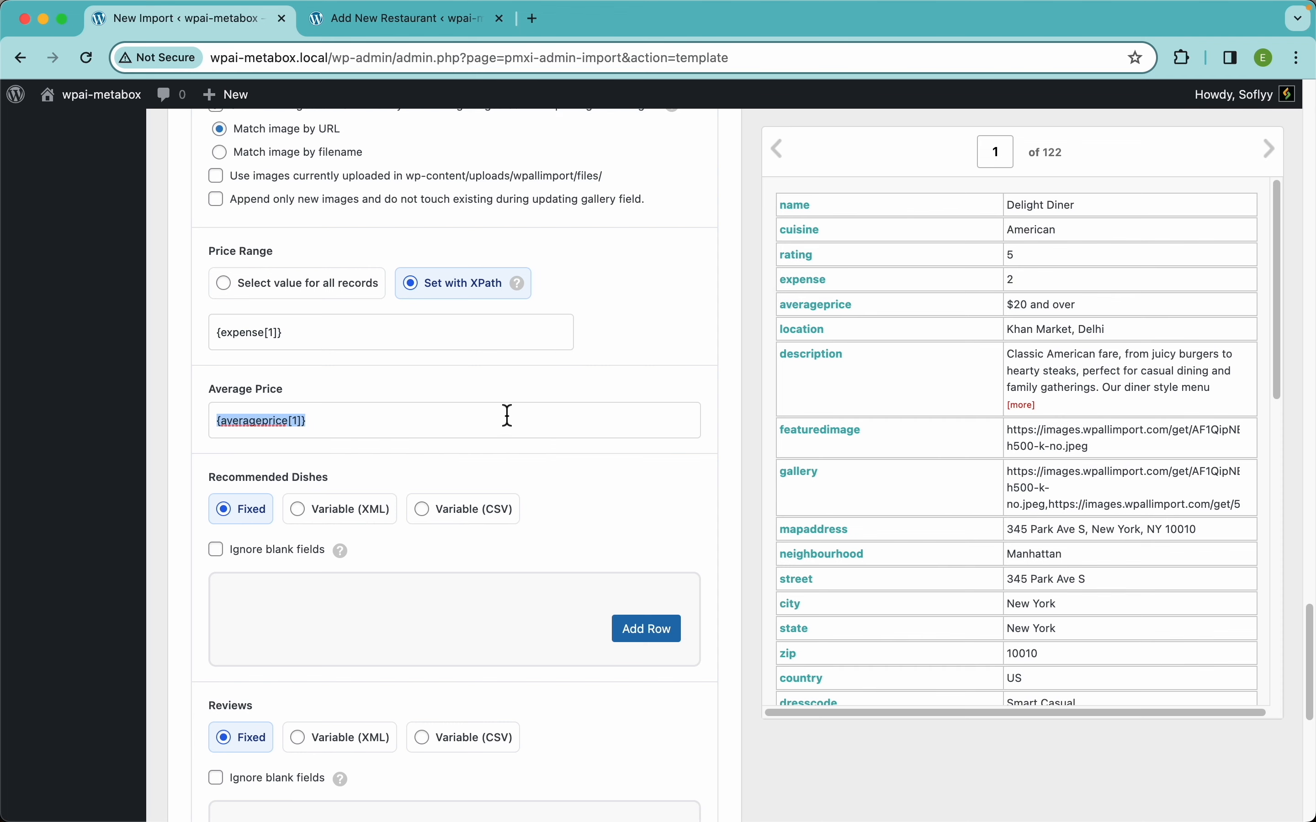
Examine the Recommended Dishes fields in the new restaurant's Menu section and the matching menu elements in the import data
{"action": "scroll", "coordinate": [505, 415], "scroll_direction": "down", "scroll_amount": 5}
{"action": "left_click", "coordinate": [428, 309]}
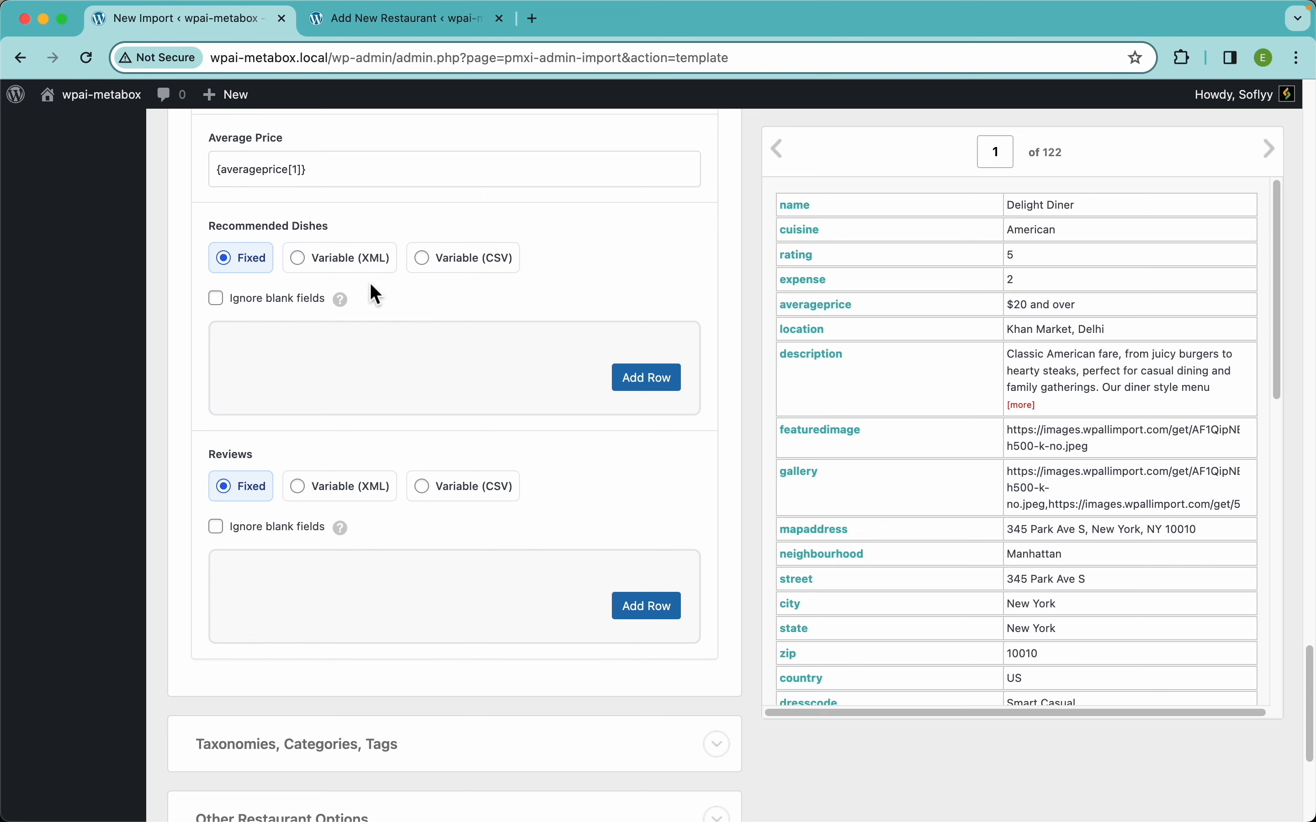
{"action": "left_click", "coordinate": [396, 22]}
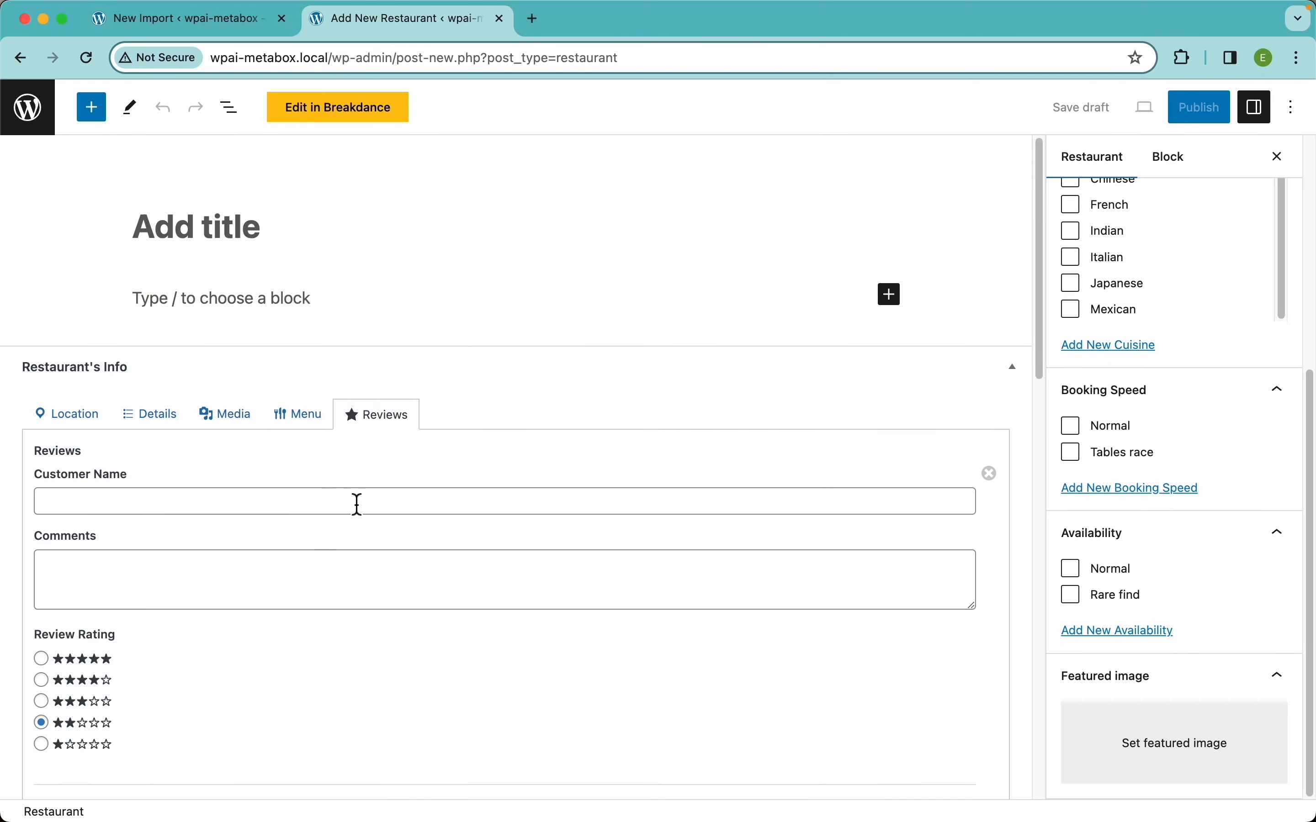
{"action": "left_click", "coordinate": [311, 424]}
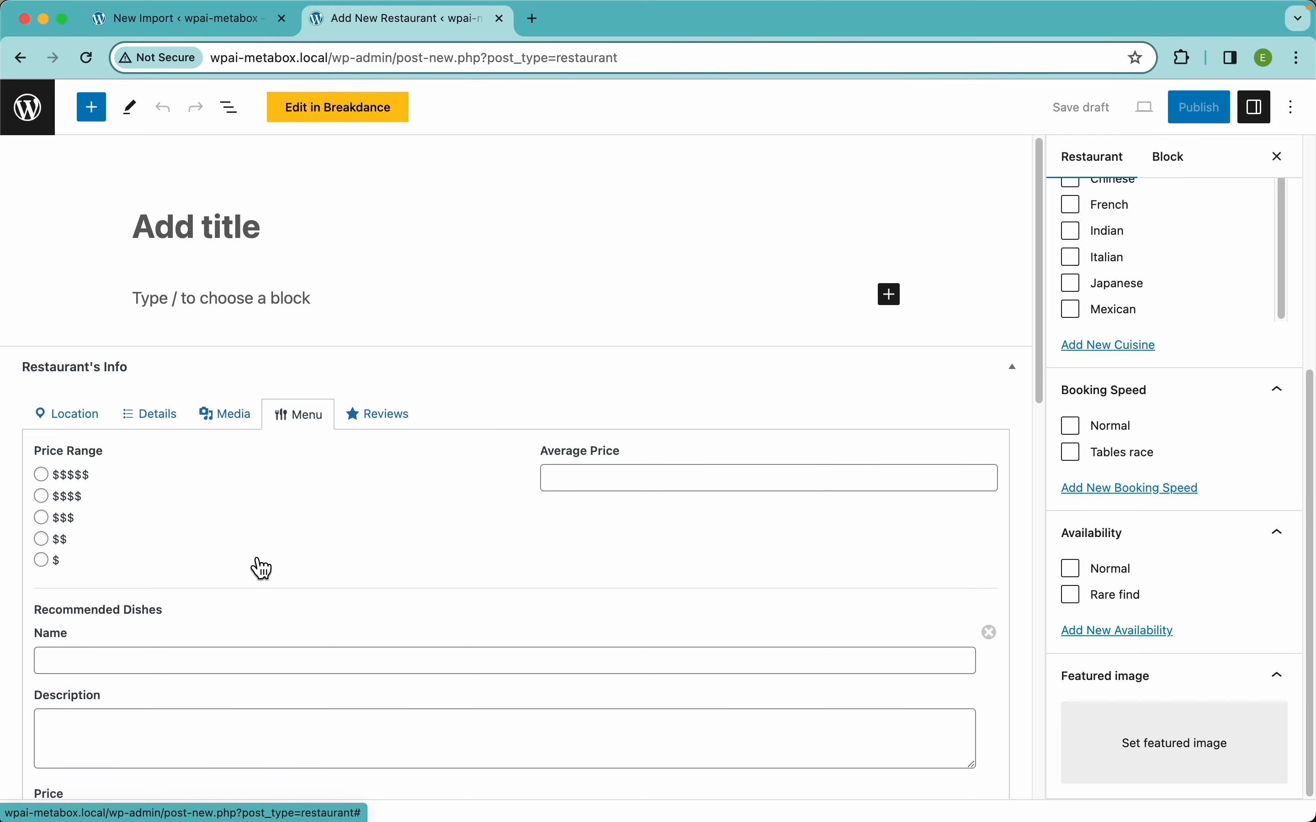
{"action": "scroll", "coordinate": [297, 558], "scroll_direction": "down", "scroll_amount": 3}
{"action": "scroll", "coordinate": [200, 539], "scroll_direction": "down", "scroll_amount": 3}
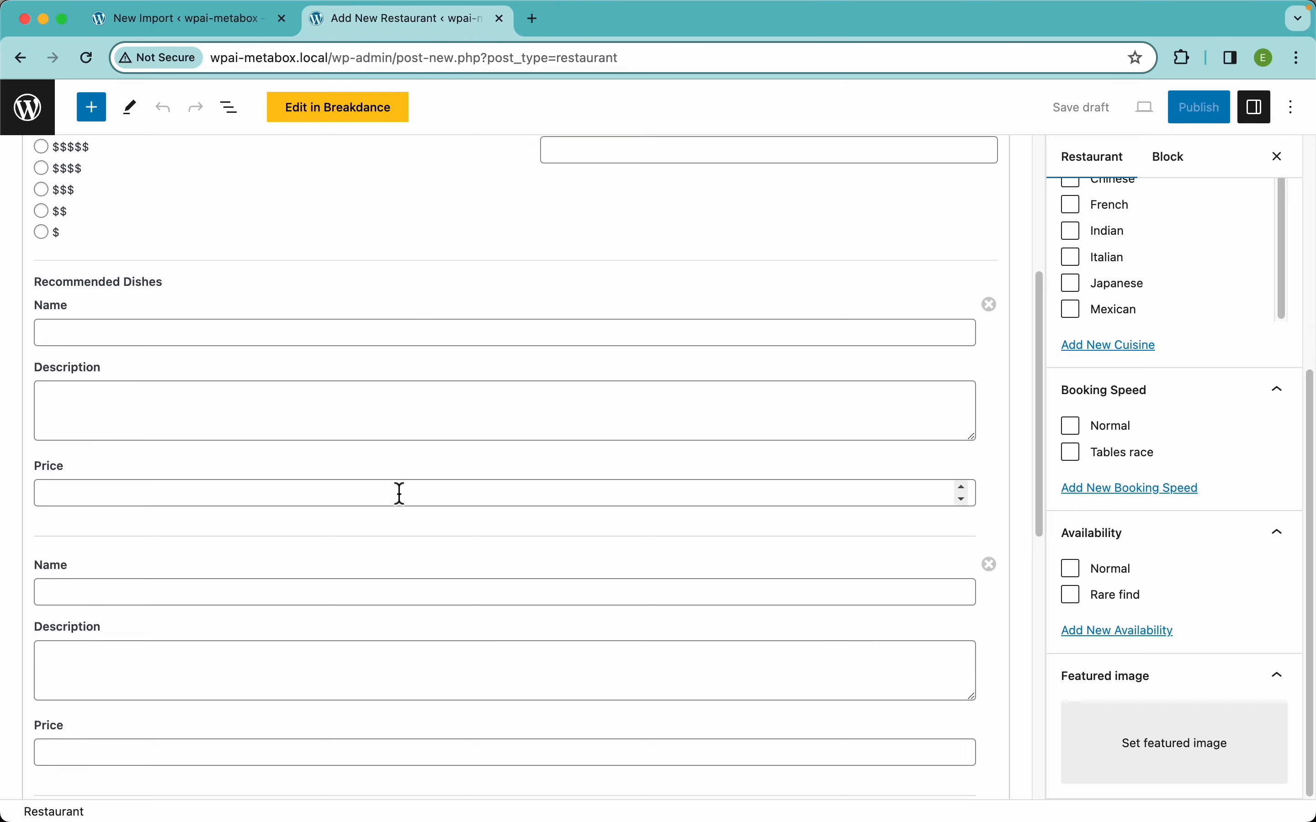
{"action": "scroll", "coordinate": [397, 493], "scroll_direction": "down", "scroll_amount": 5}
{"action": "scroll", "coordinate": [391, 562], "scroll_direction": "down", "scroll_amount": 2}
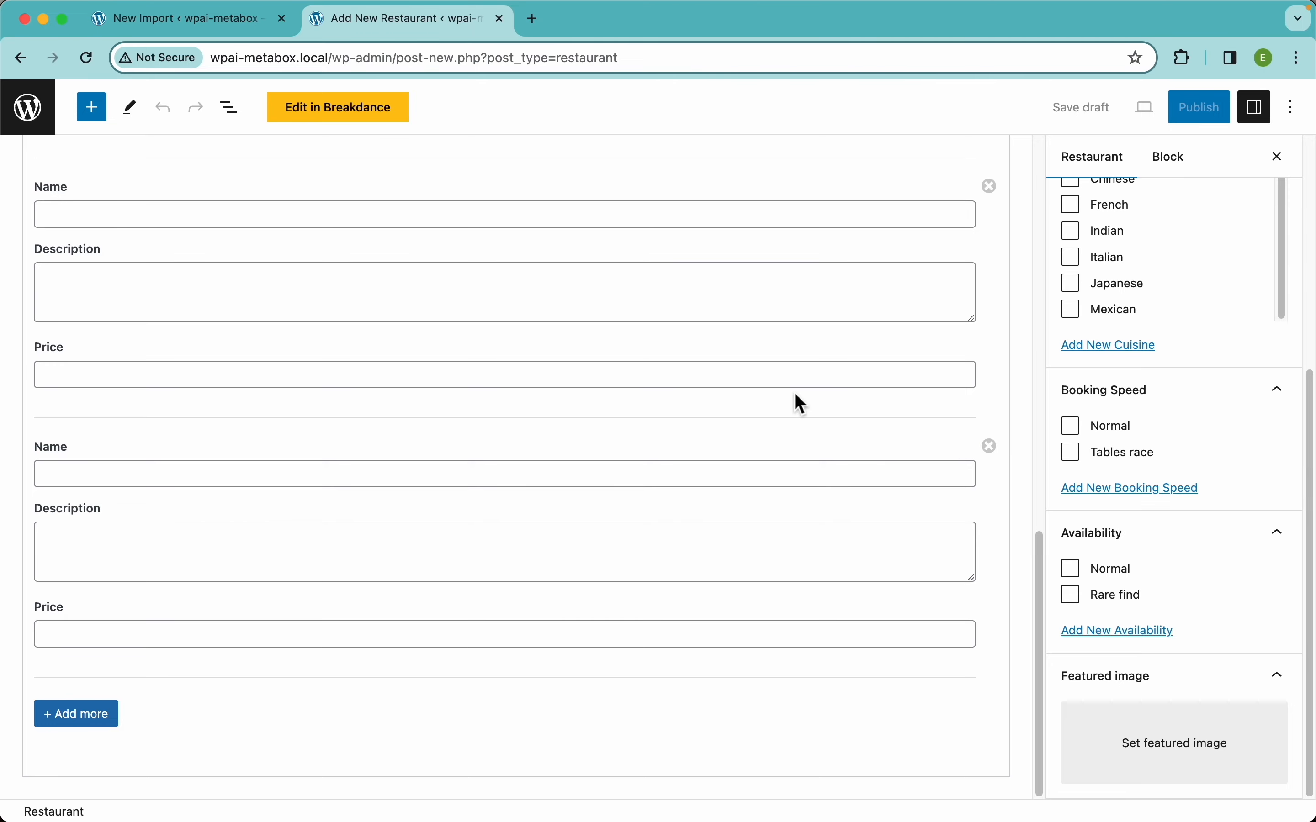
{"action": "left_click", "coordinate": [235, 26]}
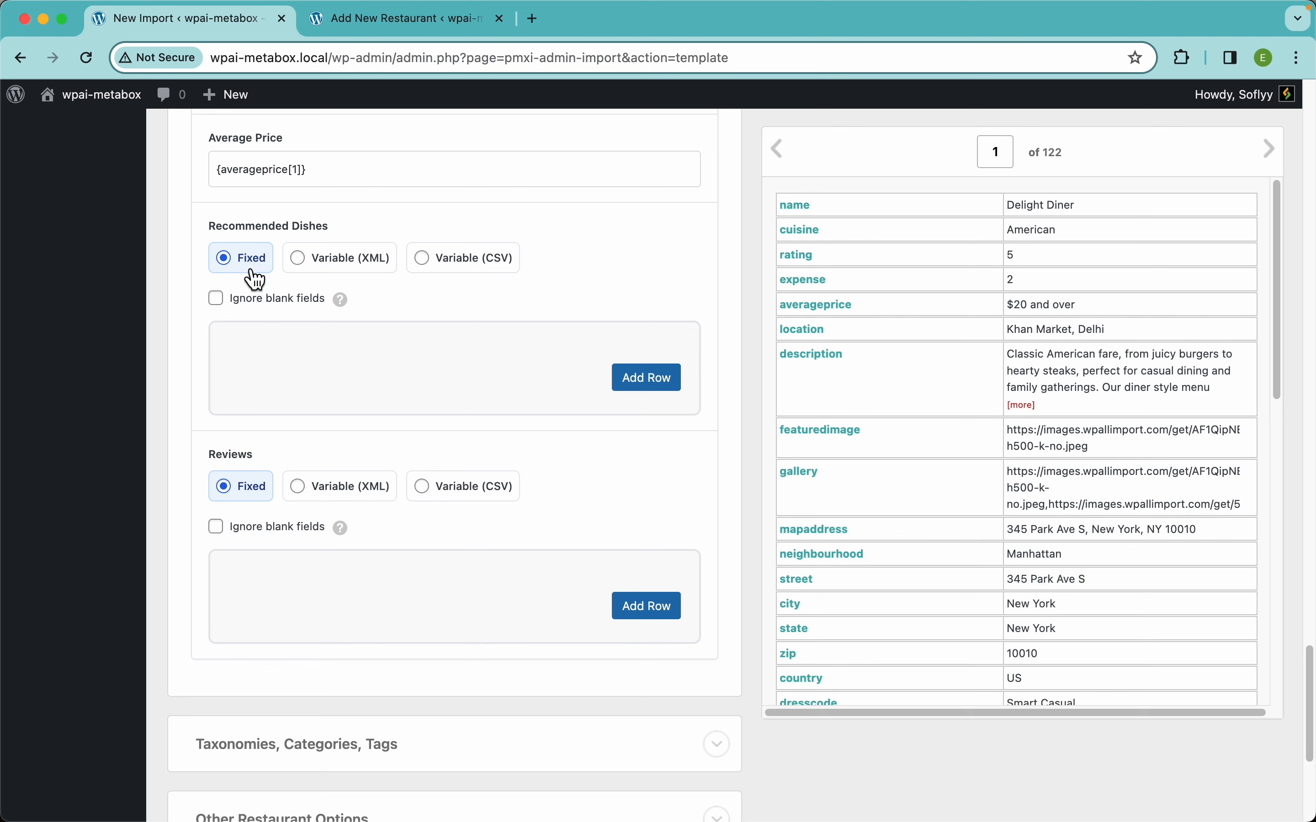
{"action": "scroll", "coordinate": [992, 597], "scroll_direction": "down", "scroll_amount": 10}
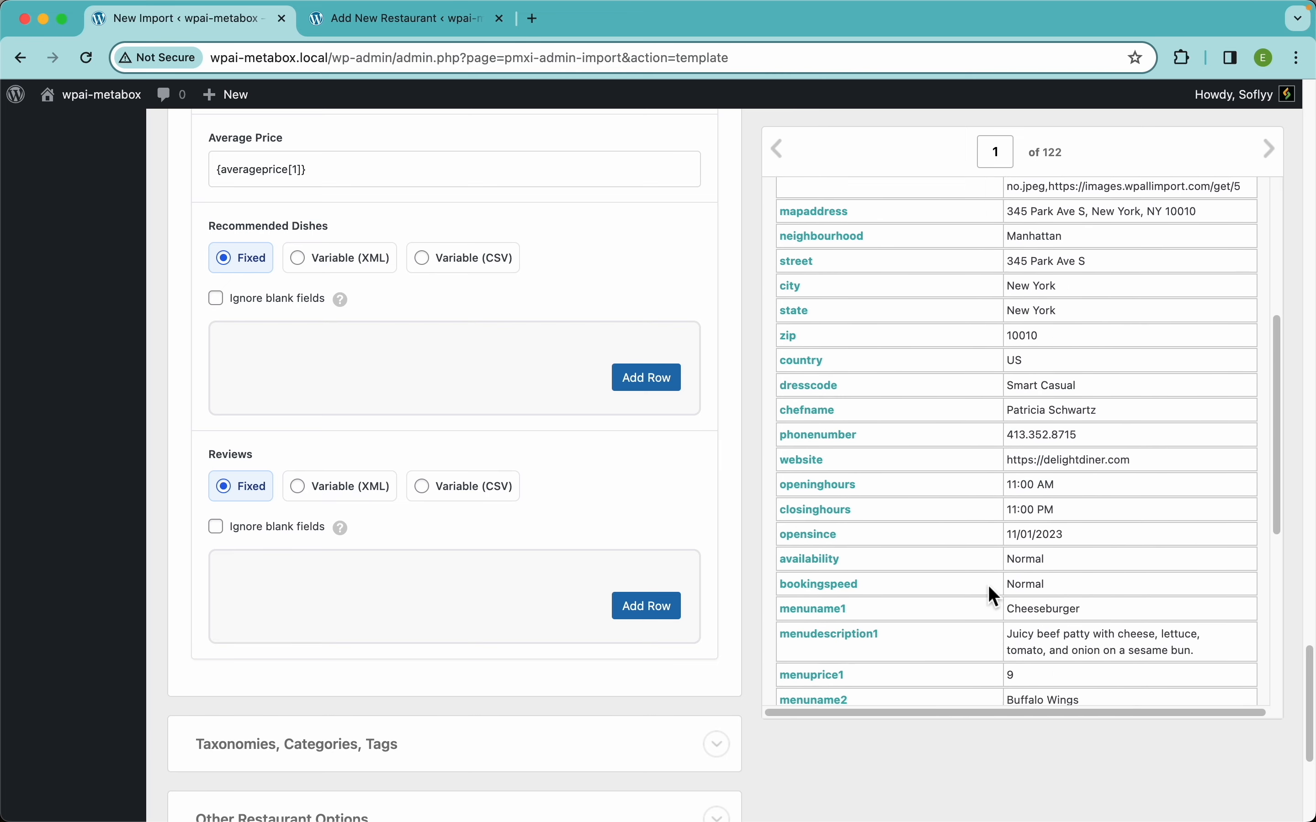
{"action": "scroll", "coordinate": [990, 588], "scroll_direction": "down", "scroll_amount": 4}
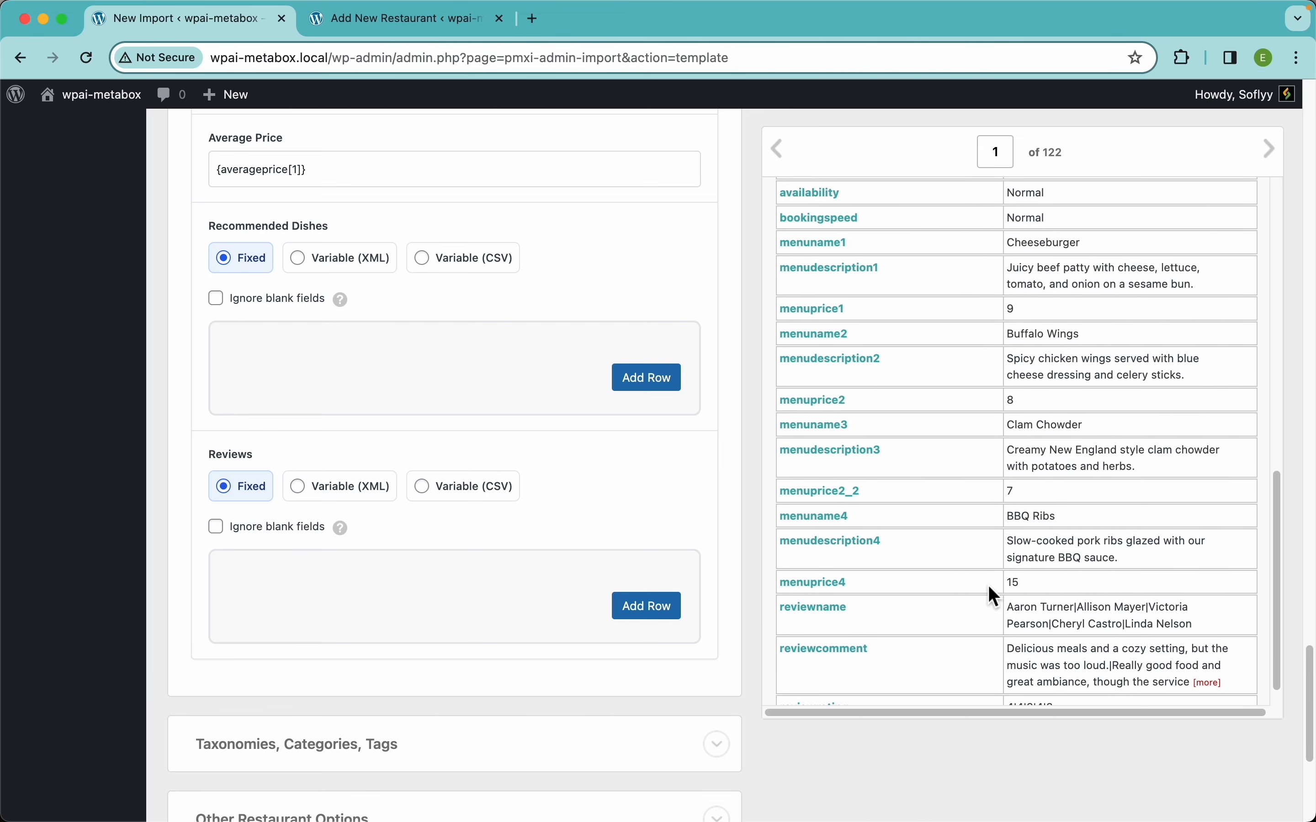
{"action": "scroll", "coordinate": [995, 597], "scroll_direction": "down", "scroll_amount": 1}
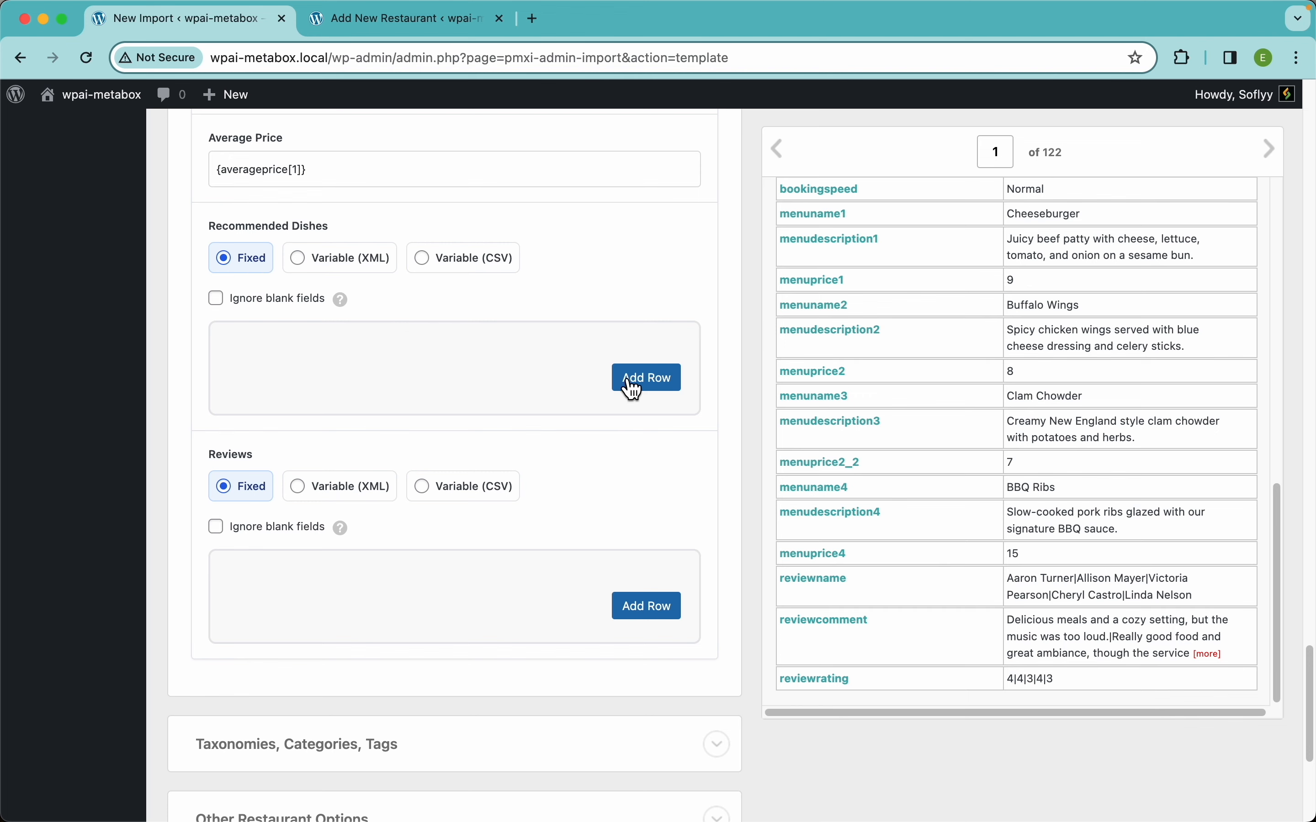
Add four fixed rows to the Recommended Dishes group
{"action": "left_click", "coordinate": [641, 376]}
{"action": "scroll", "coordinate": [597, 471], "scroll_direction": "down", "scroll_amount": 5}
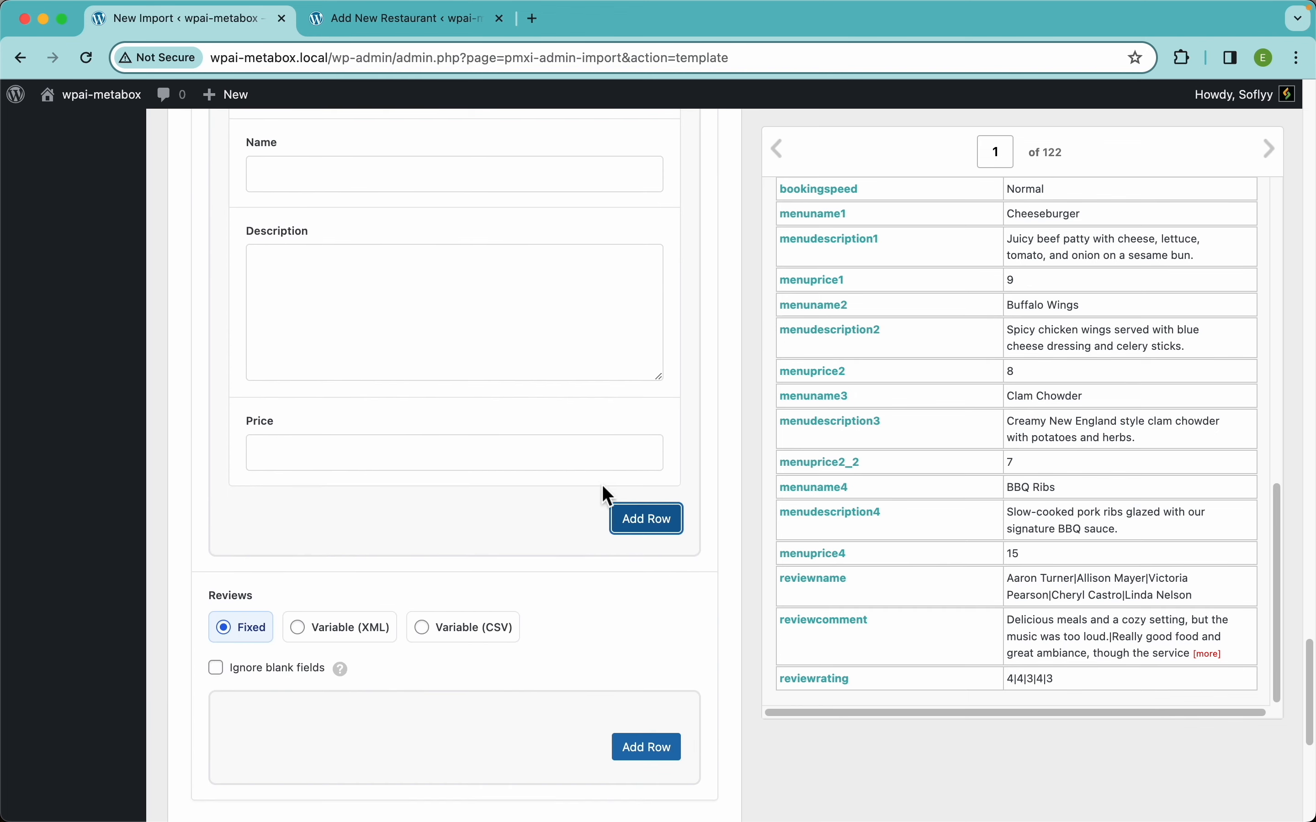
{"action": "left_click", "coordinate": [649, 524]}
{"action": "scroll", "coordinate": [652, 522], "scroll_direction": "down", "scroll_amount": 5}
{"action": "left_click", "coordinate": [671, 468]}
{"action": "scroll", "coordinate": [670, 470], "scroll_direction": "down", "scroll_amount": 6}
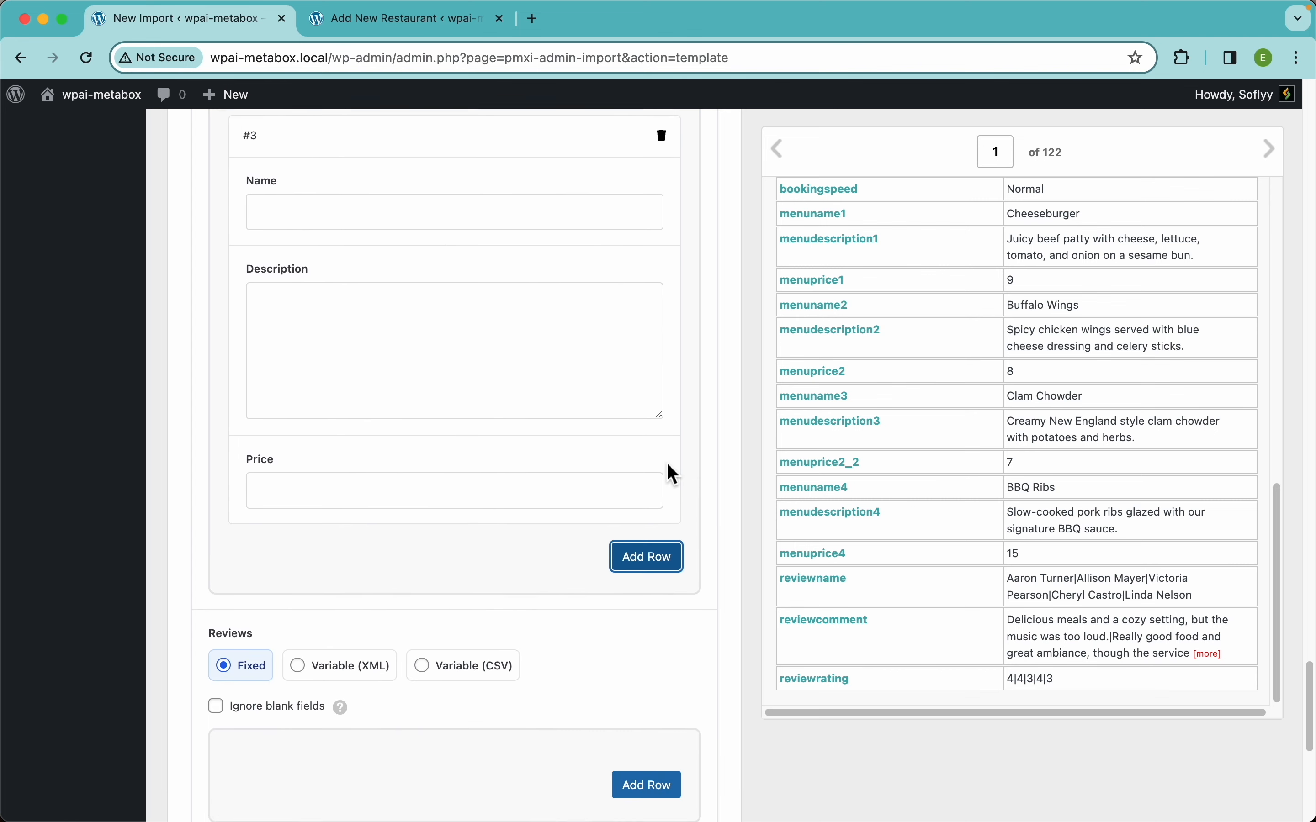
{"action": "left_click", "coordinate": [662, 499]}
{"action": "scroll", "coordinate": [326, 545], "scroll_direction": "up", "scroll_amount": 1}
{"action": "scroll", "coordinate": [397, 546], "scroll_direction": "up", "scroll_amount": 10}
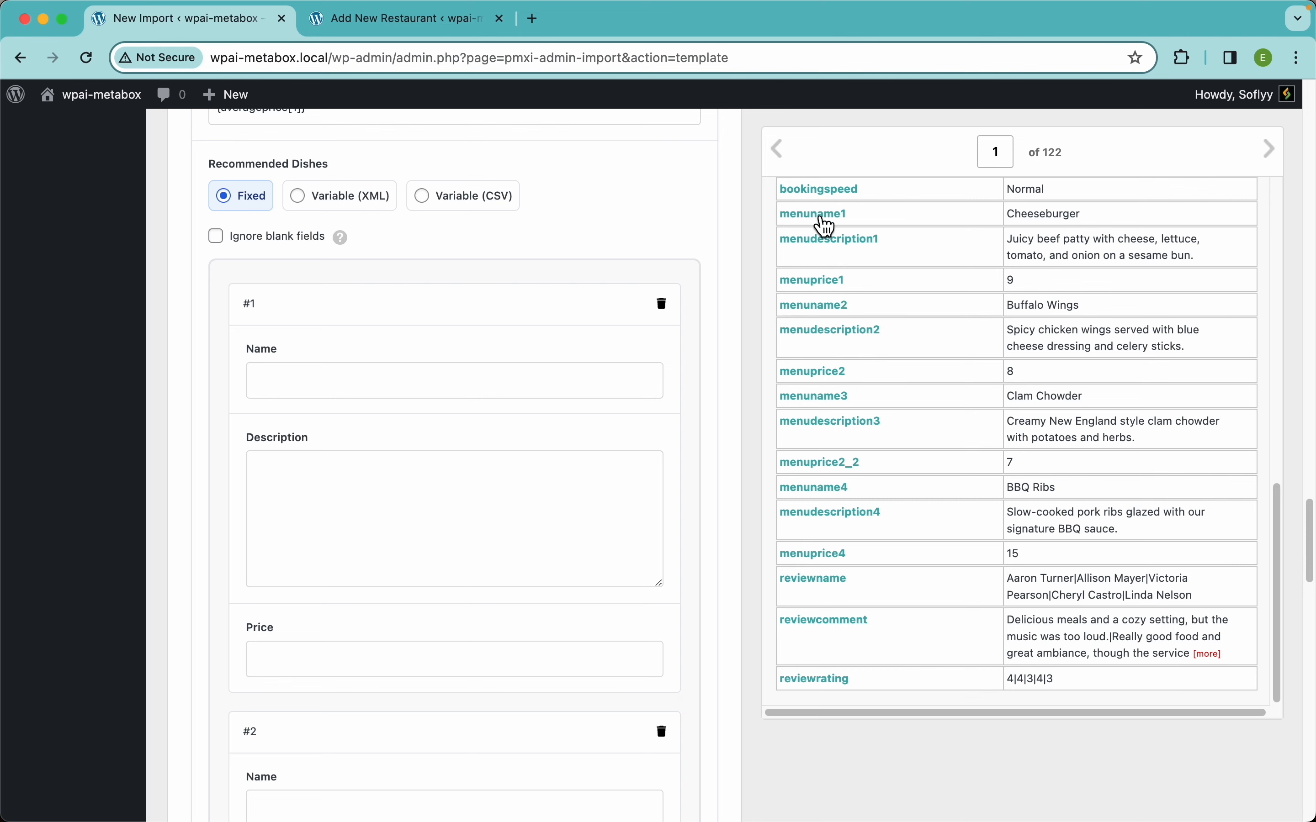
Map dish row #1: Name to {menuname1[1]}, Description to {menudescription1[1]} and Price to {menuprice1[1]}
{"action": "left_click_drag", "start_coordinate": [826, 229], "coordinate": [474, 380]}
{"action": "scroll", "coordinate": [502, 448], "scroll_direction": "down", "scroll_amount": 3}
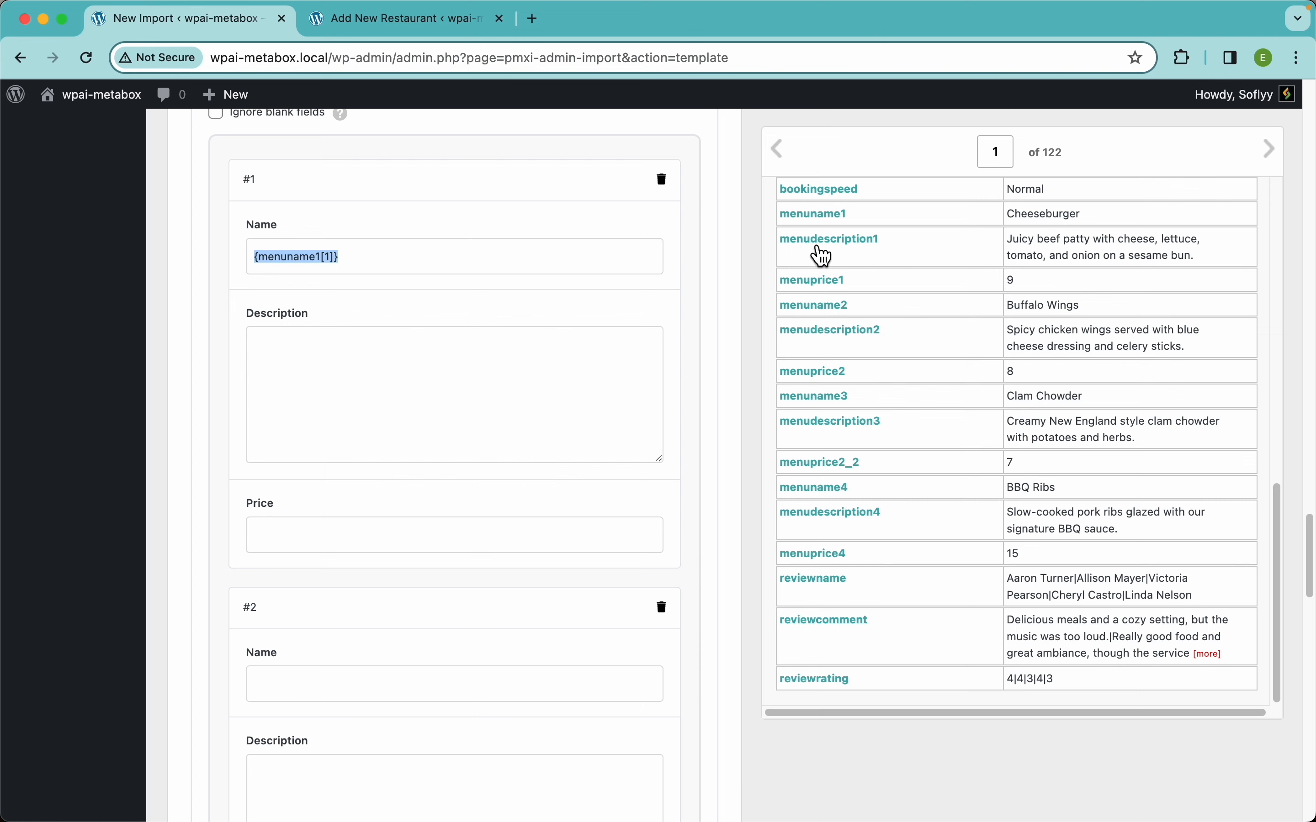
{"action": "left_click_drag", "start_coordinate": [825, 252], "coordinate": [517, 388]}
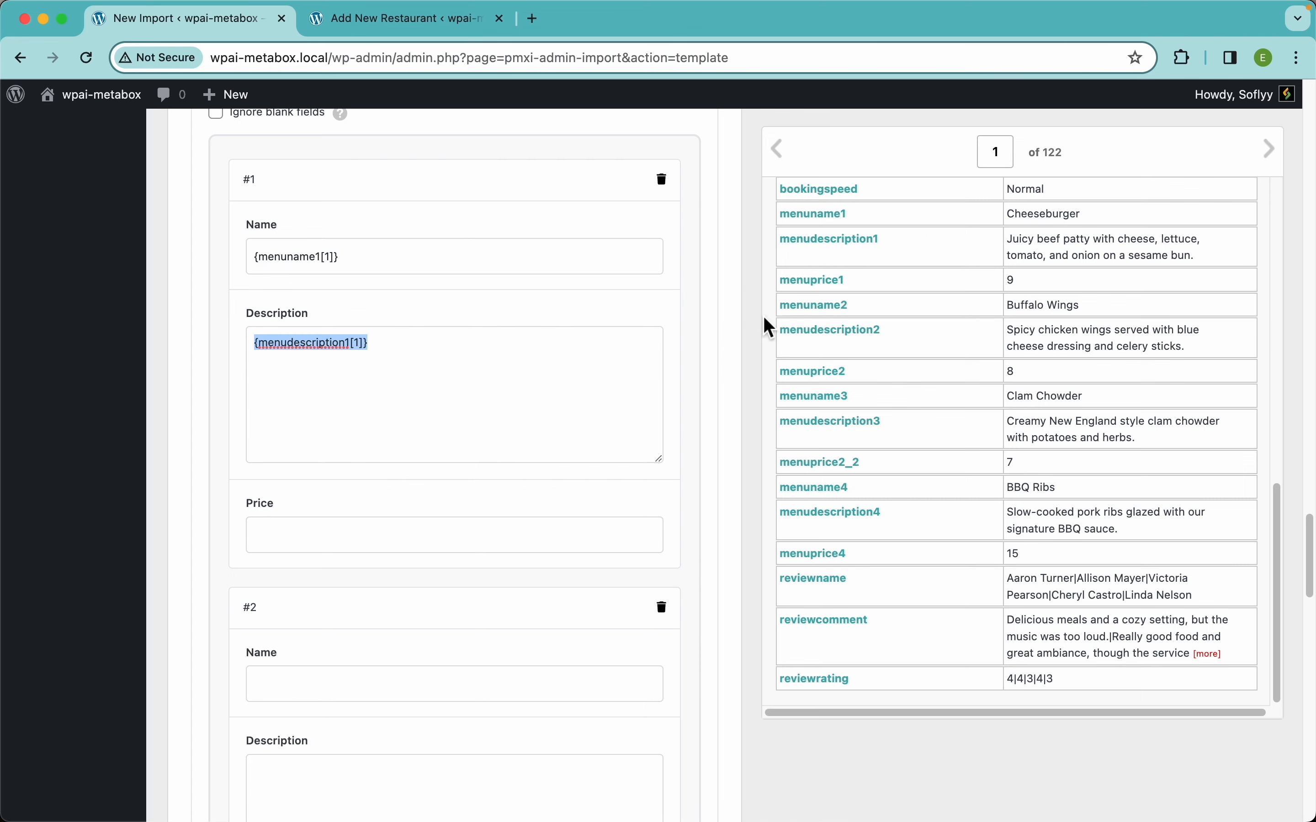
{"action": "left_click_drag", "start_coordinate": [812, 291], "coordinate": [419, 546]}
Map dish row #2: Name to {menuname2[1]}, Description to {menudescription2[1]} and Price to {menuprice2[1]}
{"action": "scroll", "coordinate": [396, 535], "scroll_direction": "down", "scroll_amount": 8}
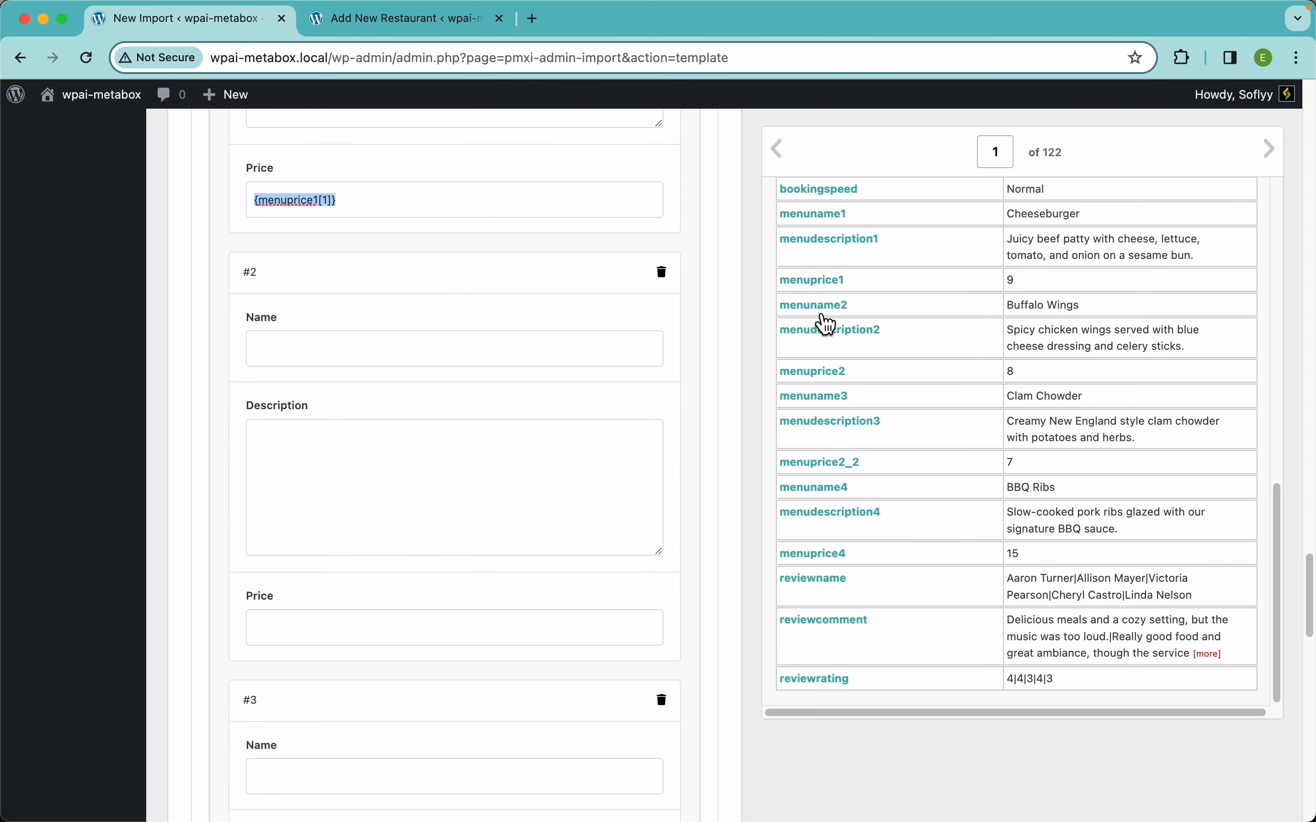
{"action": "left_click_drag", "start_coordinate": [826, 318], "coordinate": [499, 370]}
{"action": "left_click_drag", "start_coordinate": [837, 338], "coordinate": [558, 438]}
{"action": "left_click_drag", "start_coordinate": [806, 388], "coordinate": [475, 640]}
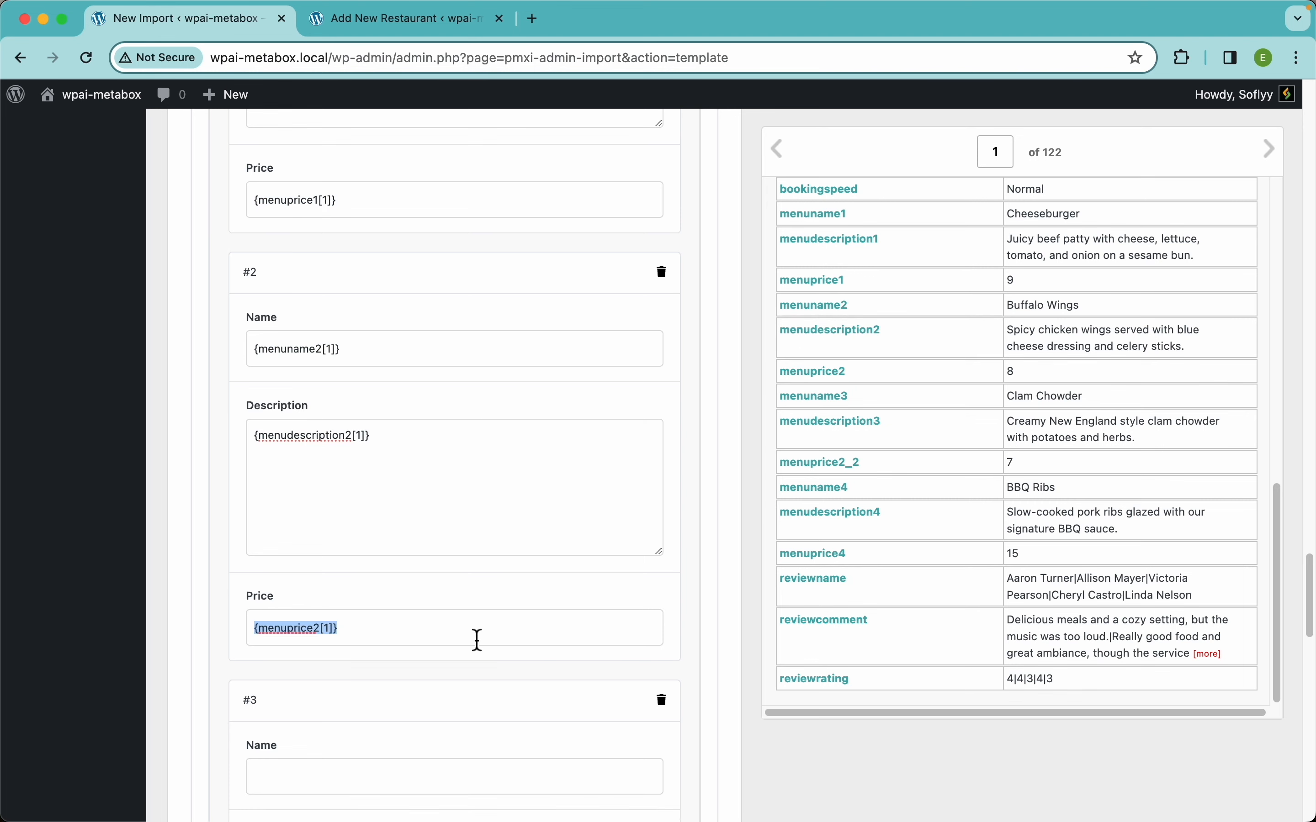
Map dish row #3's Name and Description to the menuname3 and menudescription3 elements, and its Price to {menuprice2_2[1]}
{"action": "scroll", "coordinate": [475, 640], "scroll_direction": "down", "scroll_amount": 10}
{"action": "left_click_drag", "start_coordinate": [818, 399], "coordinate": [609, 340]}
{"action": "left_click_drag", "start_coordinate": [829, 440], "coordinate": [563, 456]}
{"action": "scroll", "coordinate": [625, 440], "scroll_direction": "down", "scroll_amount": 3}
{"action": "left_click_drag", "start_coordinate": [818, 474], "coordinate": [560, 433]}
Map dish row #4's Name to the menuname4 element, Description to {menudescription4[1]} and Price to {menuprice4[1]}
{"action": "scroll", "coordinate": [501, 528], "scroll_direction": "down", "scroll_amount": 5}
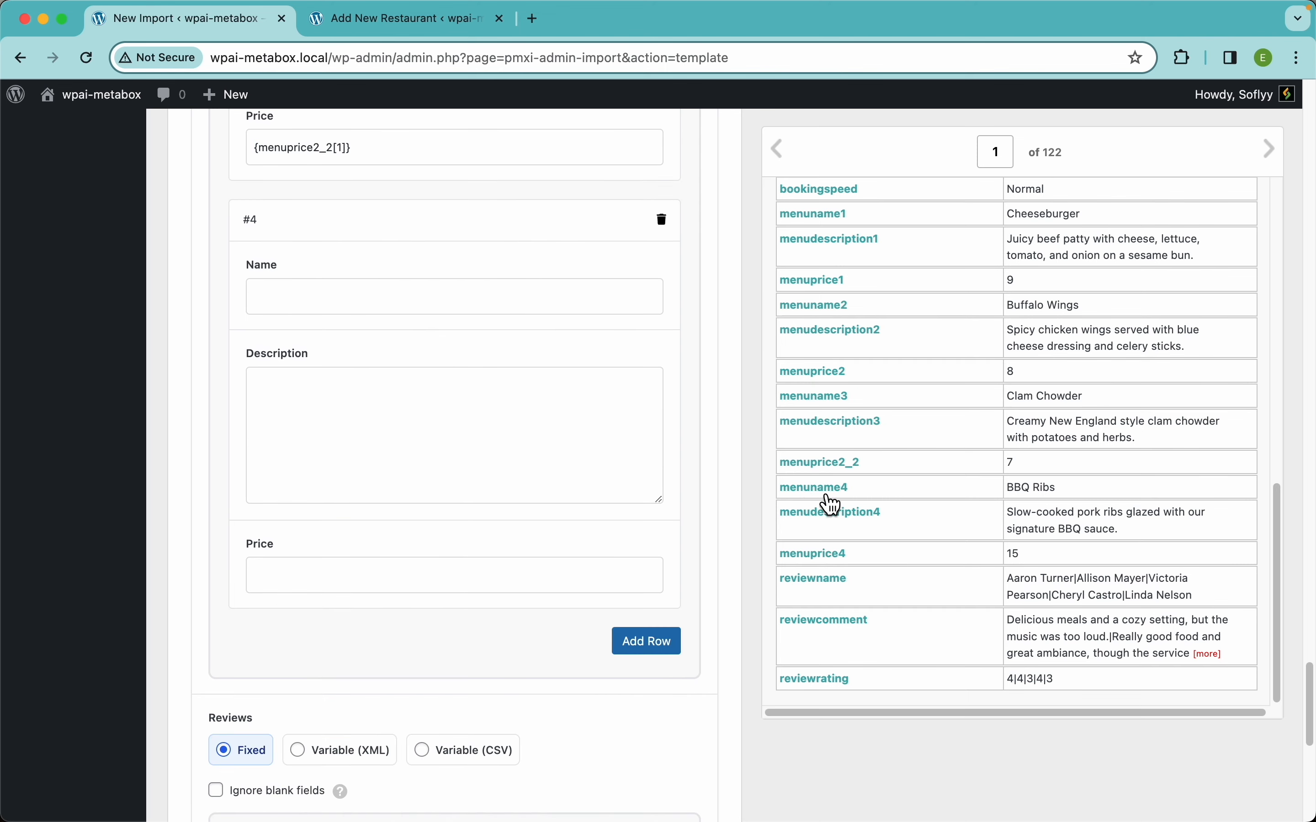
{"action": "left_click_drag", "start_coordinate": [828, 500], "coordinate": [443, 318]}
{"action": "left_click_drag", "start_coordinate": [848, 532], "coordinate": [535, 433]}
{"action": "left_click_drag", "start_coordinate": [832, 568], "coordinate": [514, 596]}
Compare the mapped dish rows with the repeating Recommended Dishes fields on the new restaurant page
{"action": "scroll", "coordinate": [489, 479], "scroll_direction": "up", "scroll_amount": 10}
{"action": "scroll", "coordinate": [495, 486], "scroll_direction": "up", "scroll_amount": 5}
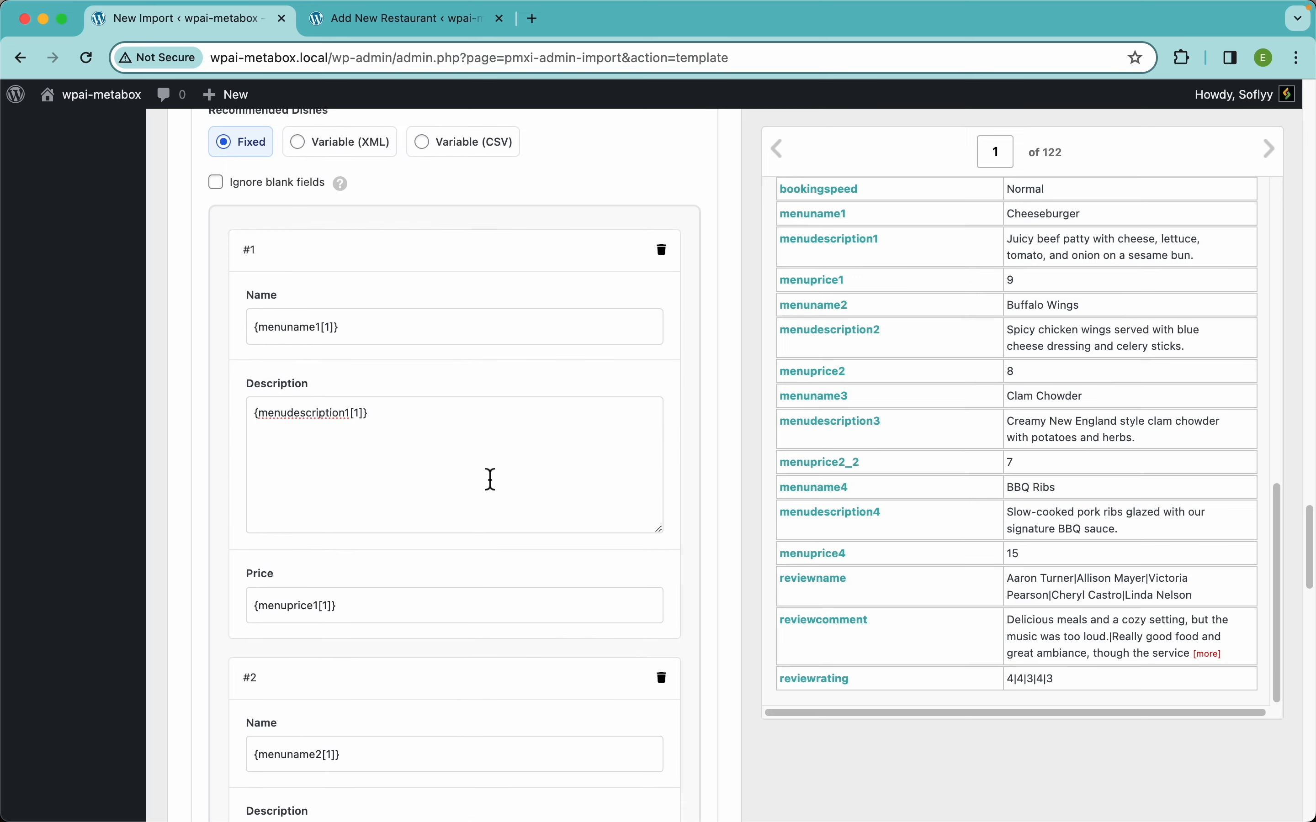
{"action": "left_click", "coordinate": [378, 31]}
{"action": "scroll", "coordinate": [495, 548], "scroll_direction": "up", "scroll_amount": 15}
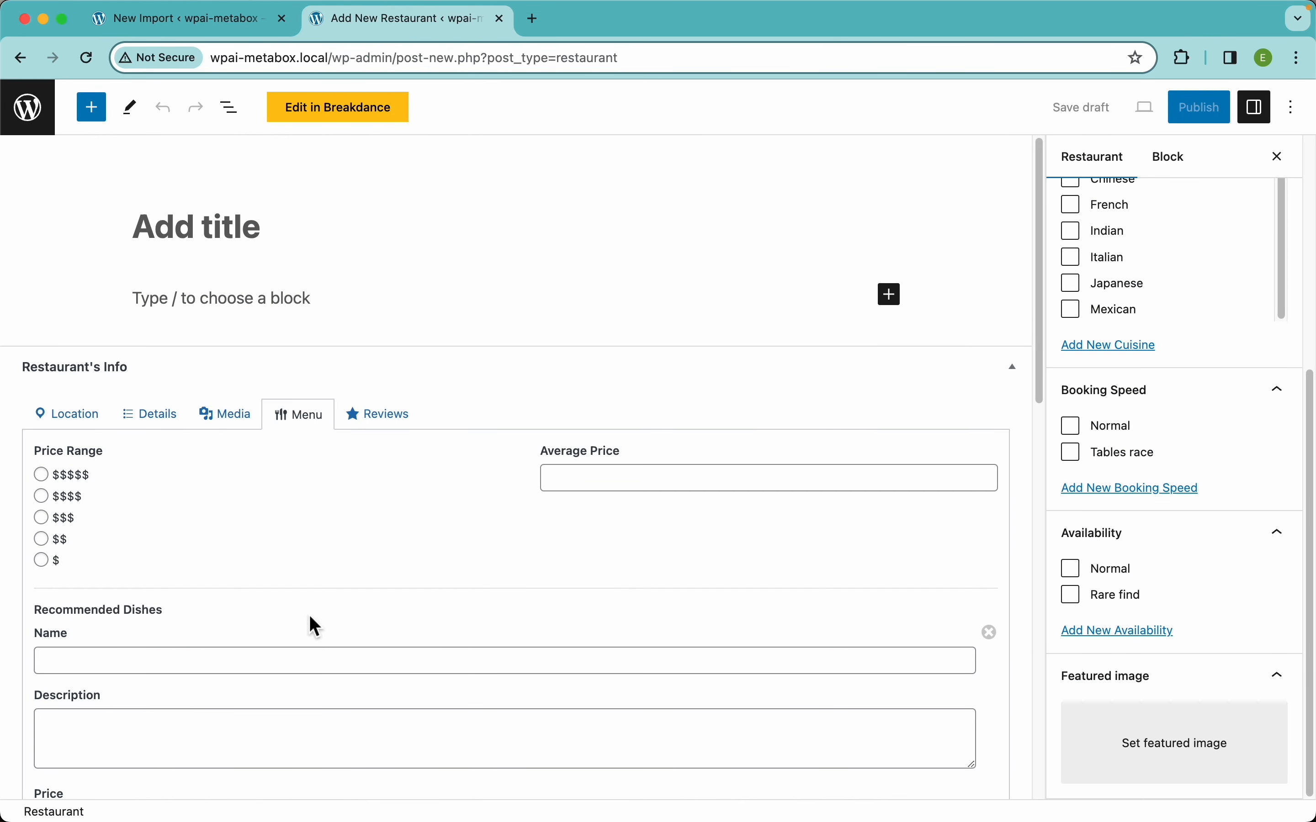
{"action": "scroll", "coordinate": [320, 623], "scroll_direction": "down", "scroll_amount": 5}
{"action": "scroll", "coordinate": [334, 616], "scroll_direction": "down", "scroll_amount": 4}
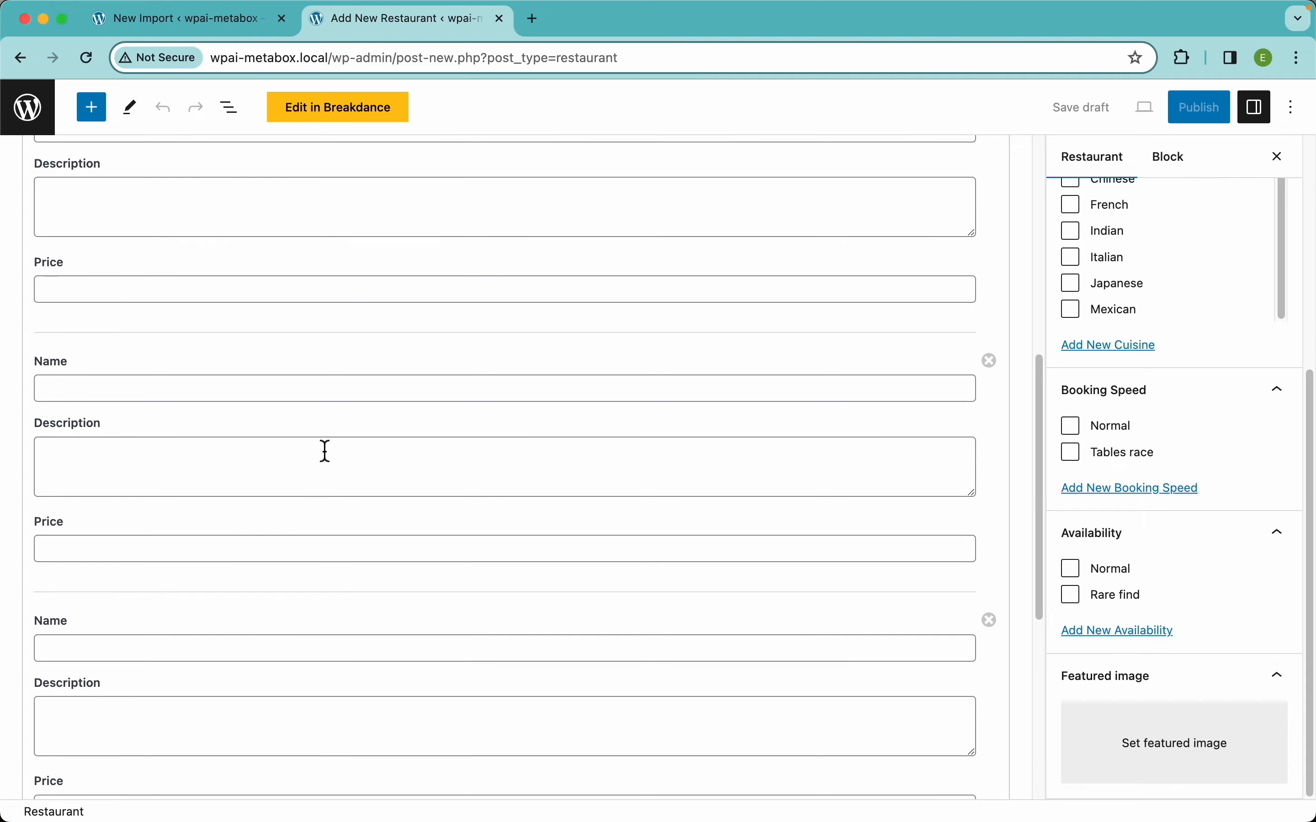
{"action": "left_click", "coordinate": [220, 20]}
Examine the reviewname, reviewcomment and reviewrating elements and the corresponding Reviews fields on the new restaurant page
{"action": "scroll", "coordinate": [521, 414], "scroll_direction": "down", "scroll_amount": 20}
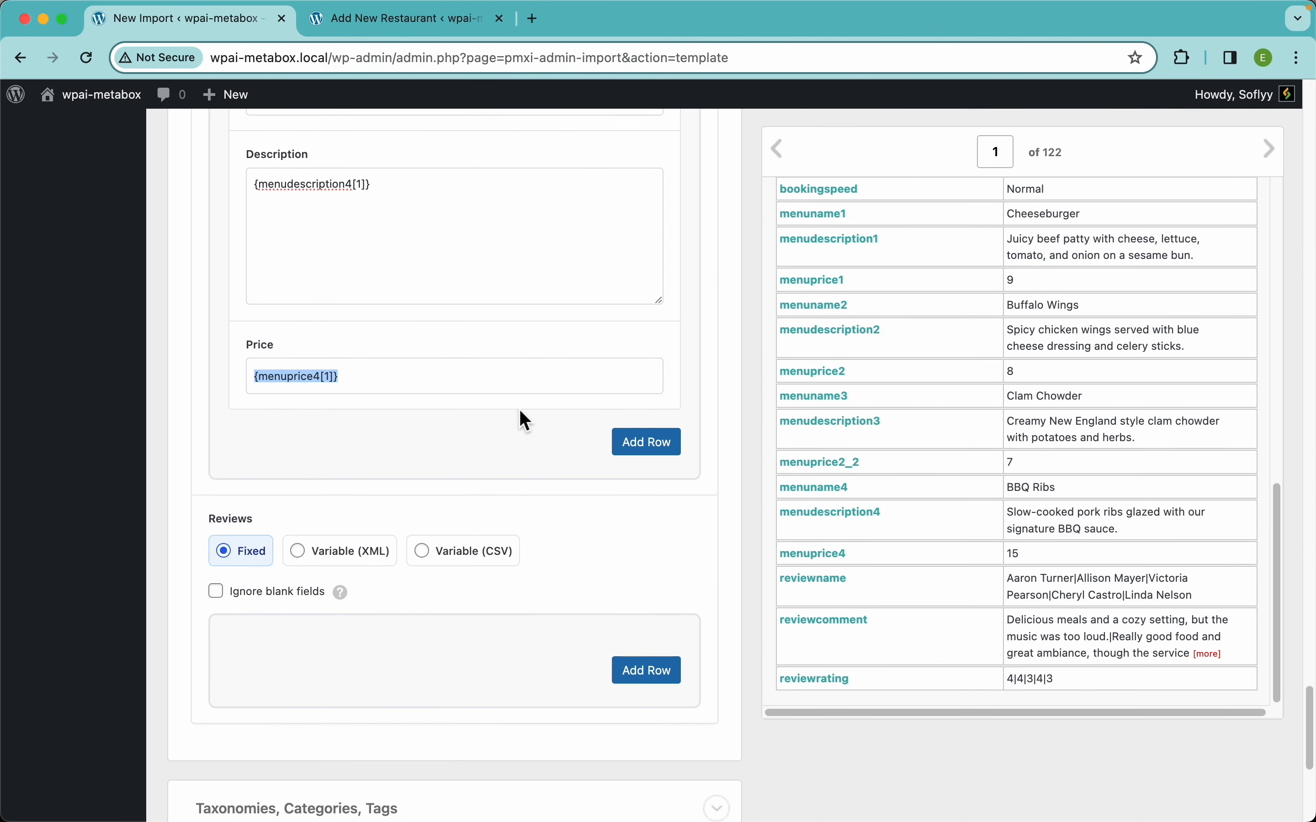
{"action": "scroll", "coordinate": [520, 412], "scroll_direction": "down", "scroll_amount": 1}
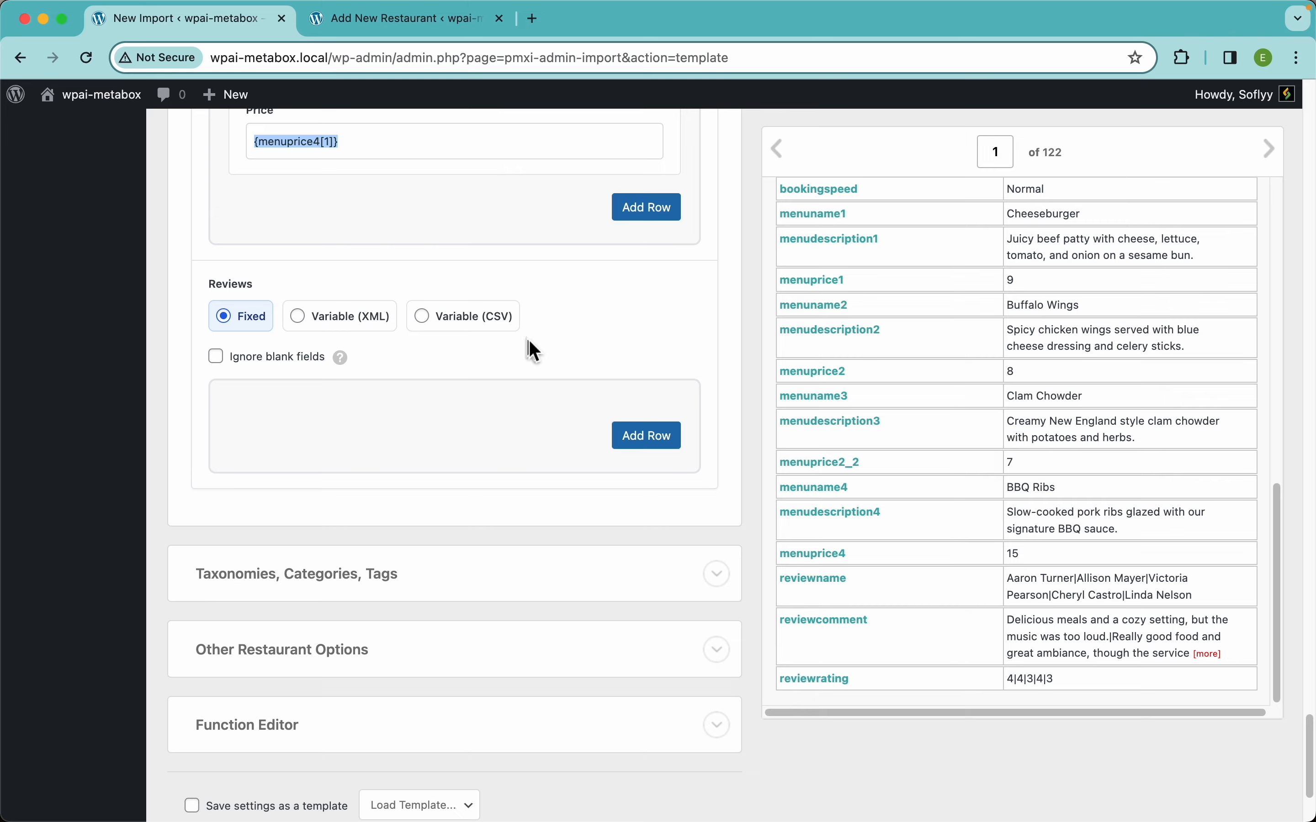
{"action": "scroll", "coordinate": [953, 605], "scroll_direction": "down", "scroll_amount": 3}
{"action": "scroll", "coordinate": [1057, 589], "scroll_direction": "up", "scroll_amount": 5}
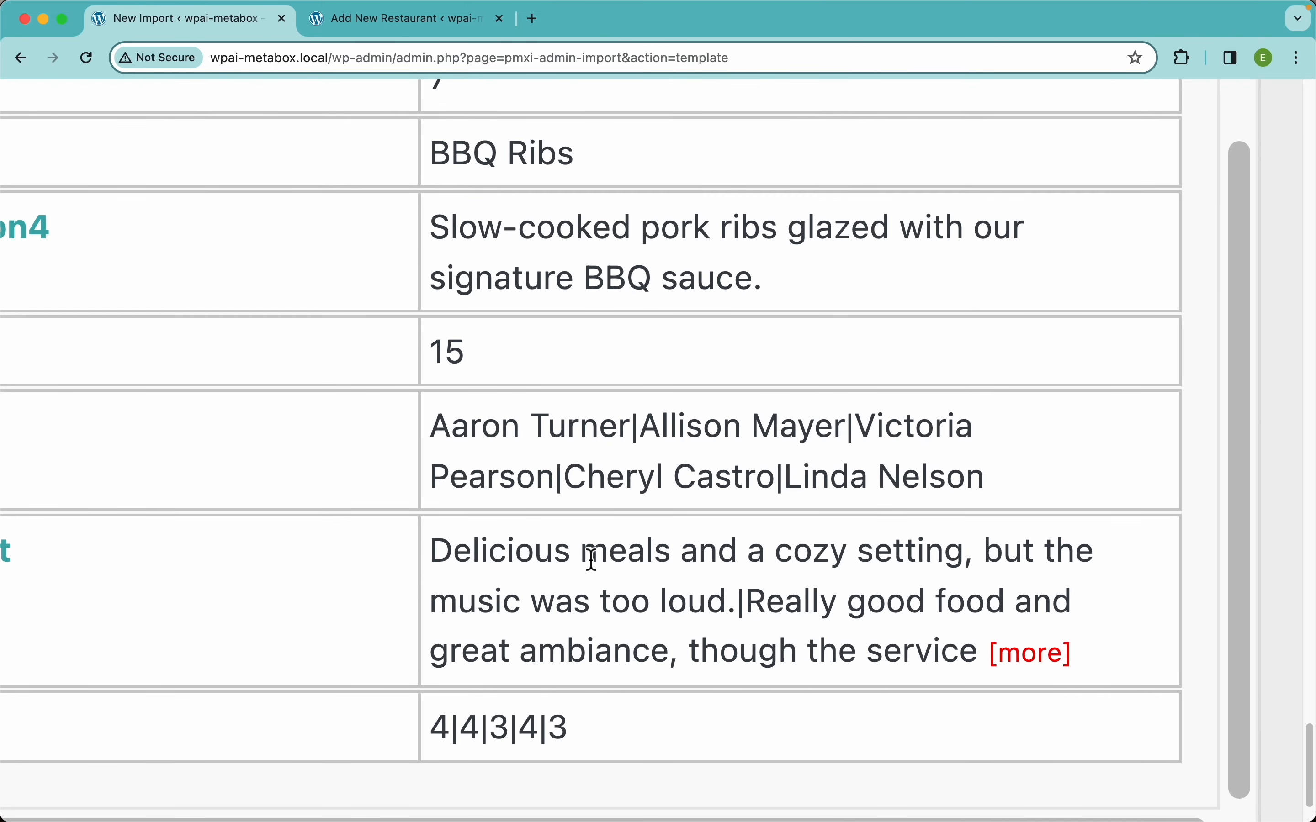
{"action": "scroll", "coordinate": [593, 560], "scroll_direction": "left", "scroll_amount": 5}
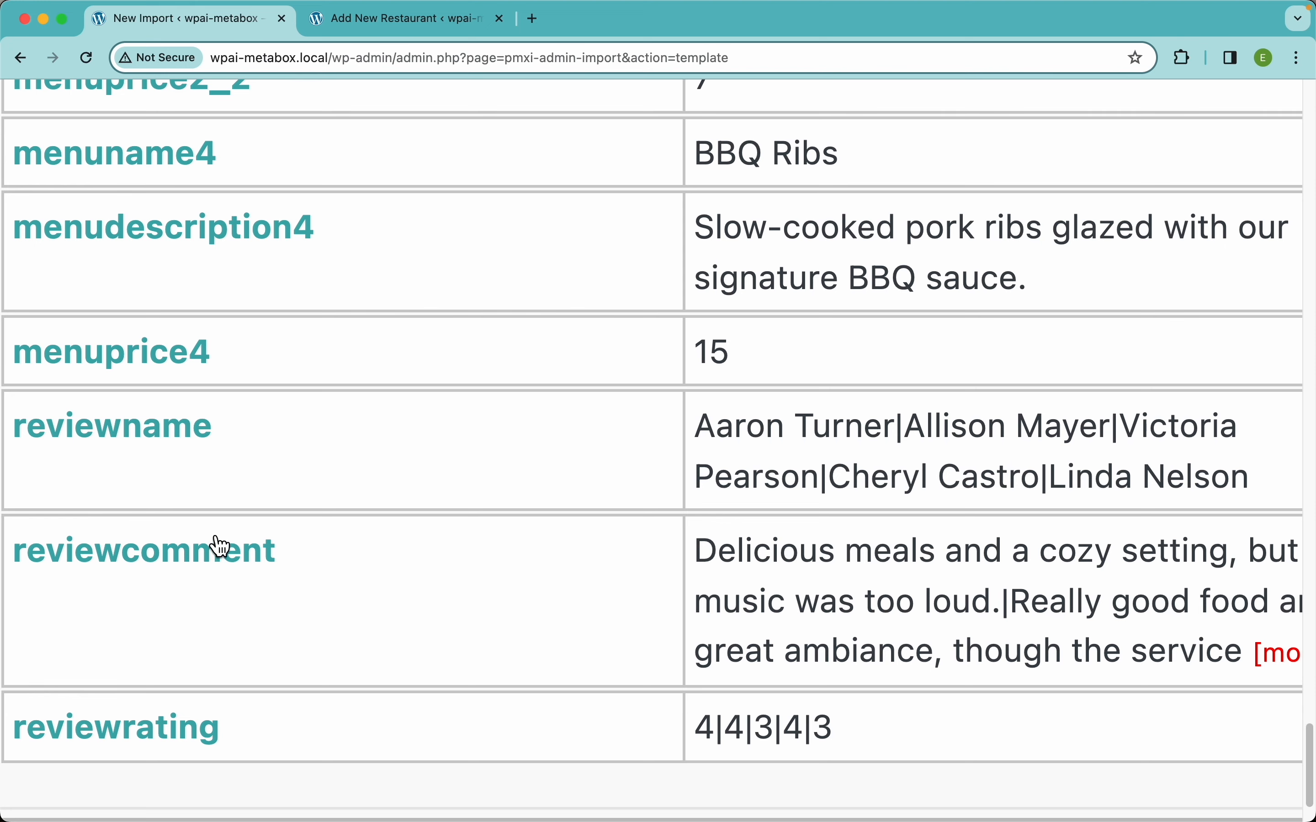
{"action": "left_click", "coordinate": [421, 22]}
{"action": "scroll", "coordinate": [459, 303], "scroll_direction": "up", "scroll_amount": 10}
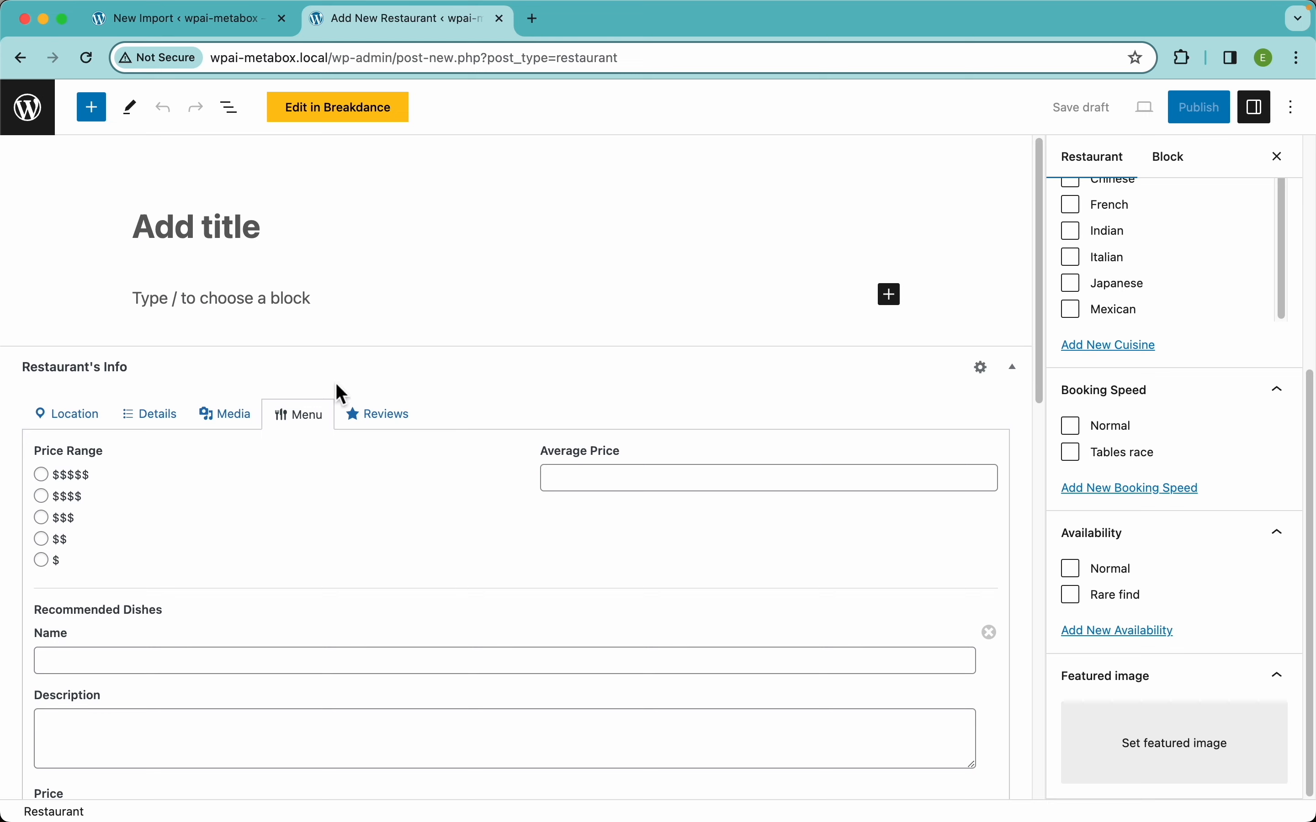
{"action": "left_click", "coordinate": [392, 419]}
{"action": "scroll", "coordinate": [343, 538], "scroll_direction": "down", "scroll_amount": 2}
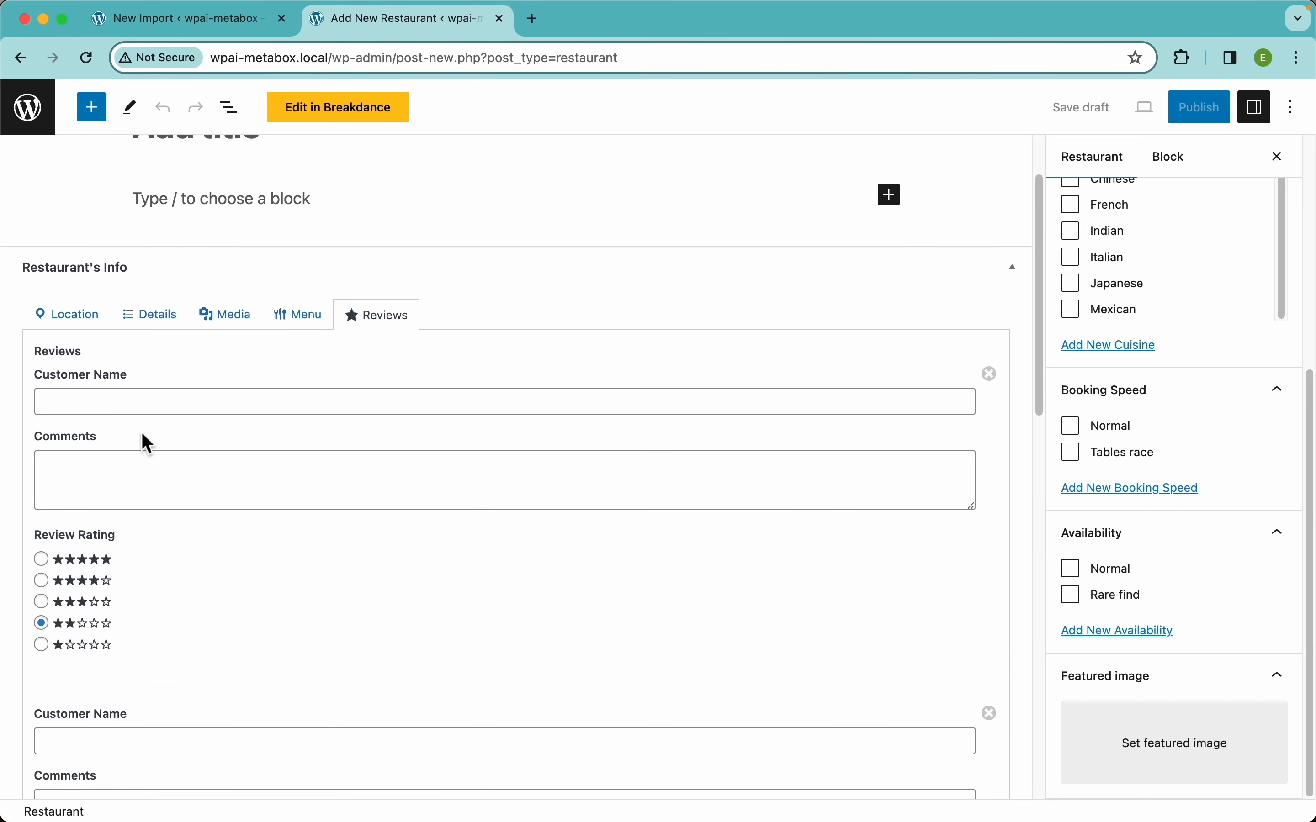
{"action": "left_click", "coordinate": [94, 581]}
Examine how the reviewname, reviewcomment and reviewrating values of the first record are separated and correspond to each other
{"action": "left_click", "coordinate": [212, 25]}
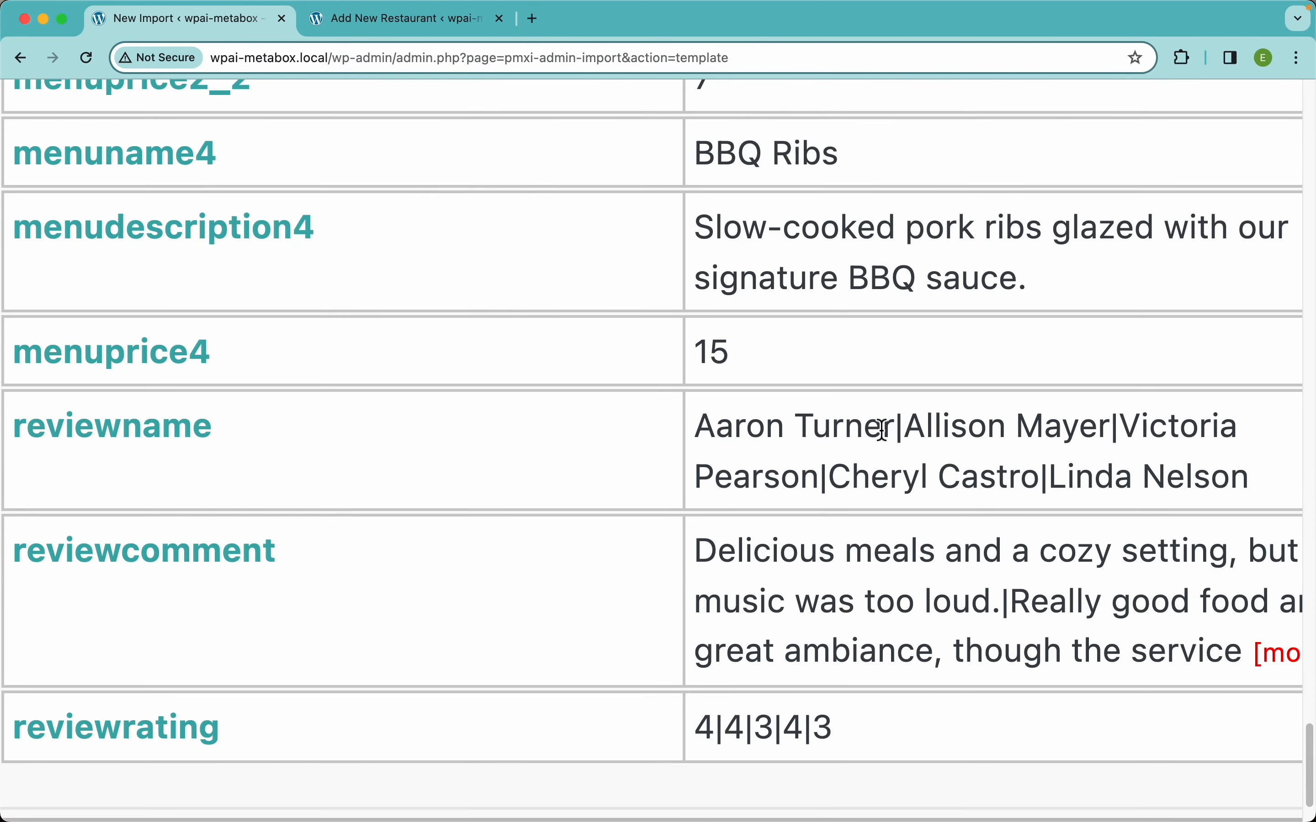
{"action": "left_click_drag", "start_coordinate": [896, 429], "coordinate": [912, 428]}
{"action": "left_click_drag", "start_coordinate": [1110, 429], "coordinate": [945, 425]}
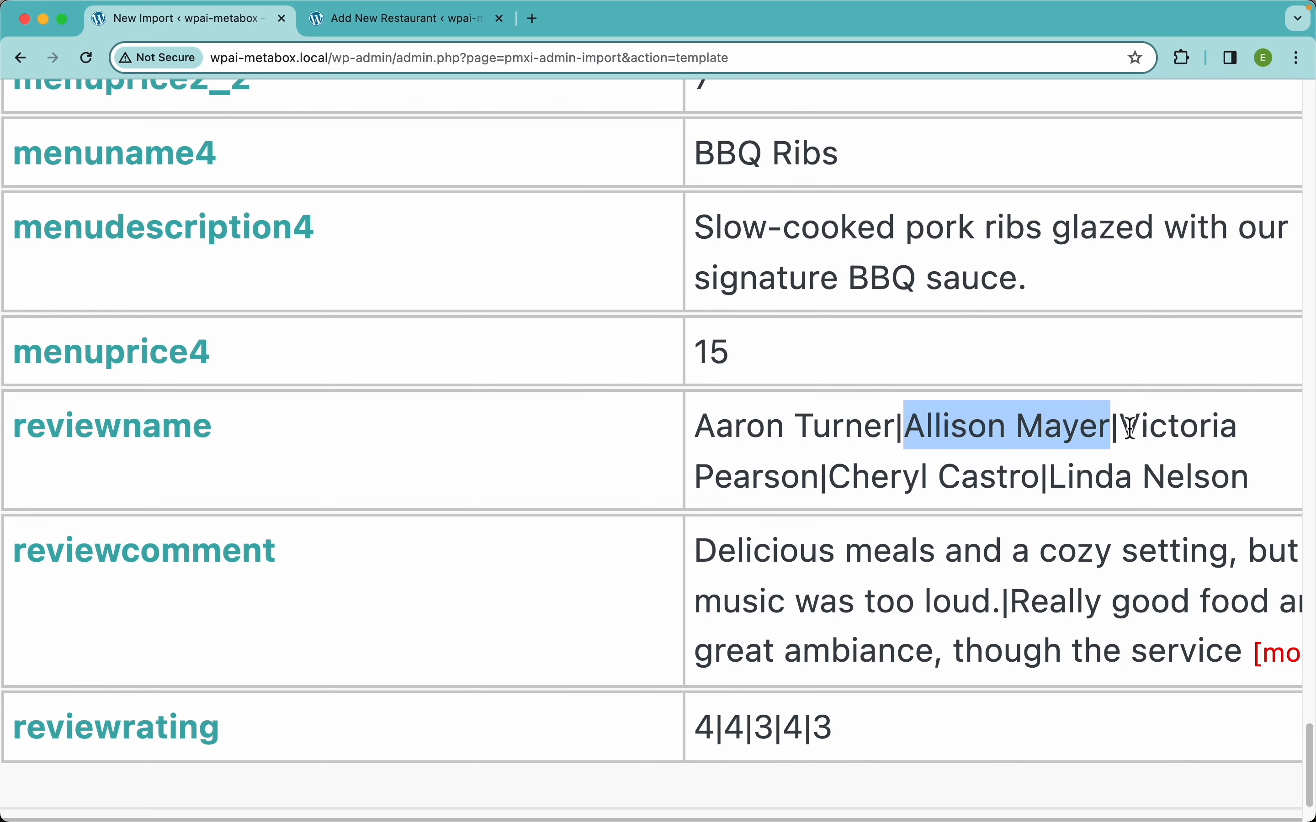
{"action": "left_click_drag", "start_coordinate": [1121, 428], "coordinate": [825, 479]}
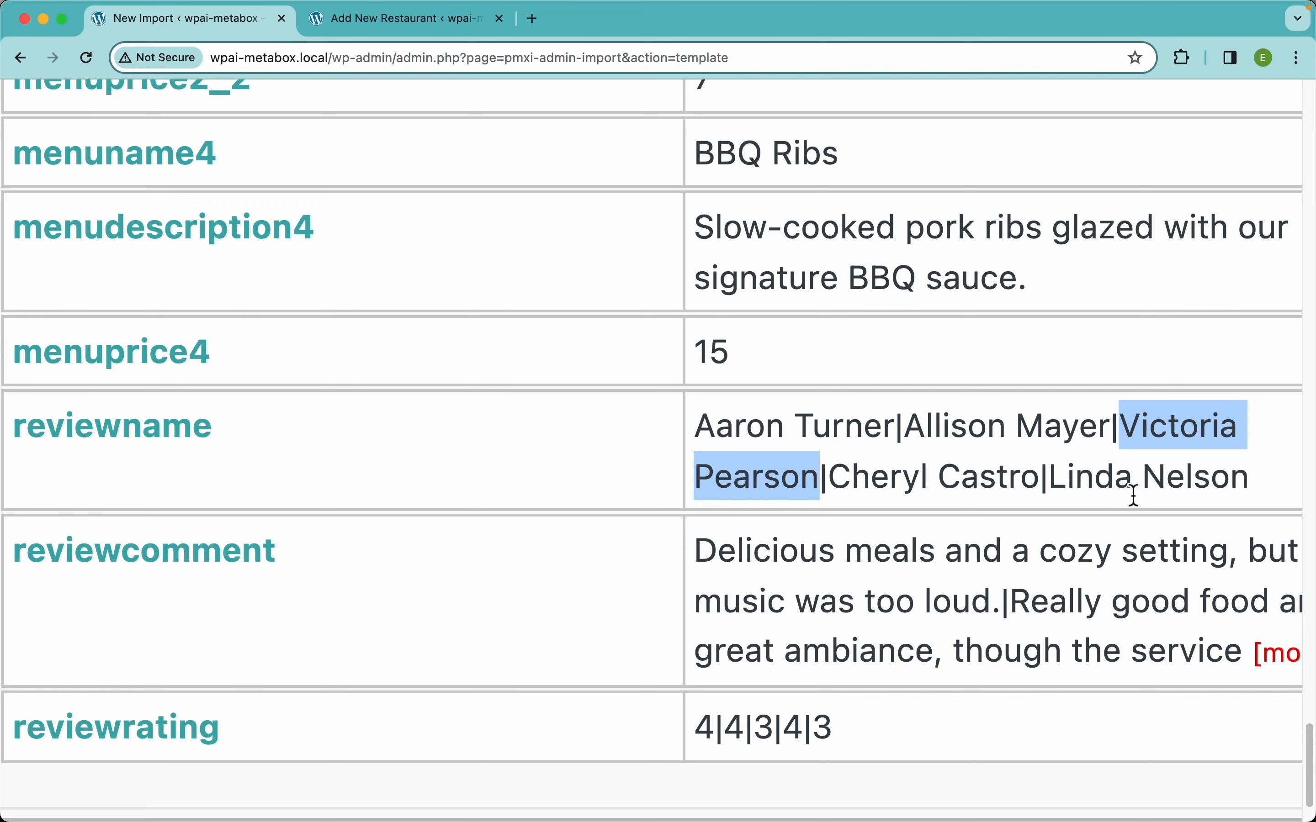
{"action": "left_click", "coordinate": [937, 446]}
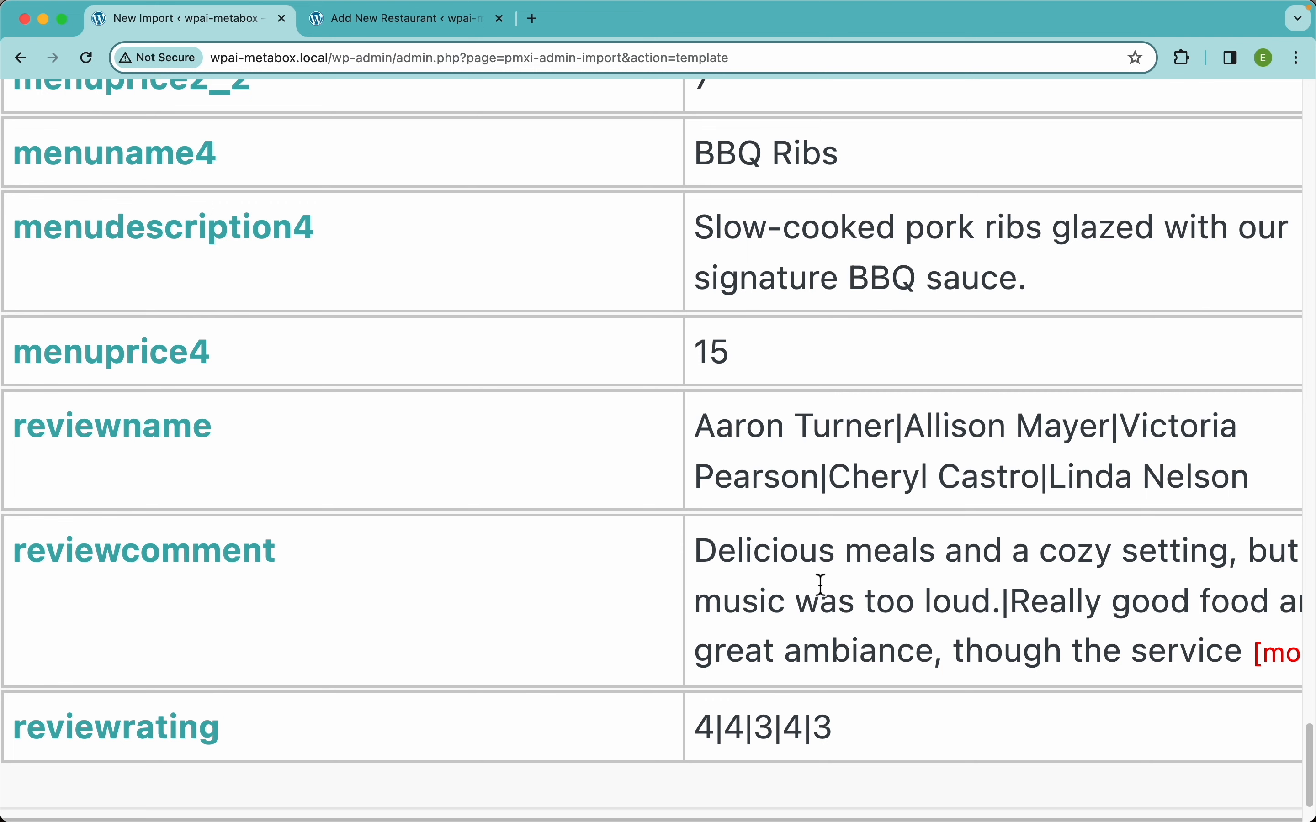
{"action": "left_click_drag", "start_coordinate": [727, 730], "coordinate": [718, 730]}
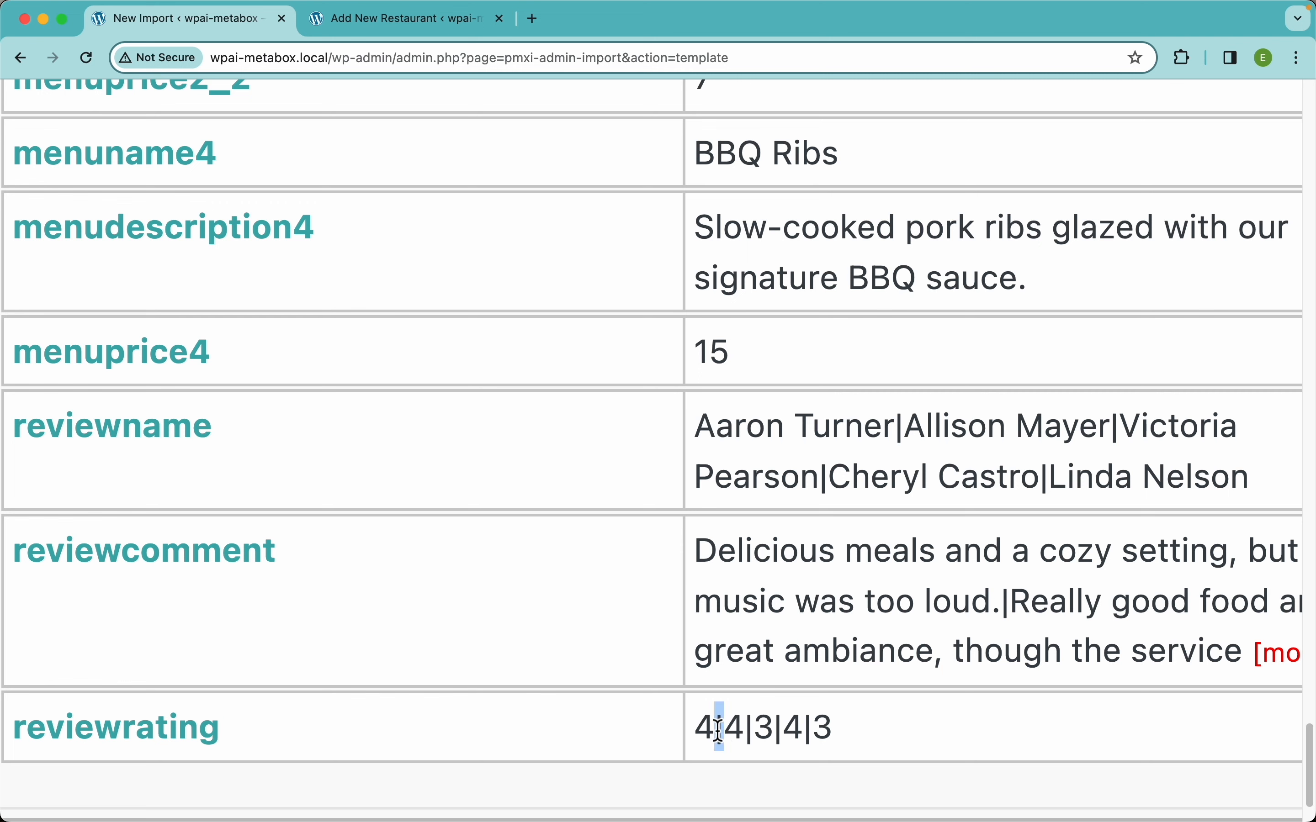
{"action": "left_click", "coordinate": [841, 728]}
{"action": "left_click_drag", "start_coordinate": [895, 430], "coordinate": [706, 440]}
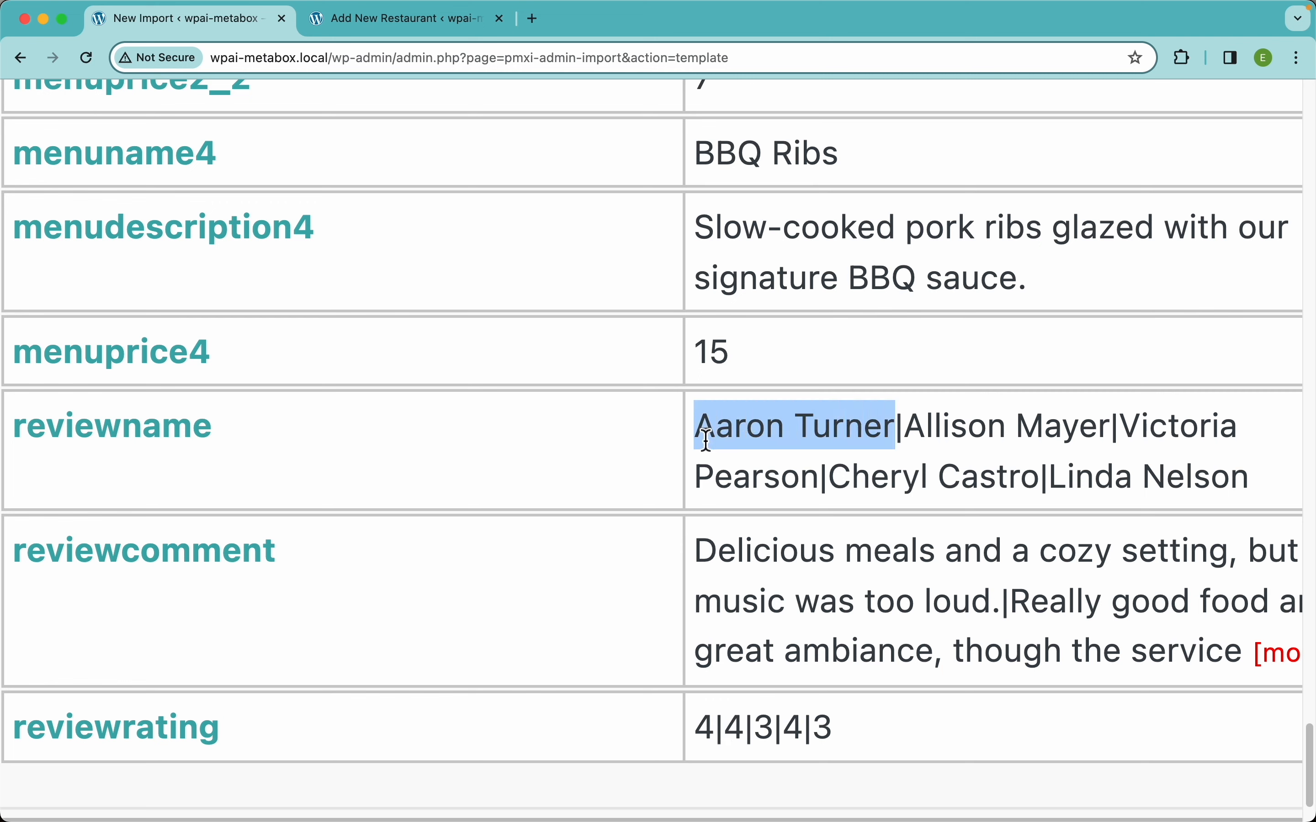
{"action": "left_click_drag", "start_coordinate": [707, 554], "coordinate": [996, 597]}
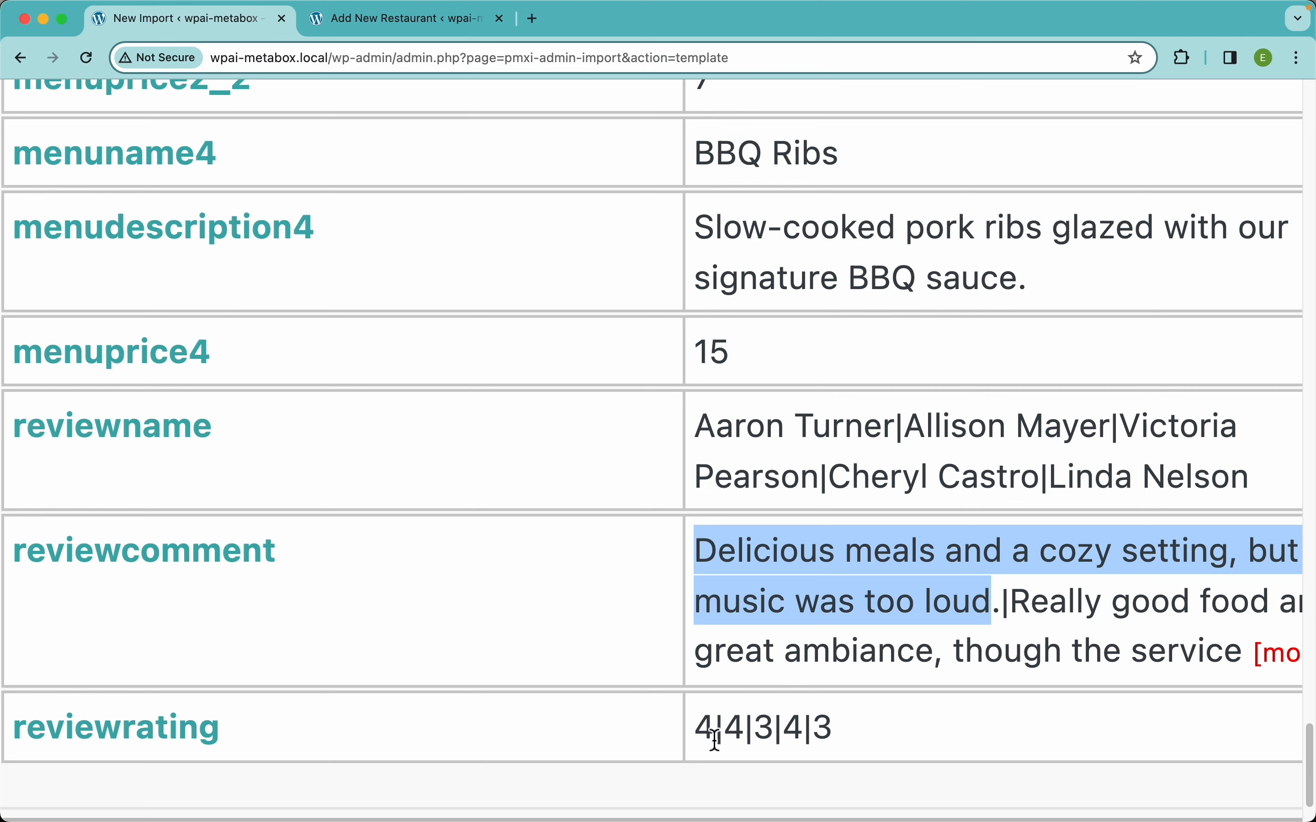
{"action": "double_click", "coordinate": [707, 718]}
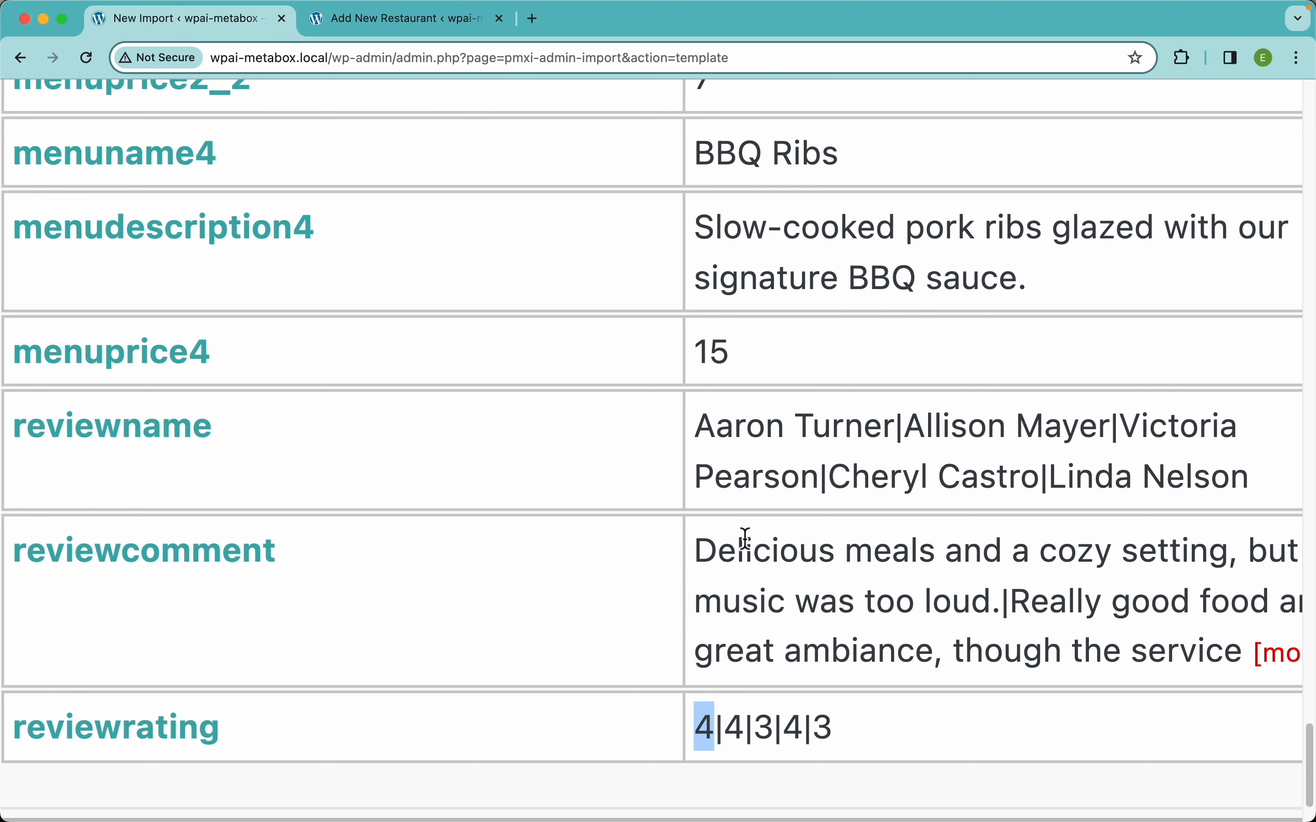
Set the Reviews group to Variable (CSV) with "|" as the separator character and enable Ignore blank fields
{"action": "key", "text": "super+0"}
{"action": "scroll", "coordinate": [438, 353], "scroll_direction": "up", "scroll_amount": 3}
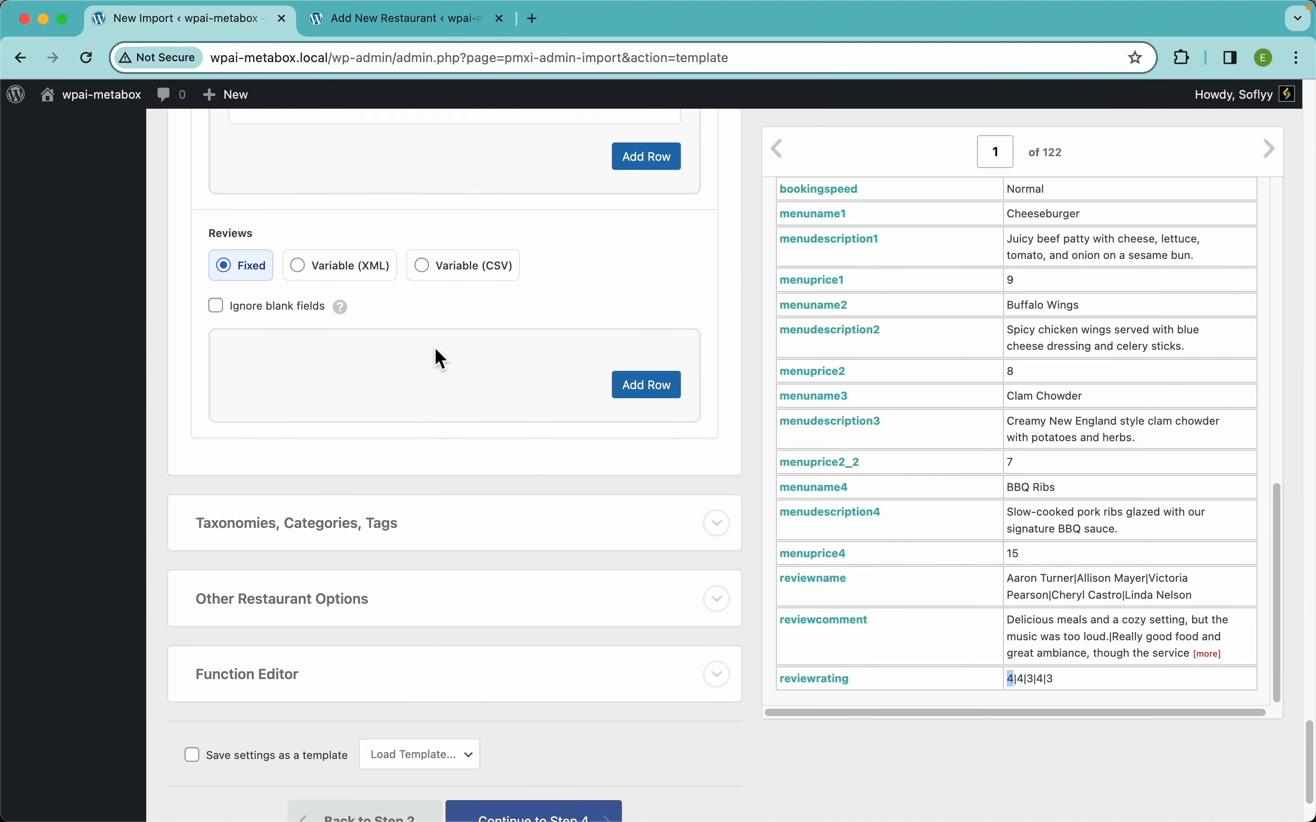
{"action": "left_click", "coordinate": [448, 284]}
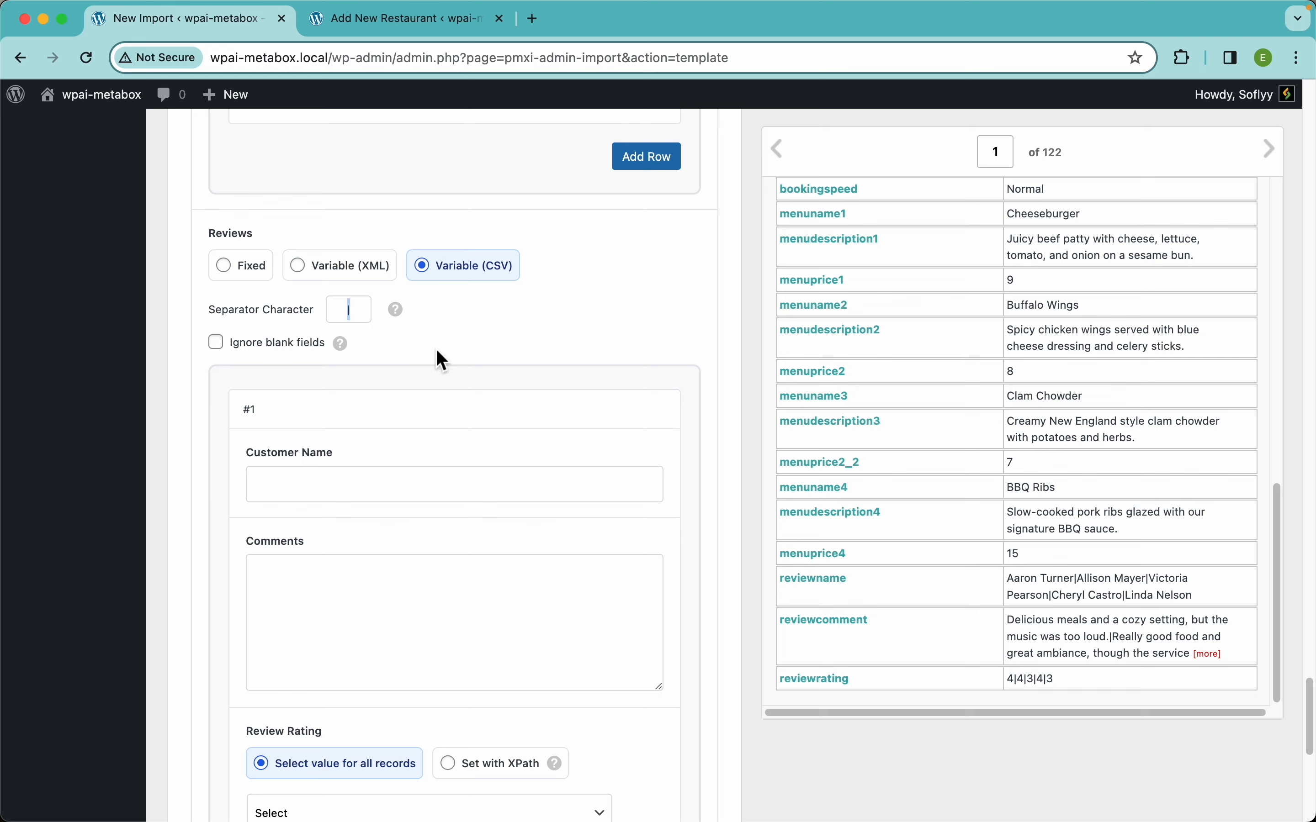
{"action": "type", "text": ","}
{"action": "left_click", "coordinate": [215, 346]}
Map the review row's Customer Name to the reviewname element and its Comments to the reviewcomment element
{"action": "scroll", "coordinate": [511, 385], "scroll_direction": "down", "scroll_amount": 5}
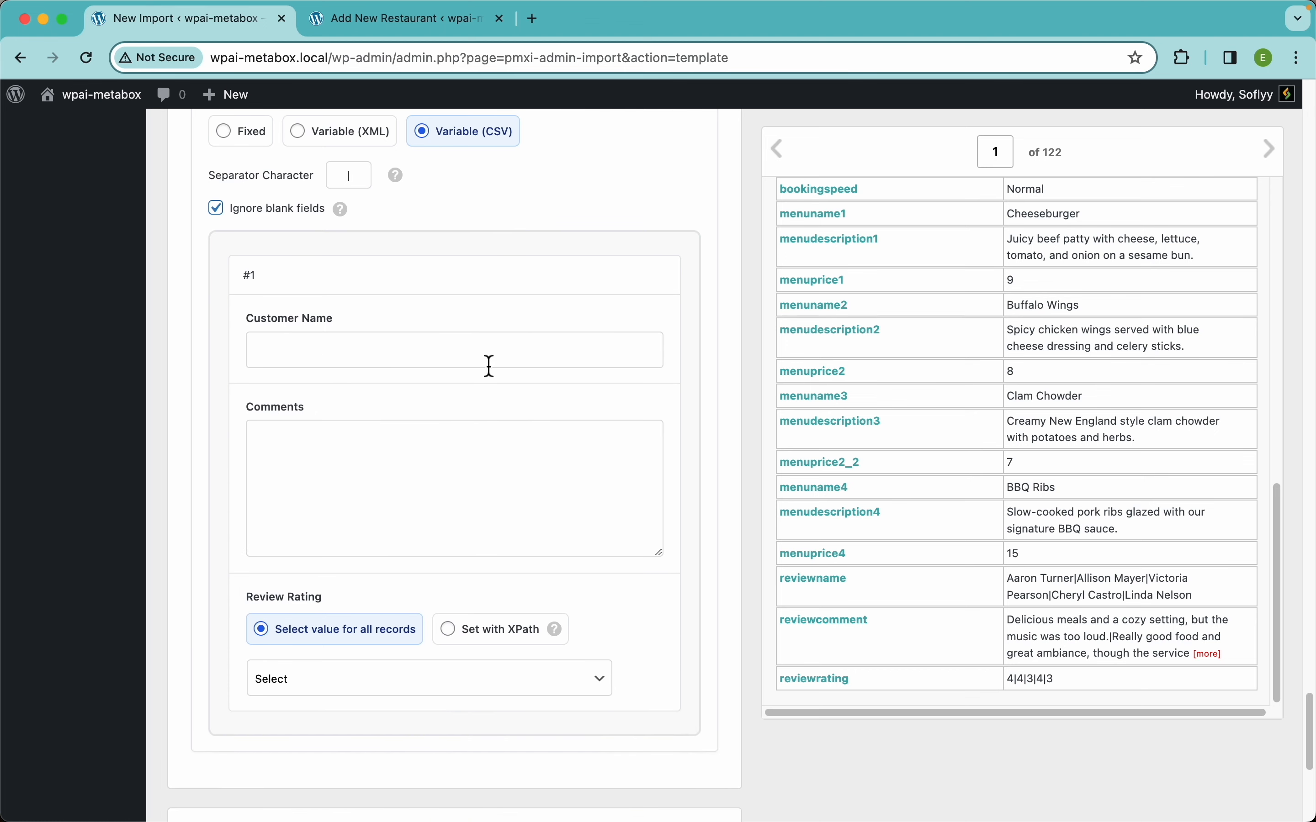
{"action": "left_click_drag", "start_coordinate": [810, 591], "coordinate": [461, 361]}
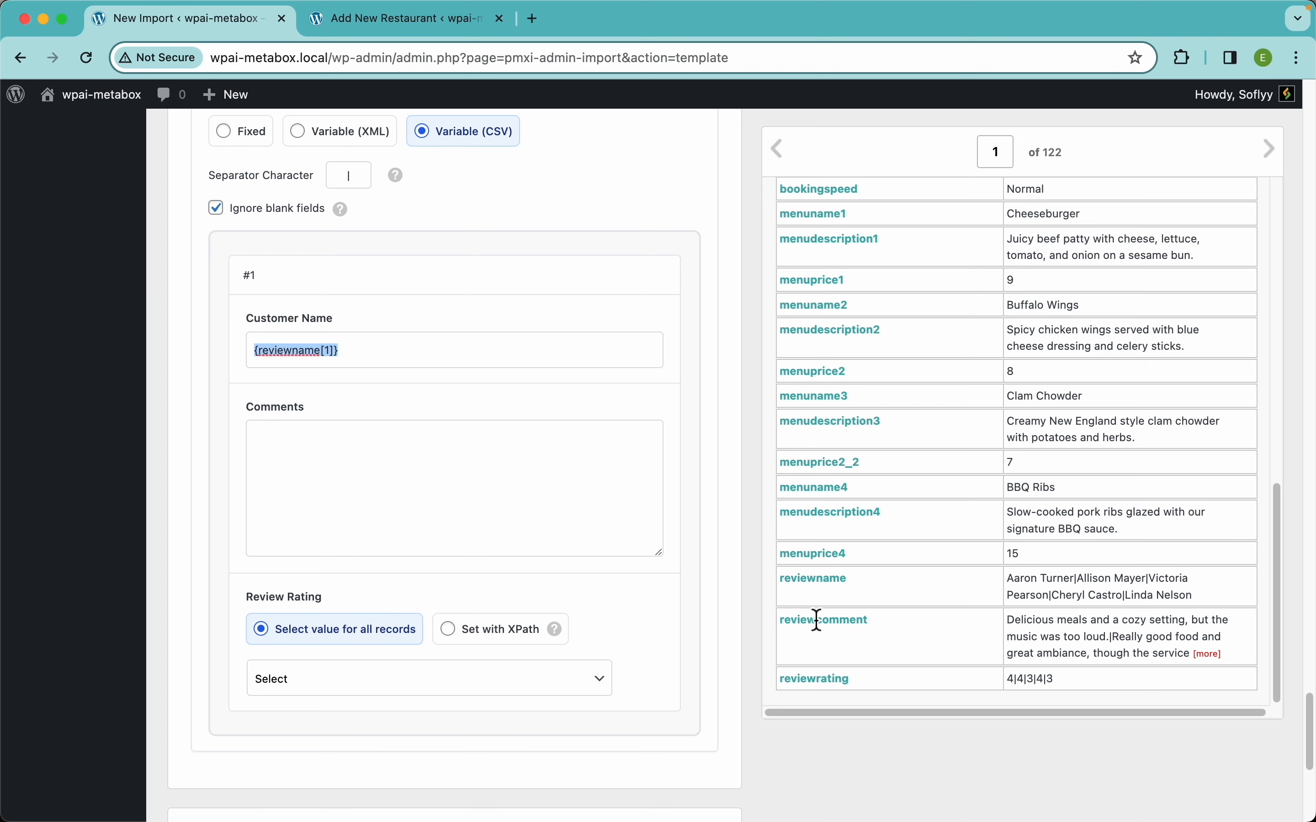
{"action": "left_click_drag", "start_coordinate": [818, 619], "coordinate": [543, 499]}
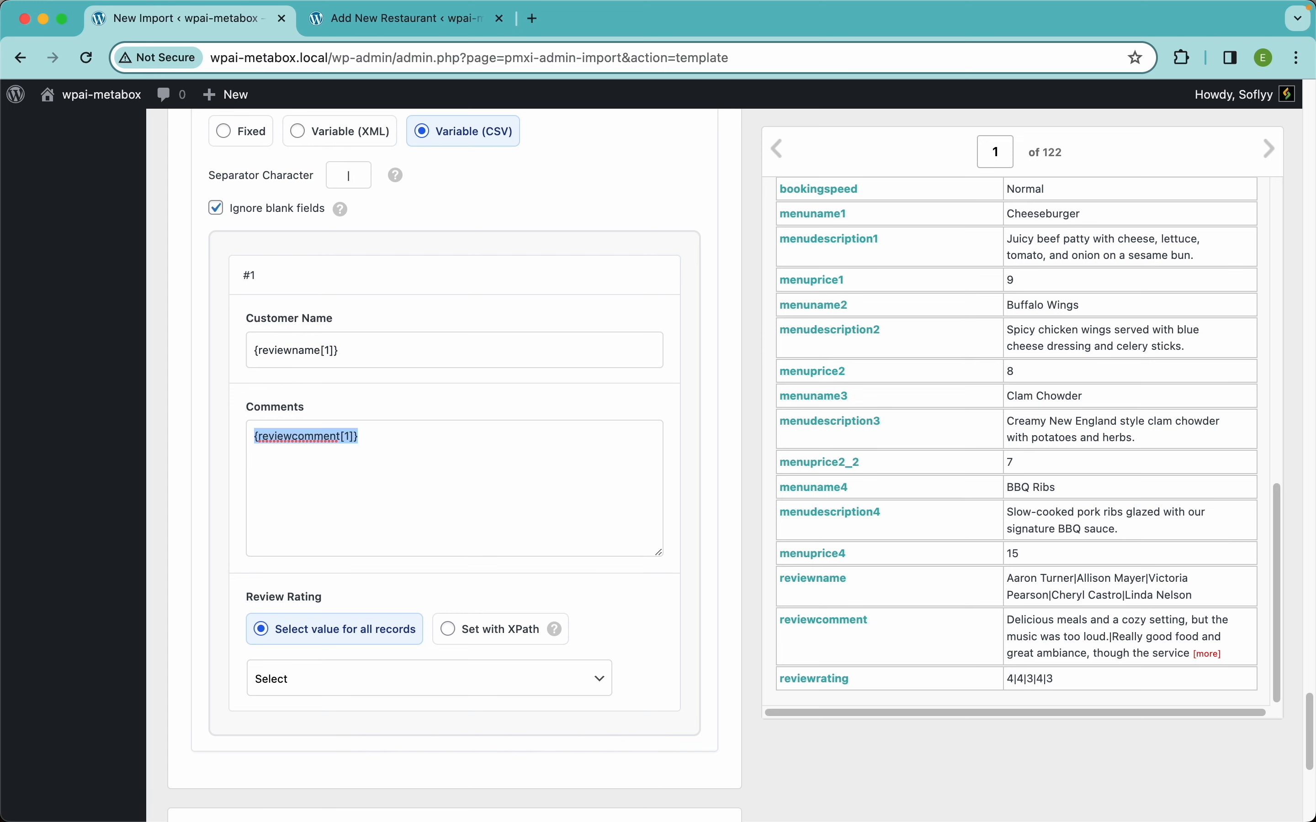
Switch Review Rating to Set with XPath and map it to the reviewrating element
{"action": "left_click", "coordinate": [323, 688]}
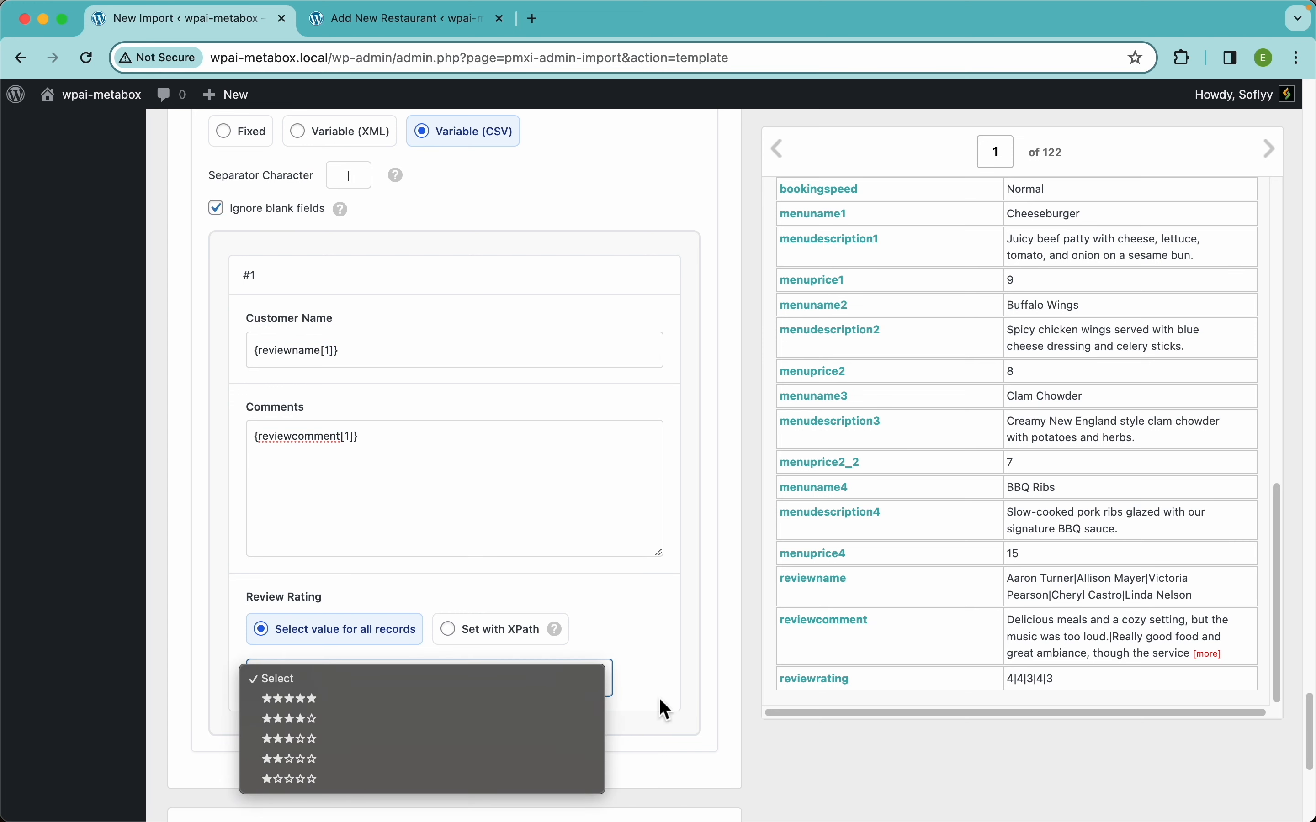
{"action": "left_click", "coordinate": [641, 702]}
{"action": "left_click", "coordinate": [501, 630]}
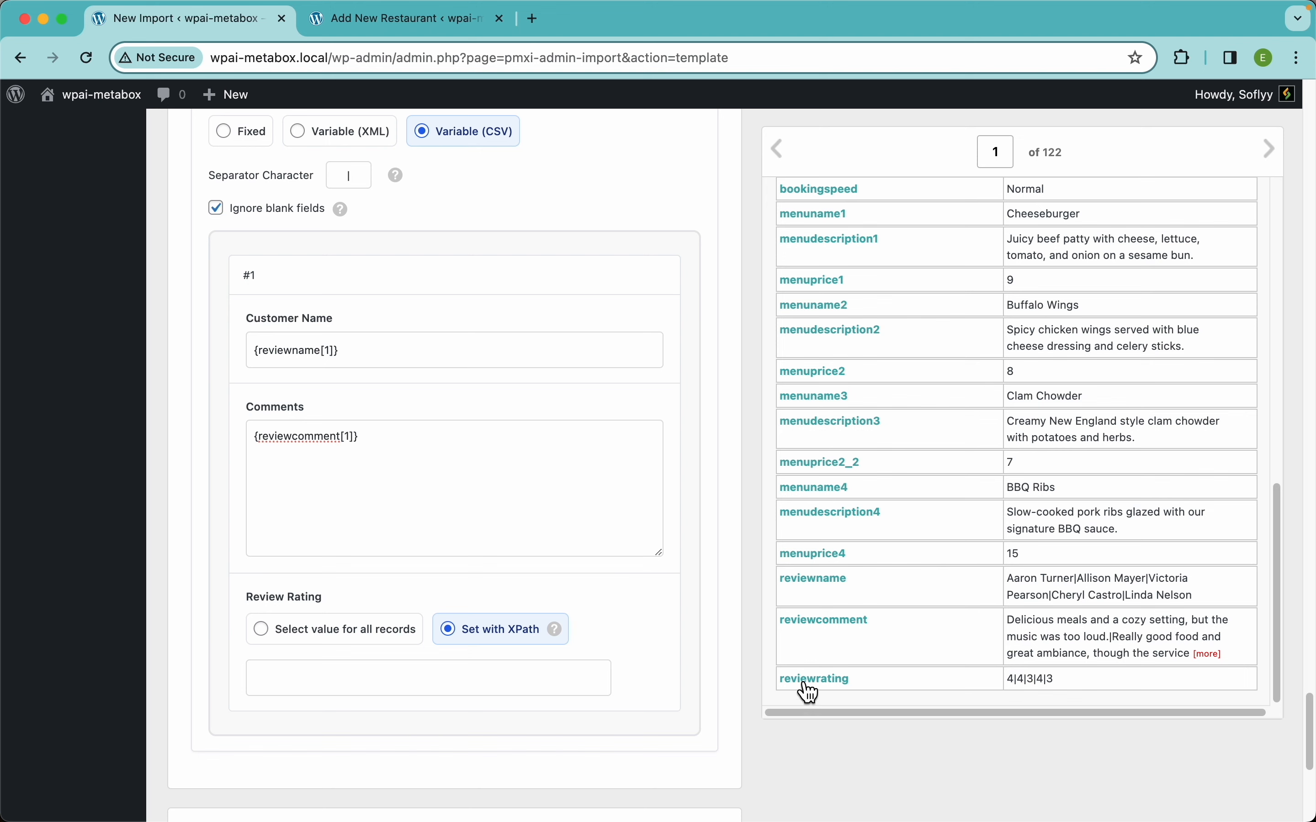
{"action": "left_click_drag", "start_coordinate": [807, 690], "coordinate": [538, 682]}
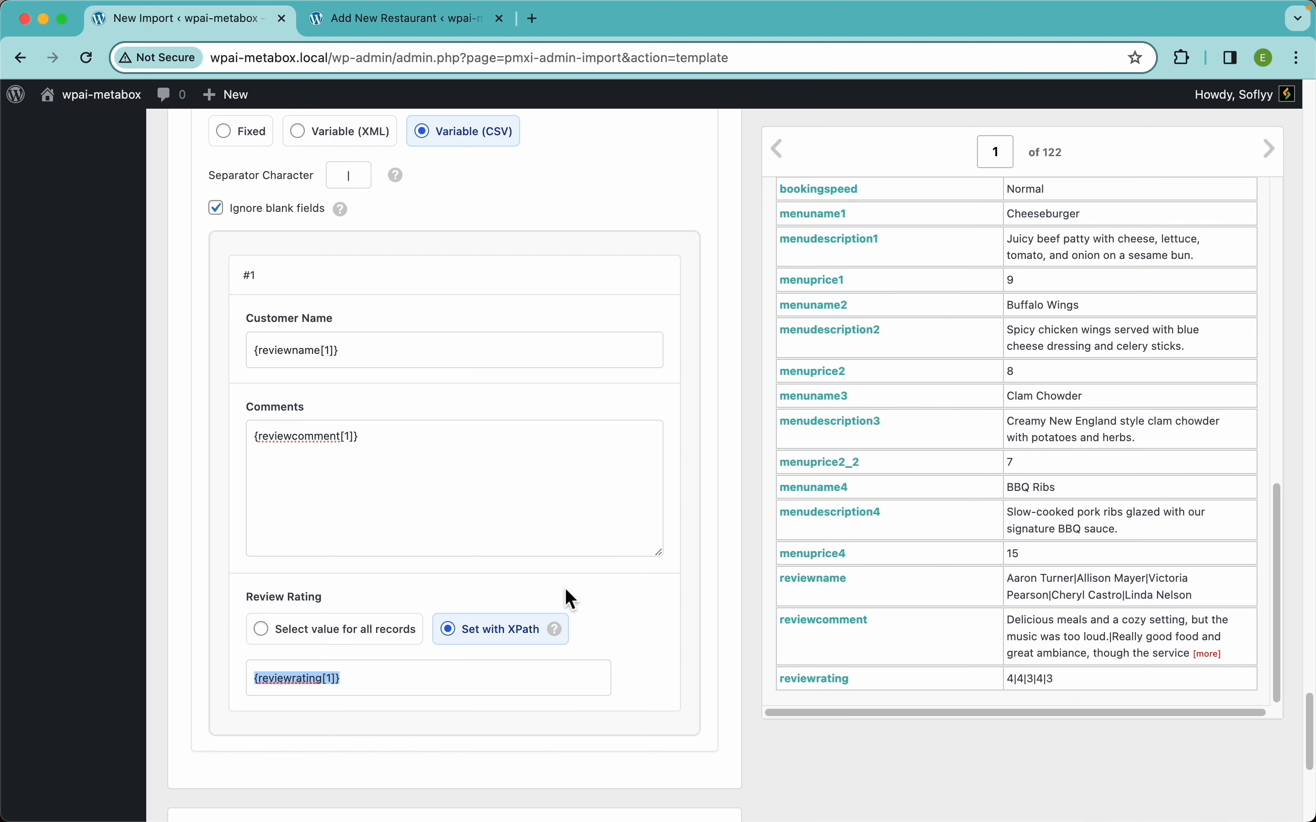
{"action": "left_click", "coordinate": [583, 607]}
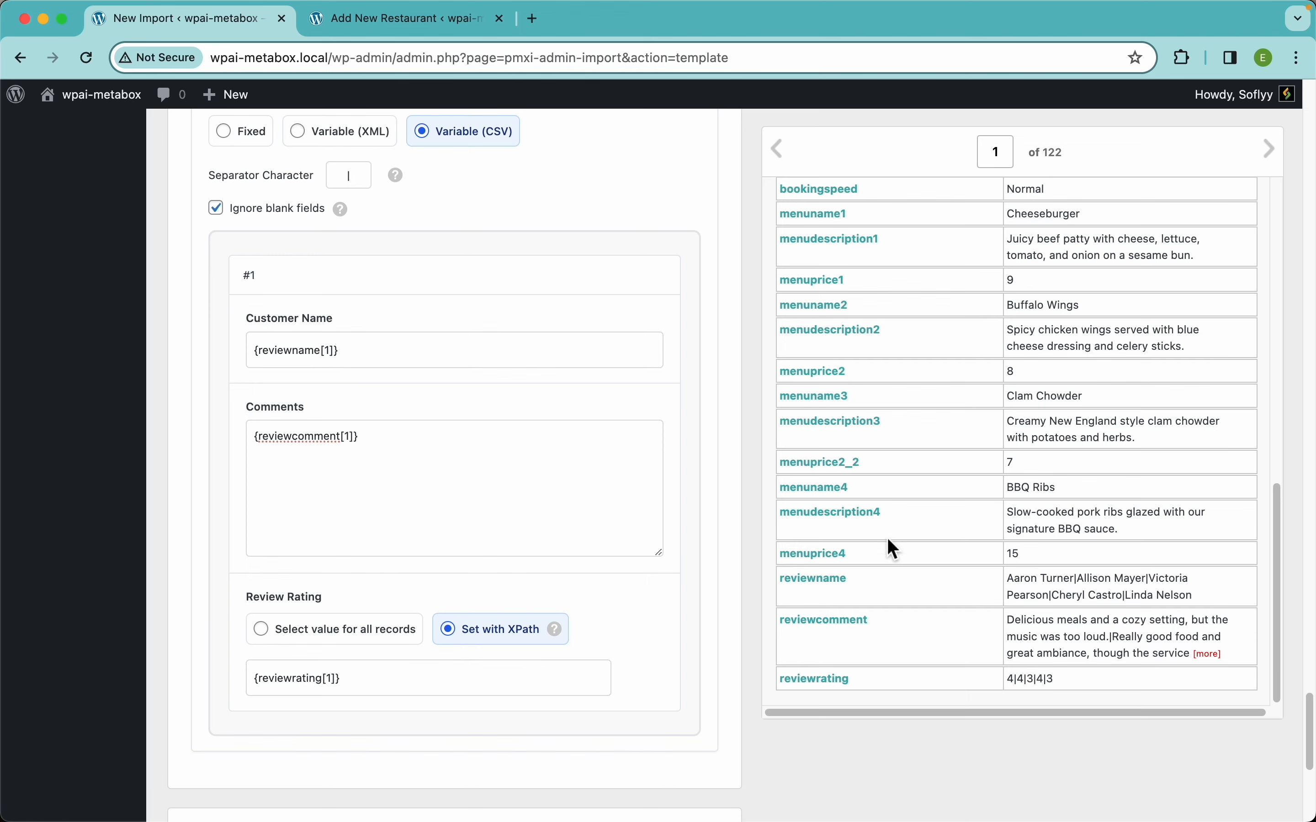
Compare the Reviews mapping with the repeating review fields on the new restaurant page and the review values of record 2
{"action": "left_click", "coordinate": [423, 29]}
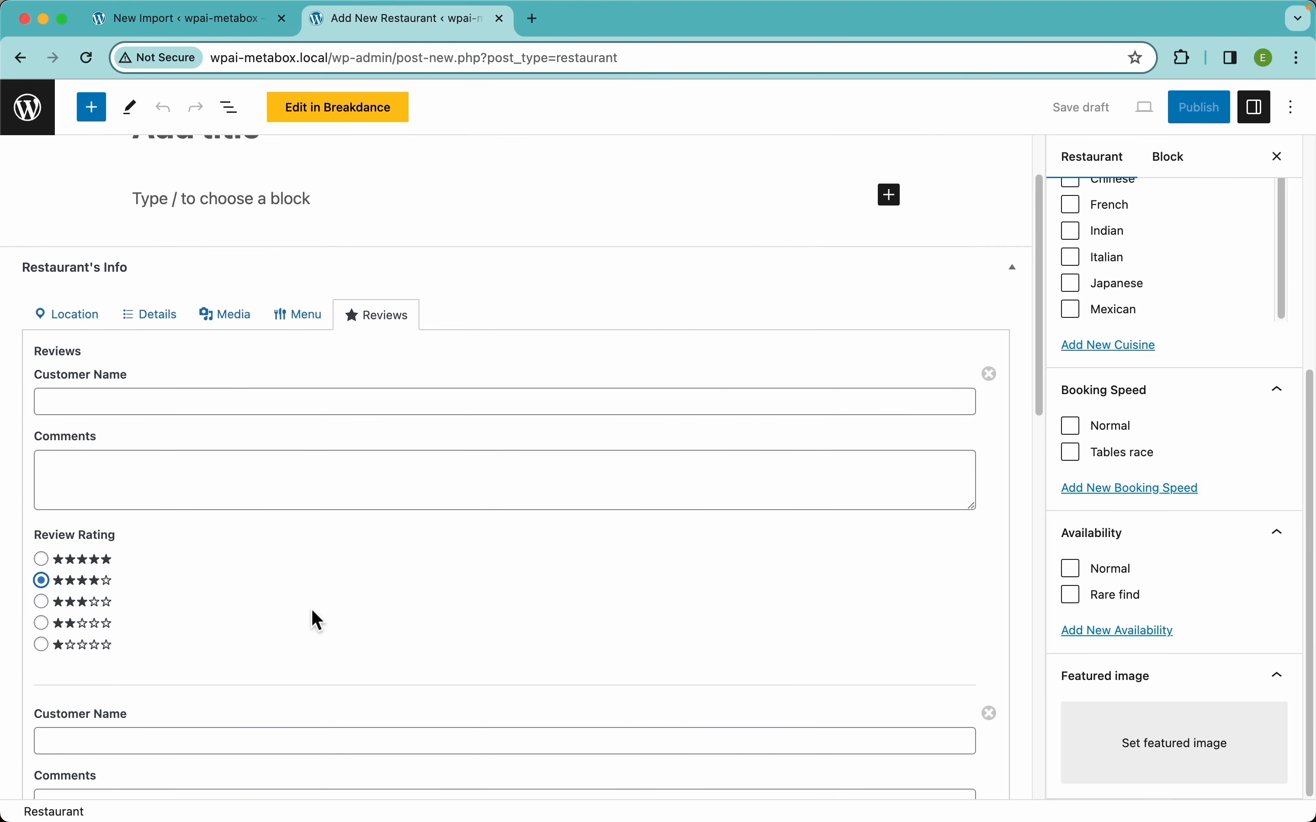
{"action": "scroll", "coordinate": [319, 532], "scroll_direction": "down", "scroll_amount": 10}
{"action": "scroll", "coordinate": [320, 531], "scroll_direction": "up", "scroll_amount": 15}
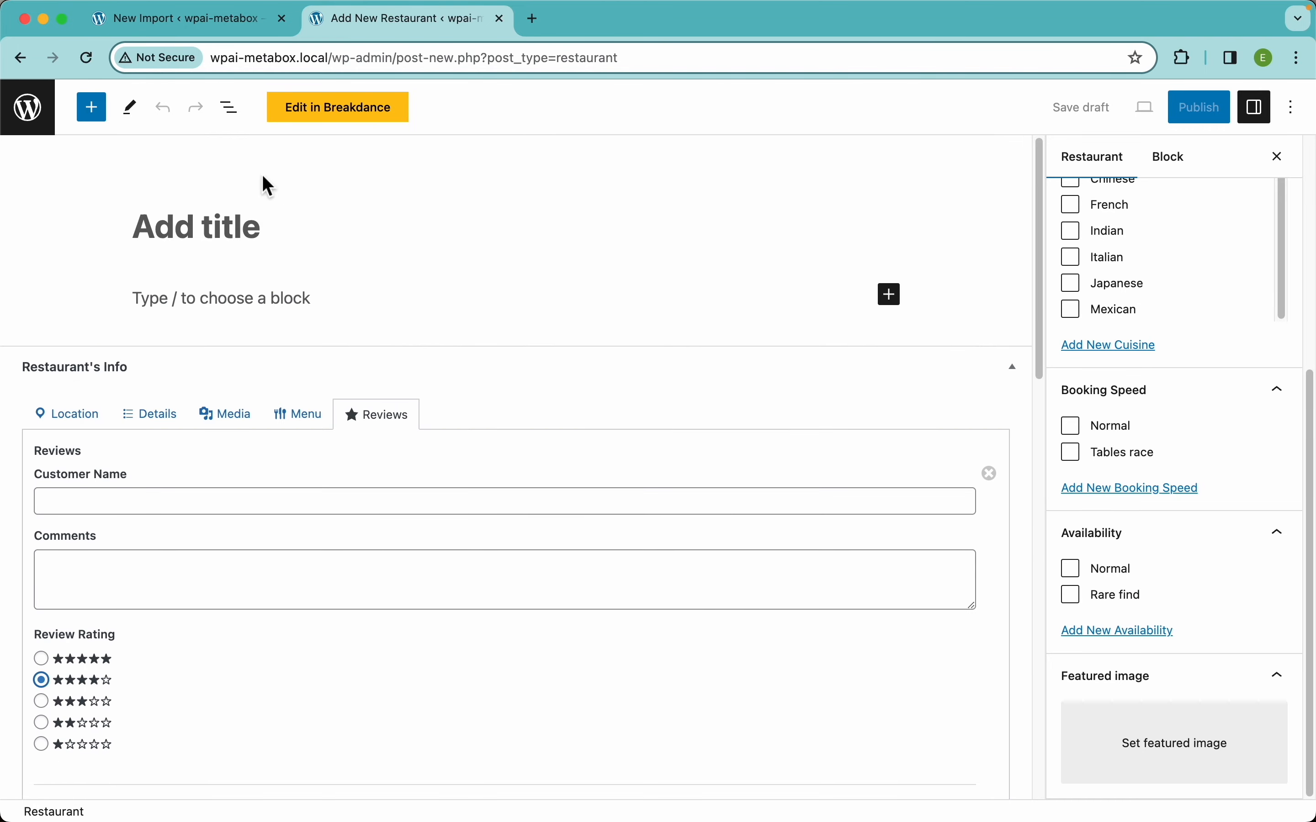
{"action": "left_click", "coordinate": [240, 28]}
{"action": "scroll", "coordinate": [413, 328], "scroll_direction": "up", "scroll_amount": 3}
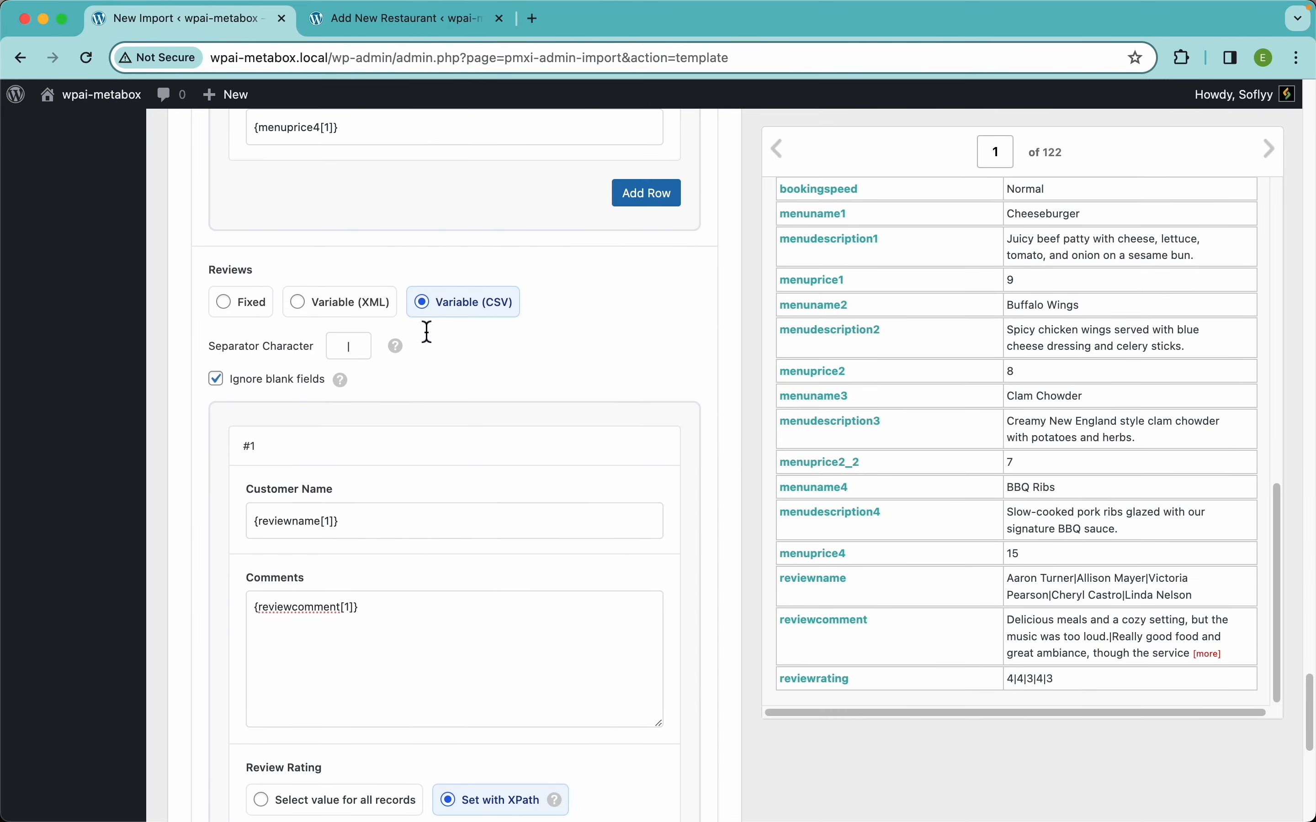
{"action": "scroll", "coordinate": [486, 390], "scroll_direction": "down", "scroll_amount": 3}
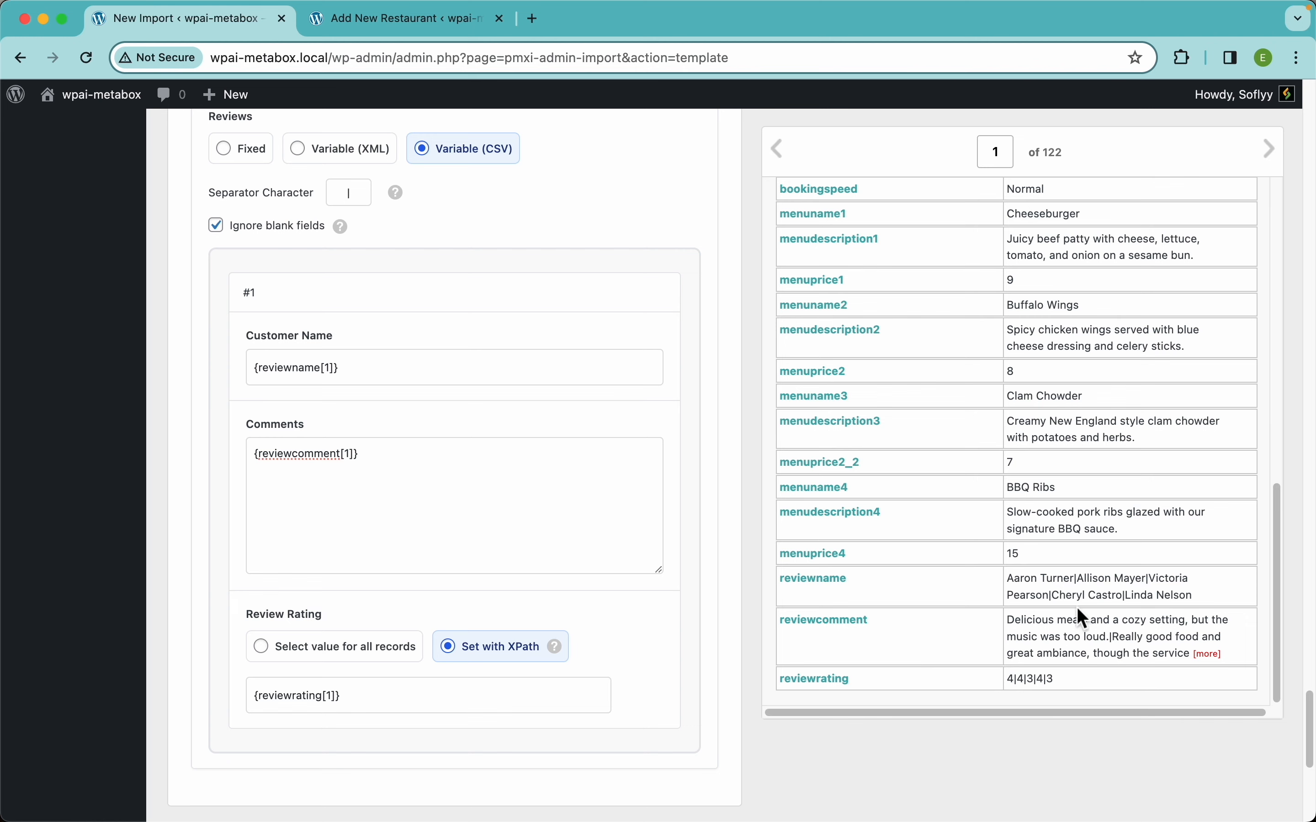
{"action": "left_click", "coordinate": [1270, 163]}
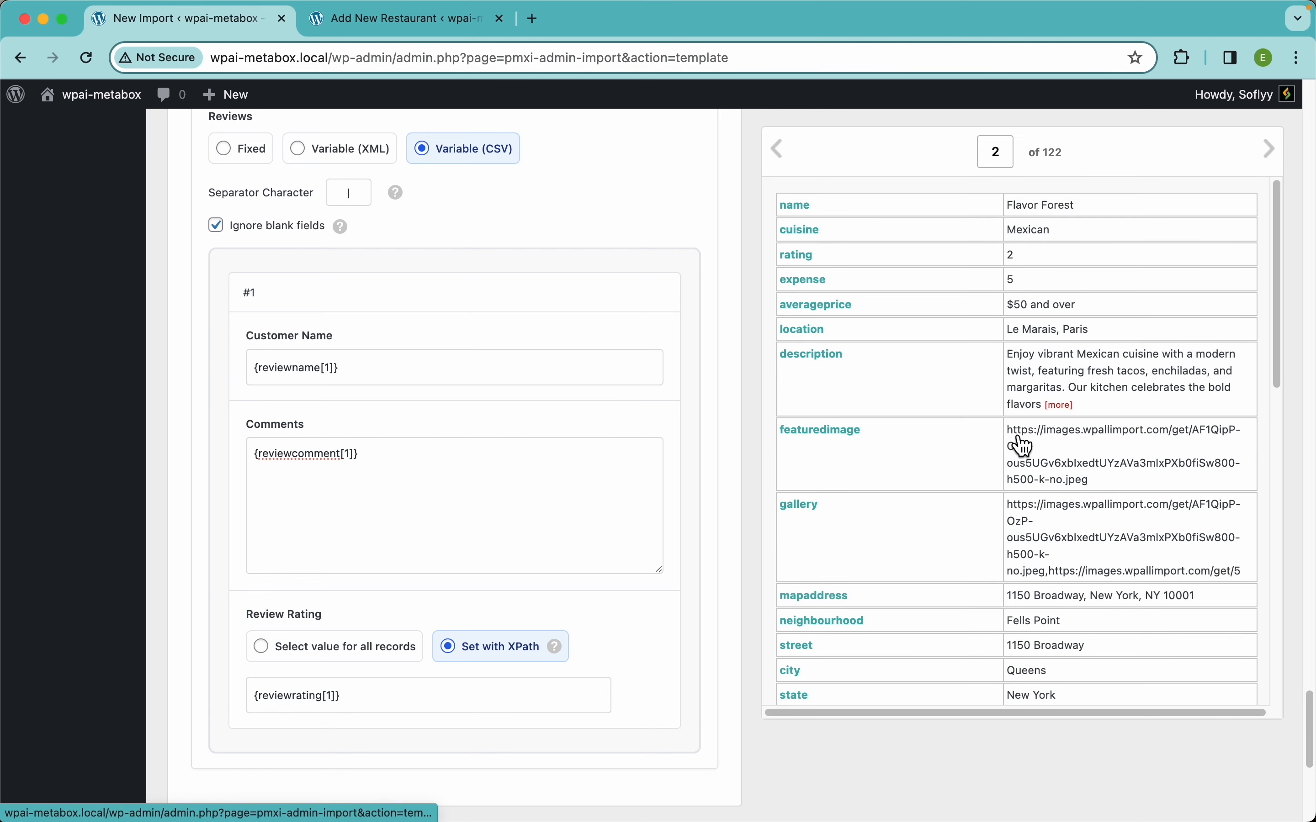
{"action": "scroll", "coordinate": [1013, 463], "scroll_direction": "down", "scroll_amount": 10}
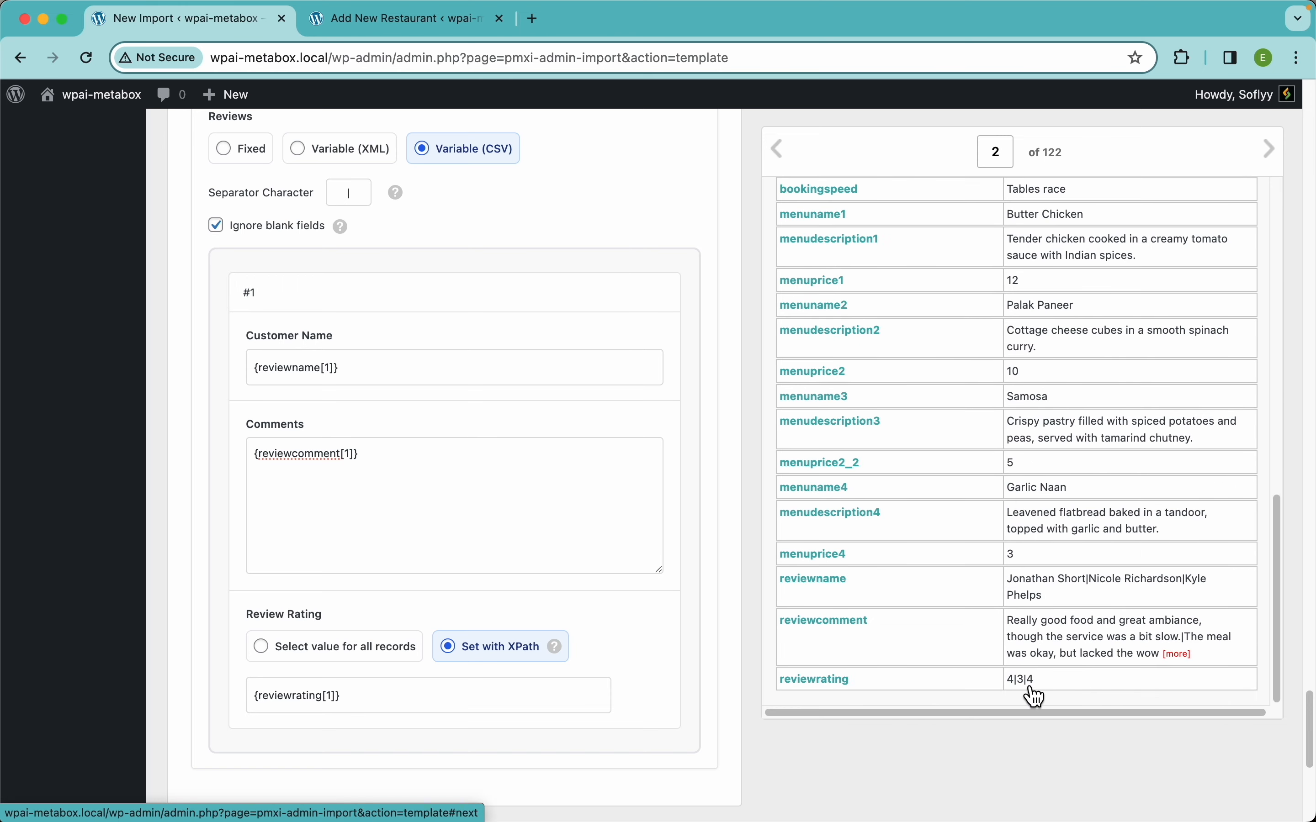
{"action": "scroll", "coordinate": [240, 380], "scroll_direction": "up", "scroll_amount": 2}
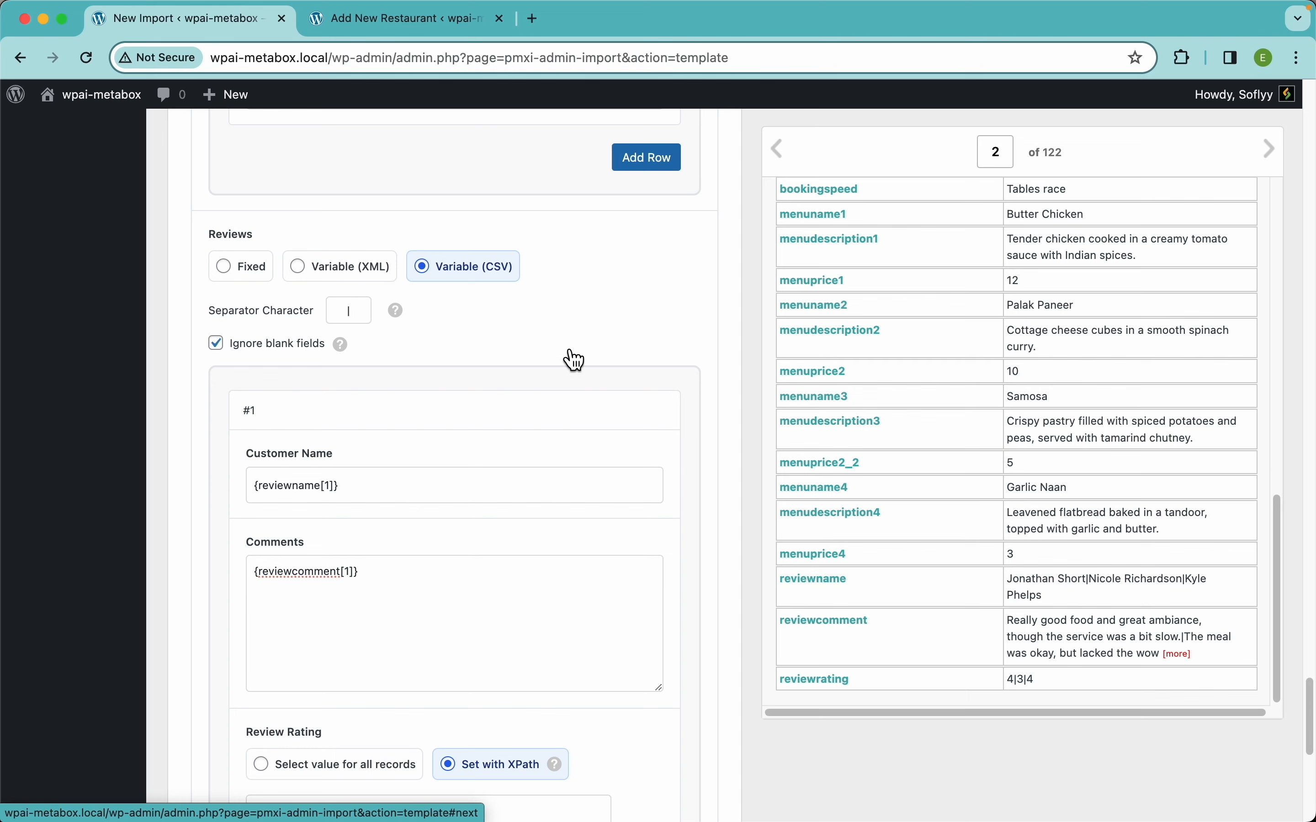
{"action": "scroll", "coordinate": [571, 356], "scroll_direction": "up", "scroll_amount": 8}
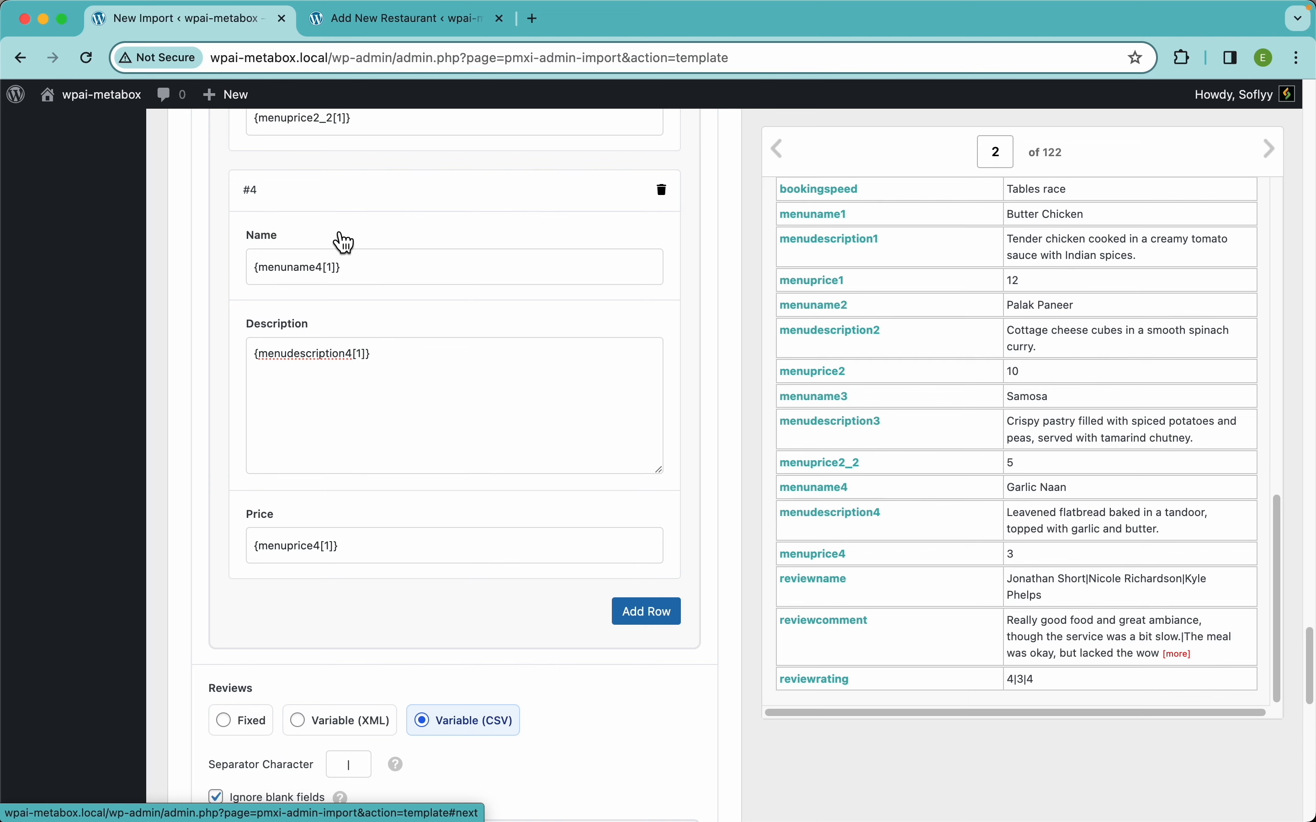
{"action": "left_click", "coordinate": [782, 155]}
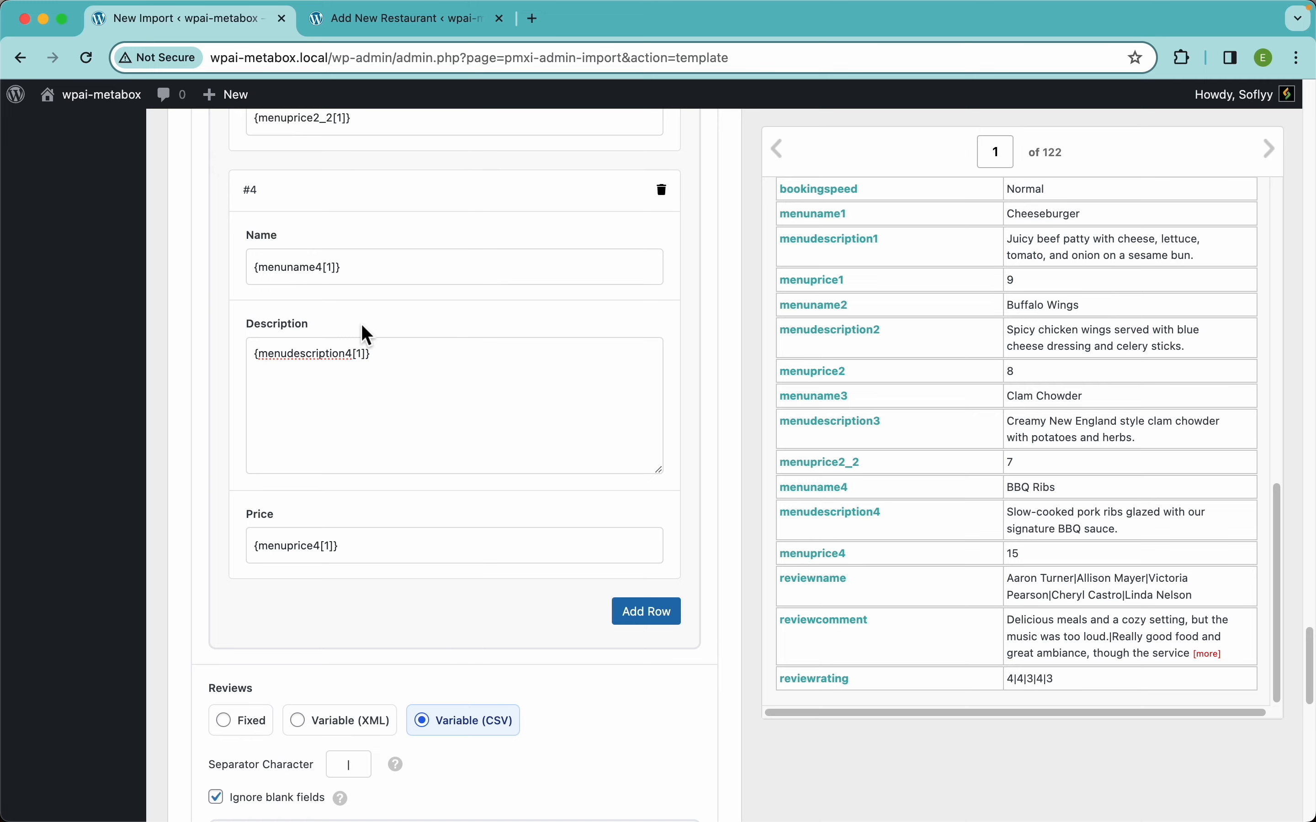
Check the Recommended Dishes settings and look over the whole import template from Title & Content down to the Reviews mapping
{"action": "scroll", "coordinate": [363, 326], "scroll_direction": "up", "scroll_amount": 20}
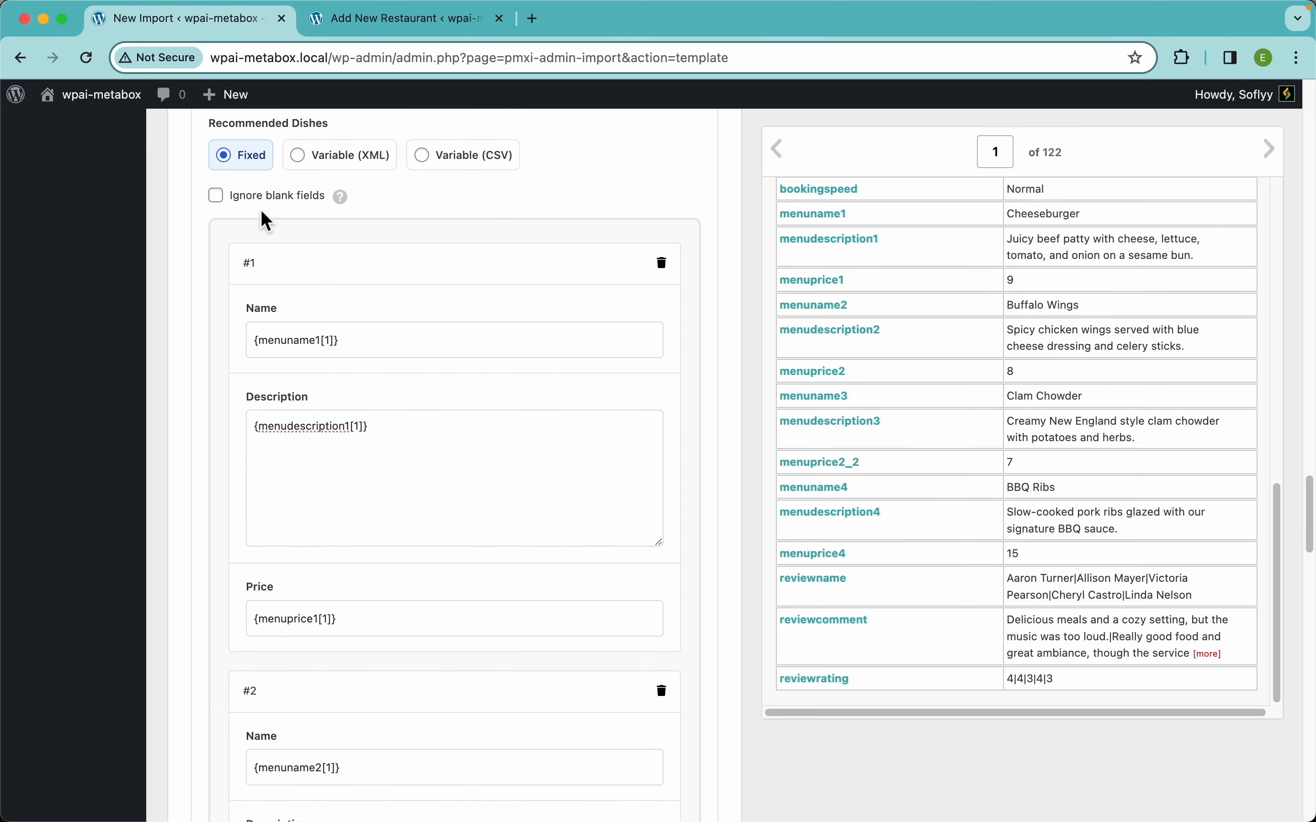
{"action": "scroll", "coordinate": [376, 313], "scroll_direction": "down", "scroll_amount": 20}
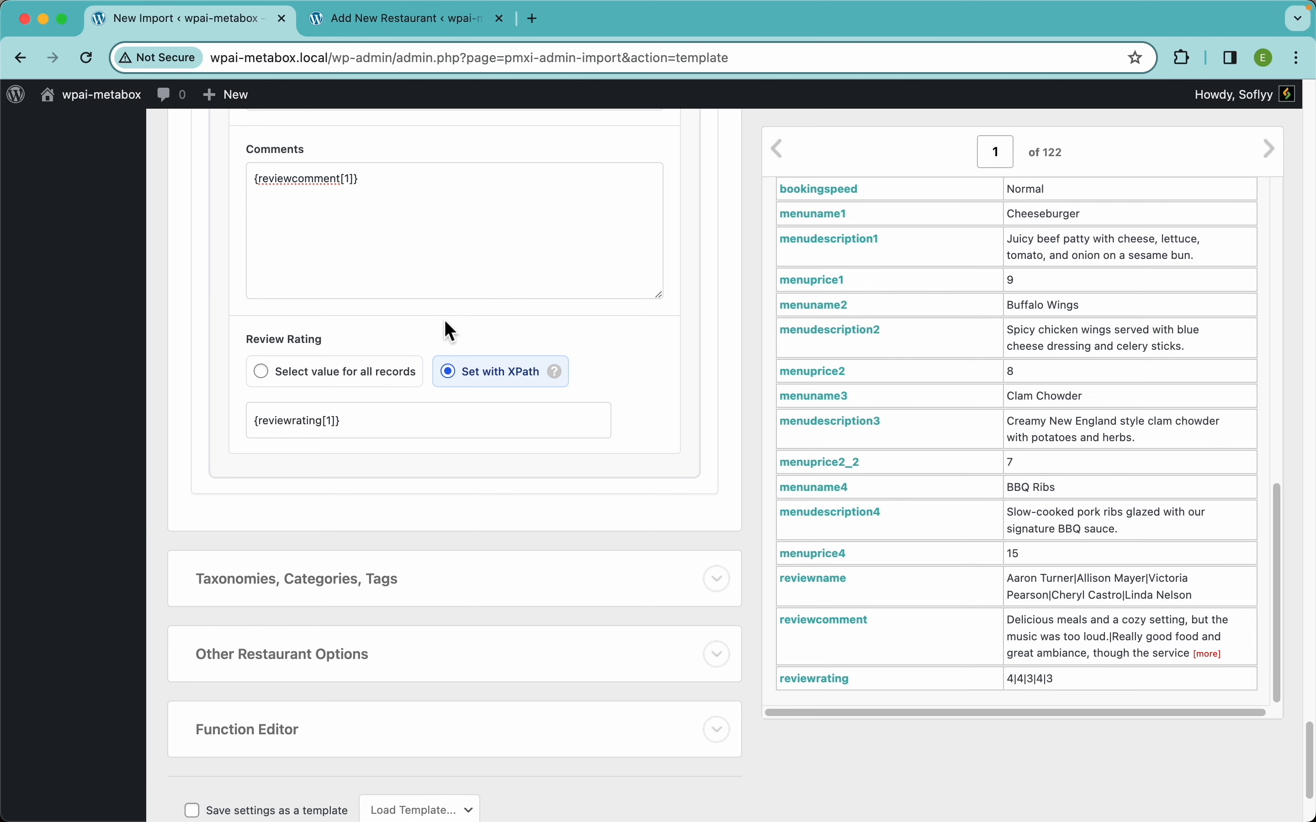
{"action": "scroll", "coordinate": [445, 323], "scroll_direction": "up", "scroll_amount": 1}
{"action": "scroll", "coordinate": [444, 319], "scroll_direction": "up", "scroll_amount": 20}
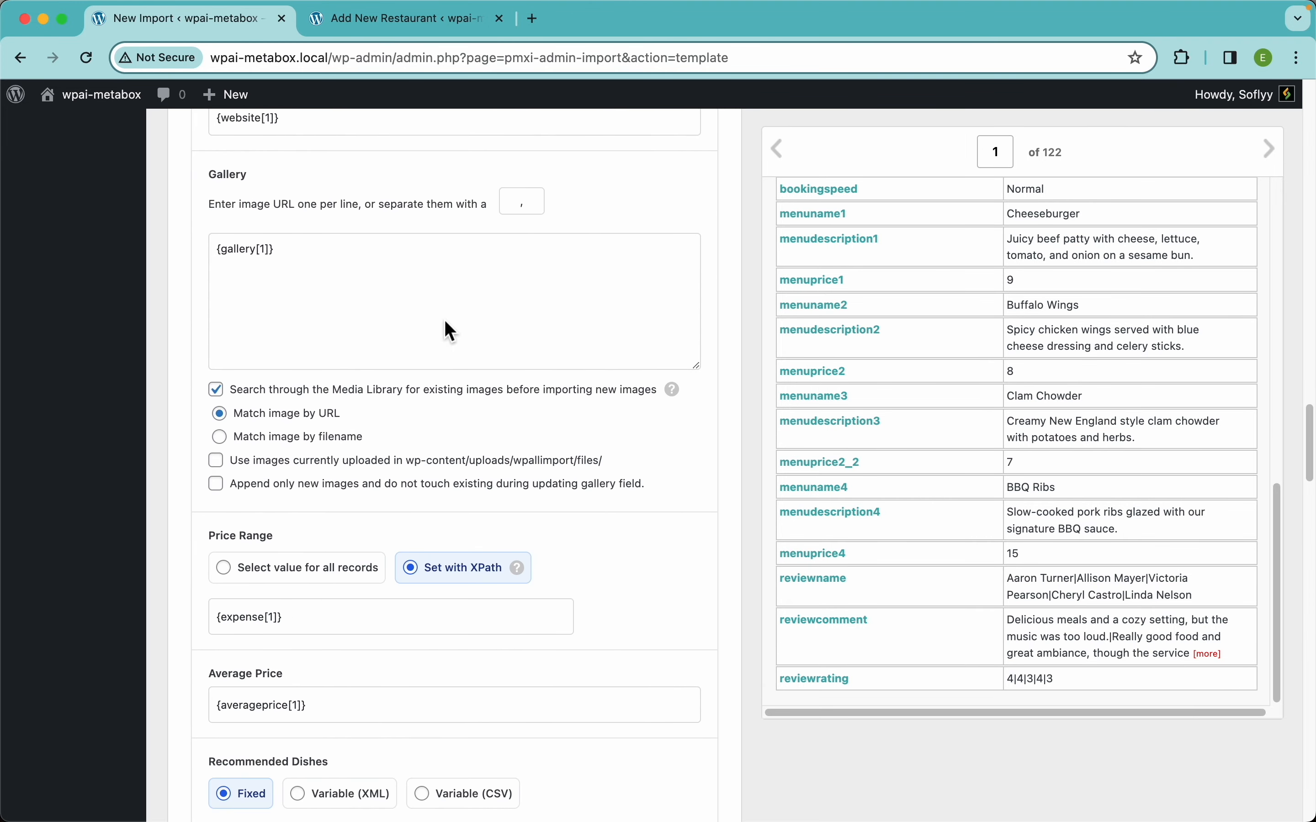
{"action": "scroll", "coordinate": [390, 414], "scroll_direction": "up", "scroll_amount": 20}
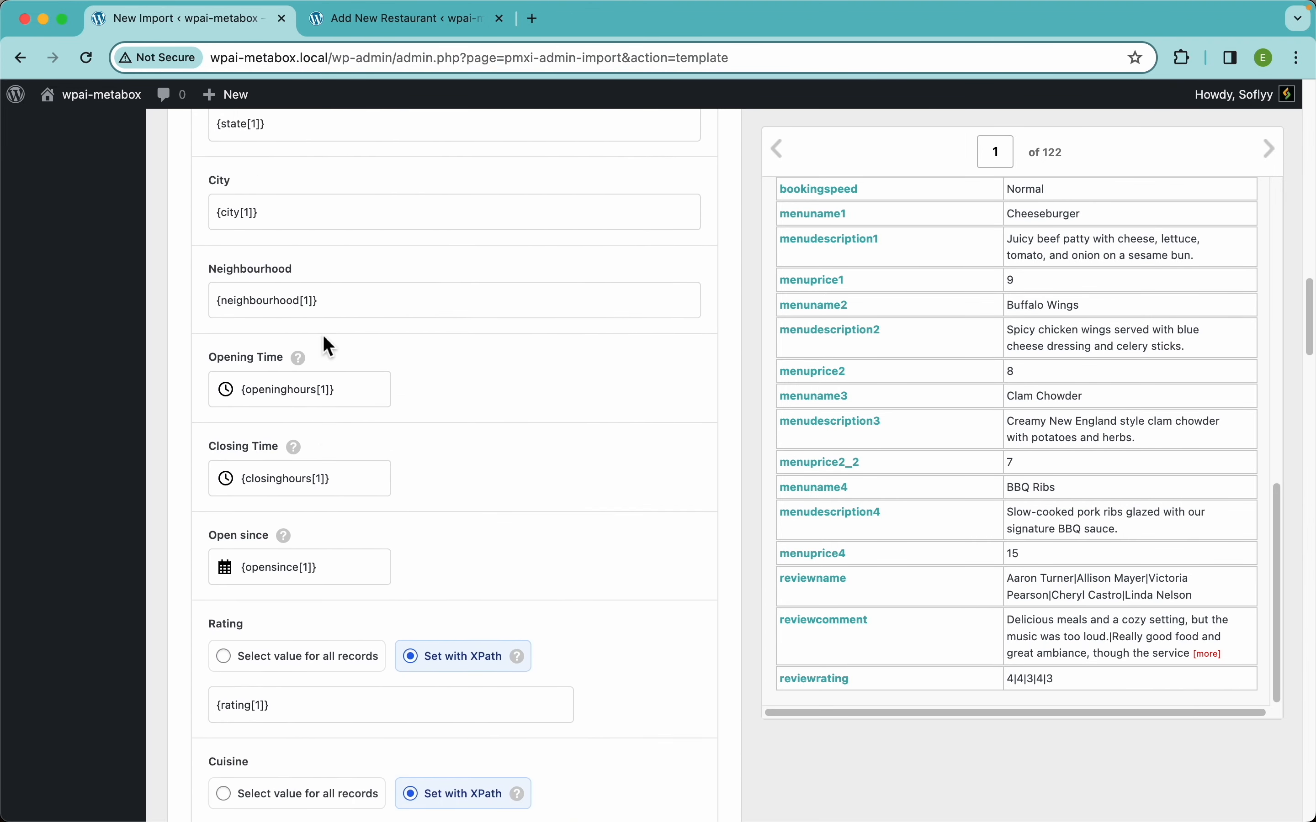
{"action": "scroll", "coordinate": [355, 434], "scroll_direction": "up", "scroll_amount": 15}
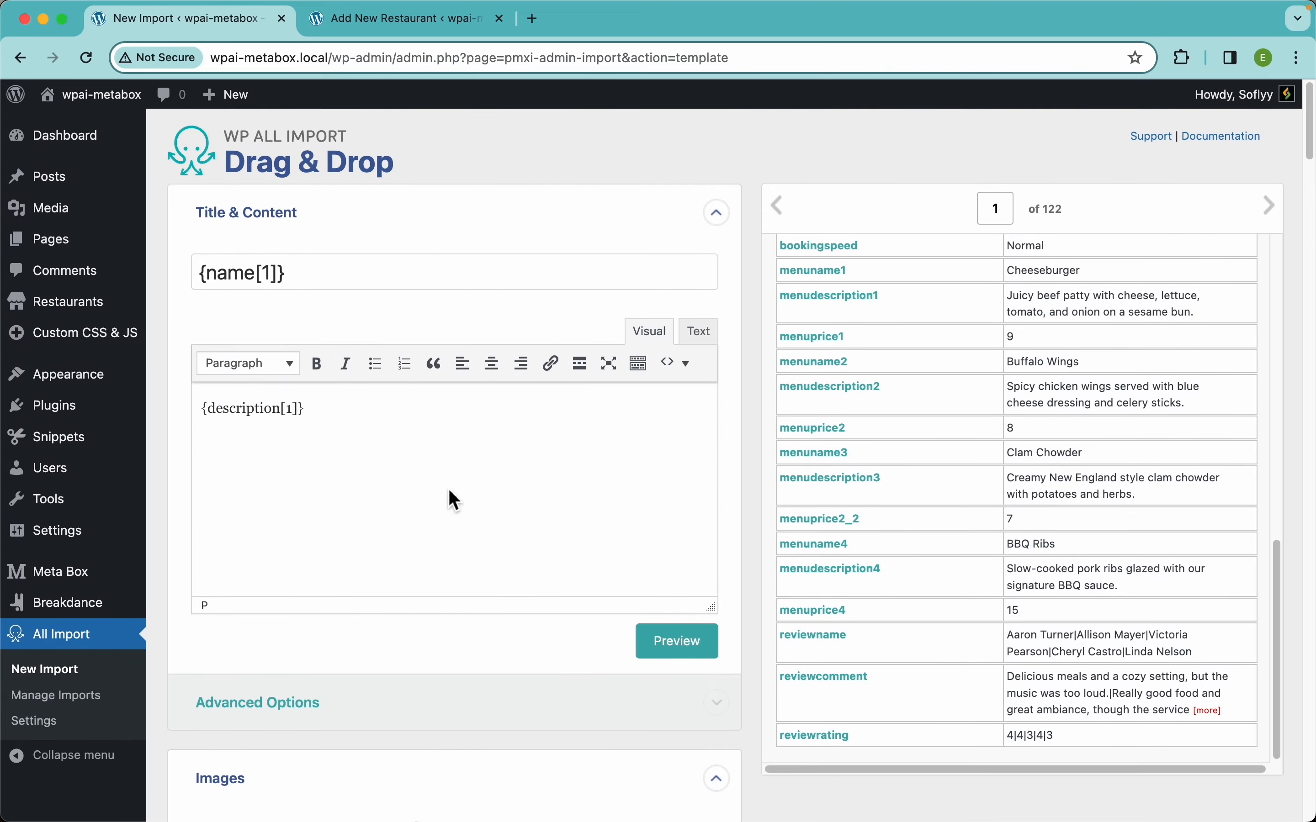
{"action": "scroll", "coordinate": [466, 571], "scroll_direction": "down", "scroll_amount": 10}
{"action": "scroll", "coordinate": [466, 571], "scroll_direction": "down", "scroll_amount": 20}
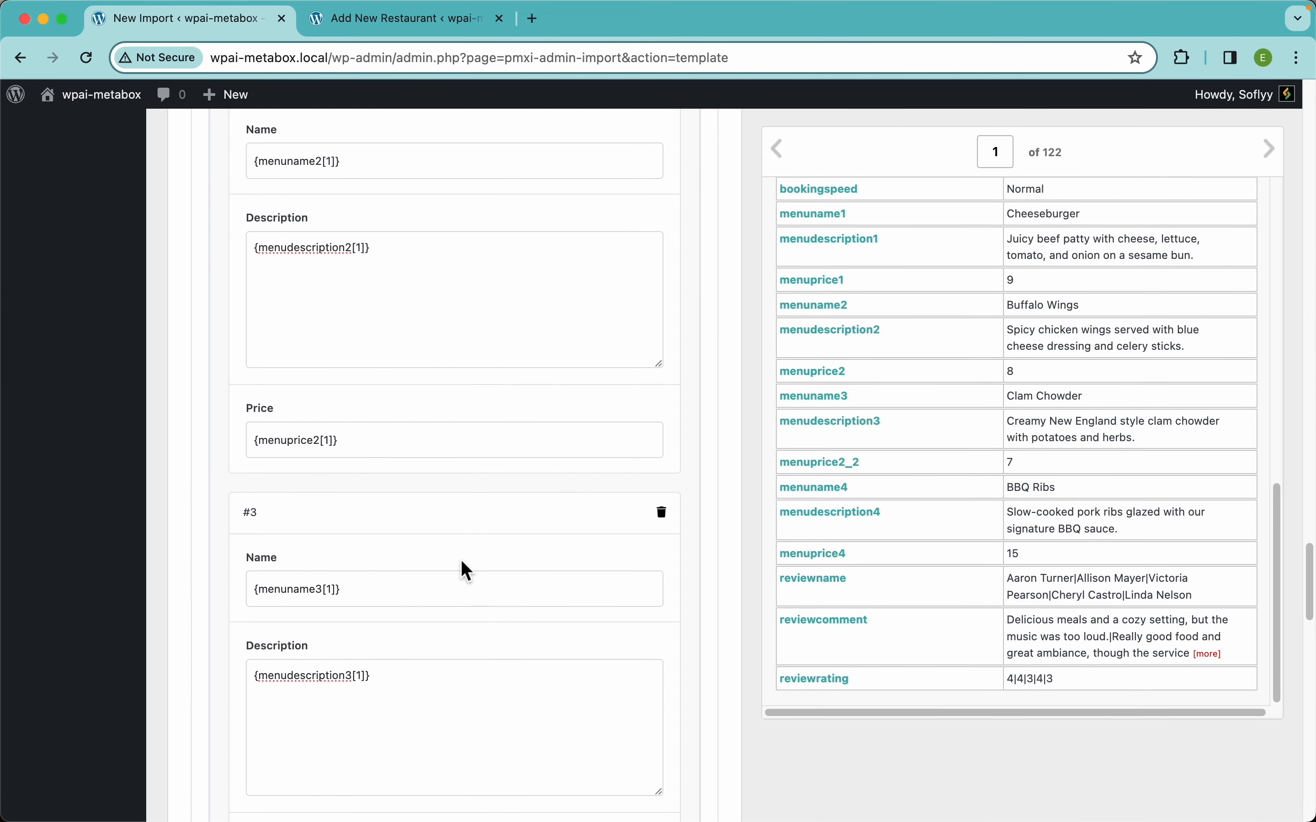
{"action": "scroll", "coordinate": [467, 571], "scroll_direction": "down", "scroll_amount": 5}
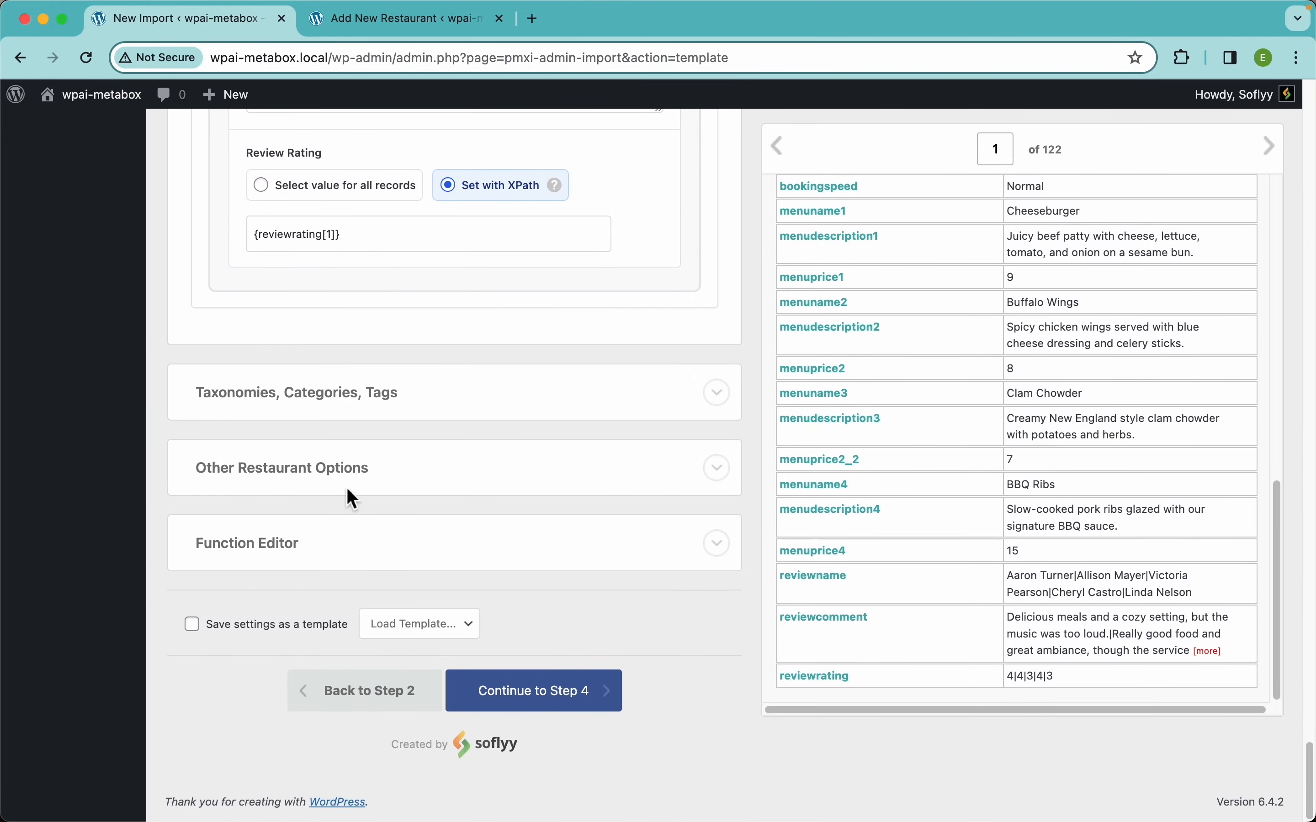
Enable the Cuisine taxonomy with just one Cuisine per restaurant and map it to the cuisine element
{"action": "left_click", "coordinate": [311, 412]}
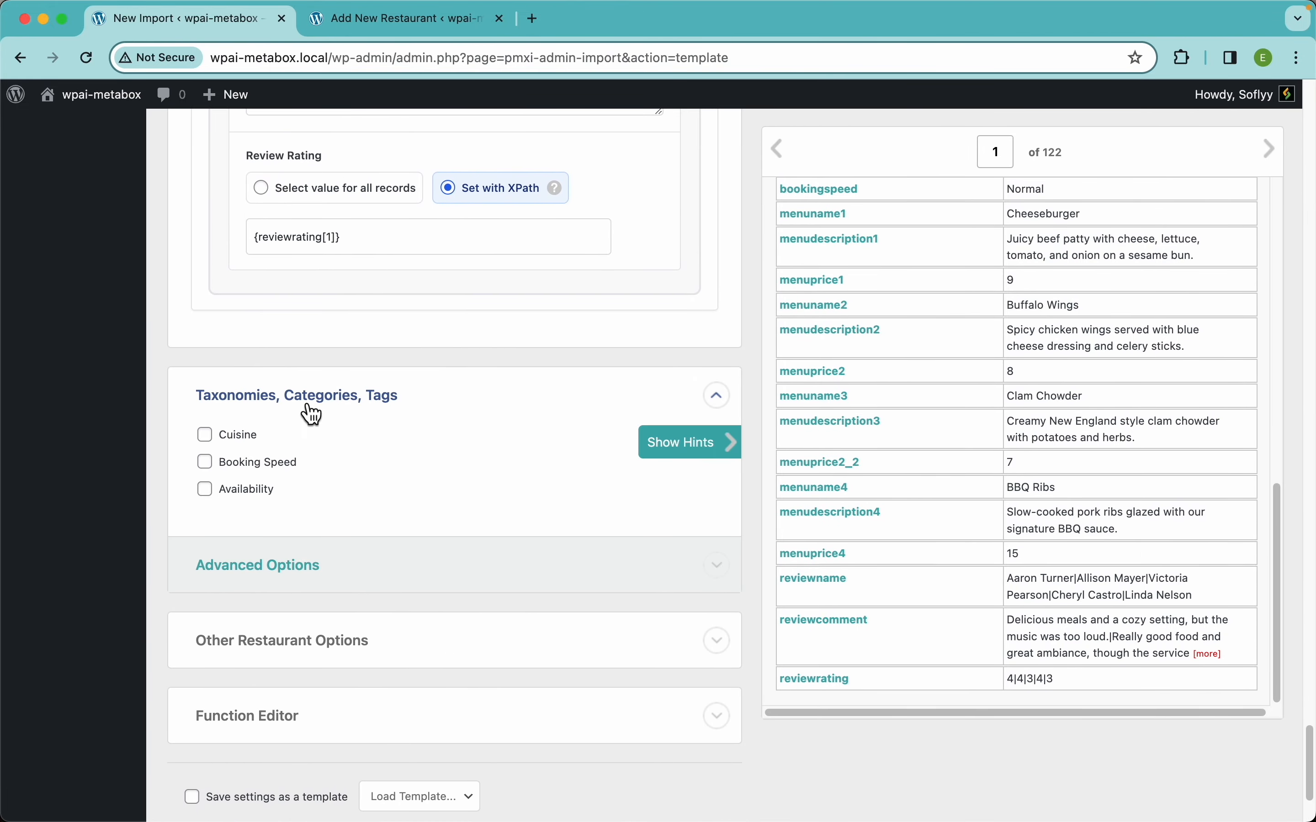
{"action": "scroll", "coordinate": [340, 475], "scroll_direction": "down", "scroll_amount": 3}
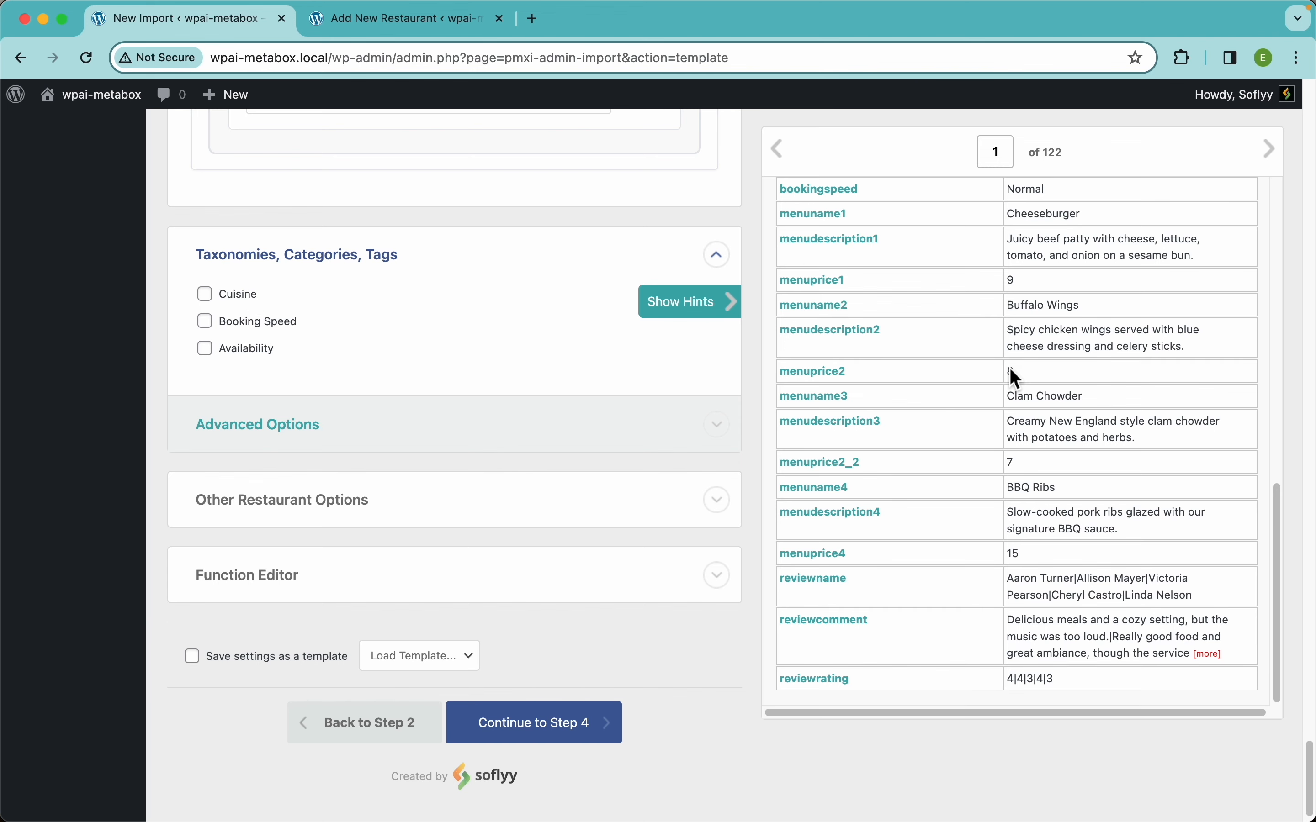
{"action": "scroll", "coordinate": [1012, 372], "scroll_direction": "up", "scroll_amount": 10}
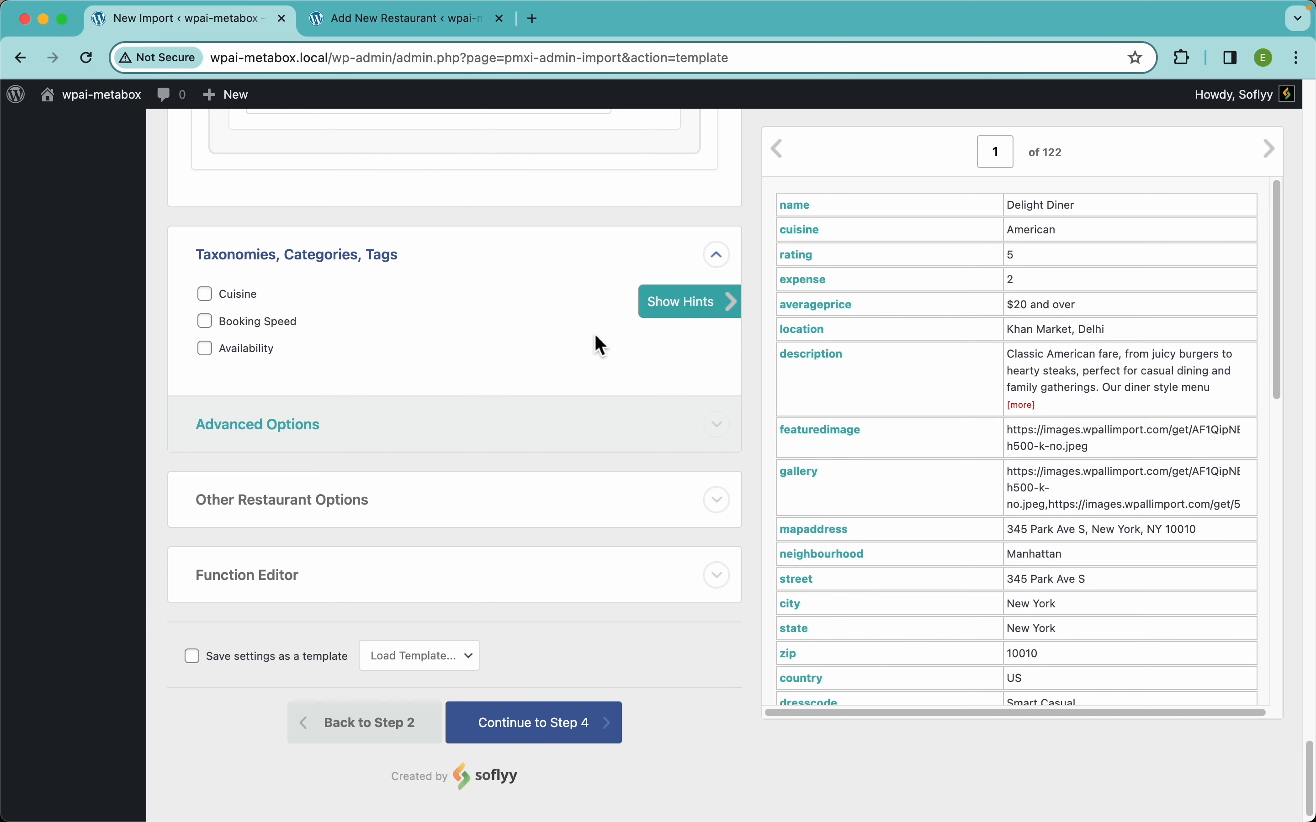
{"action": "left_click", "coordinate": [236, 297]}
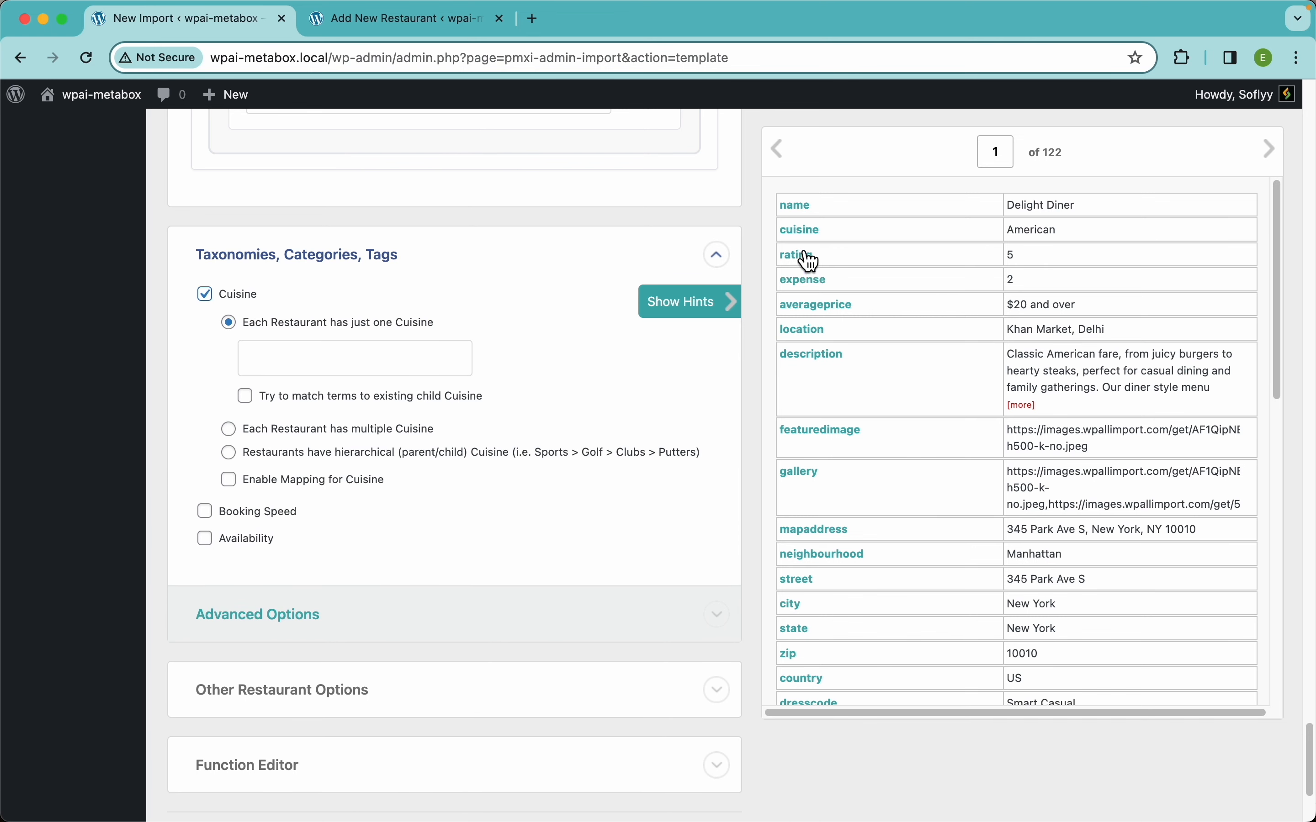
{"action": "left_click_drag", "start_coordinate": [809, 244], "coordinate": [417, 359]}
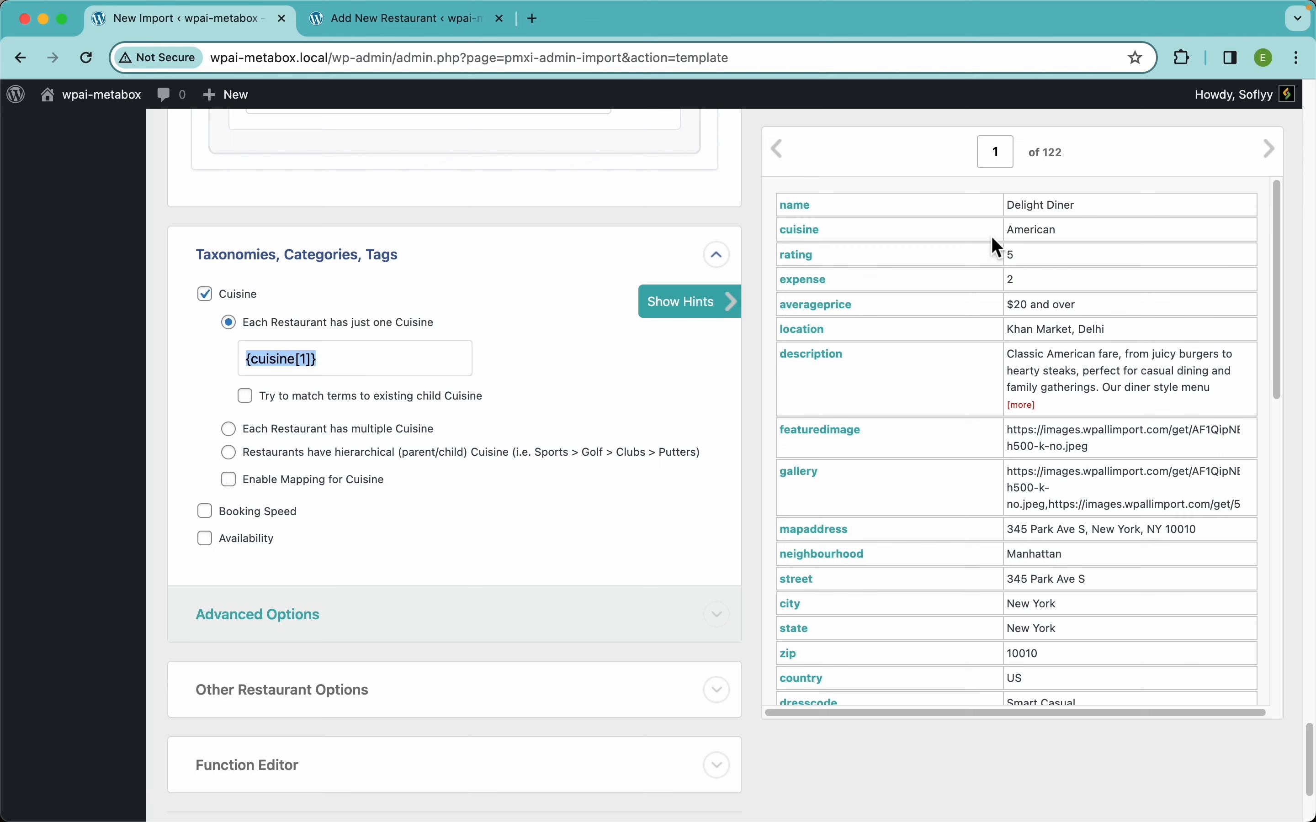
Preview the multiple and hierarchical options for Cuisine and return to just one Cuisine per restaurant
{"action": "left_click", "coordinate": [309, 432]}
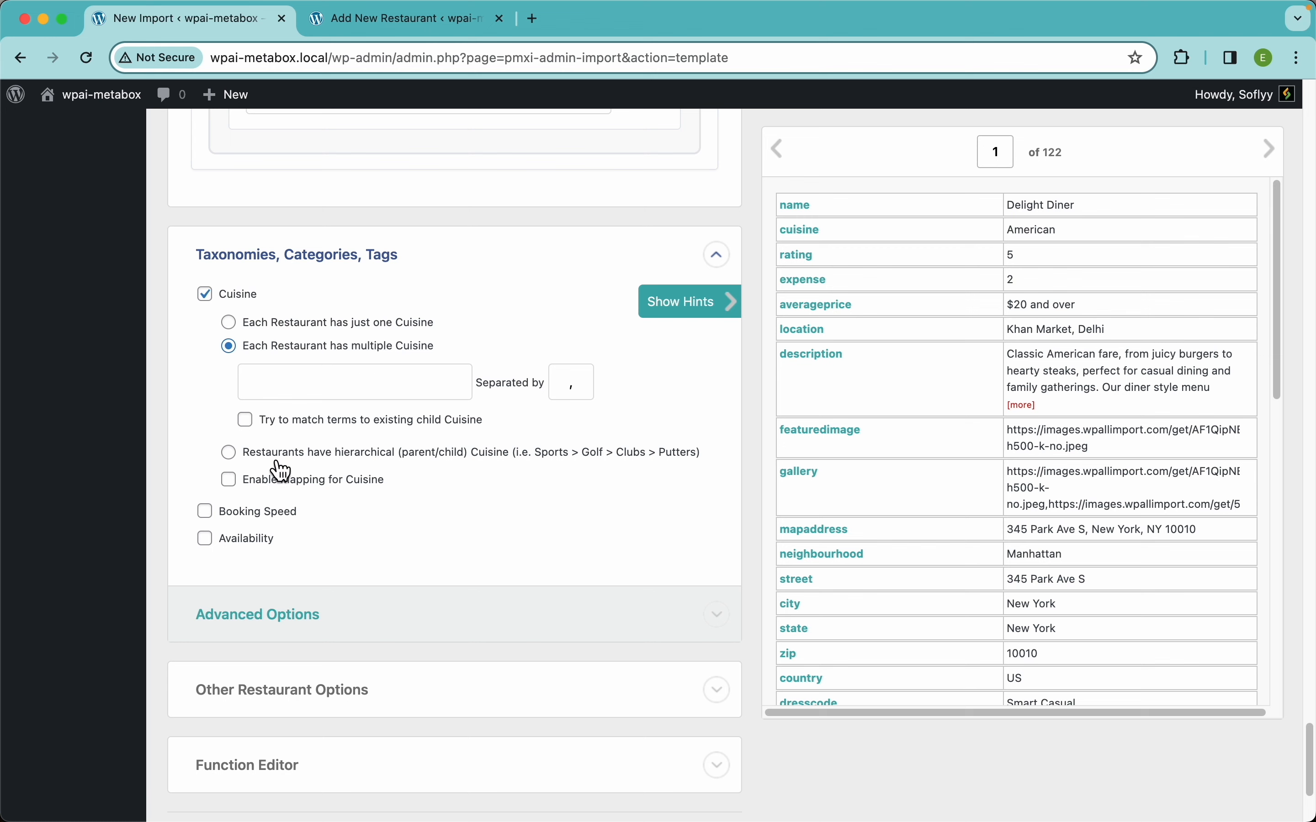
{"action": "left_click", "coordinate": [337, 453]}
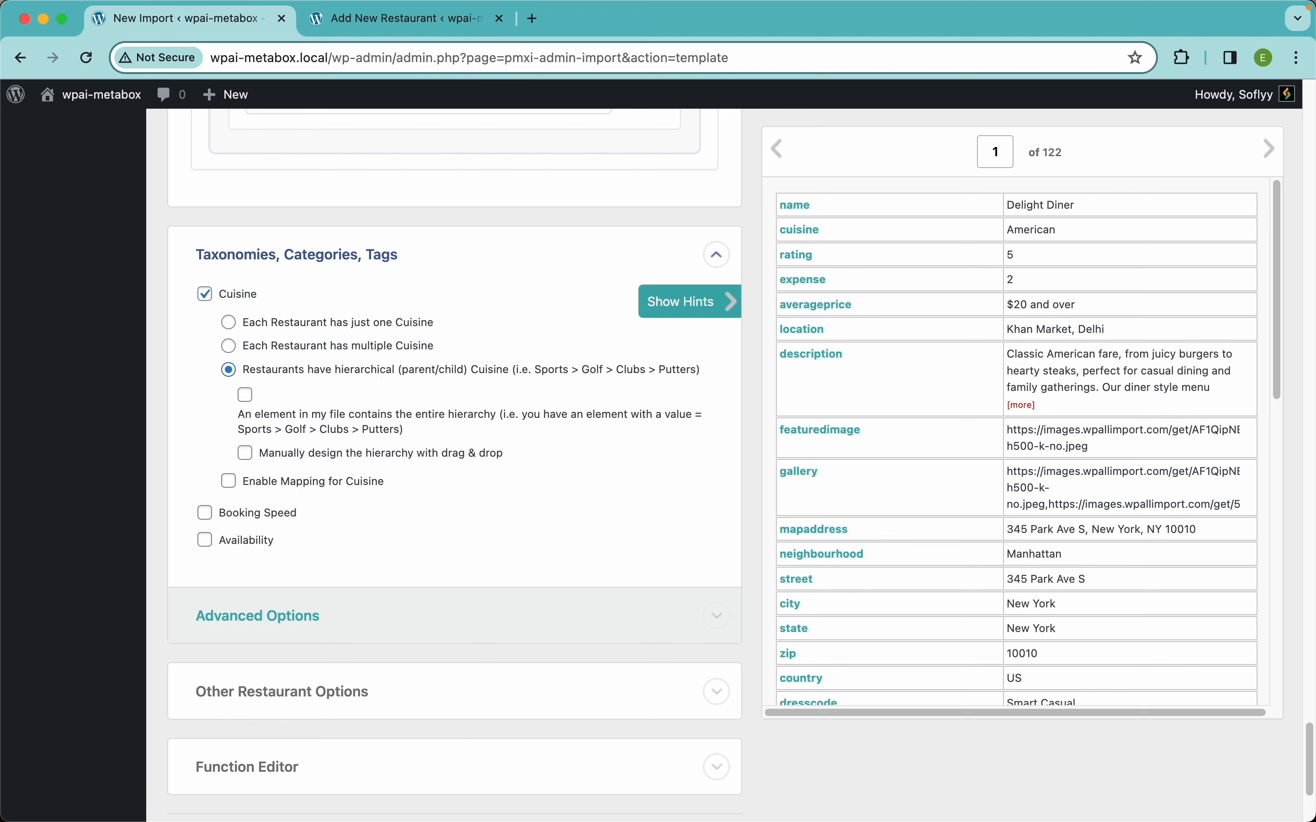
{"action": "left_click", "coordinate": [230, 324]}
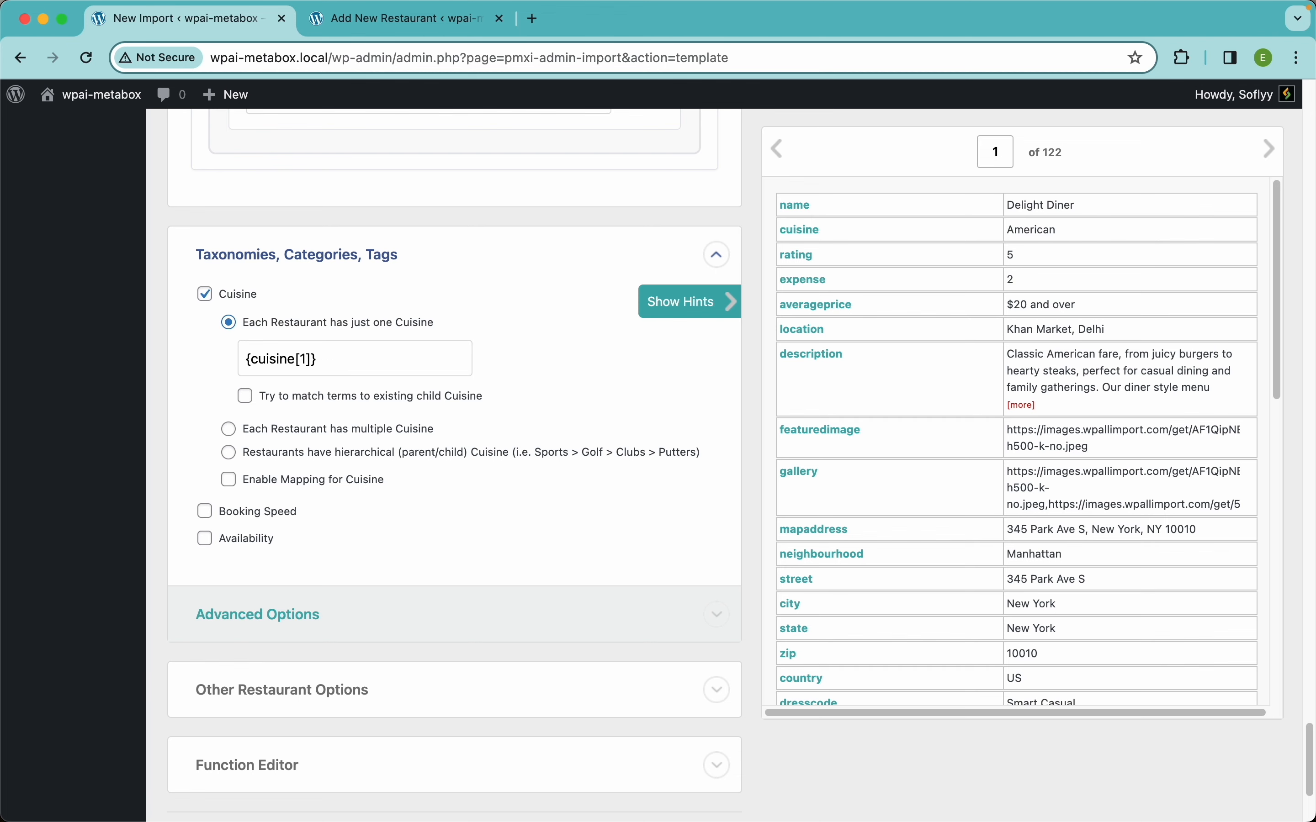
Enable the Booking Speed taxonomy with one term per restaurant and map it to the bookingspeed element
{"action": "scroll", "coordinate": [334, 405], "scroll_direction": "down", "scroll_amount": 3}
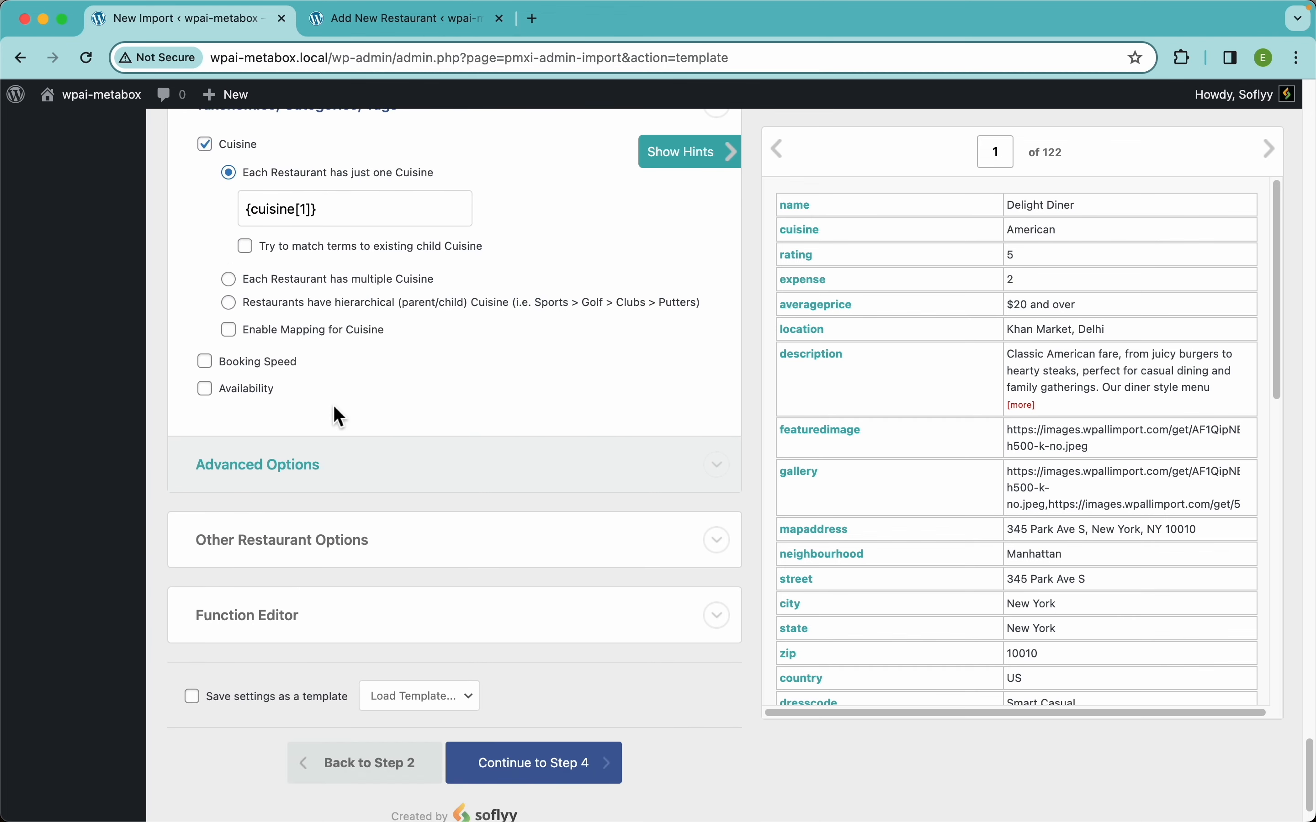
{"action": "left_click", "coordinate": [242, 361]}
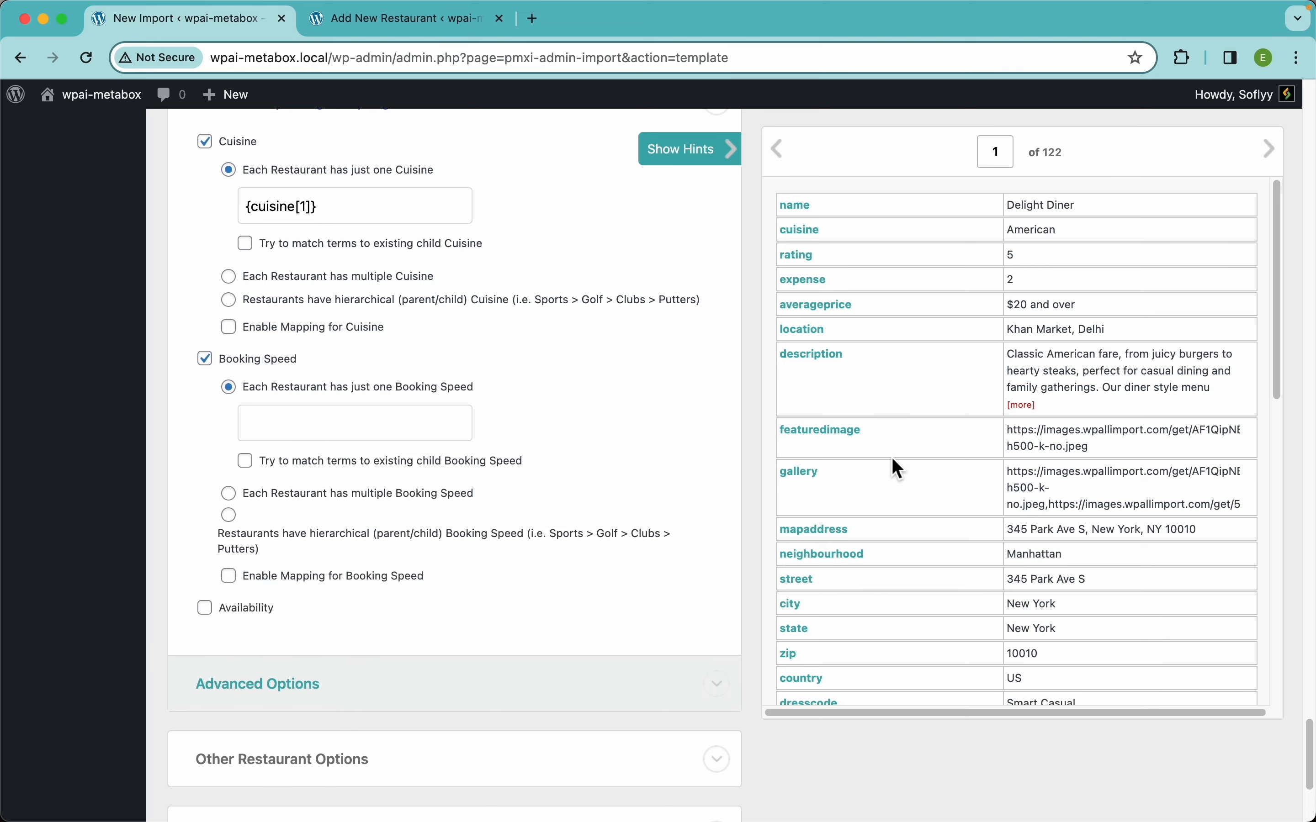
{"action": "scroll", "coordinate": [898, 469], "scroll_direction": "down", "scroll_amount": 10}
{"action": "scroll", "coordinate": [894, 462], "scroll_direction": "up", "scroll_amount": 4}
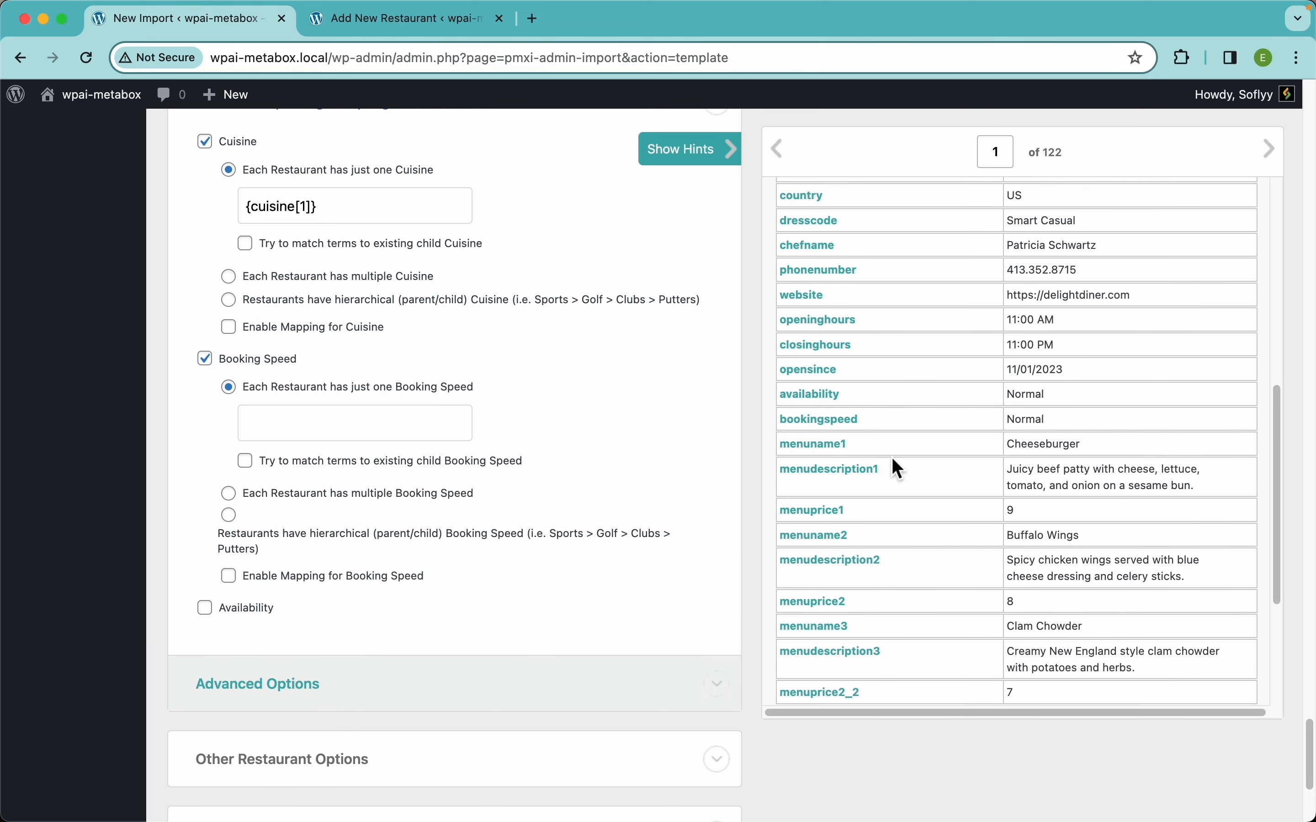
{"action": "left_click_drag", "start_coordinate": [822, 432], "coordinate": [358, 427]}
Enable the Availability taxonomy with one term per restaurant and map it to the availability element
{"action": "left_click", "coordinate": [250, 616]}
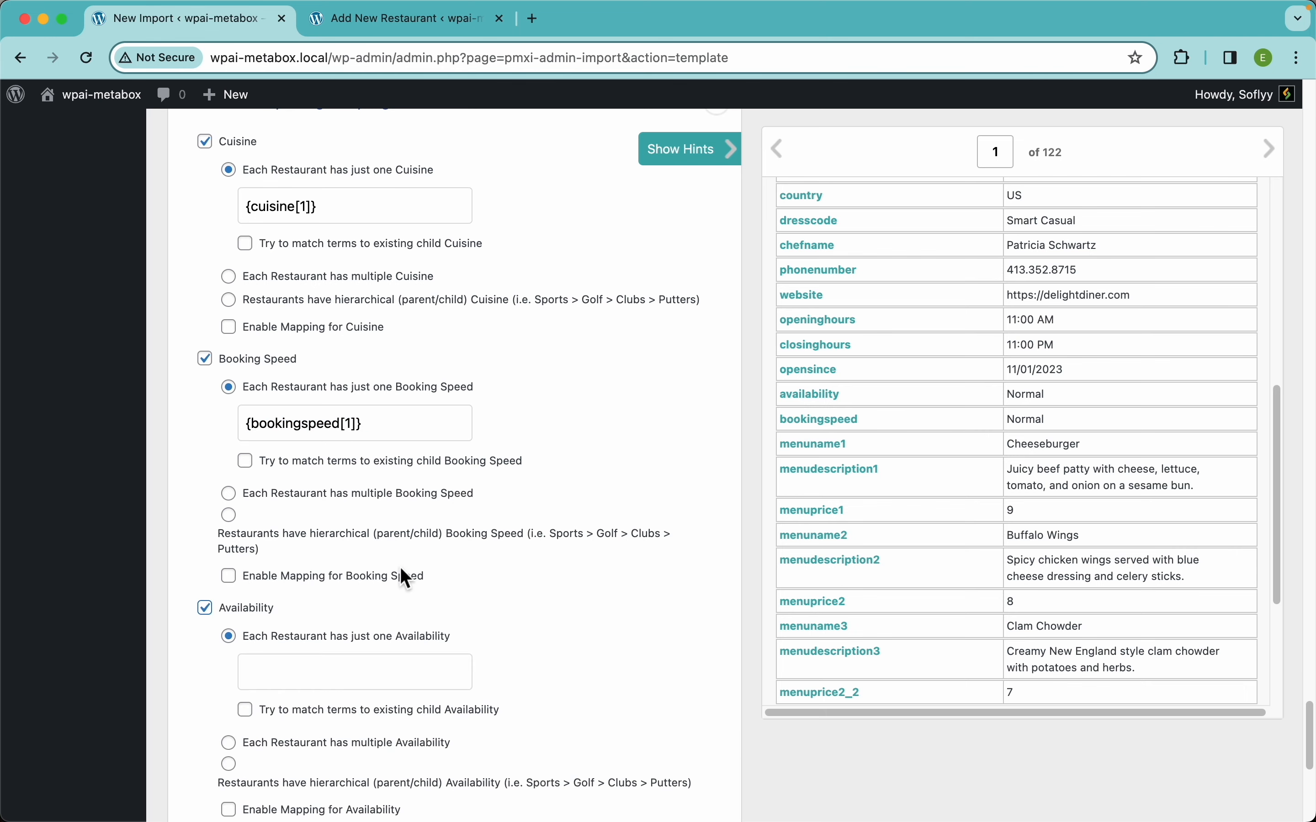
{"action": "scroll", "coordinate": [402, 576], "scroll_direction": "down", "scroll_amount": 3}
{"action": "left_click_drag", "start_coordinate": [827, 409], "coordinate": [440, 489]}
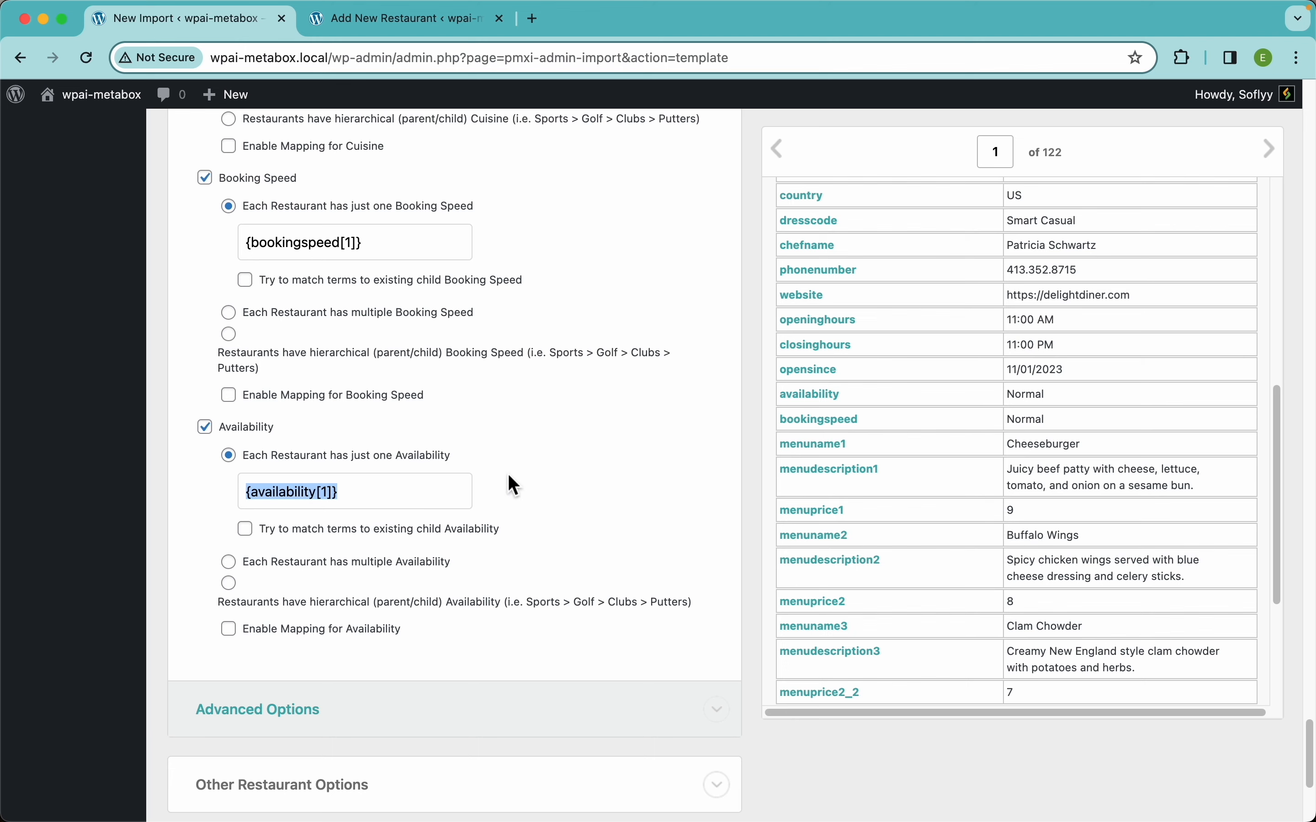
Expand Other Restaurant Options and look over its settings from Post Status down to Menu Order
{"action": "scroll", "coordinate": [512, 484], "scroll_direction": "down", "scroll_amount": 5}
{"action": "left_click", "coordinate": [358, 478]}
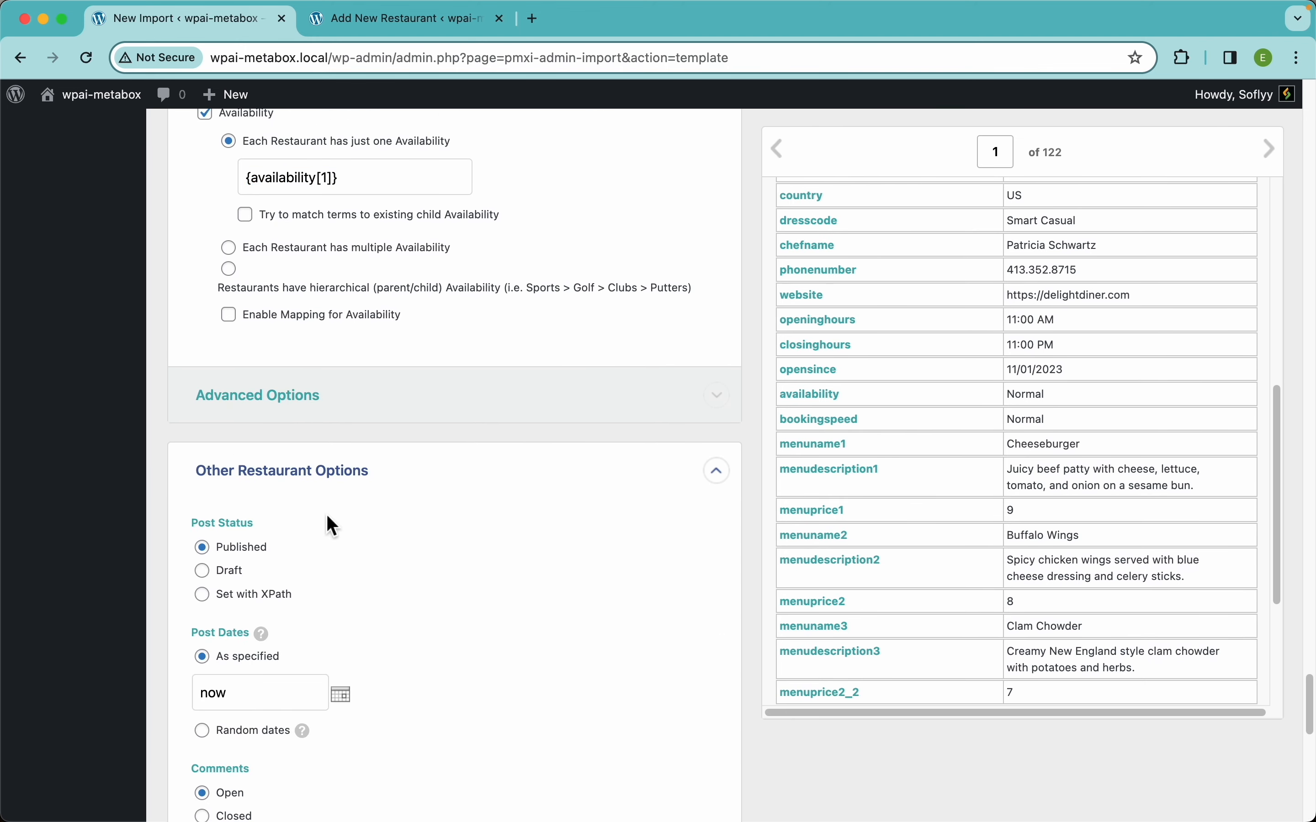
{"action": "scroll", "coordinate": [411, 489], "scroll_direction": "down", "scroll_amount": 4}
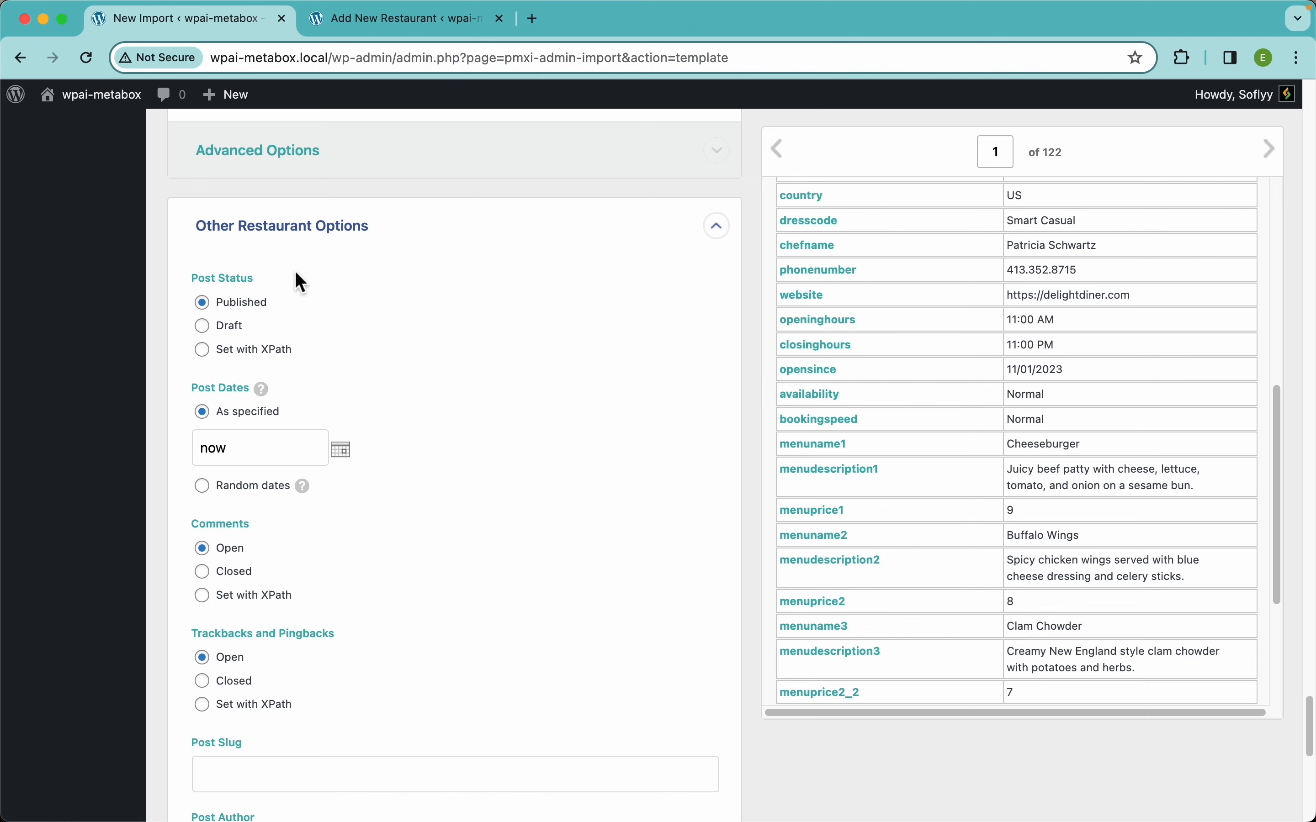
{"action": "scroll", "coordinate": [358, 545], "scroll_direction": "down", "scroll_amount": 5}
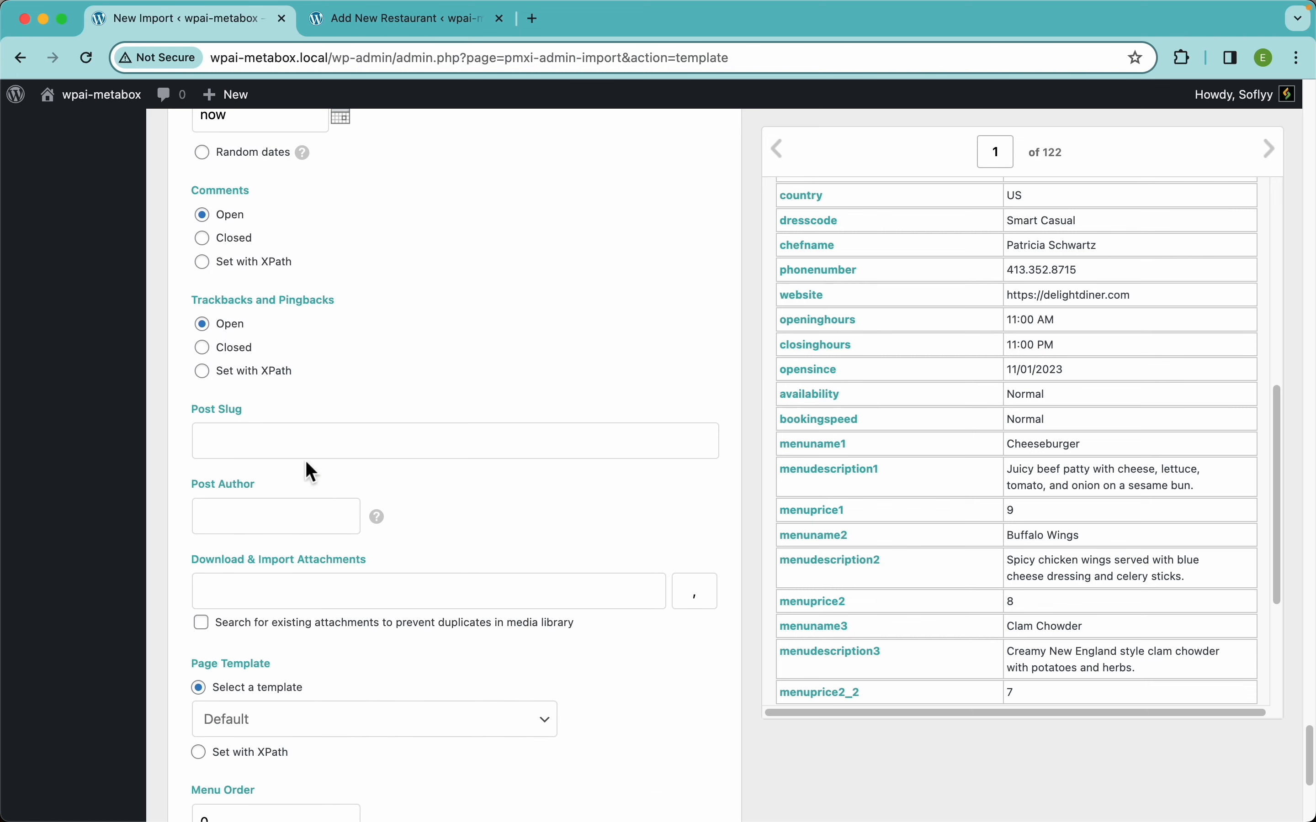
{"action": "scroll", "coordinate": [503, 435], "scroll_direction": "down", "scroll_amount": 4}
{"action": "scroll", "coordinate": [506, 457], "scroll_direction": "up", "scroll_amount": 8}
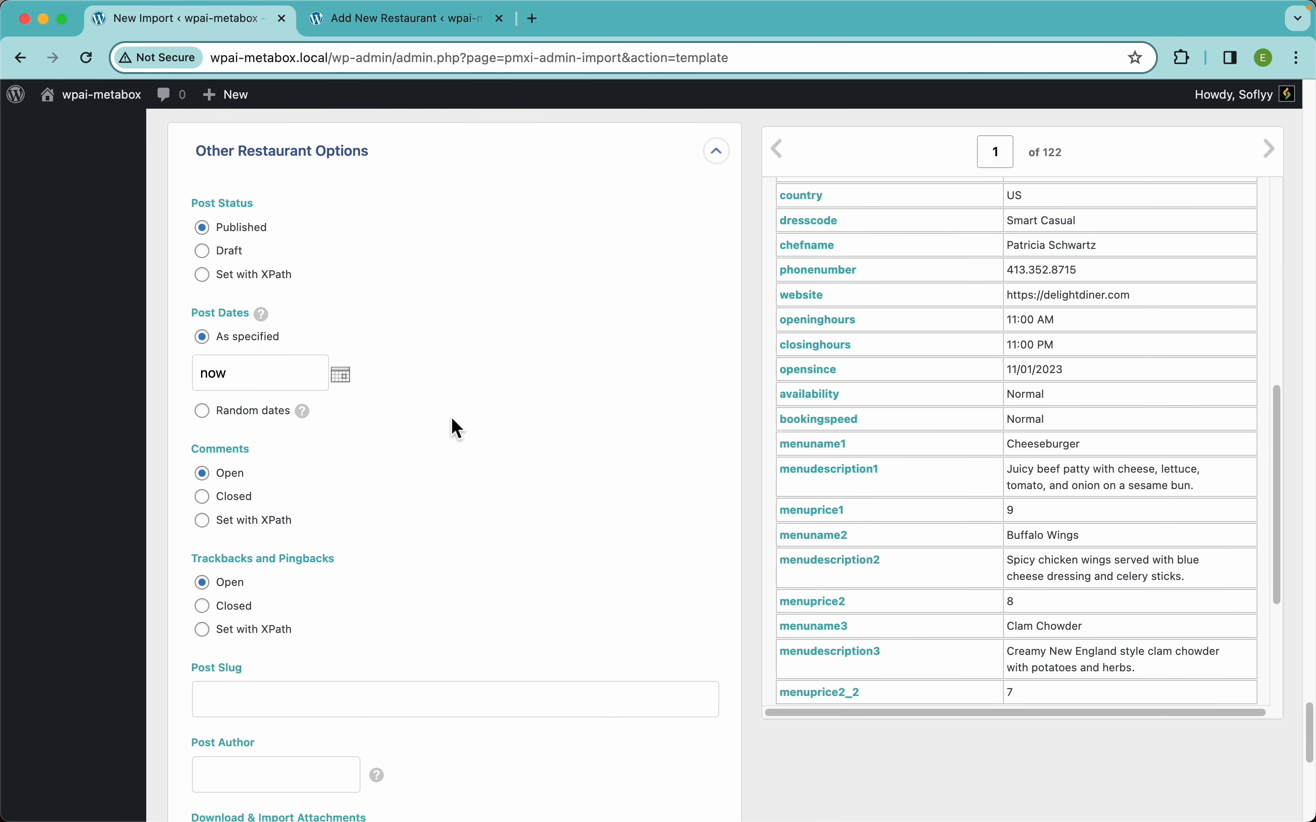
{"action": "scroll", "coordinate": [452, 419], "scroll_direction": "down", "scroll_amount": 2}
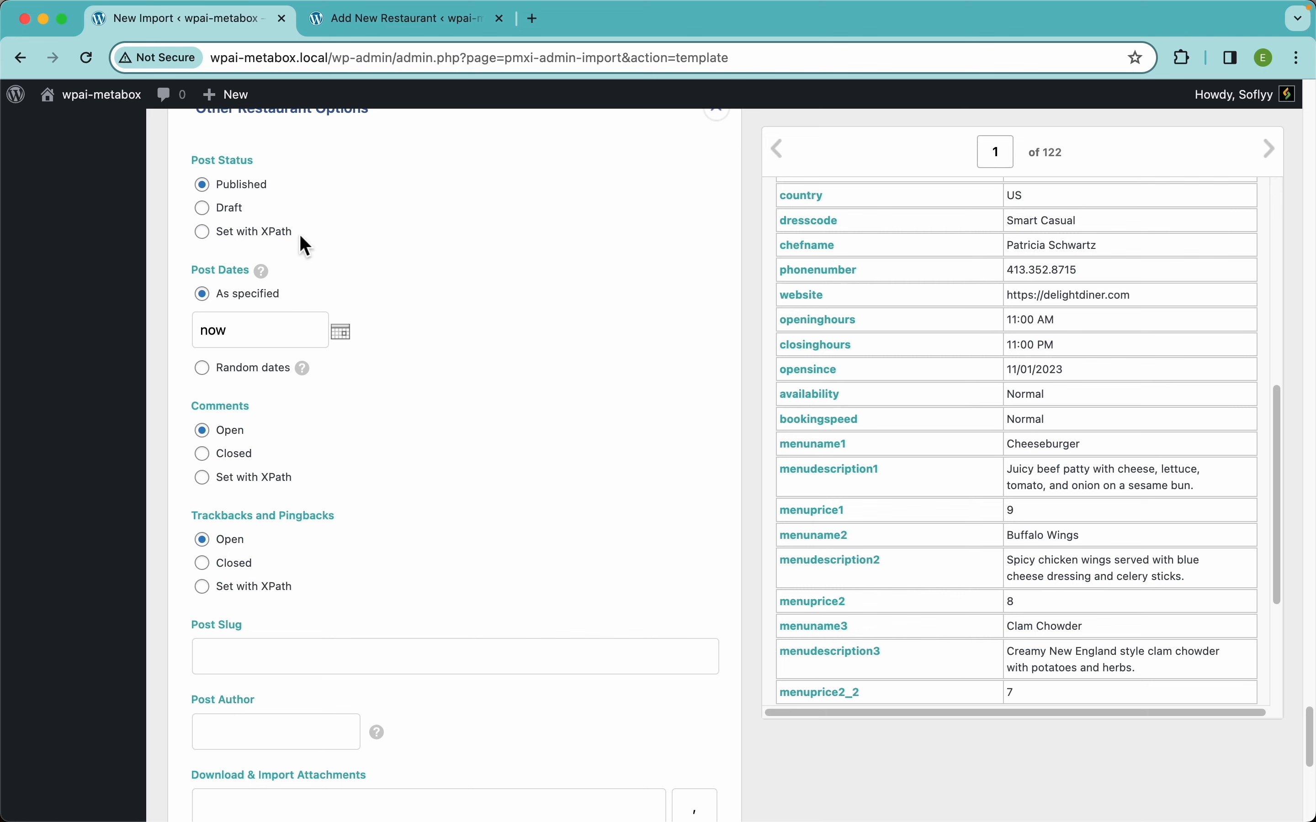
Check Set with XPath for Post Status, go back to Published, and review the slug, author, attachment and page template settings
{"action": "left_click", "coordinate": [255, 233]}
{"action": "left_click", "coordinate": [228, 186]}
{"action": "scroll", "coordinate": [394, 462], "scroll_direction": "down", "scroll_amount": 3}
{"action": "scroll", "coordinate": [397, 463], "scroll_direction": "down", "scroll_amount": 4}
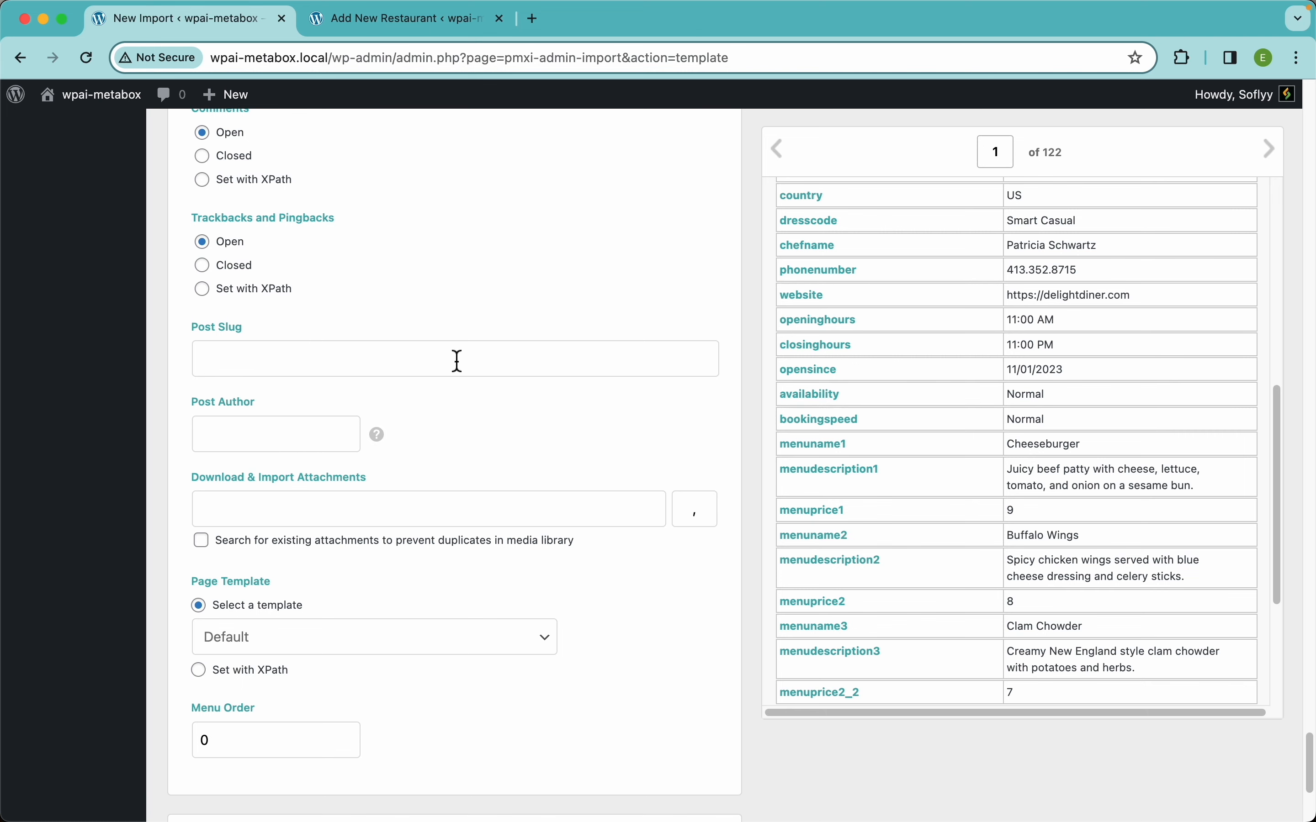
{"action": "scroll", "coordinate": [386, 400], "scroll_direction": "down", "scroll_amount": 5}
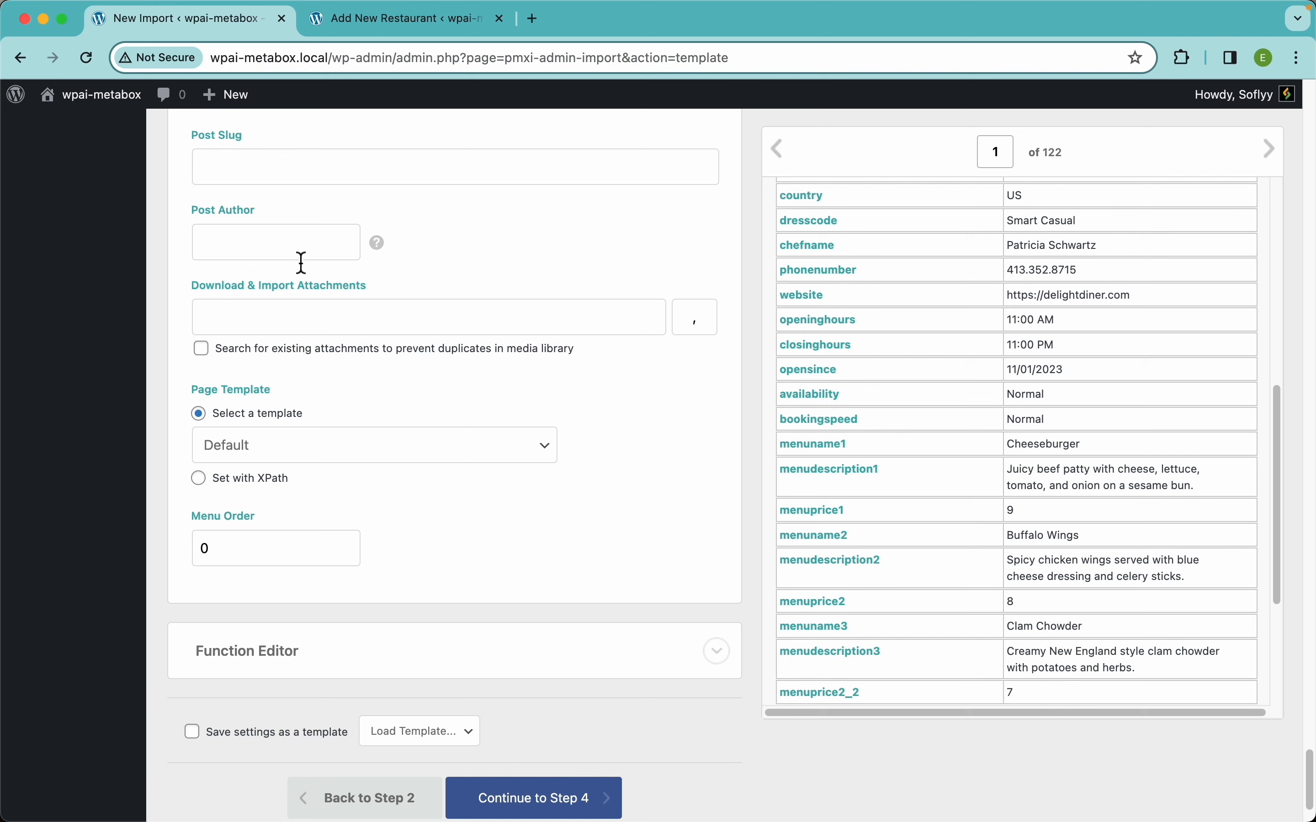
{"action": "mouse_move", "coordinate": [380, 247]}
{"action": "scroll", "coordinate": [495, 500], "scroll_direction": "down", "scroll_amount": 4}
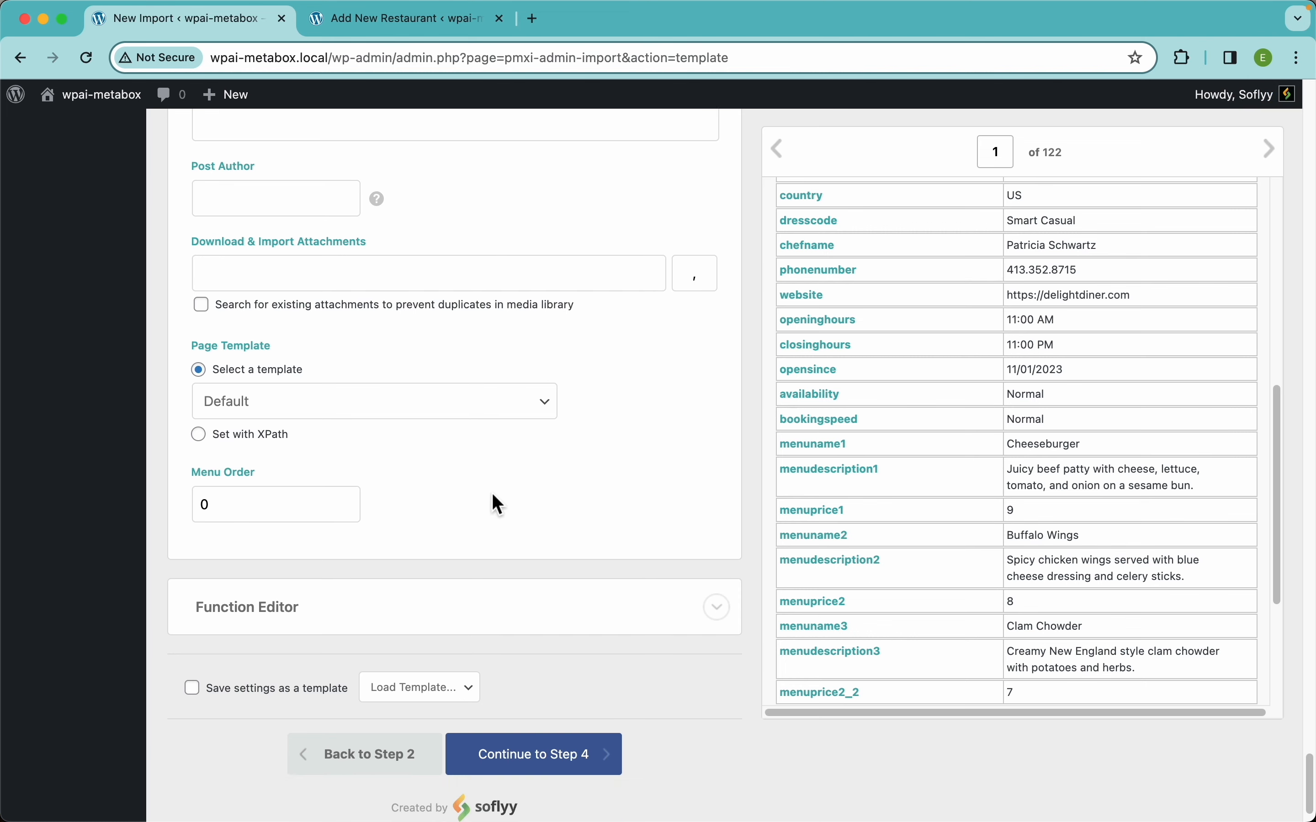
Expand the Function Editor to view its PHP area, and go back over the mapped taxonomies and Meta Box fields
{"action": "left_click", "coordinate": [294, 560]}
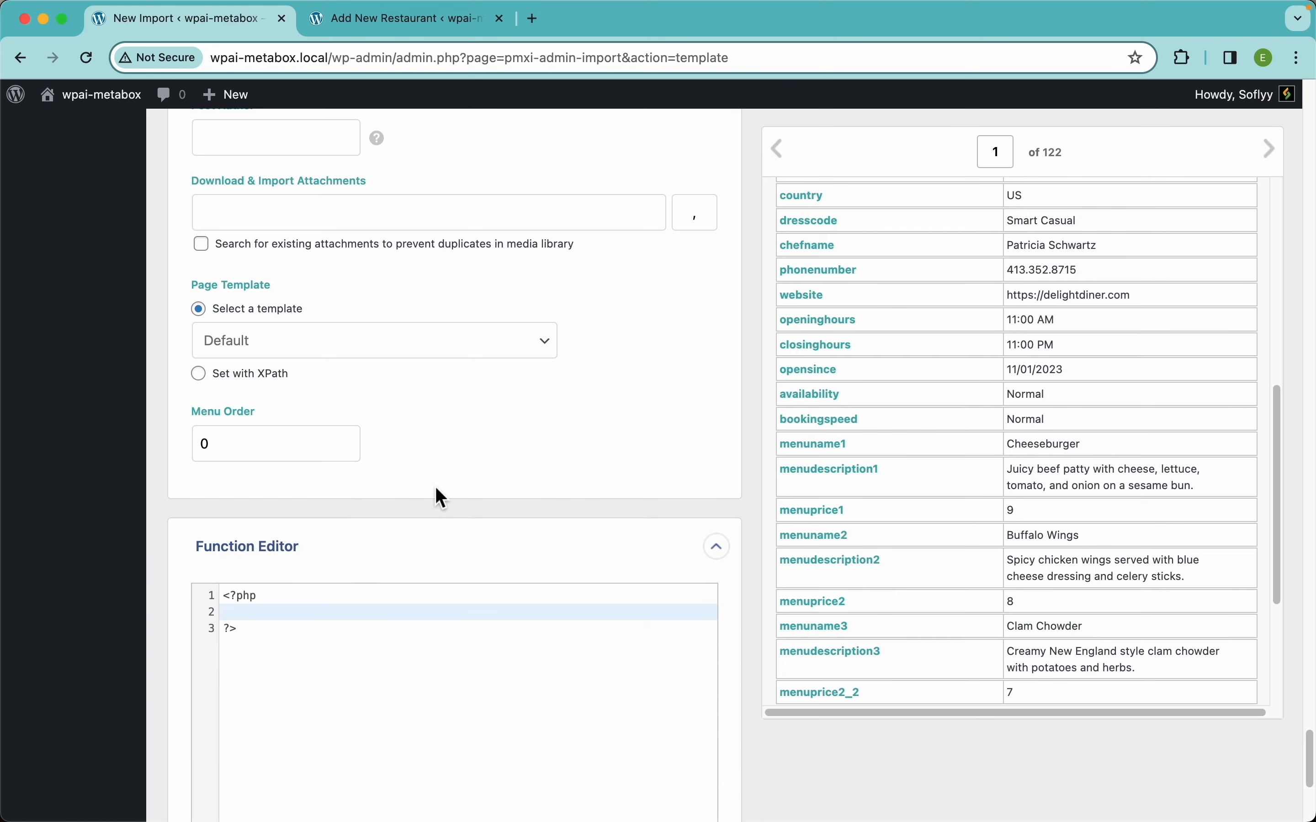
{"action": "scroll", "coordinate": [441, 497], "scroll_direction": "down", "scroll_amount": 5}
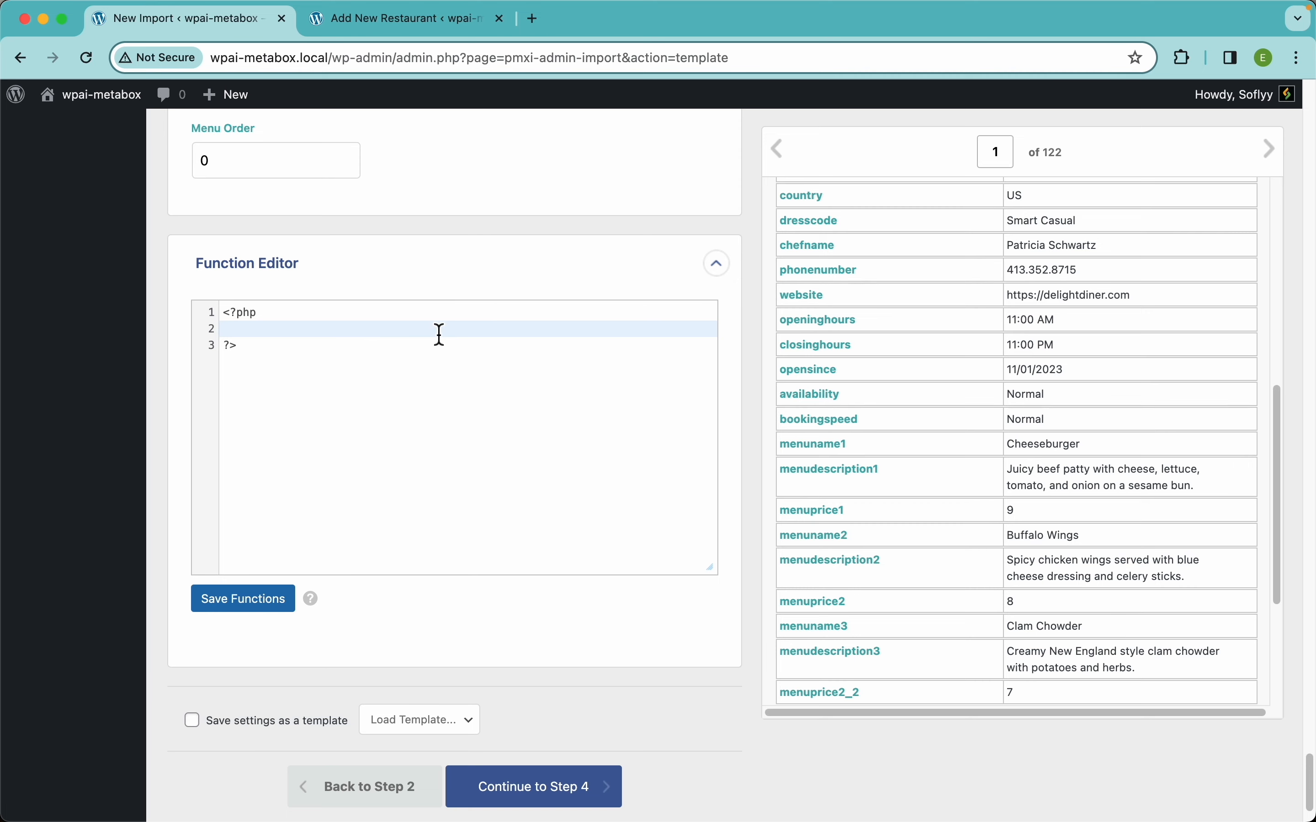
{"action": "scroll", "coordinate": [440, 334], "scroll_direction": "up", "scroll_amount": 15}
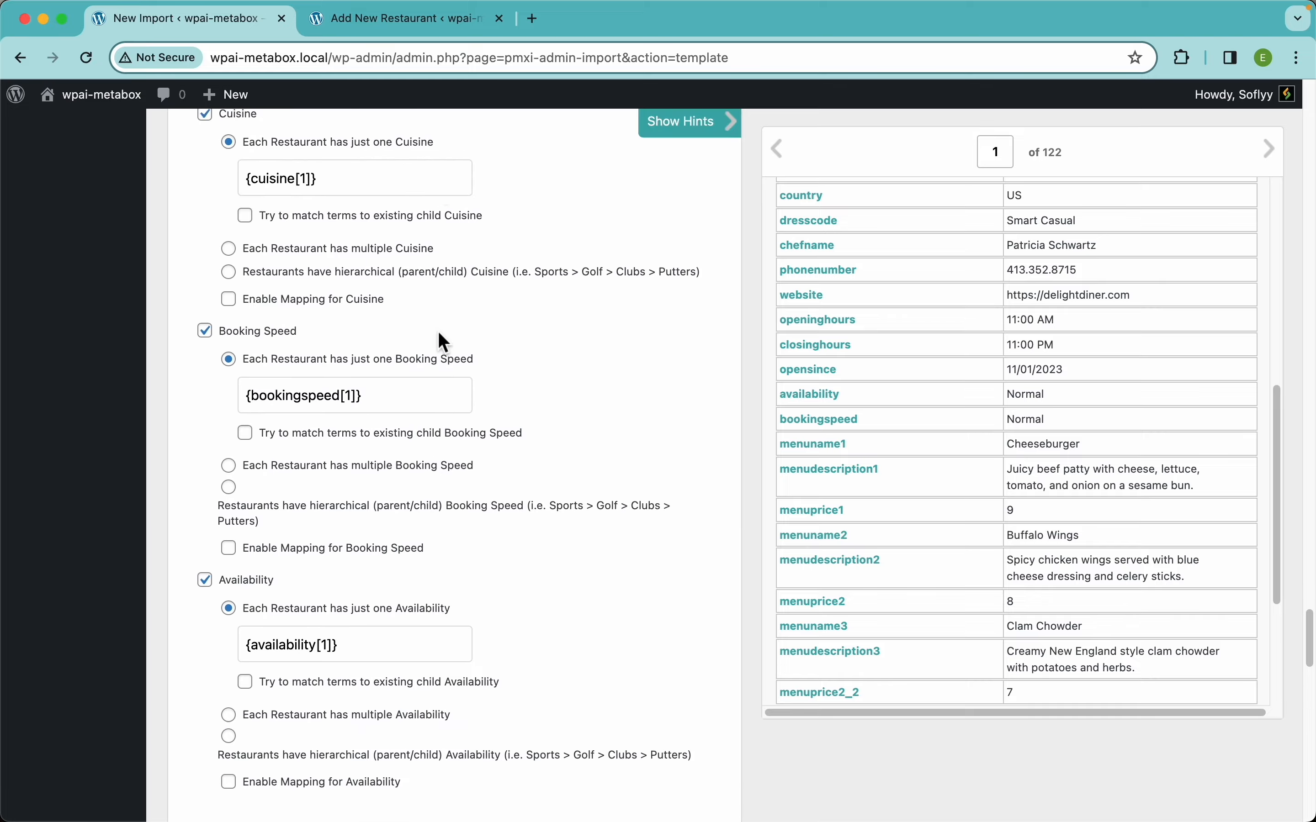
{"action": "scroll", "coordinate": [441, 334], "scroll_direction": "up", "scroll_amount": 10}
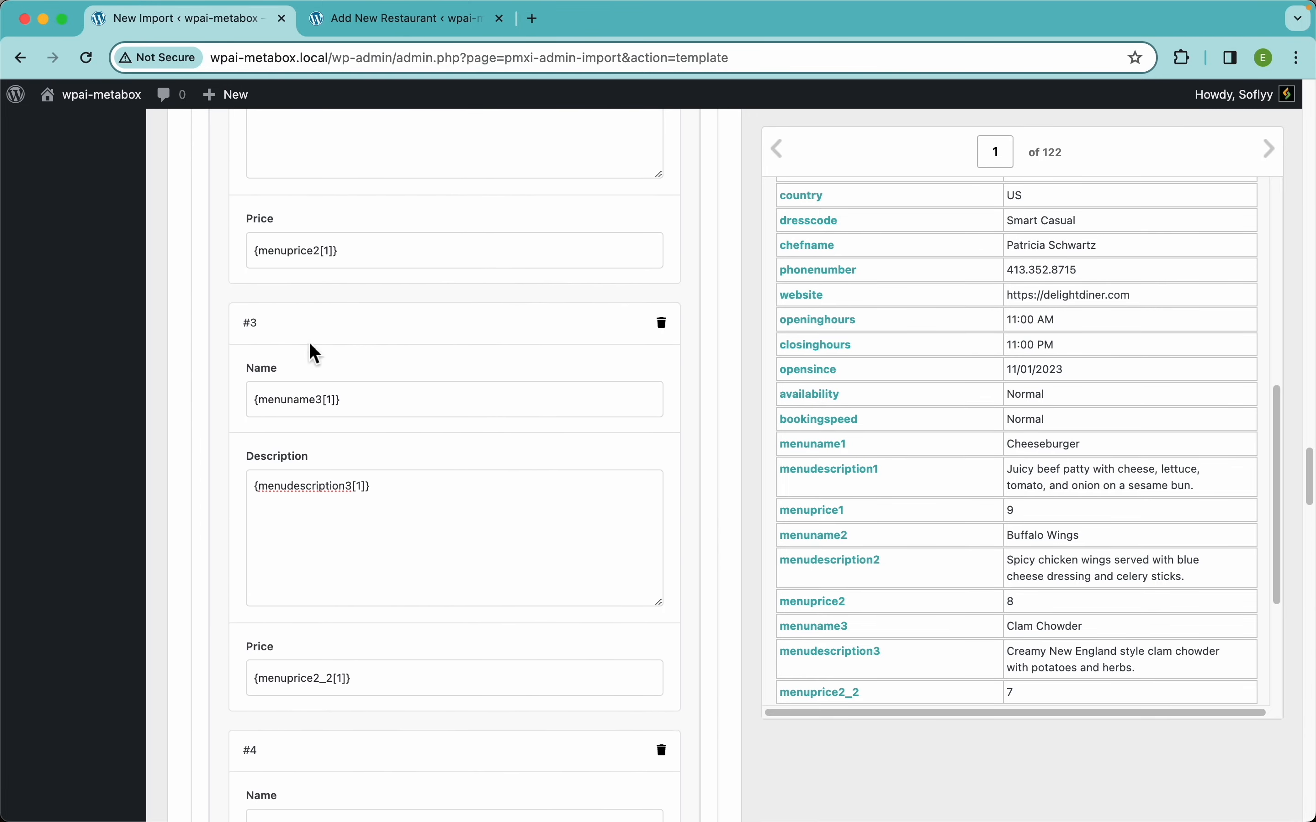
{"action": "scroll", "coordinate": [438, 370], "scroll_direction": "up", "scroll_amount": 15}
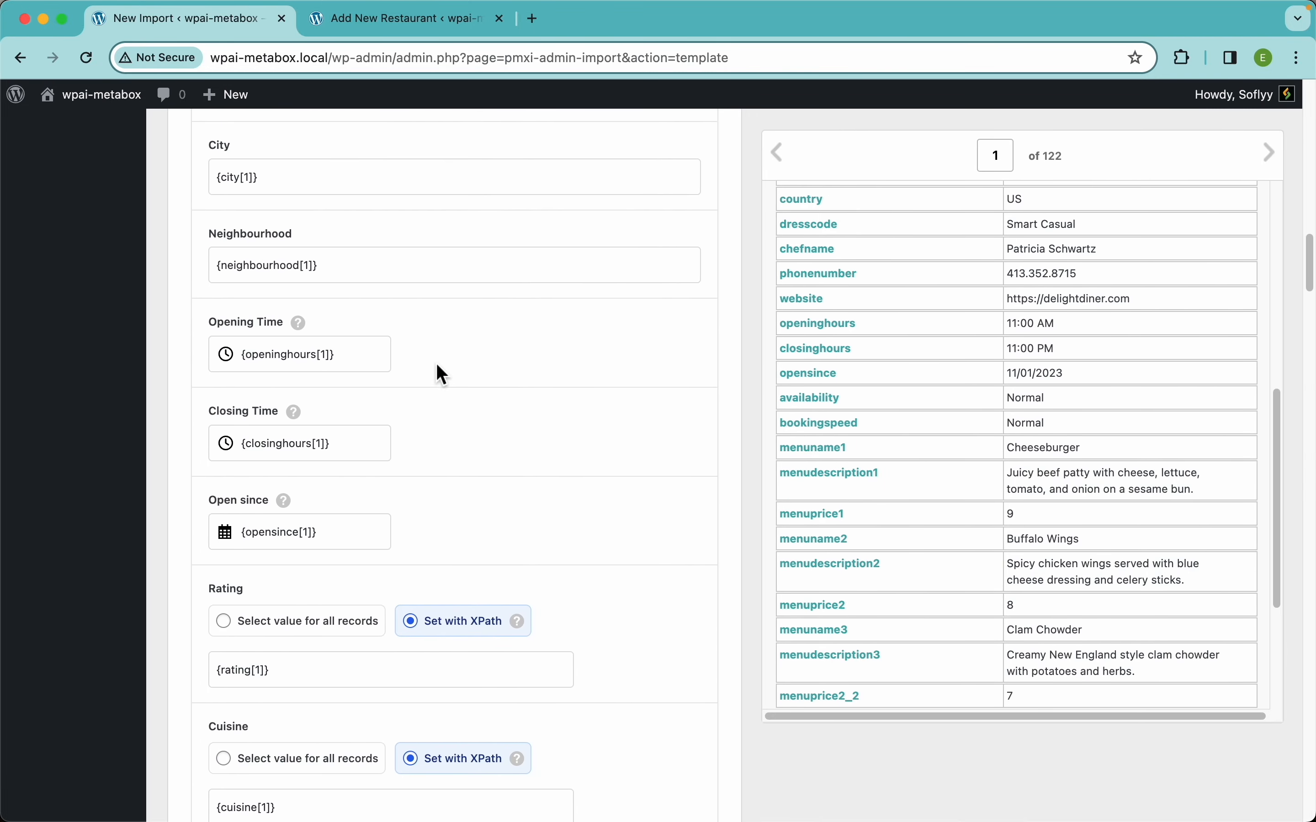
{"action": "scroll", "coordinate": [438, 366], "scroll_direction": "up", "scroll_amount": 8}
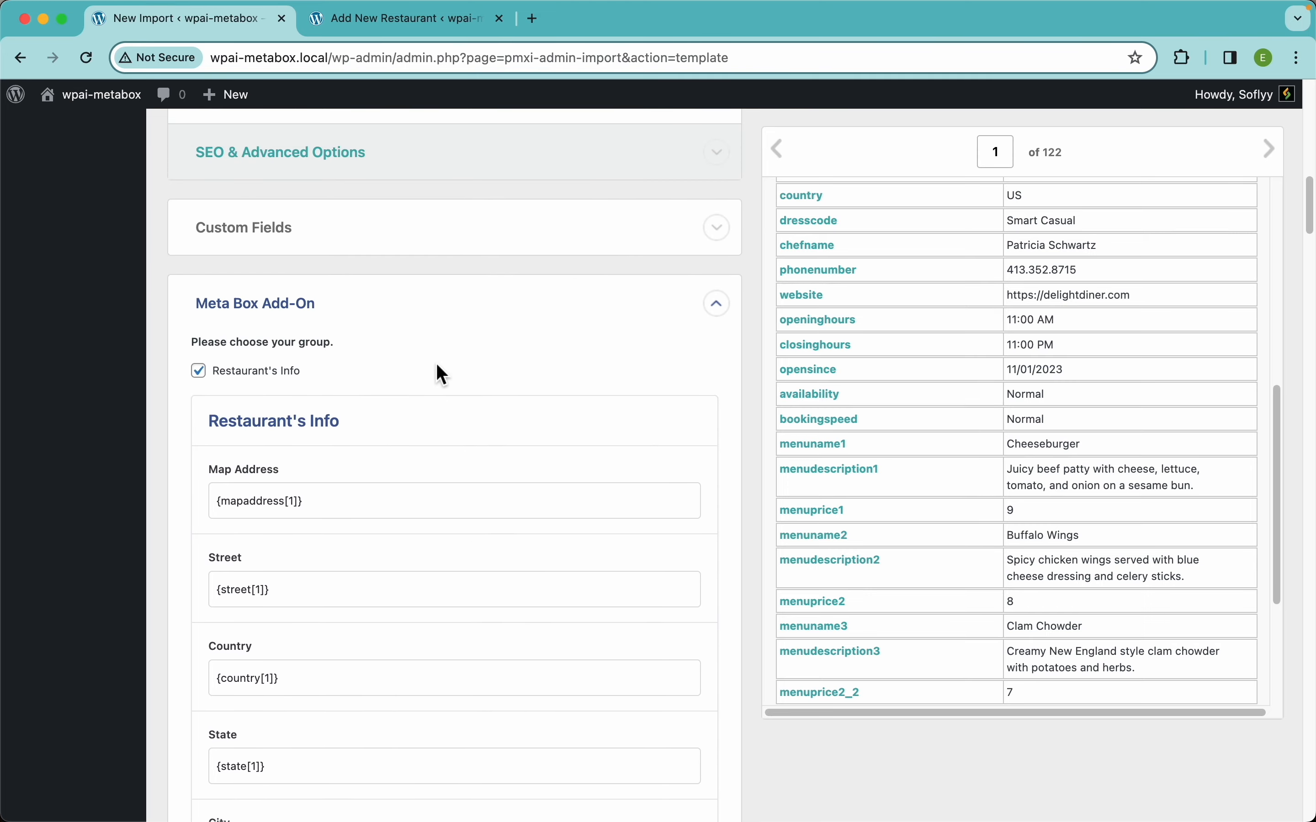
{"action": "scroll", "coordinate": [438, 370], "scroll_direction": "down", "scroll_amount": 15}
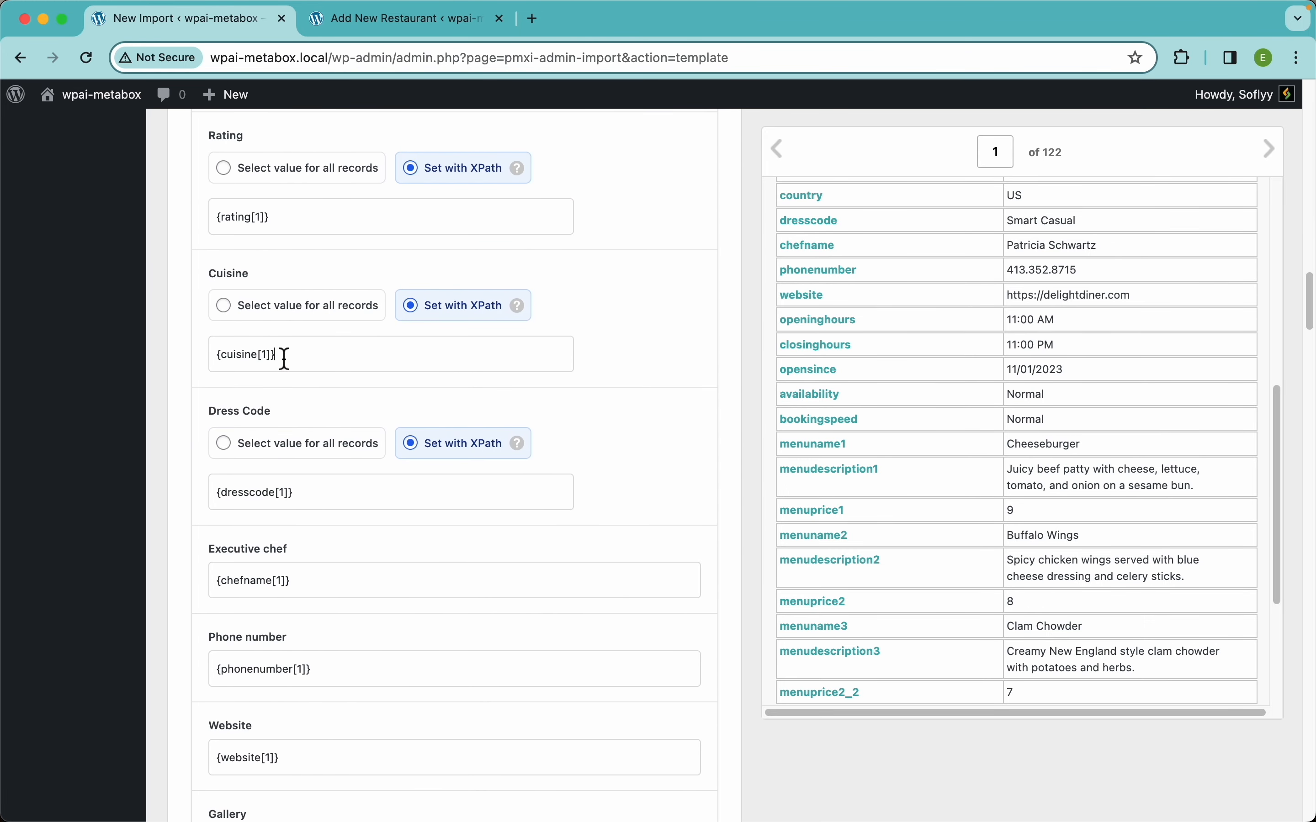
Compare the Cuisine mapping in the Restaurant's Info group with the cuisine value of record 1
{"action": "left_click_drag", "start_coordinate": [283, 356], "coordinate": [215, 362]}
{"action": "scroll", "coordinate": [987, 346], "scroll_direction": "up", "scroll_amount": 5}
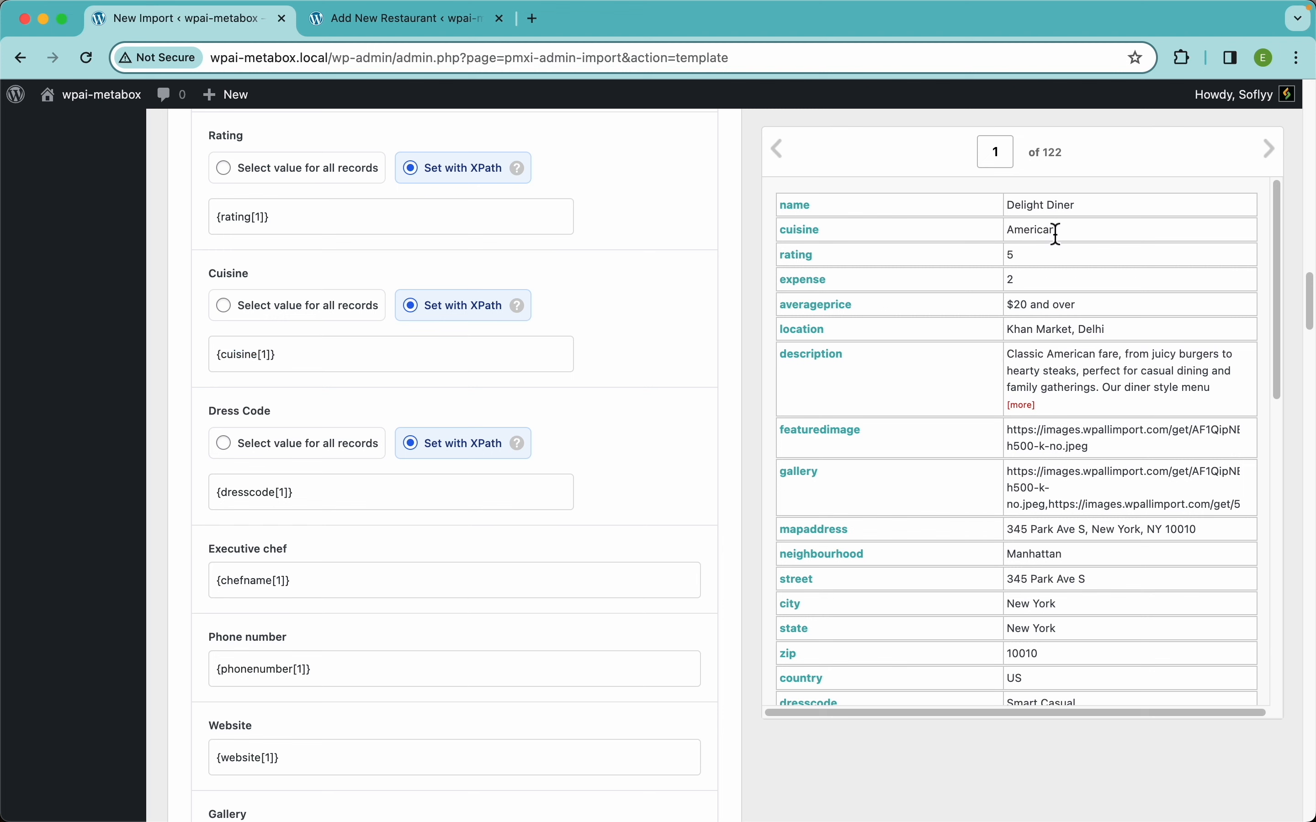
{"action": "left_click_drag", "start_coordinate": [1055, 231], "coordinate": [1012, 234]}
{"action": "triple_click", "coordinate": [266, 354]}
{"action": "left_click", "coordinate": [1014, 228]}
{"action": "scroll", "coordinate": [551, 420], "scroll_direction": "down", "scroll_amount": 5}
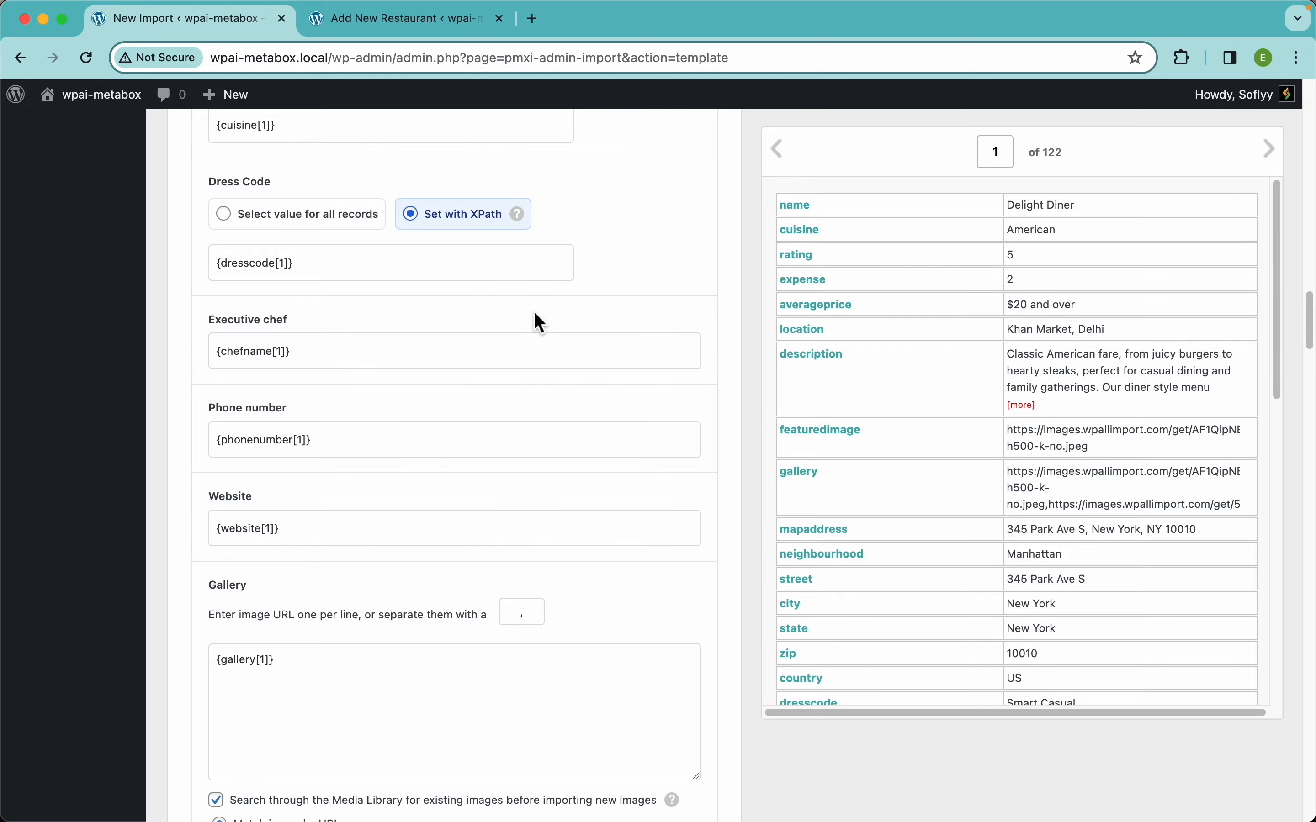
Return to the Function Editor at the end of the template and collapse it
{"action": "scroll", "coordinate": [488, 539], "scroll_direction": "down", "scroll_amount": 20}
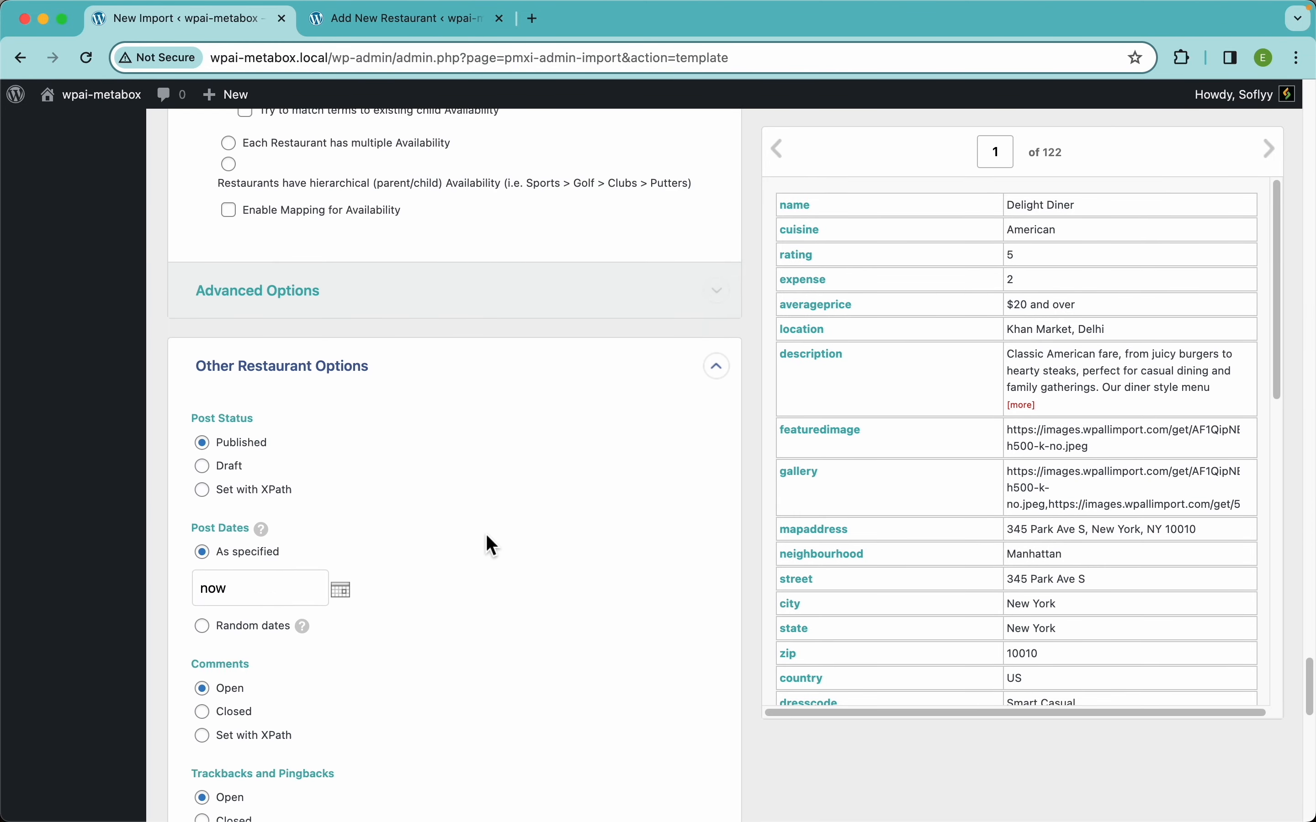
{"action": "scroll", "coordinate": [486, 535], "scroll_direction": "down", "scroll_amount": 15}
{"action": "scroll", "coordinate": [486, 535], "scroll_direction": "up", "scroll_amount": 3}
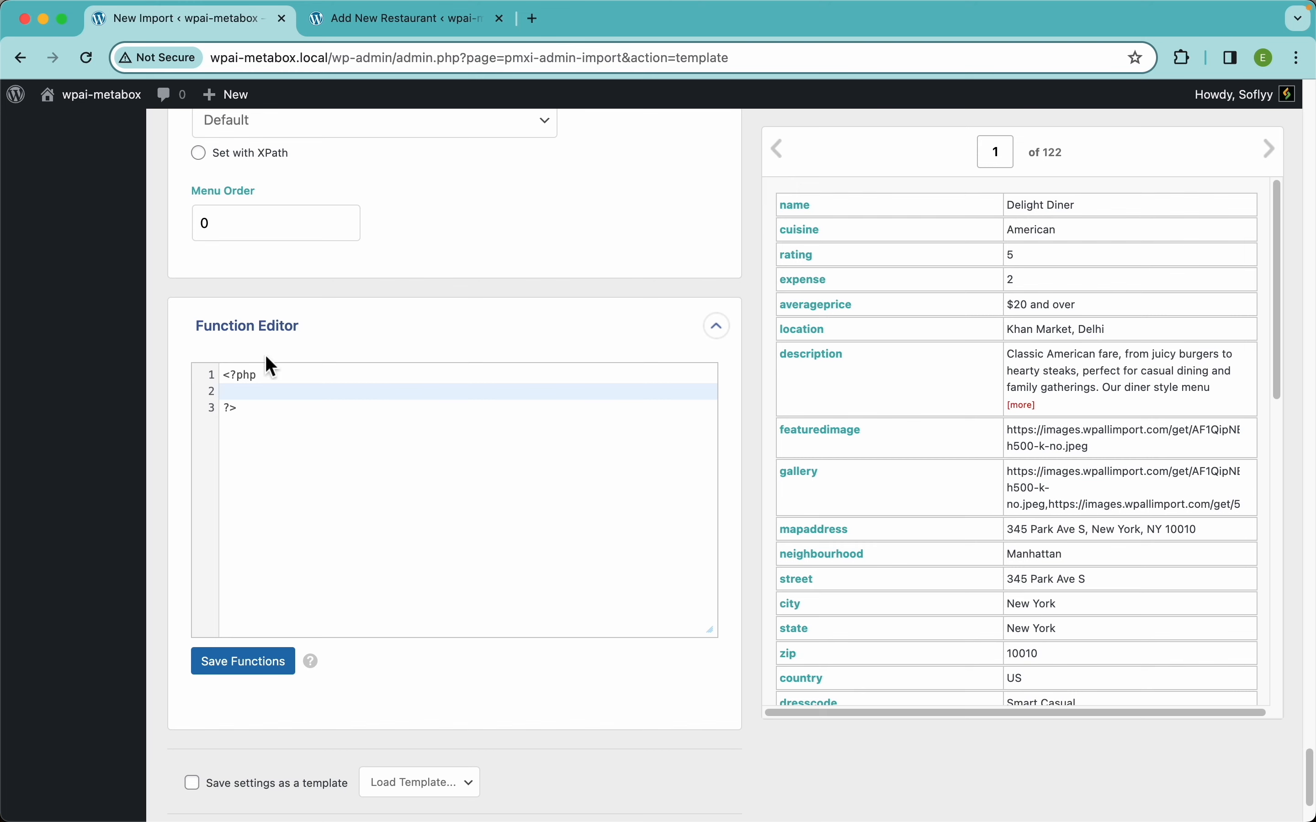
{"action": "left_click", "coordinate": [285, 344]}
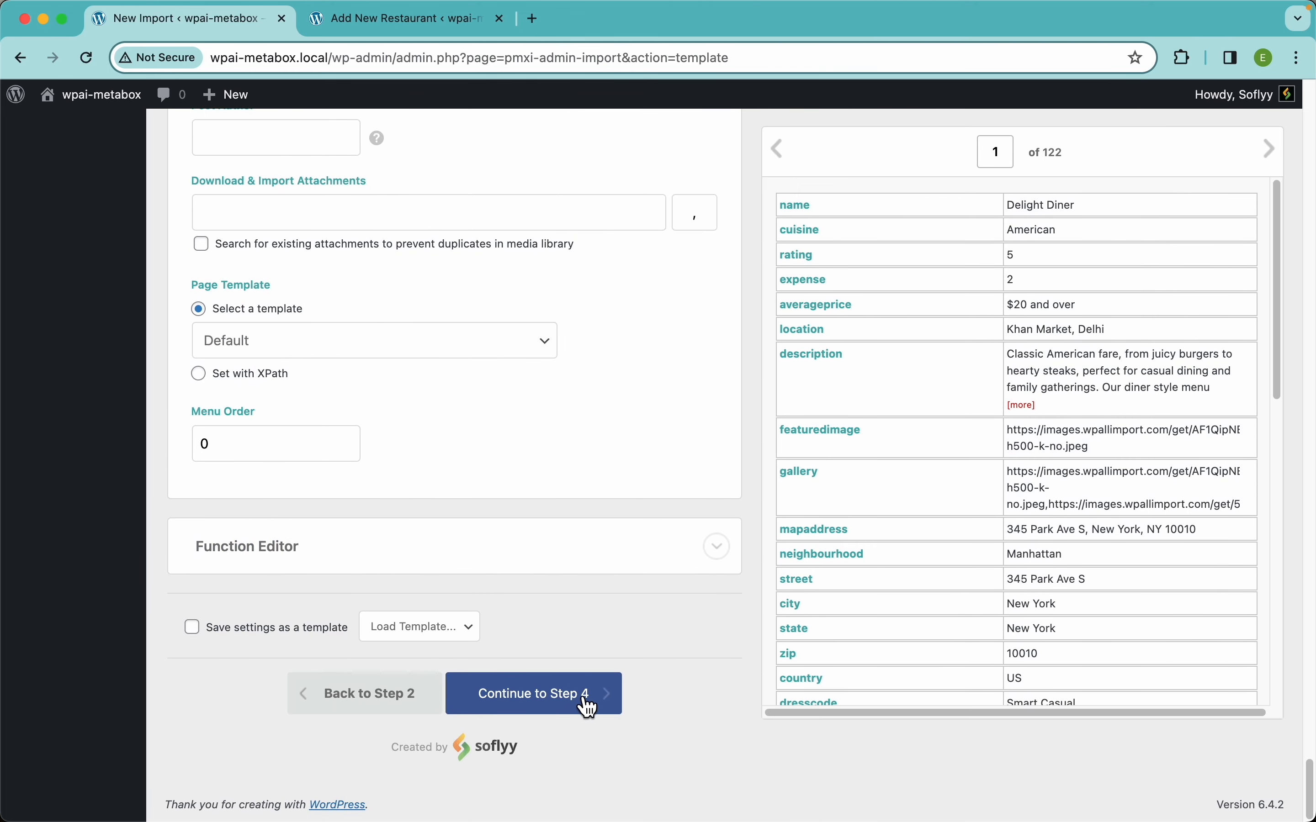
Look over the whole import template once more and continue to Step 4, the Import Settings
{"action": "scroll", "coordinate": [527, 547], "scroll_direction": "up", "scroll_amount": 20}
{"action": "scroll", "coordinate": [526, 540], "scroll_direction": "up", "scroll_amount": 3}
{"action": "scroll", "coordinate": [423, 532], "scroll_direction": "down", "scroll_amount": 20}
{"action": "scroll", "coordinate": [423, 531], "scroll_direction": "down", "scroll_amount": 10}
{"action": "left_click", "coordinate": [567, 700]}
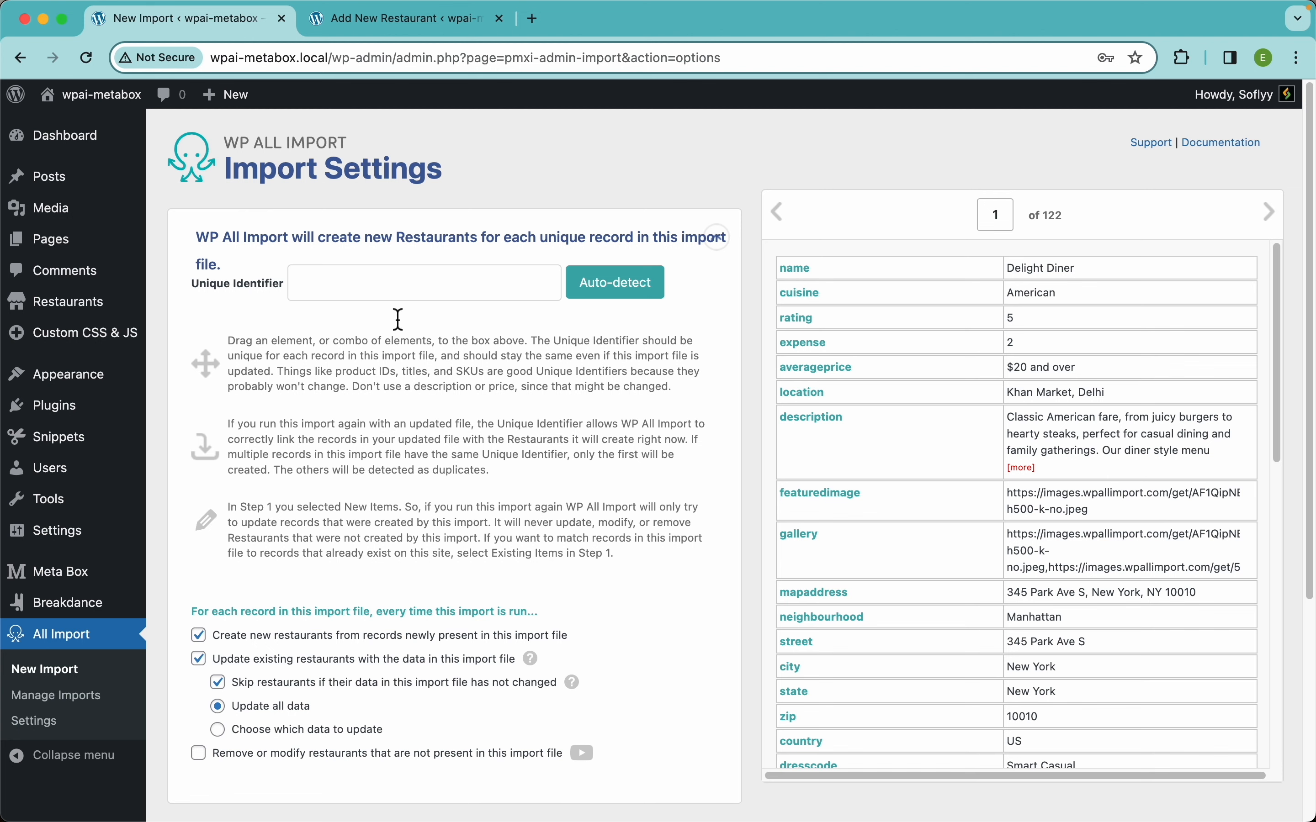
Auto-detect the import's Unique Identifier and show record 2 to check the element it uses
{"action": "left_click", "coordinate": [641, 303]}
{"action": "left_click", "coordinate": [1269, 213]}
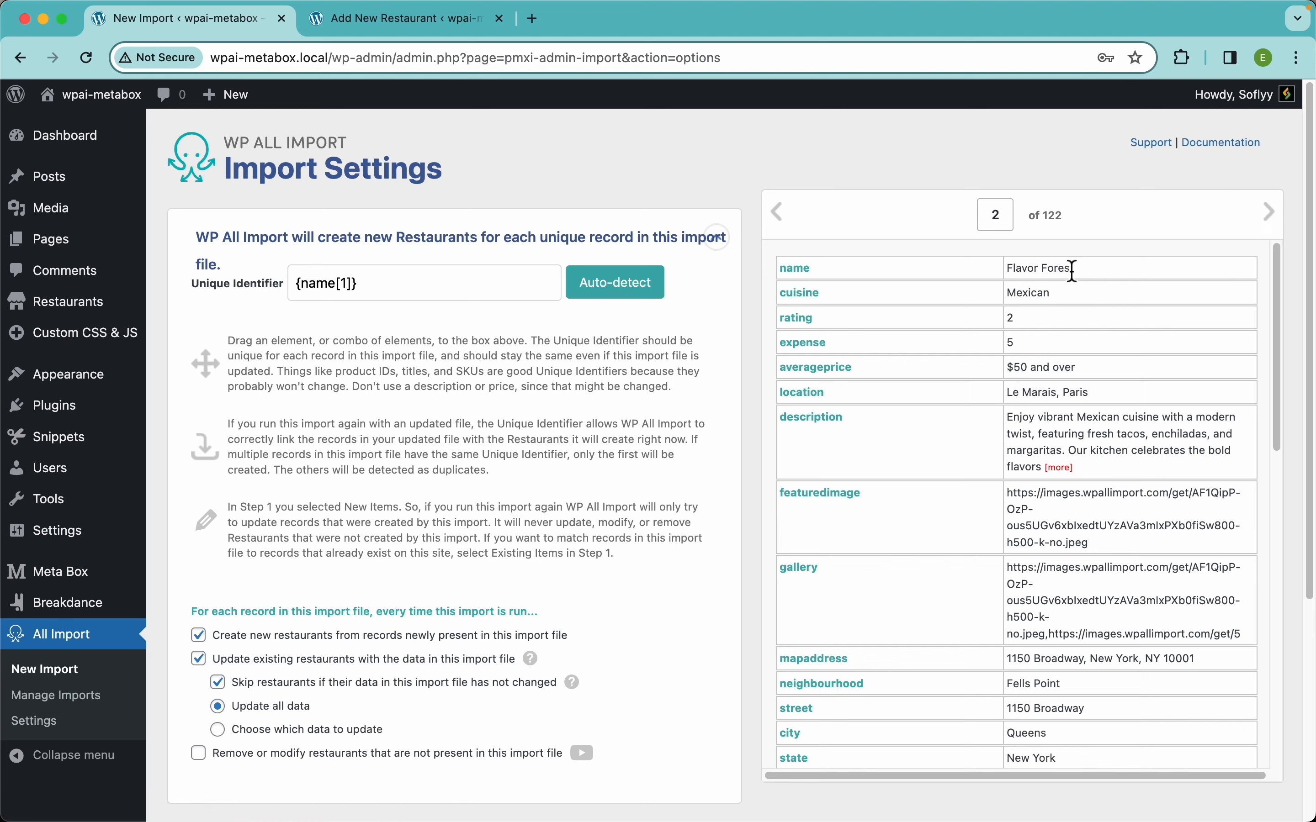
Page through records 3 to 5 and back to record 1 to check their names and data against the Unique Identifier
{"action": "left_click", "coordinate": [1270, 212]}
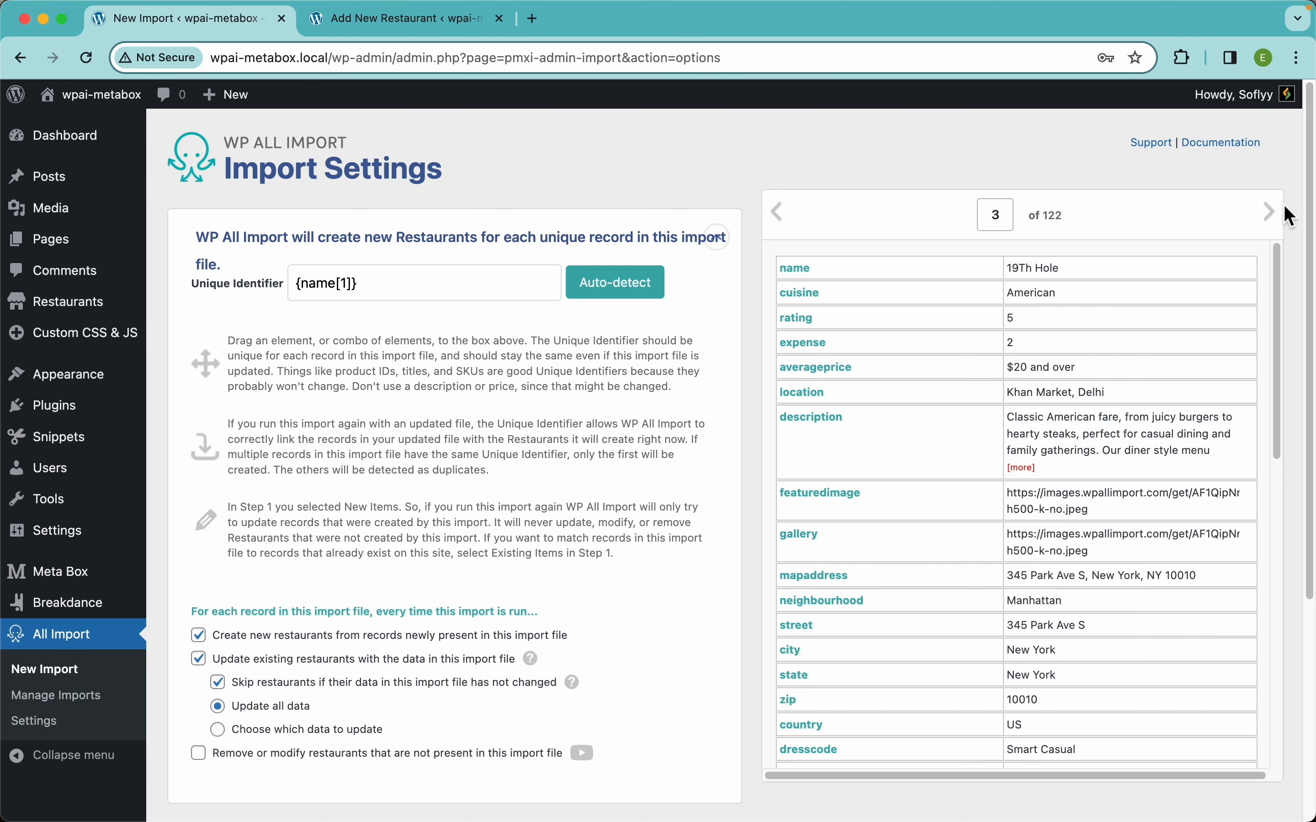
{"action": "left_click", "coordinate": [1275, 217]}
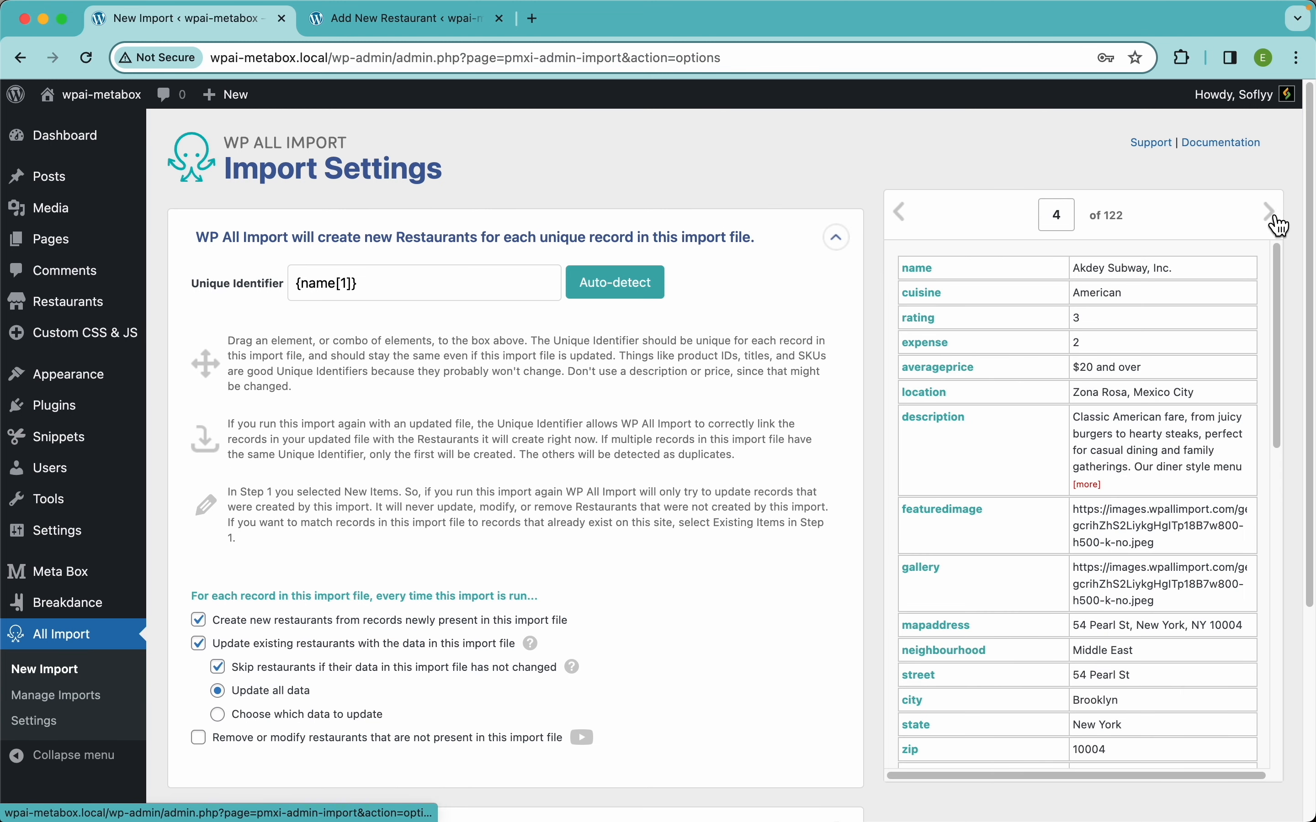
{"action": "left_click", "coordinate": [1277, 220]}
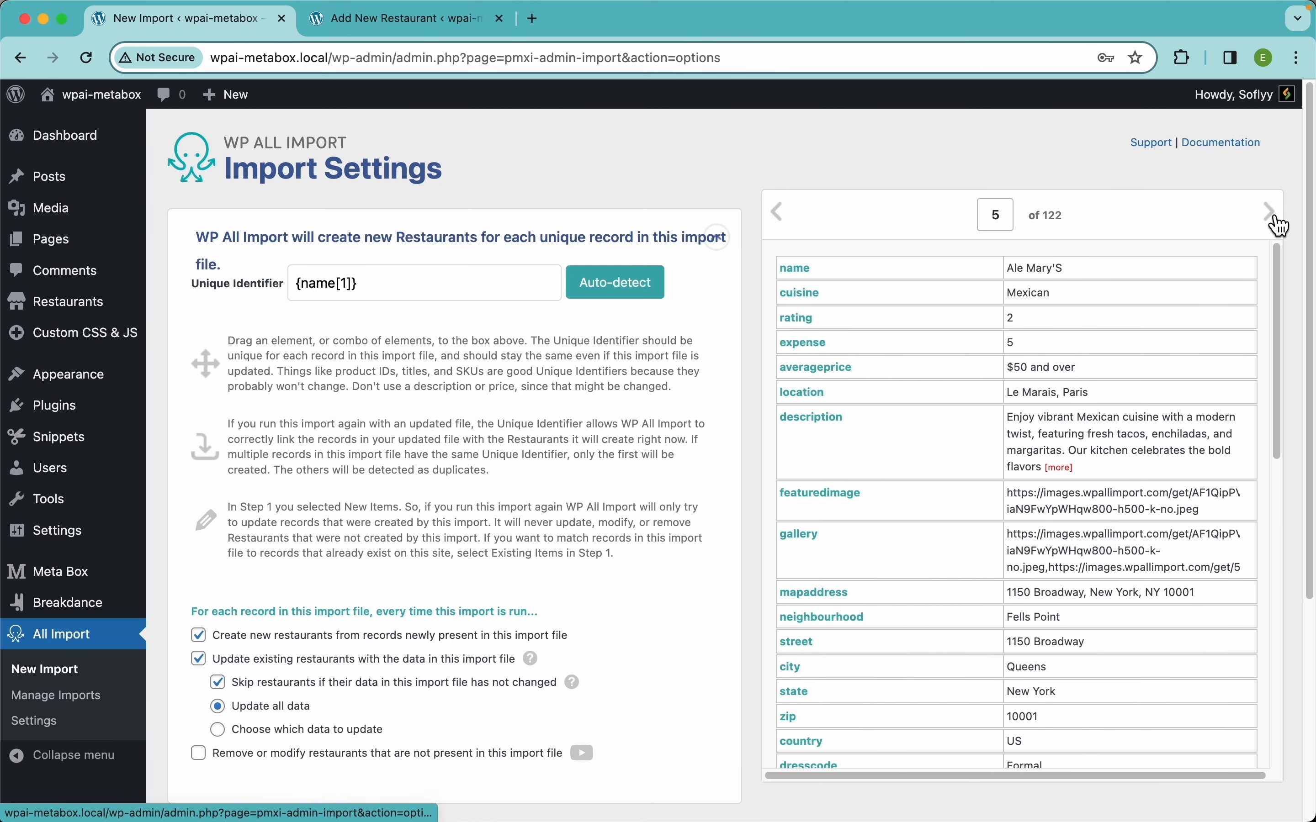
{"action": "left_click", "coordinate": [783, 214]}
{"action": "left_click", "coordinate": [810, 217]}
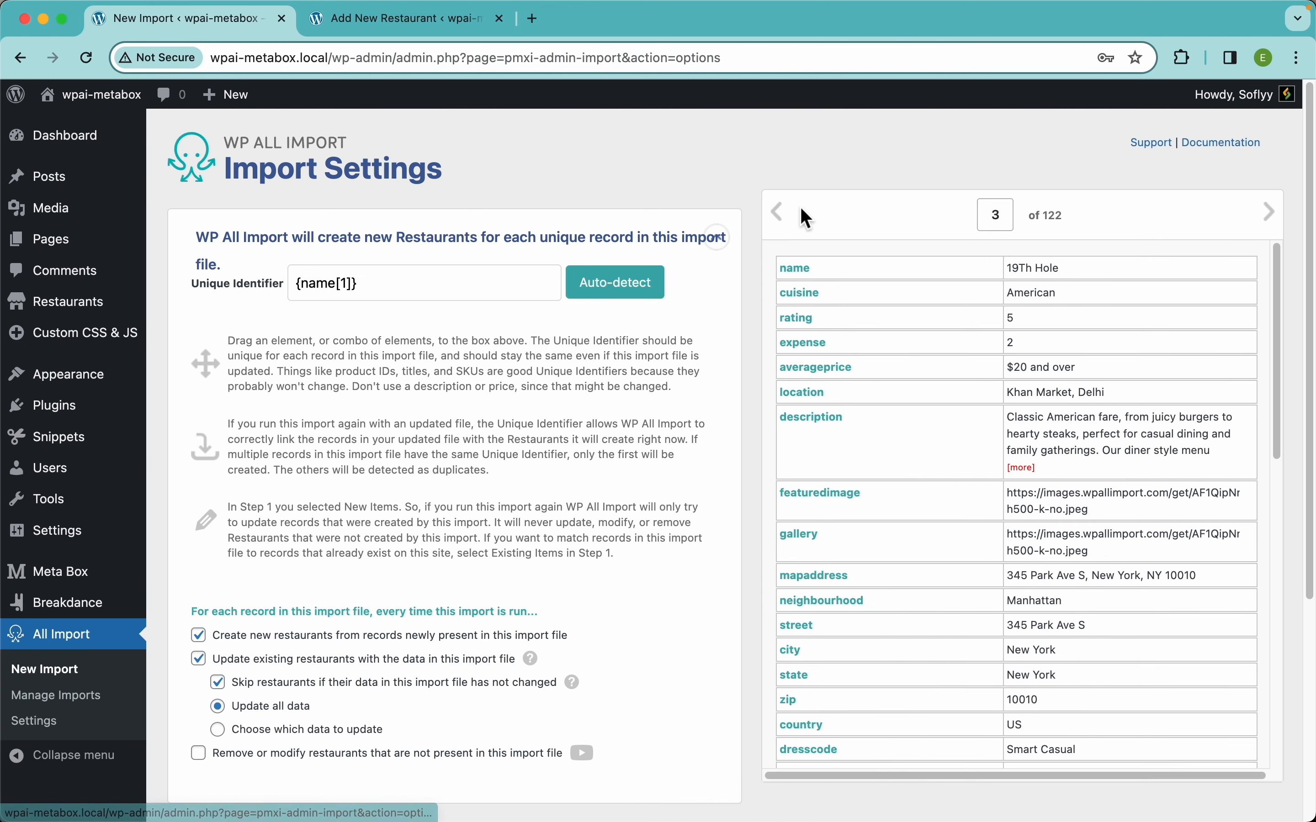
{"action": "left_click", "coordinate": [780, 214]}
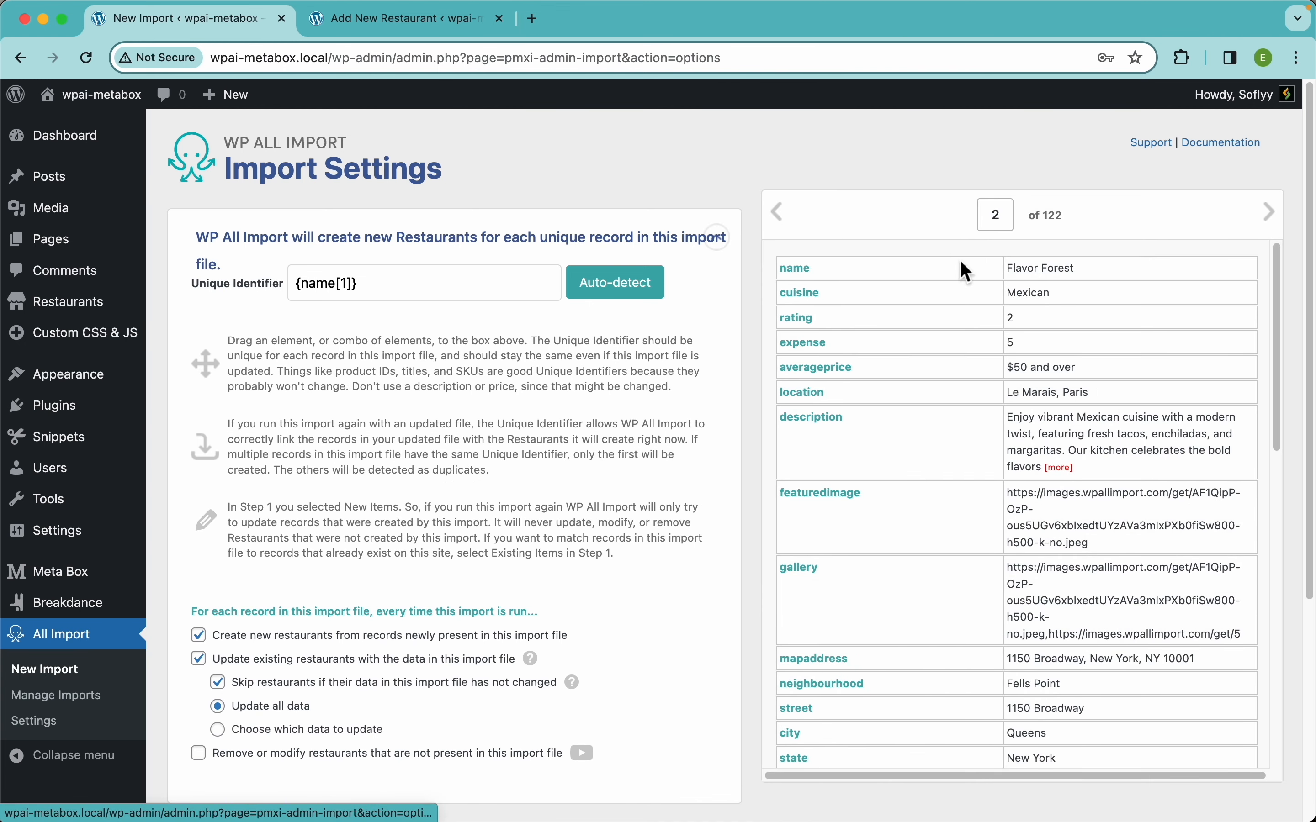
{"action": "left_click", "coordinate": [789, 223]}
{"action": "scroll", "coordinate": [1003, 440], "scroll_direction": "down", "scroll_amount": 10}
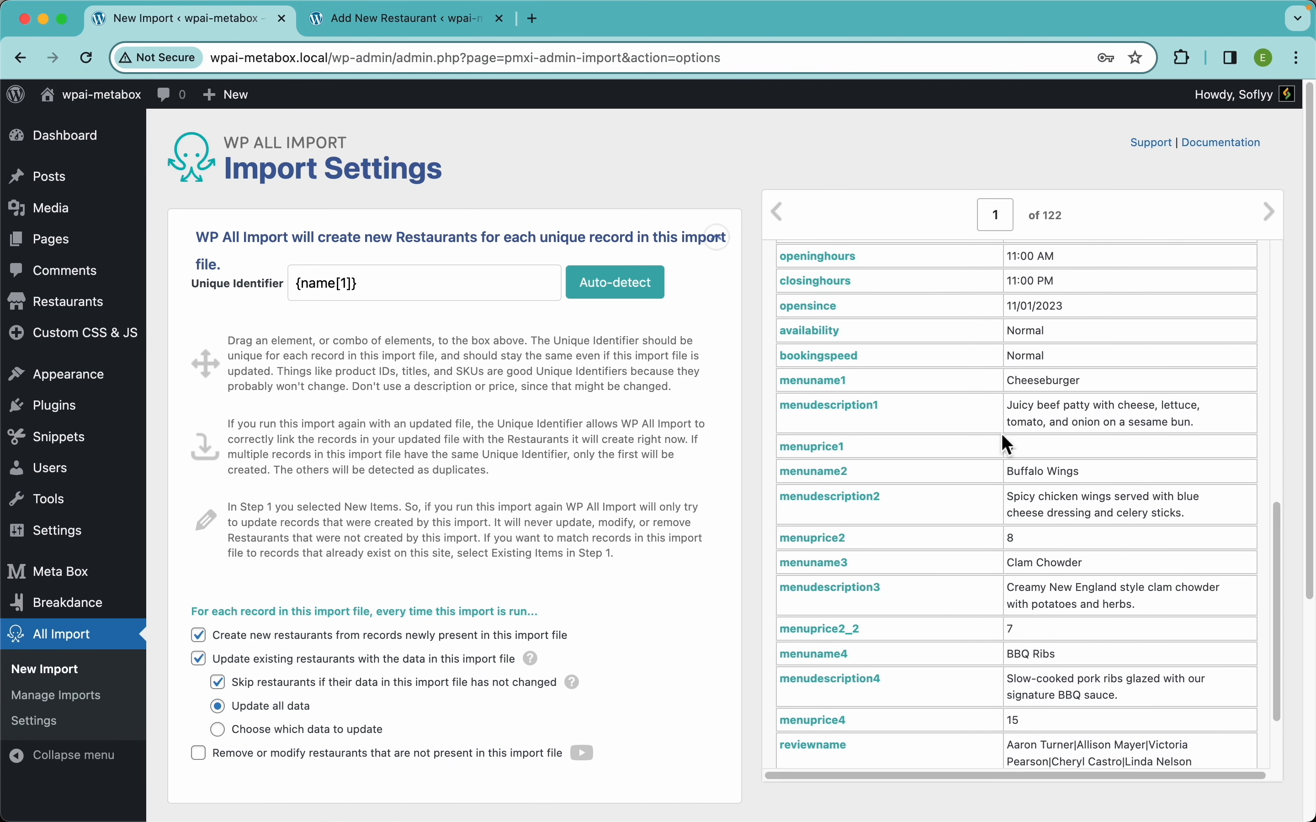
{"action": "scroll", "coordinate": [982, 542], "scroll_direction": "up", "scroll_amount": 10}
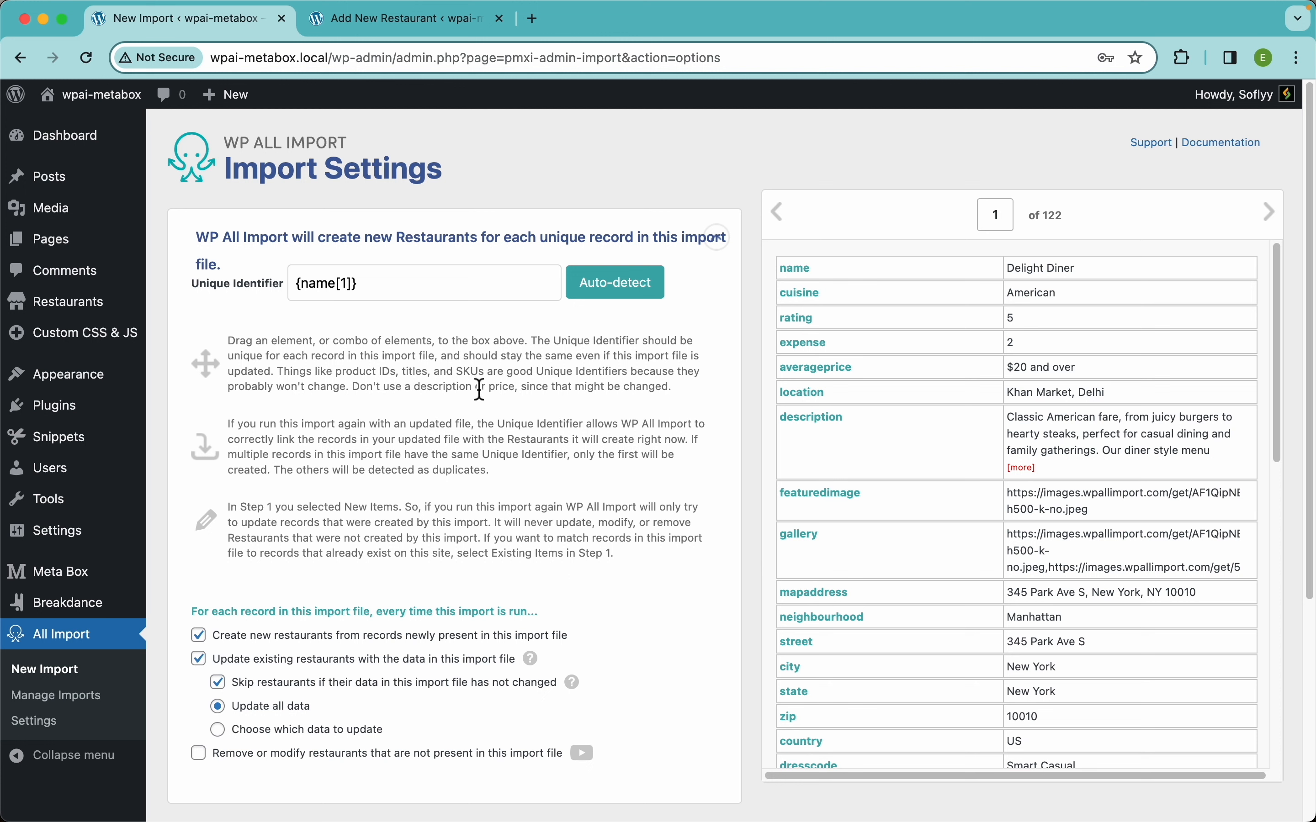
{"action": "mouse_move", "coordinate": [810, 303]}
{"action": "left_mouse_down"}
{"action": "mouse_move", "coordinate": [509, 297]}
{"action": "mouse_move", "coordinate": [725, 313]}
{"action": "mouse_move", "coordinate": [818, 302]}
{"action": "left_mouse_up"}
Turn off creating new restaurants from newly present records, highlight record 1's name in the preview, and turn the option back on
{"action": "scroll", "coordinate": [531, 391], "scroll_direction": "down", "scroll_amount": 5}
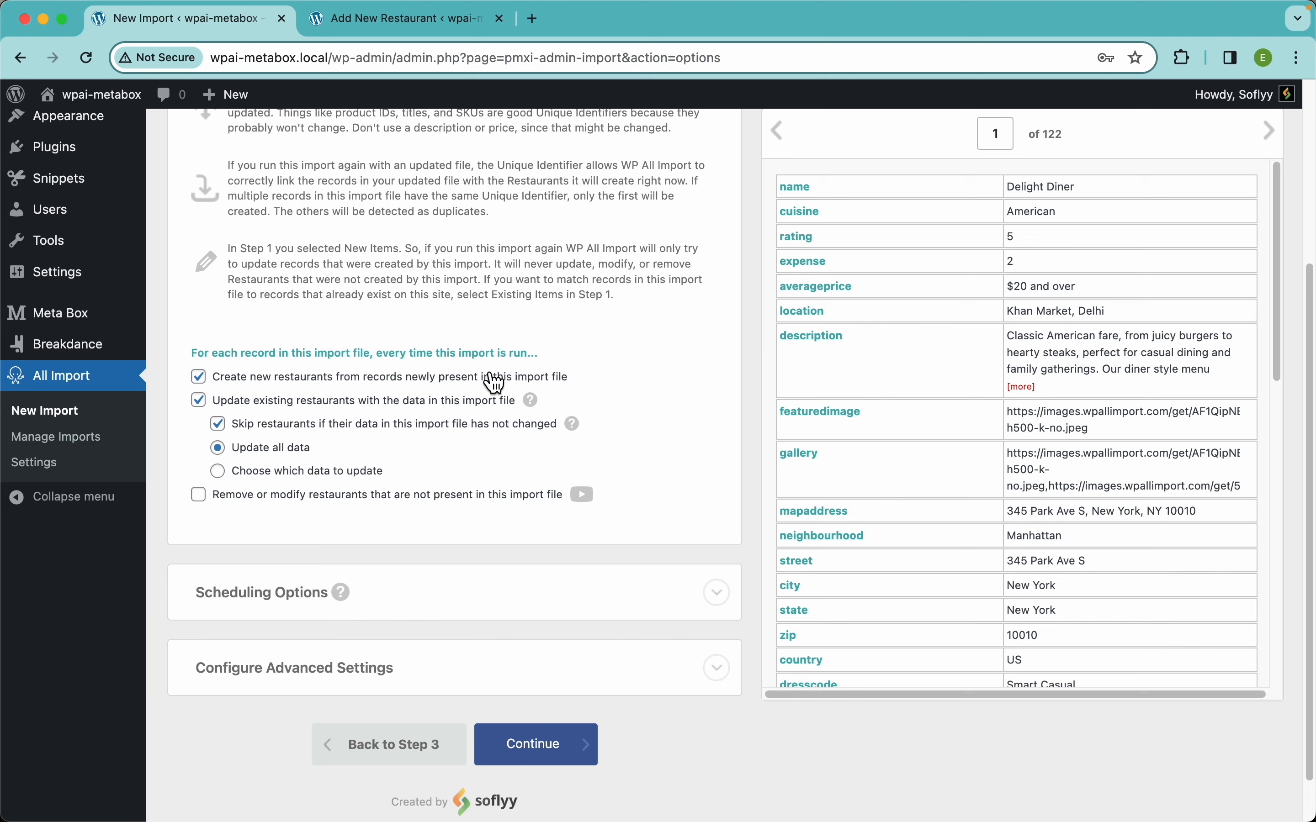
{"action": "mouse_move", "coordinate": [542, 413]}
{"action": "left_click", "coordinate": [333, 382]}
{"action": "left_click_drag", "start_coordinate": [1075, 188], "coordinate": [1010, 196]}
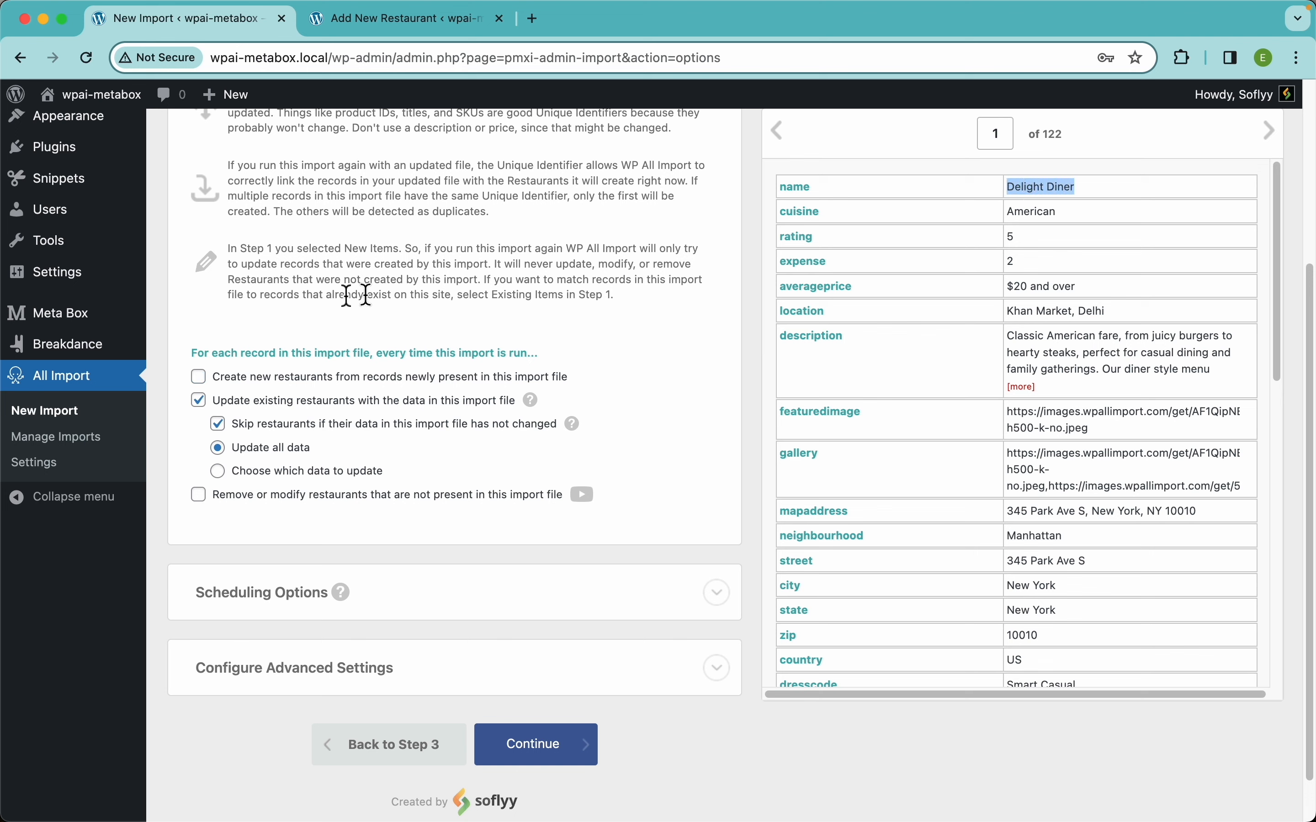
{"action": "left_click", "coordinate": [435, 237]}
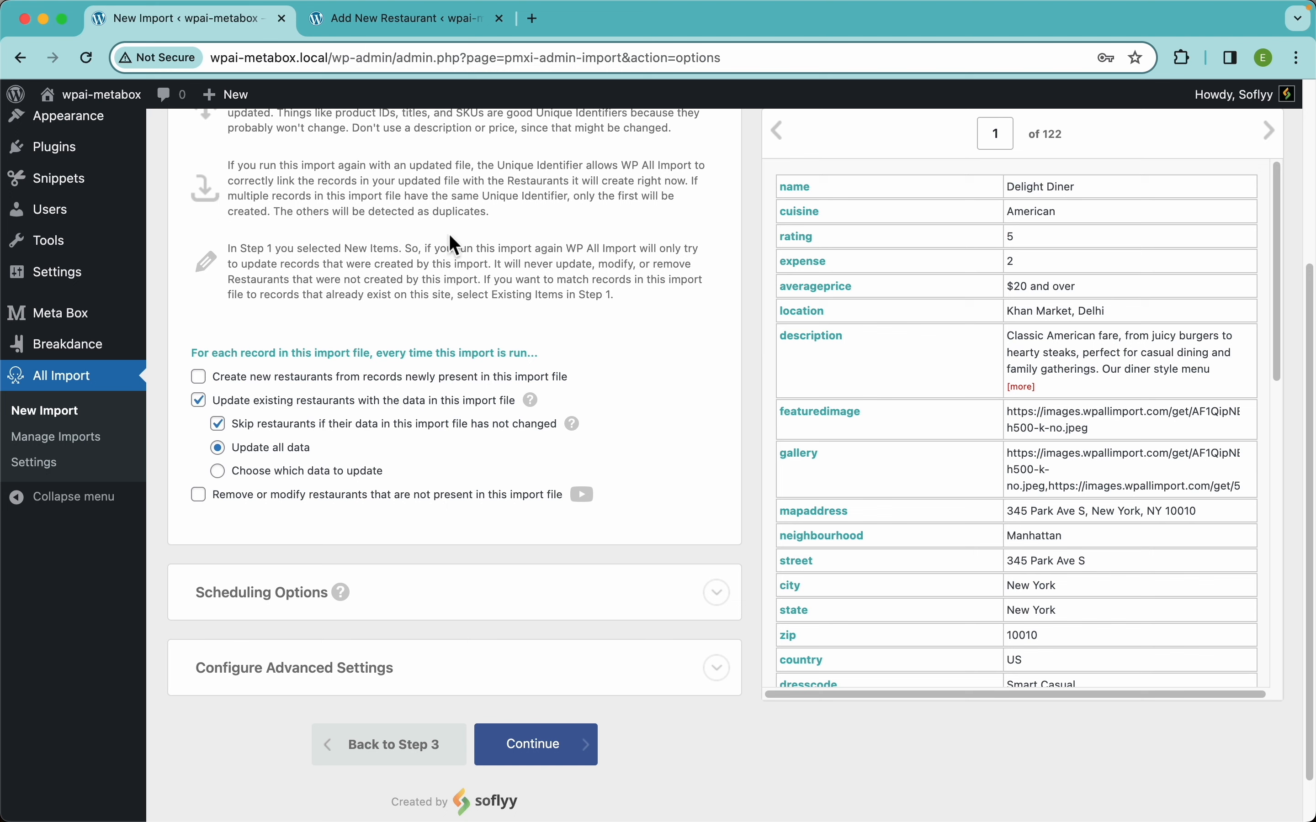
{"action": "left_click", "coordinate": [341, 387]}
{"action": "left_click", "coordinate": [453, 387]}
{"action": "left_click", "coordinate": [489, 380]}
Toggle updating existing restaurants and skipping restaurants with unchanged data off and on again, checking their help notes
{"action": "left_click", "coordinate": [445, 402]}
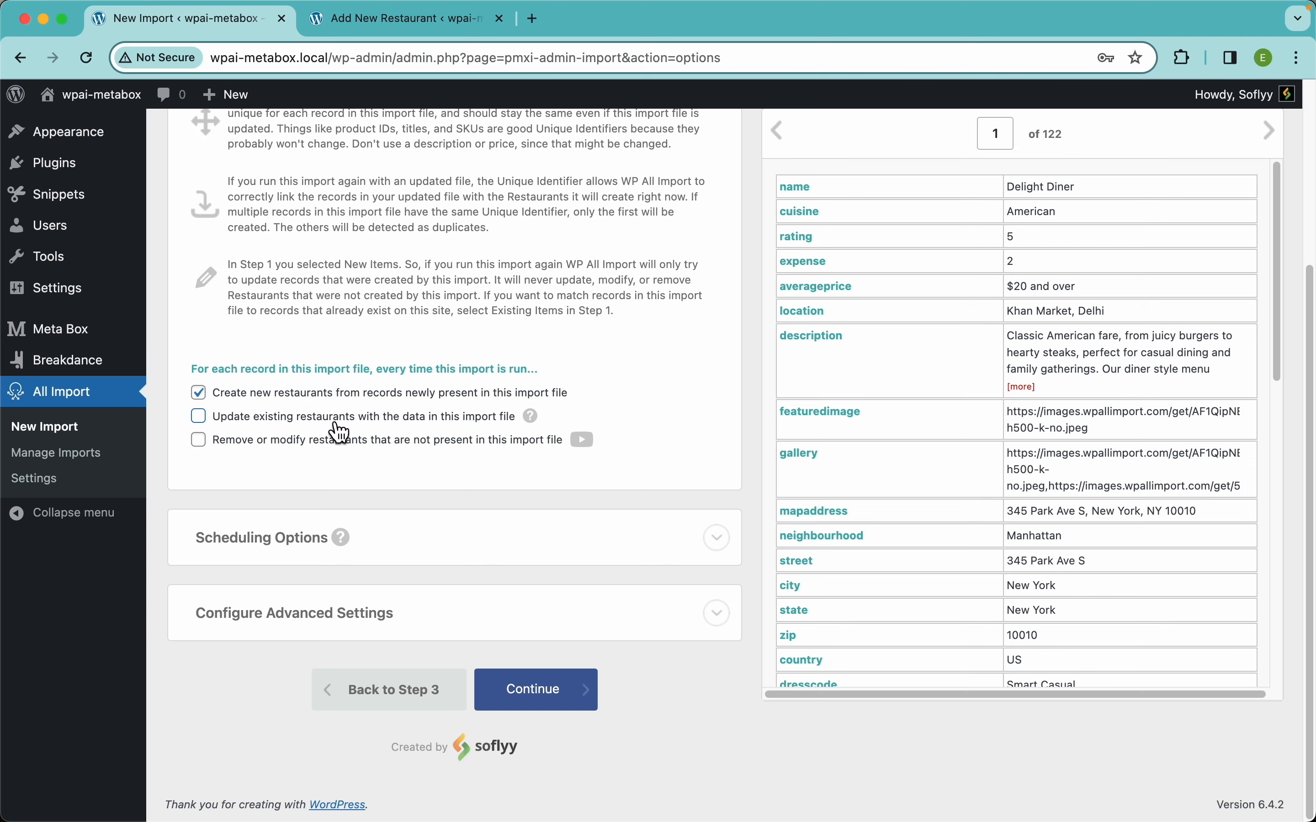
{"action": "left_click", "coordinate": [406, 428]}
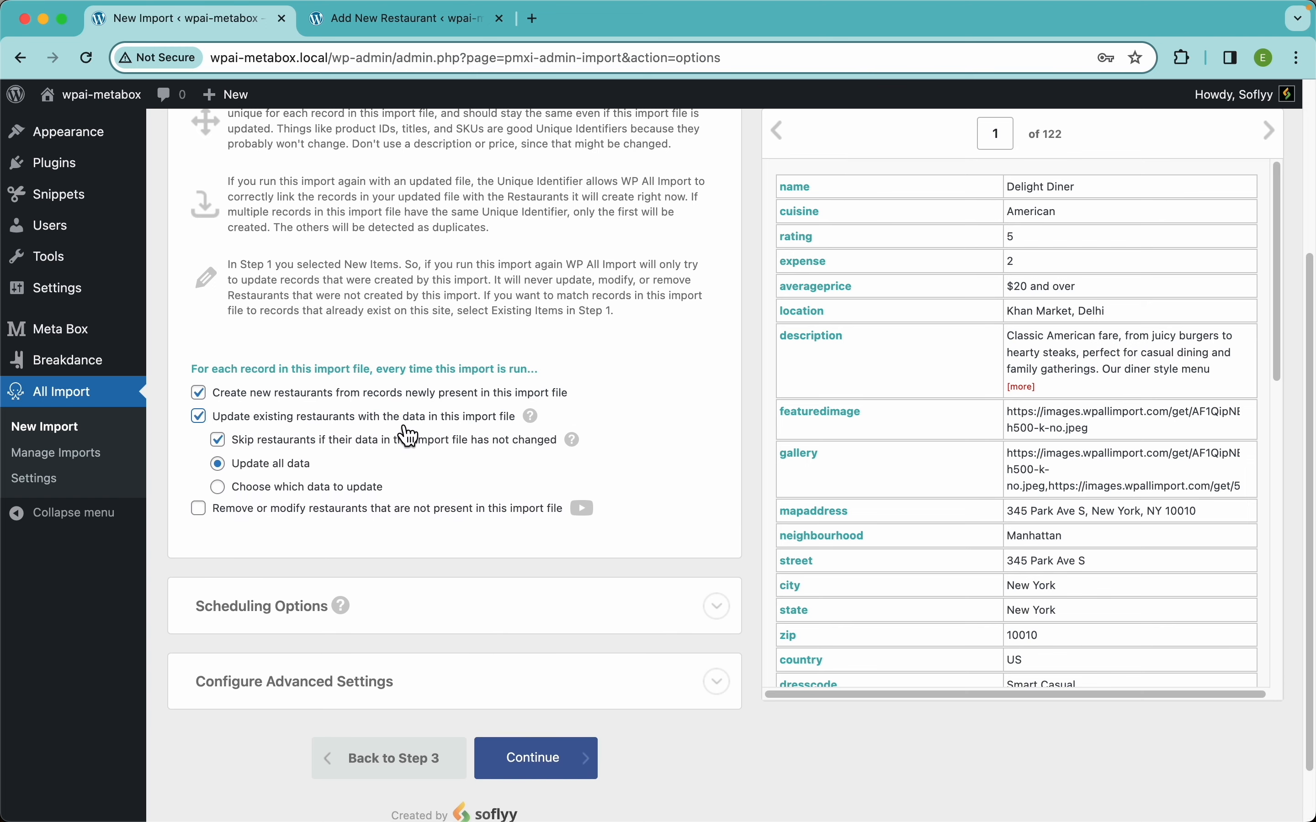
{"action": "mouse_move", "coordinate": [576, 445]}
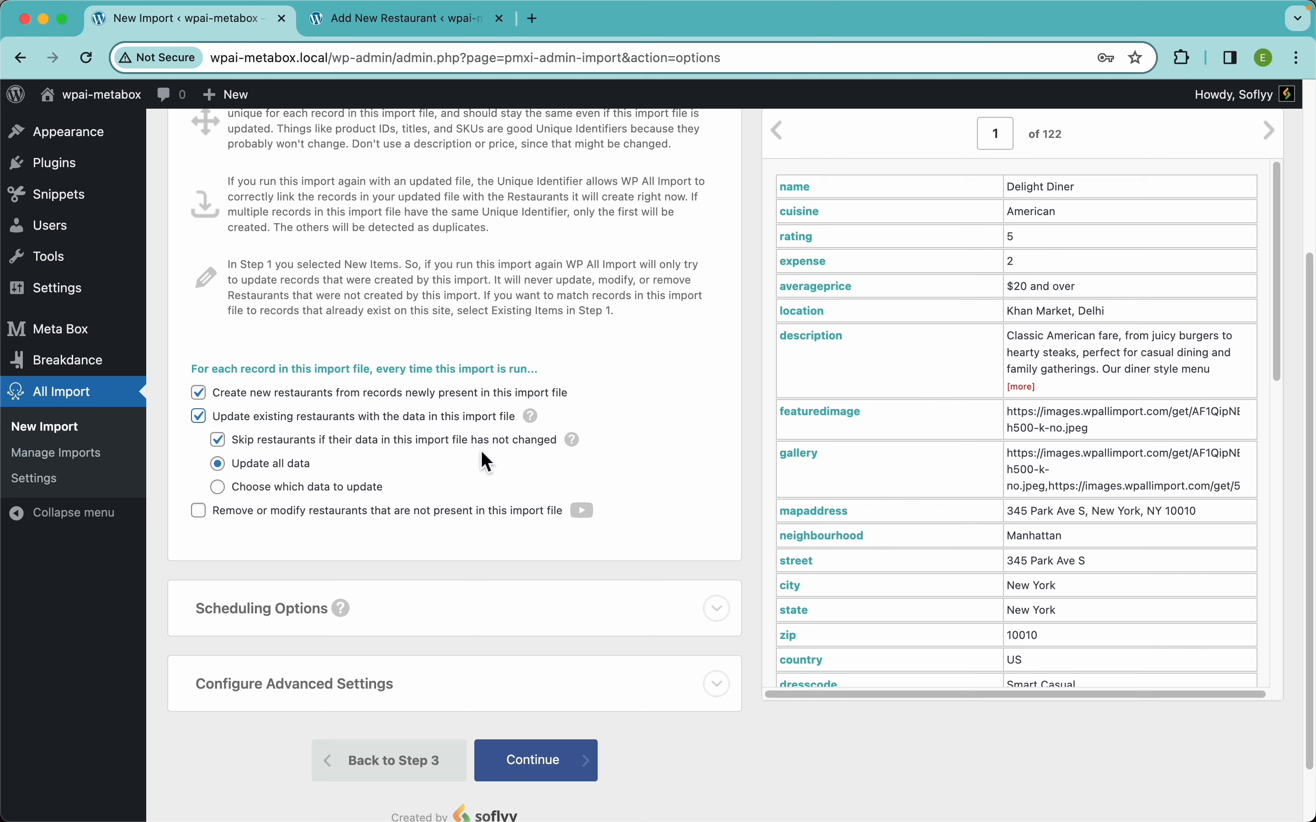
{"action": "left_click", "coordinate": [530, 448]}
{"action": "left_click", "coordinate": [383, 448]}
{"action": "mouse_move", "coordinate": [535, 422]}
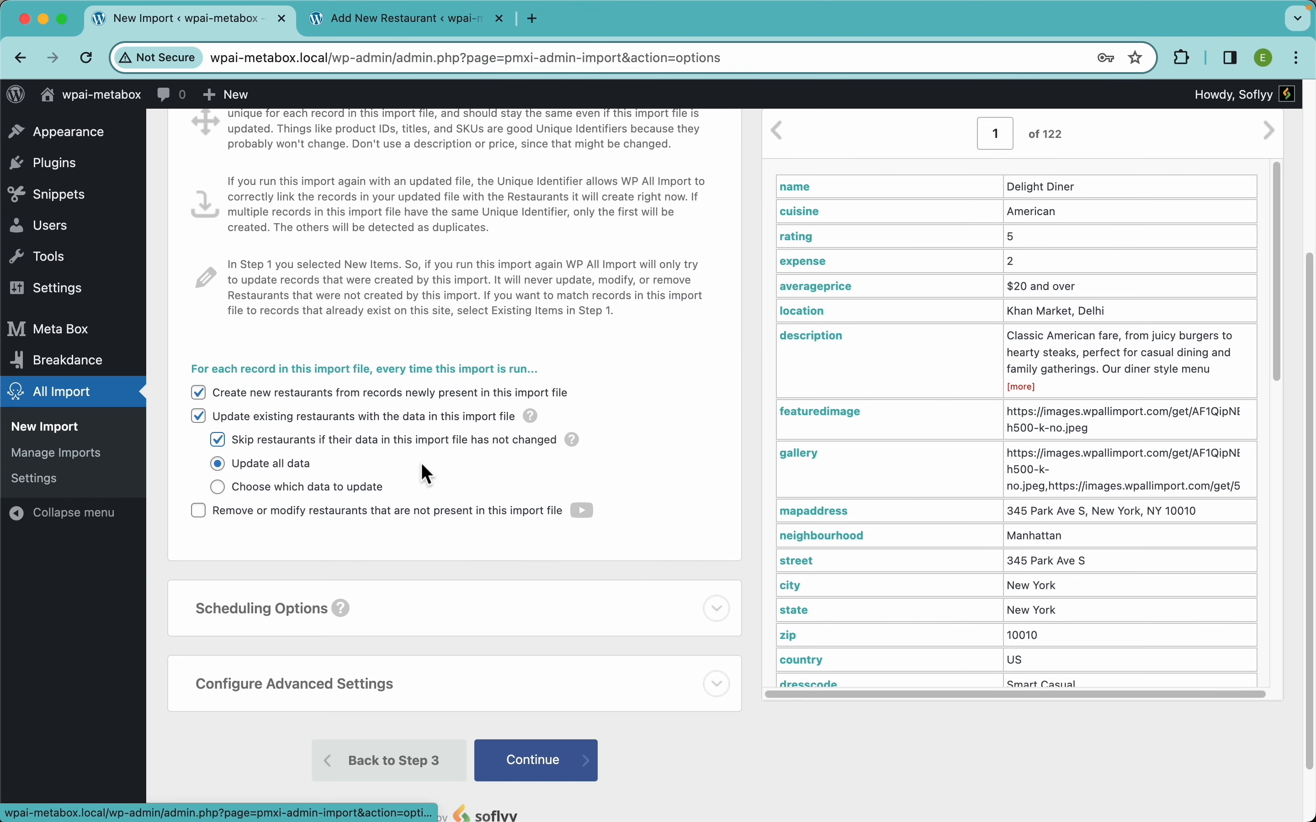
Try choosing which data to update, with only Images selected and with everything selected, and return to Update all data
{"action": "scroll", "coordinate": [381, 413], "scroll_direction": "down", "scroll_amount": 2}
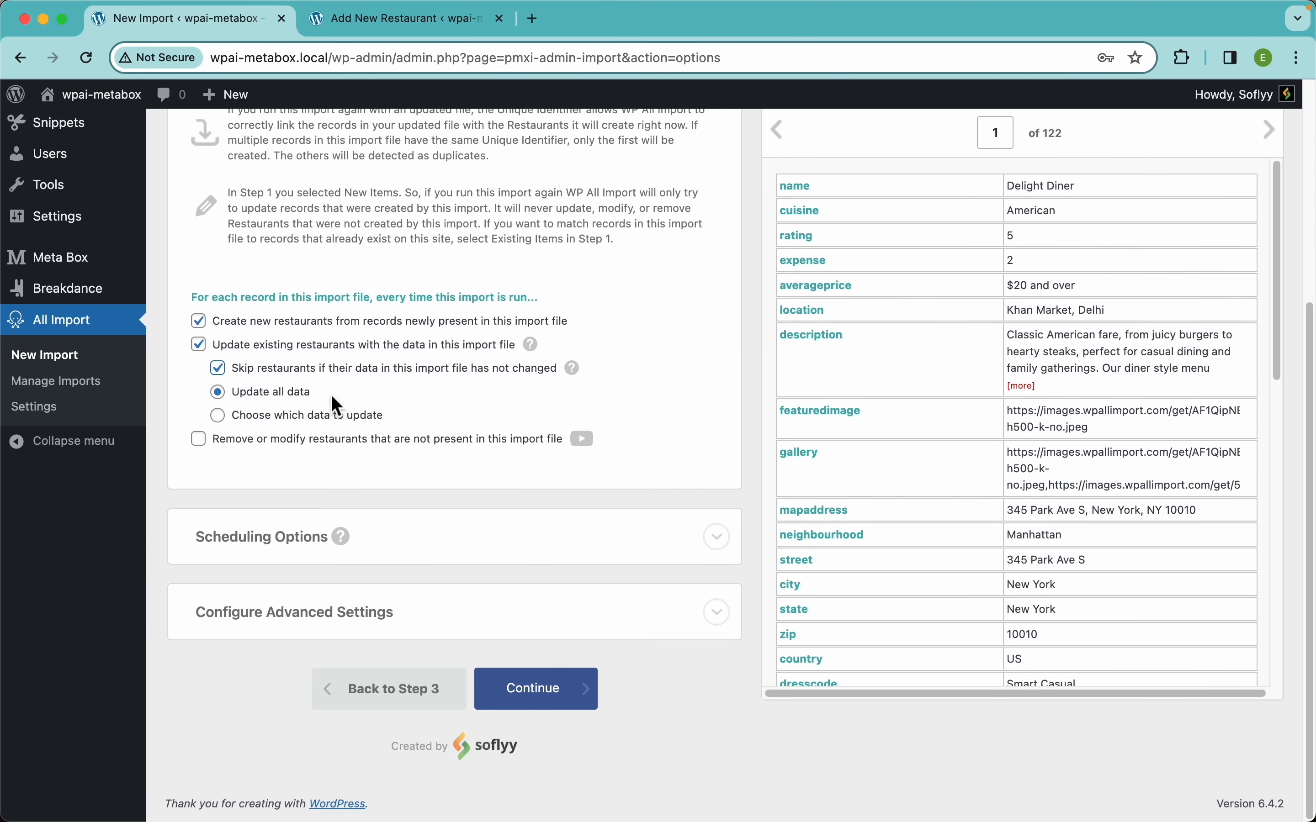
{"action": "left_click", "coordinate": [310, 417]}
{"action": "scroll", "coordinate": [413, 419], "scroll_direction": "down", "scroll_amount": 4}
{"action": "scroll", "coordinate": [411, 418], "scroll_direction": "down", "scroll_amount": 8}
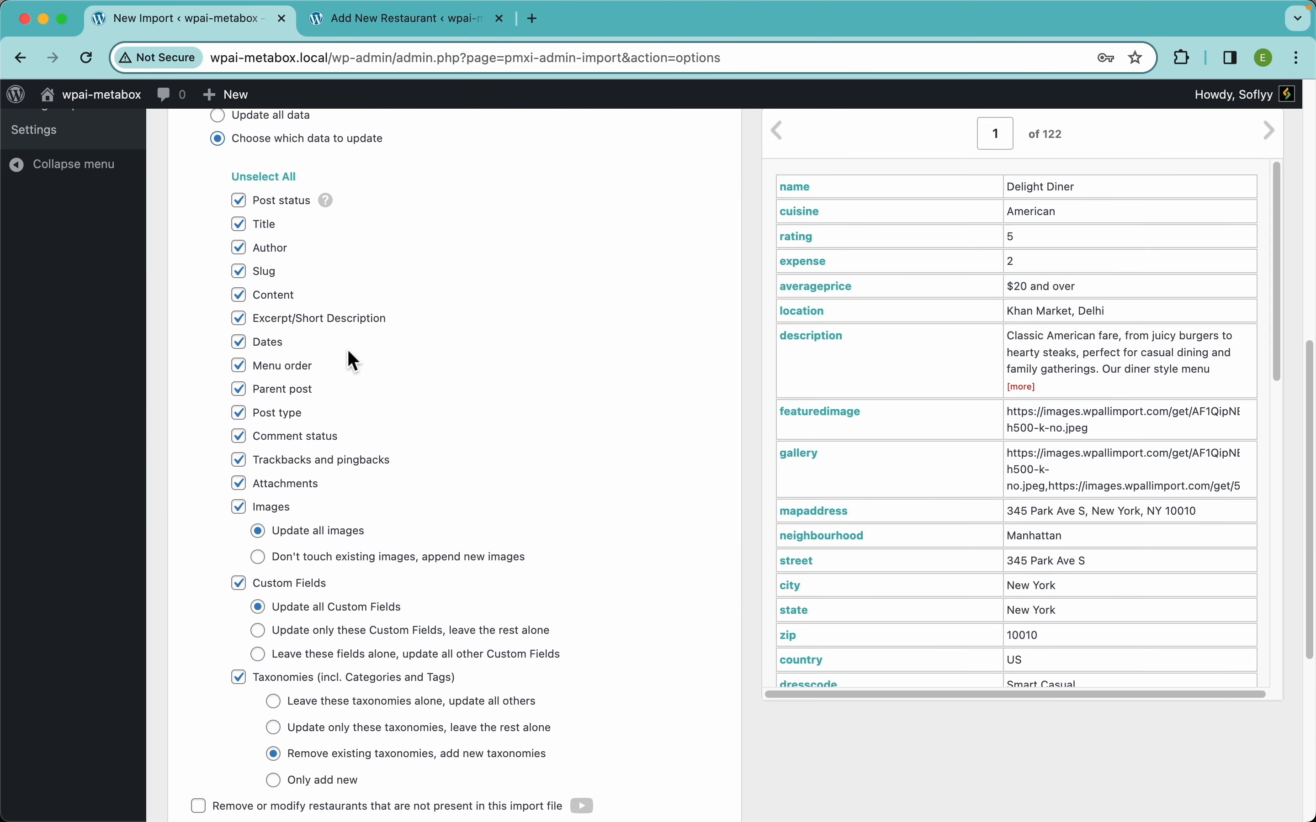
{"action": "scroll", "coordinate": [426, 494], "scroll_direction": "up", "scroll_amount": 8}
{"action": "left_click", "coordinate": [274, 243]}
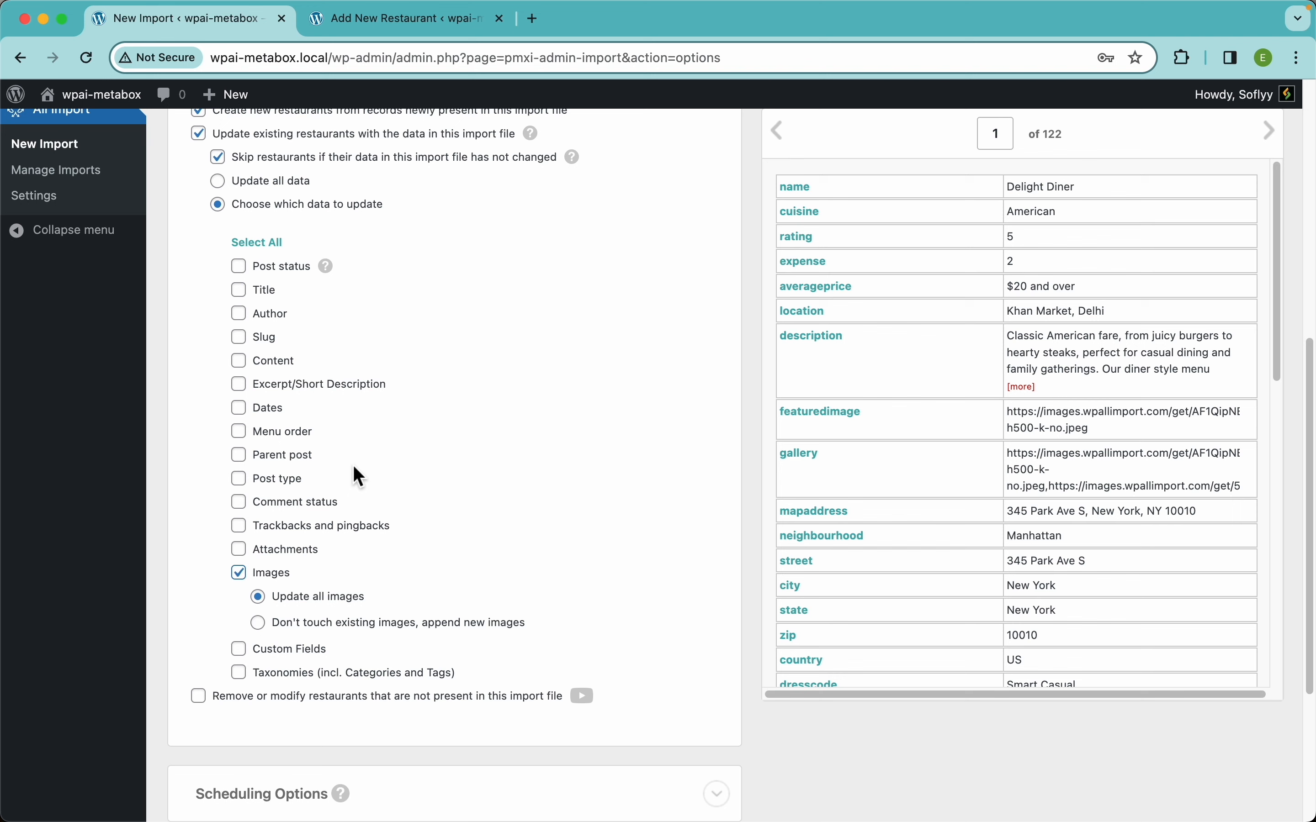
{"action": "left_click", "coordinate": [257, 243]}
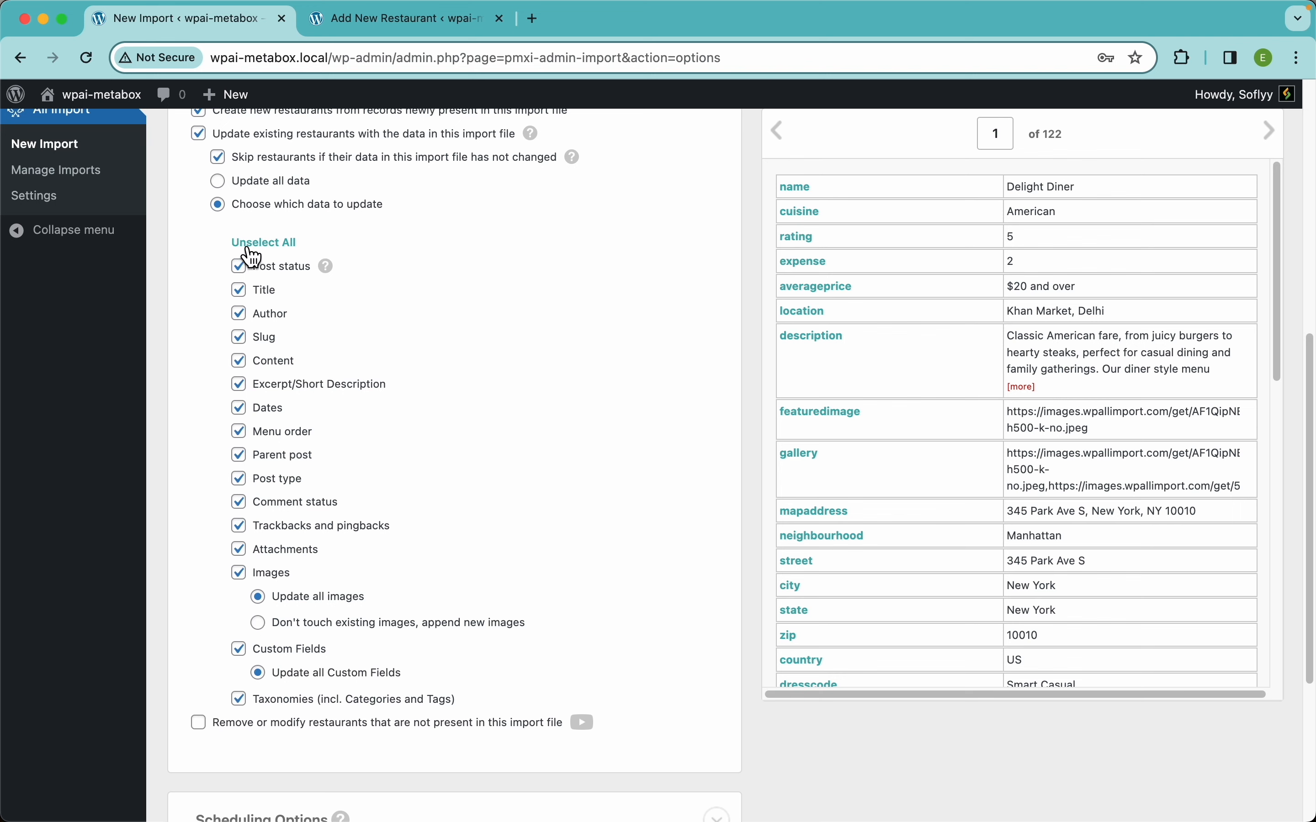
{"action": "left_click", "coordinate": [297, 184]}
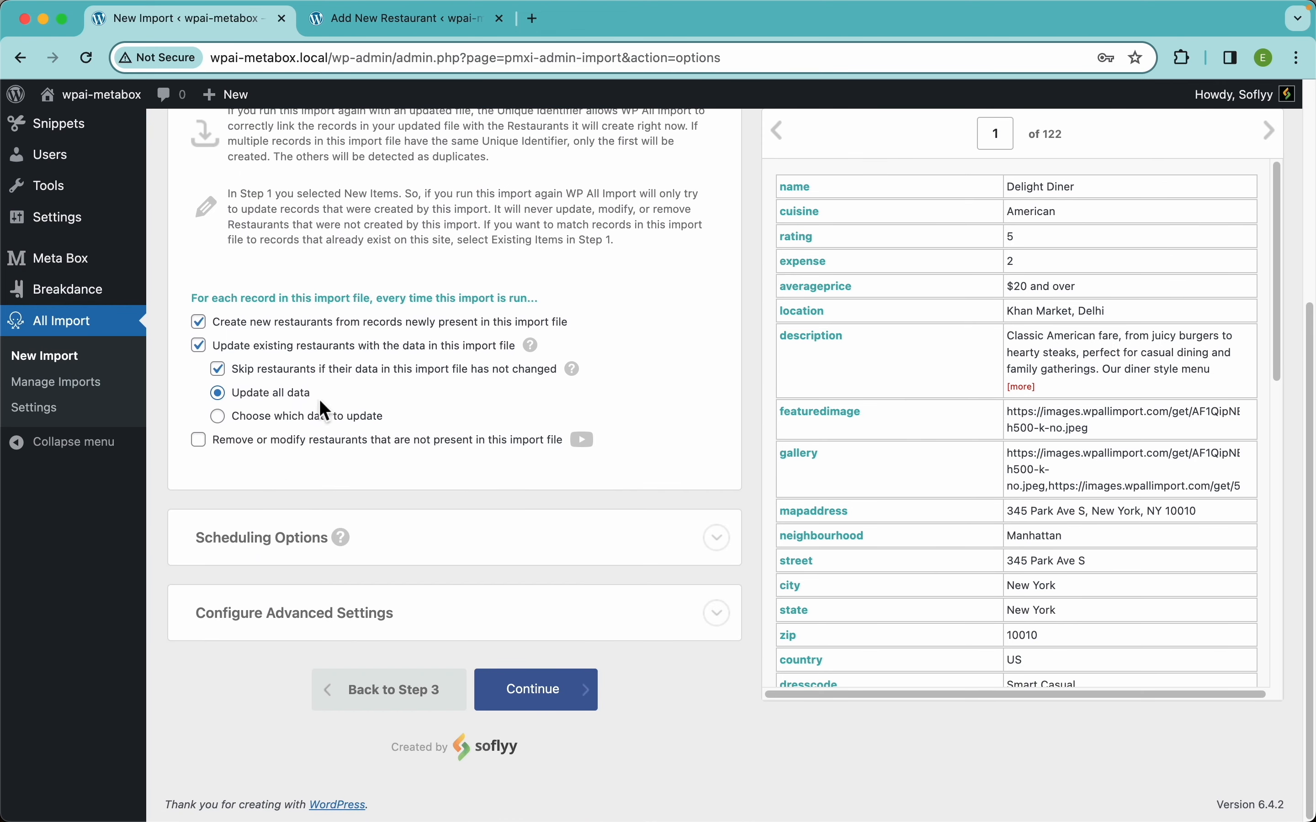
Enable removing or modifying restaurants missing from the import file, changing their status to Draft instead of sending them to trash
{"action": "left_click", "coordinate": [443, 447]}
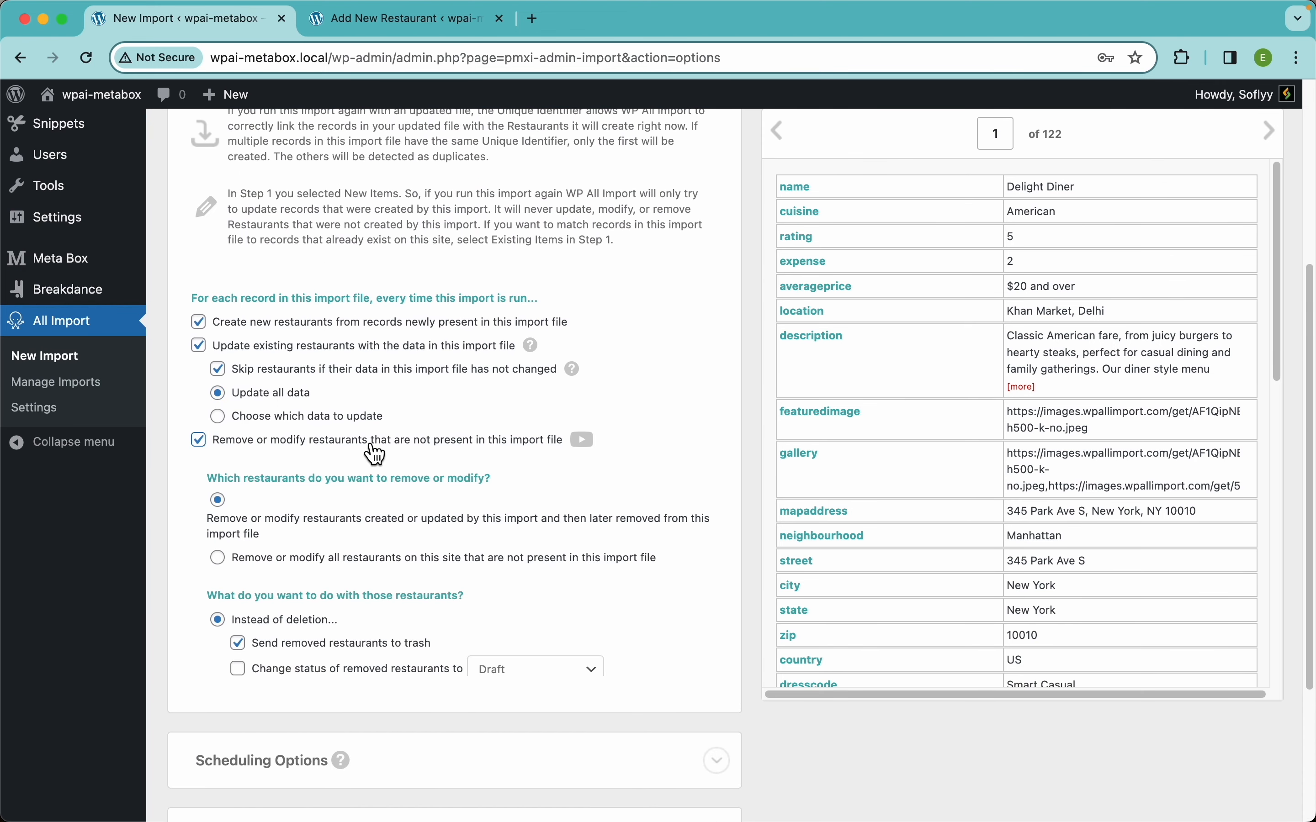
{"action": "scroll", "coordinate": [384, 454], "scroll_direction": "down", "scroll_amount": 4}
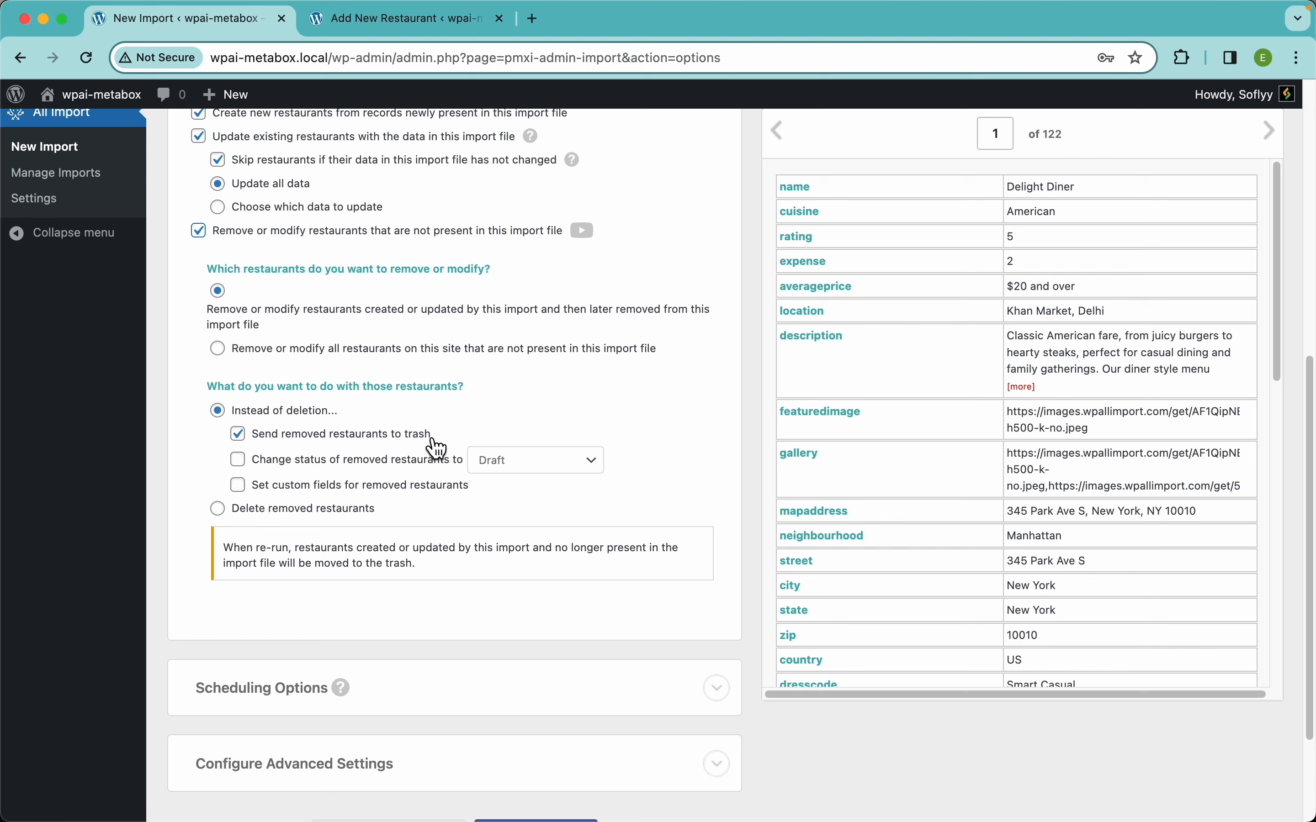
{"action": "left_click", "coordinate": [416, 462]}
{"action": "left_click", "coordinate": [405, 439]}
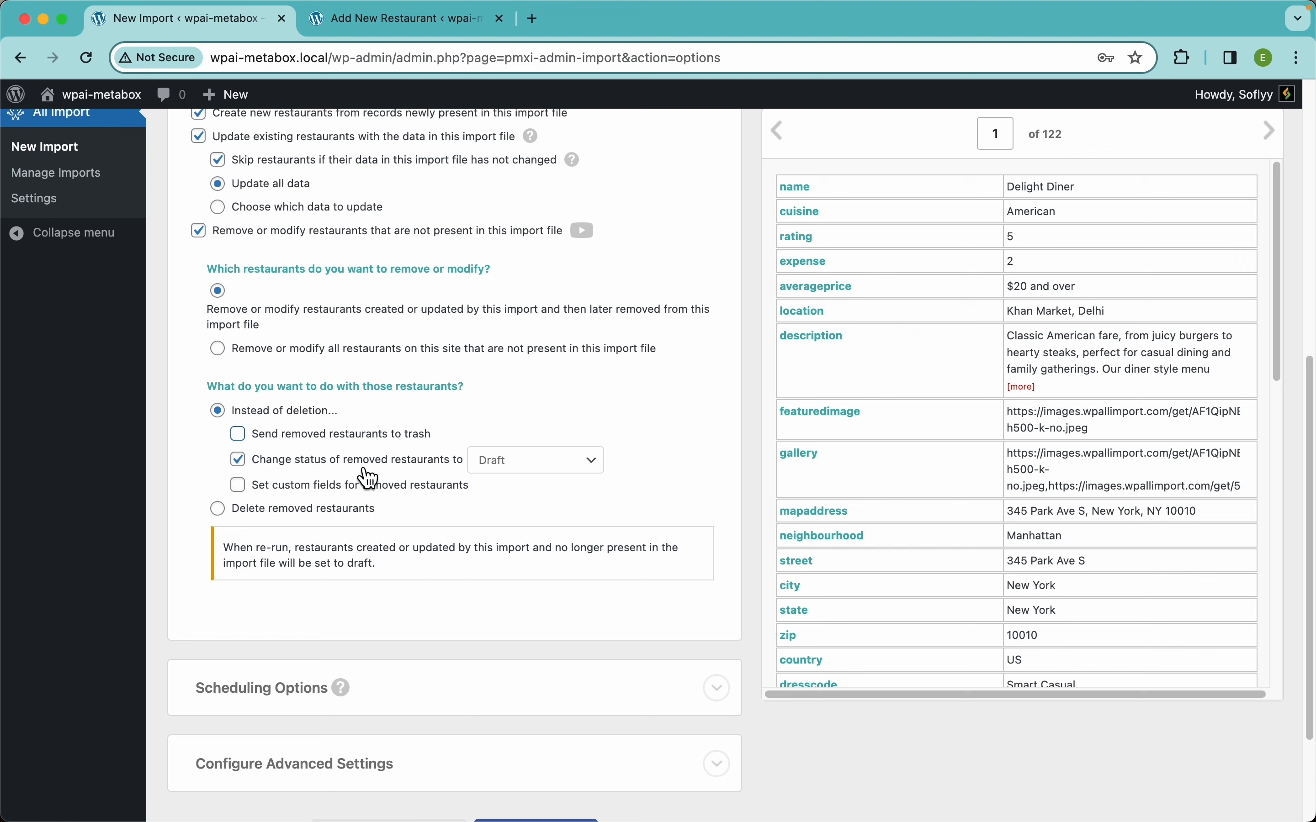
{"action": "left_click", "coordinate": [538, 467]}
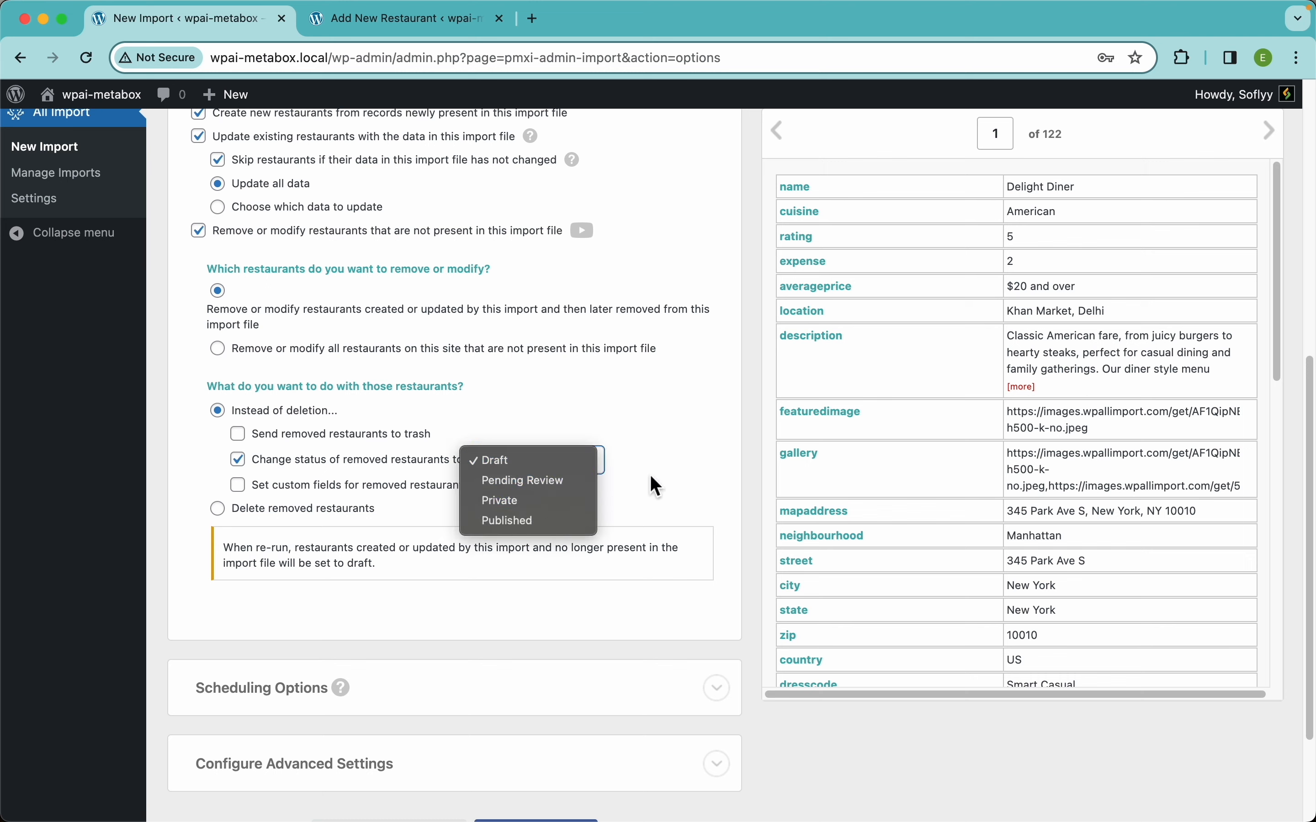
{"action": "left_click", "coordinate": [698, 476]}
Replace the status change for removed restaurants with a single custom field named status with the value Closed
{"action": "left_click", "coordinate": [359, 460]}
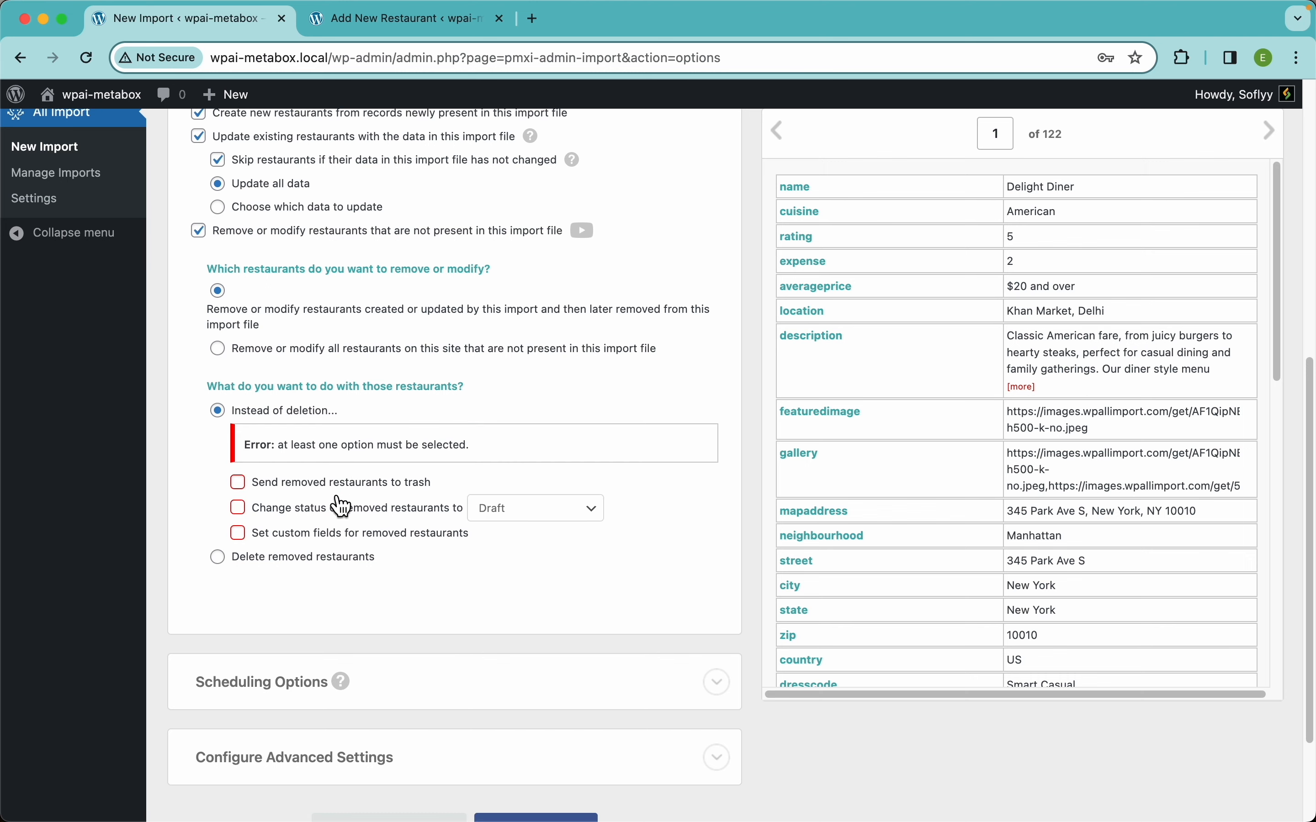
{"action": "left_click", "coordinate": [338, 538]}
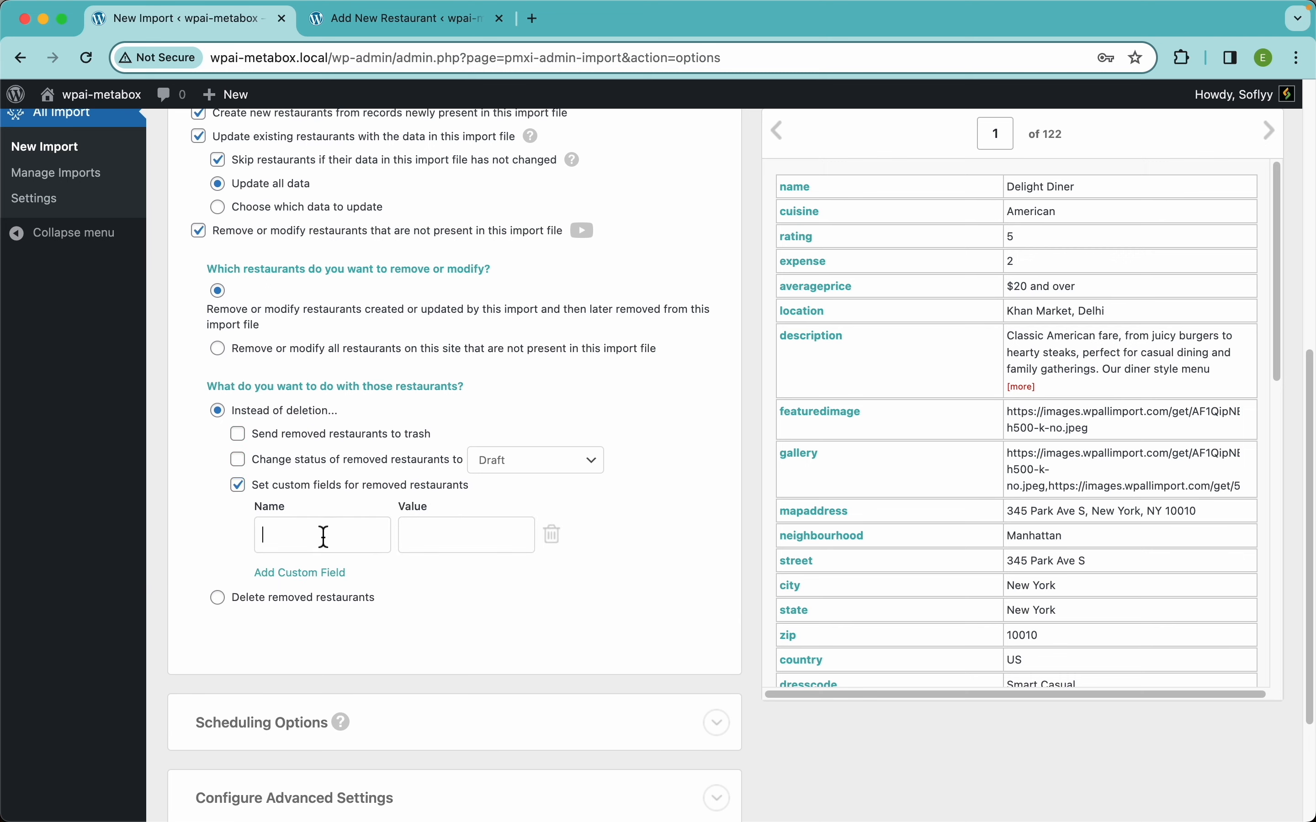
{"action": "type", "text": "status"}
{"action": "left_click", "coordinate": [405, 541]}
{"action": "type", "text": "Closed"}
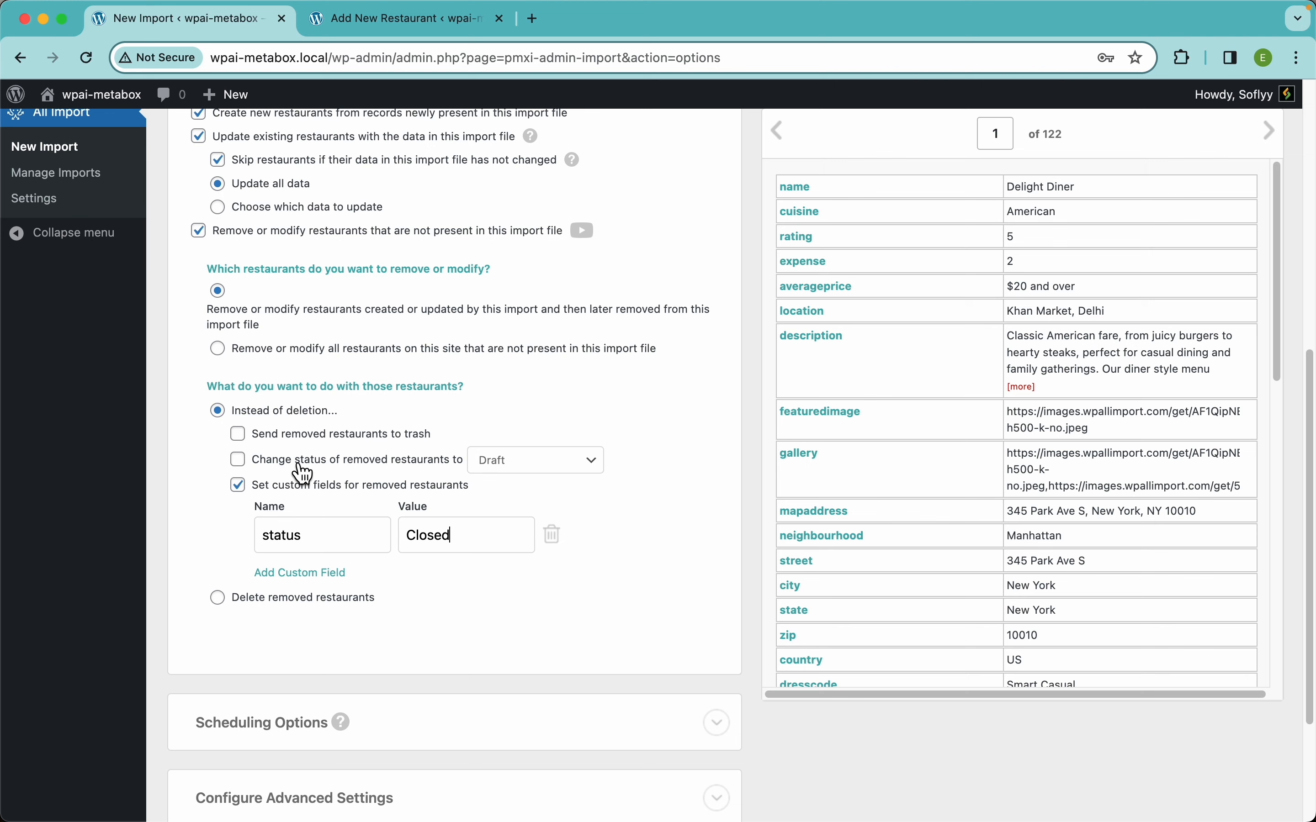
{"action": "left_click", "coordinate": [321, 574]}
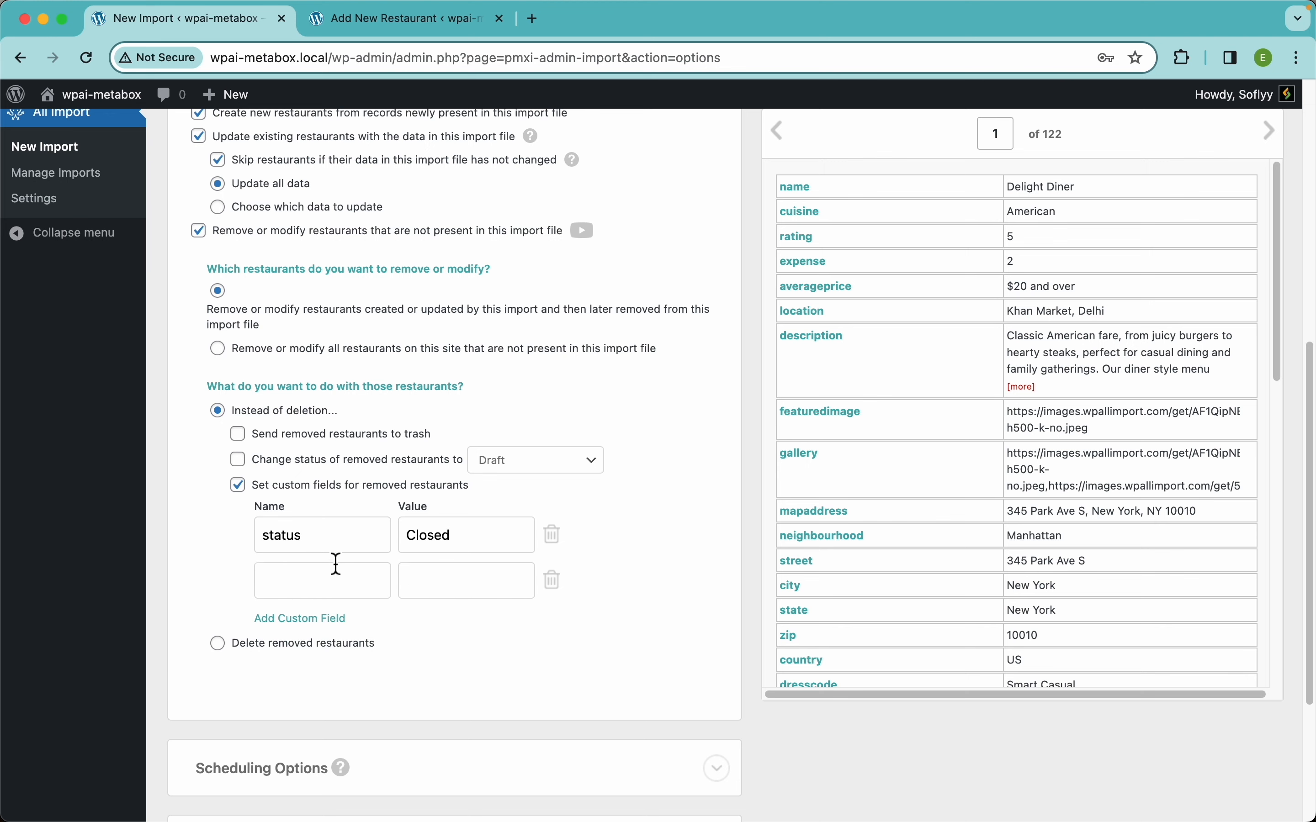
{"action": "left_click", "coordinate": [555, 582]}
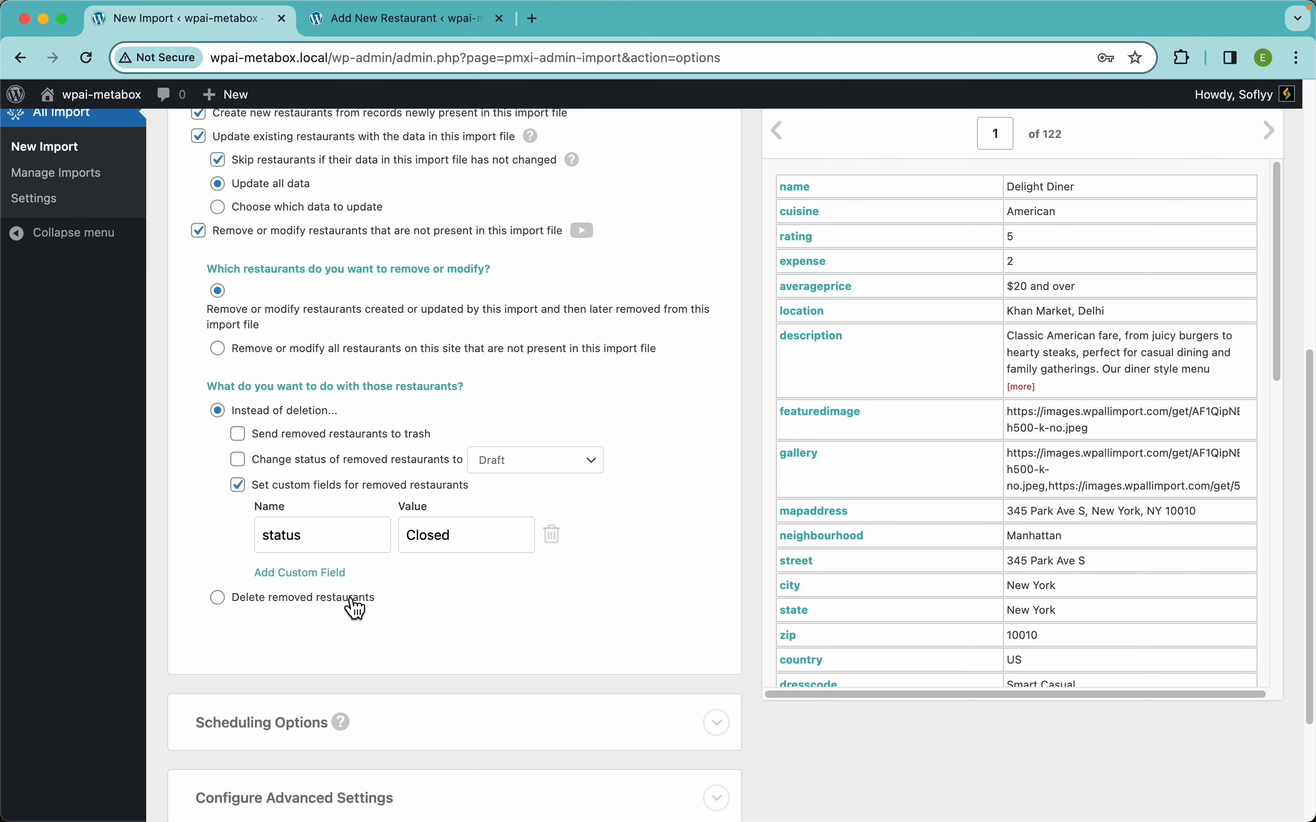
Try deleting removed restaurants with their attached files and images, and disable removing or modifying restaurants not present in the file
{"action": "left_click", "coordinate": [291, 599]}
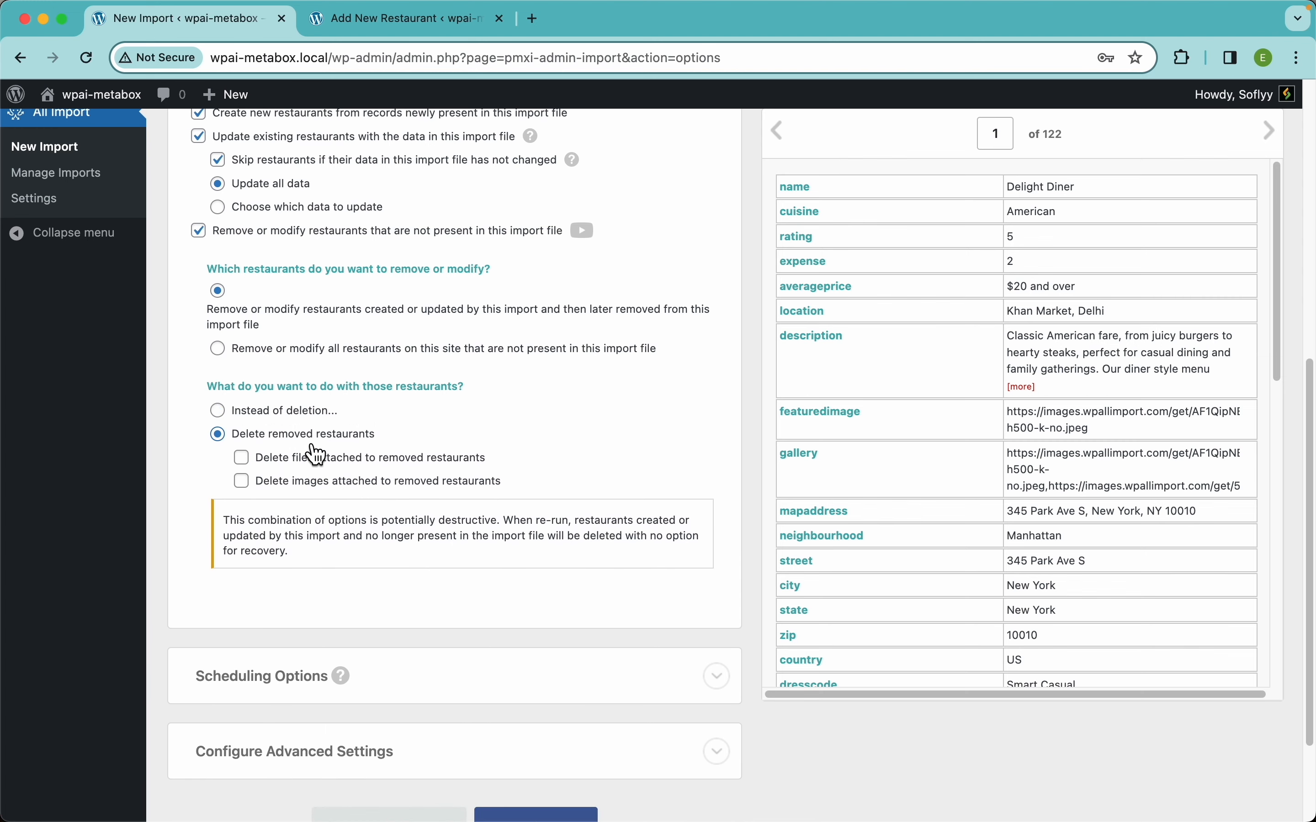
{"action": "left_click", "coordinate": [318, 461]}
{"action": "left_click", "coordinate": [319, 483]}
{"action": "scroll", "coordinate": [625, 354], "scroll_direction": "up", "scroll_amount": 3}
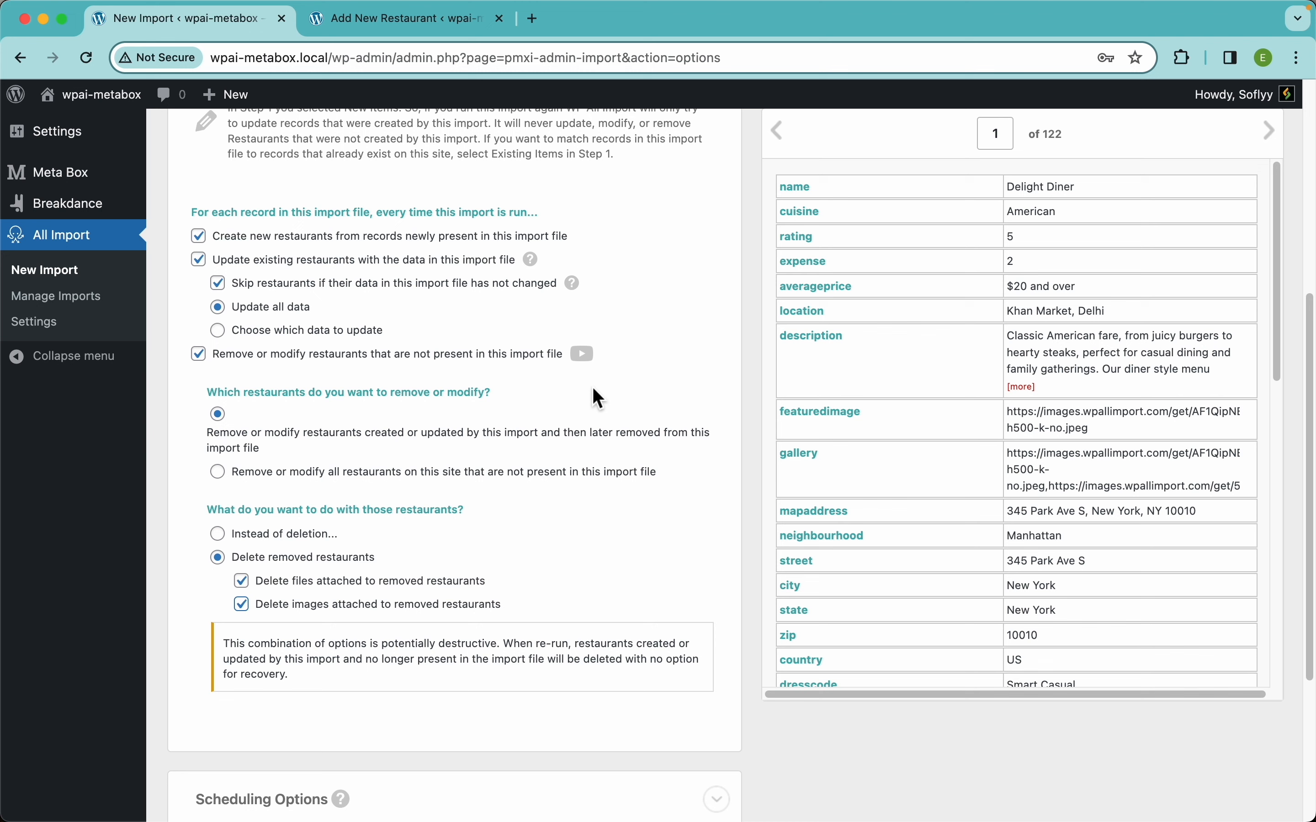
{"action": "left_click", "coordinate": [199, 354]}
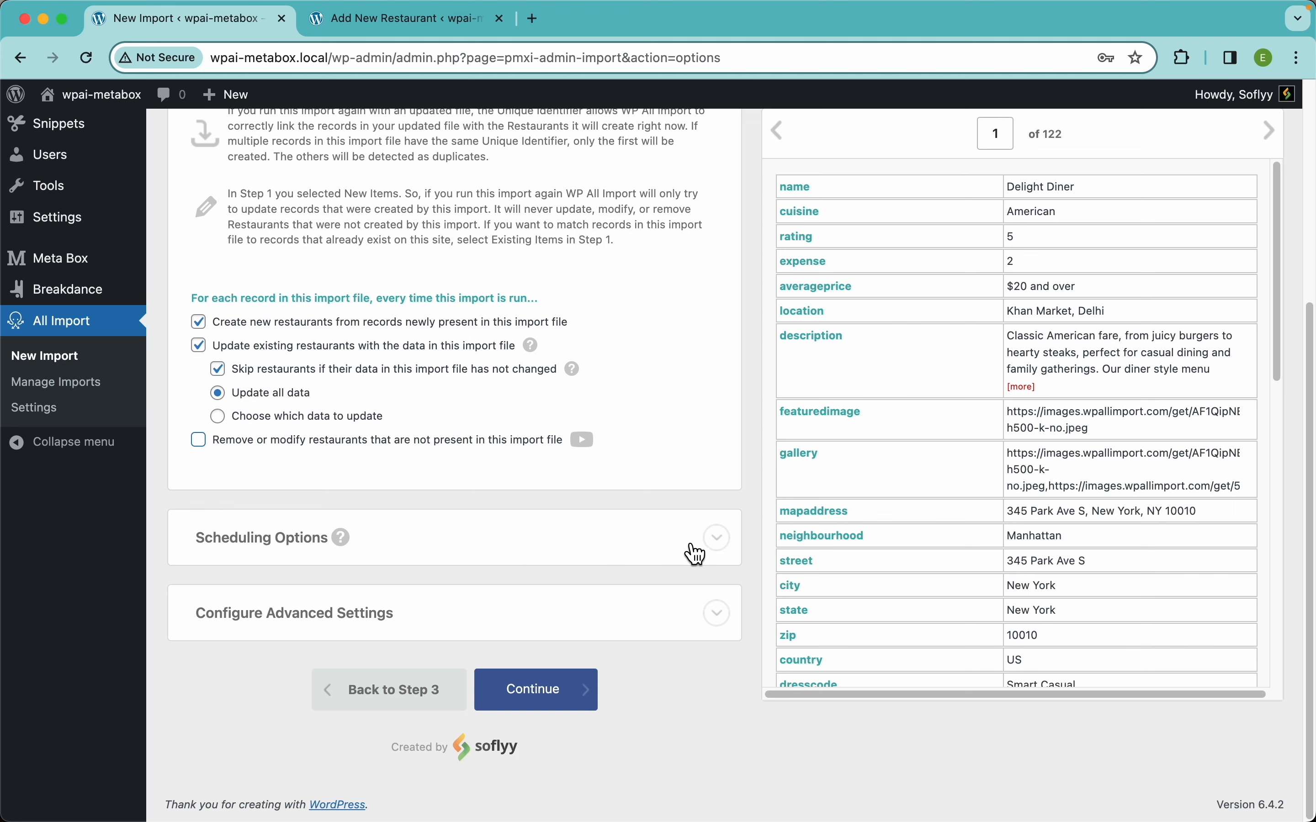
Show the list of individually updatable data once more and restore the Update all data option
{"action": "mouse_move", "coordinate": [696, 553]}
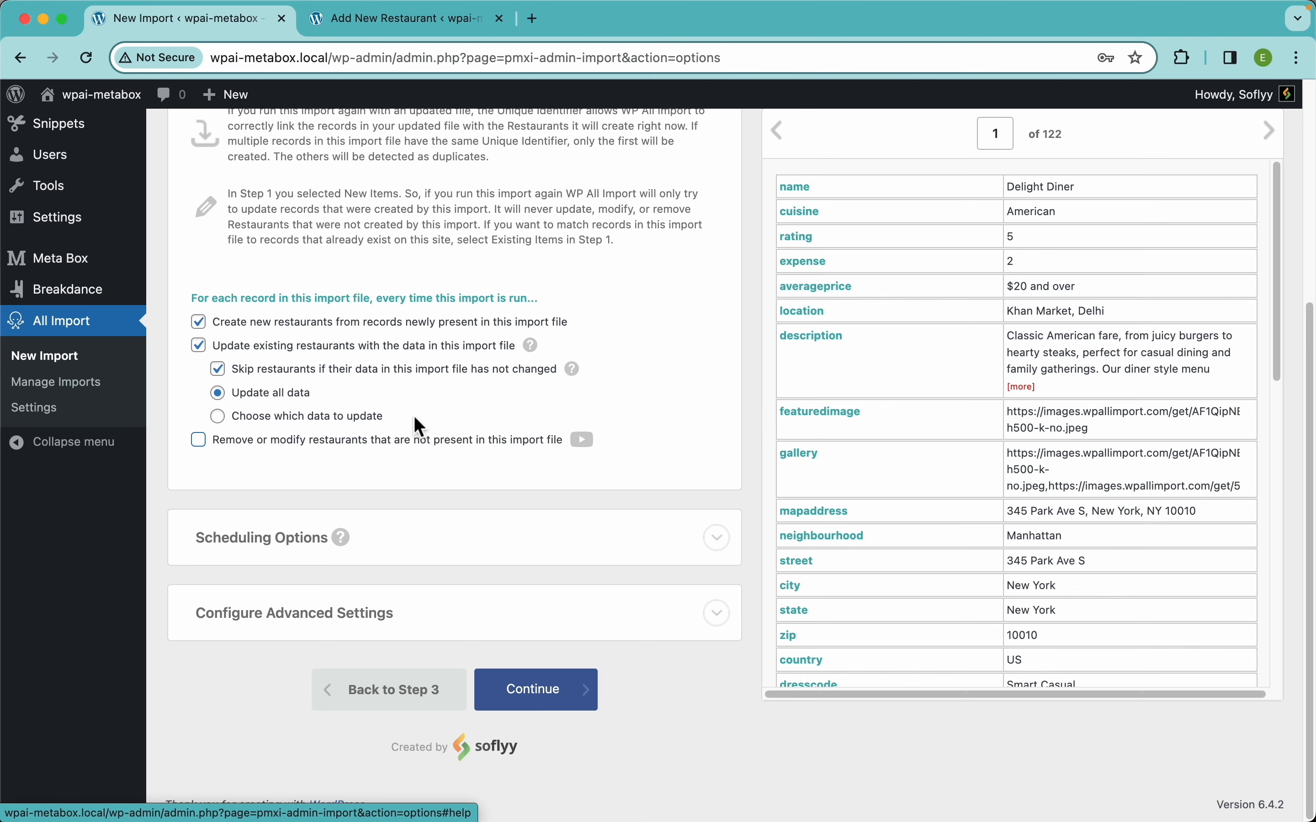
{"action": "left_click", "coordinate": [260, 416]}
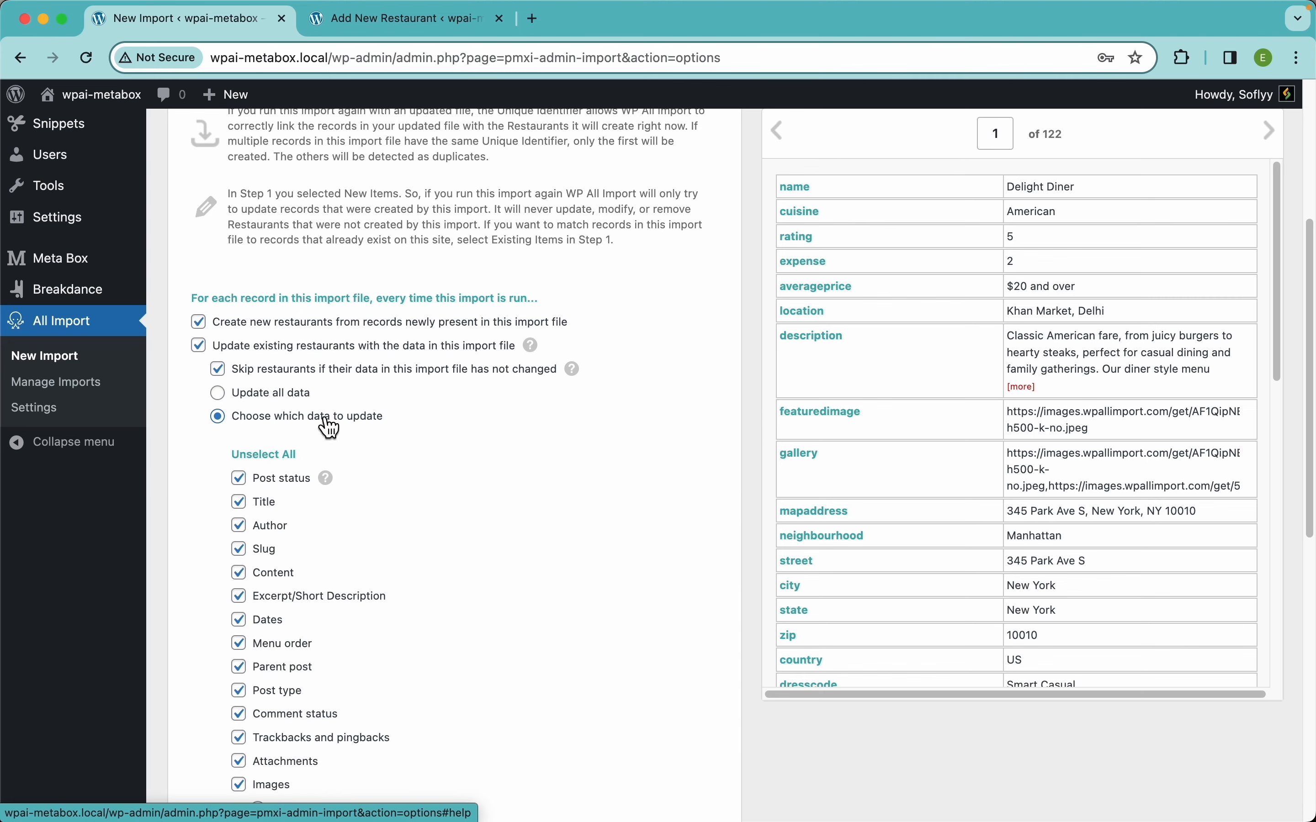
{"action": "left_click", "coordinate": [261, 393]}
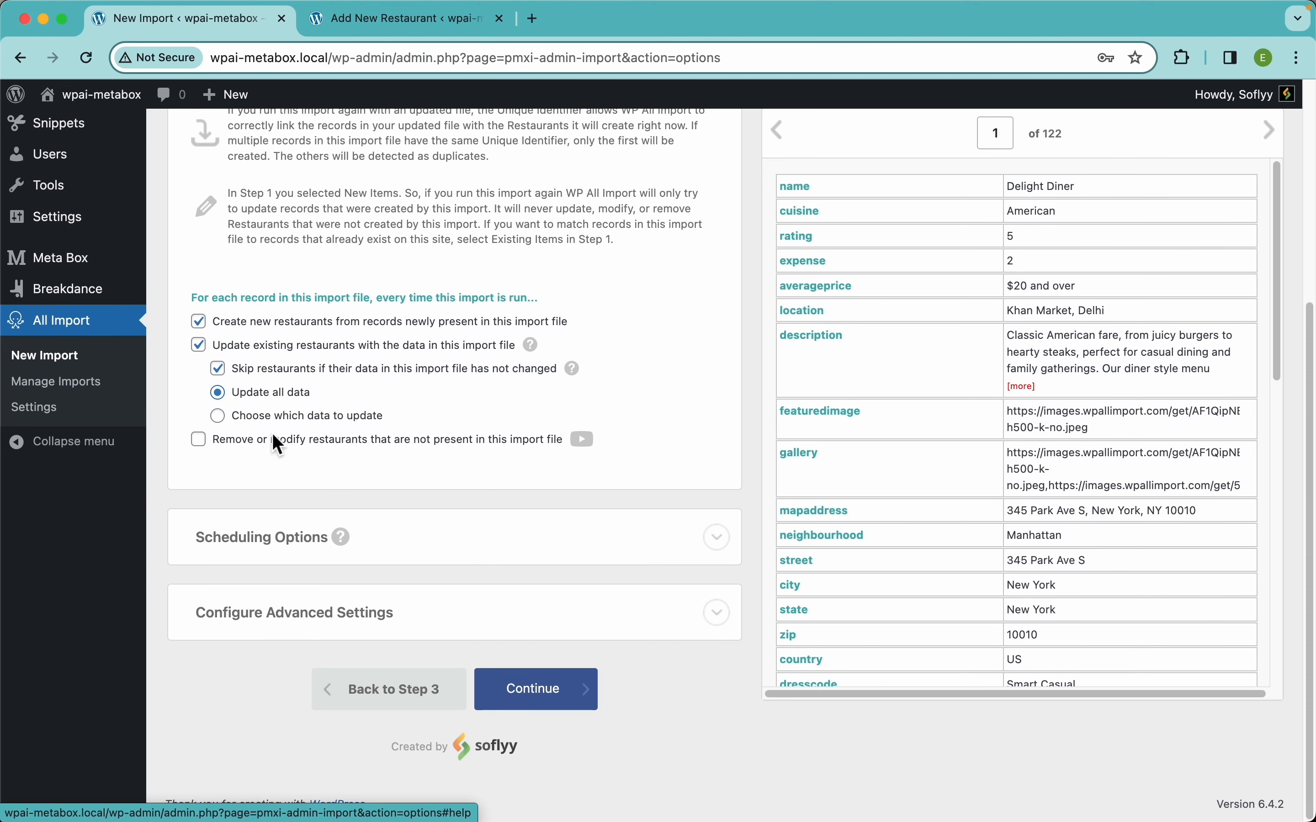
{"action": "mouse_move", "coordinate": [328, 517]}
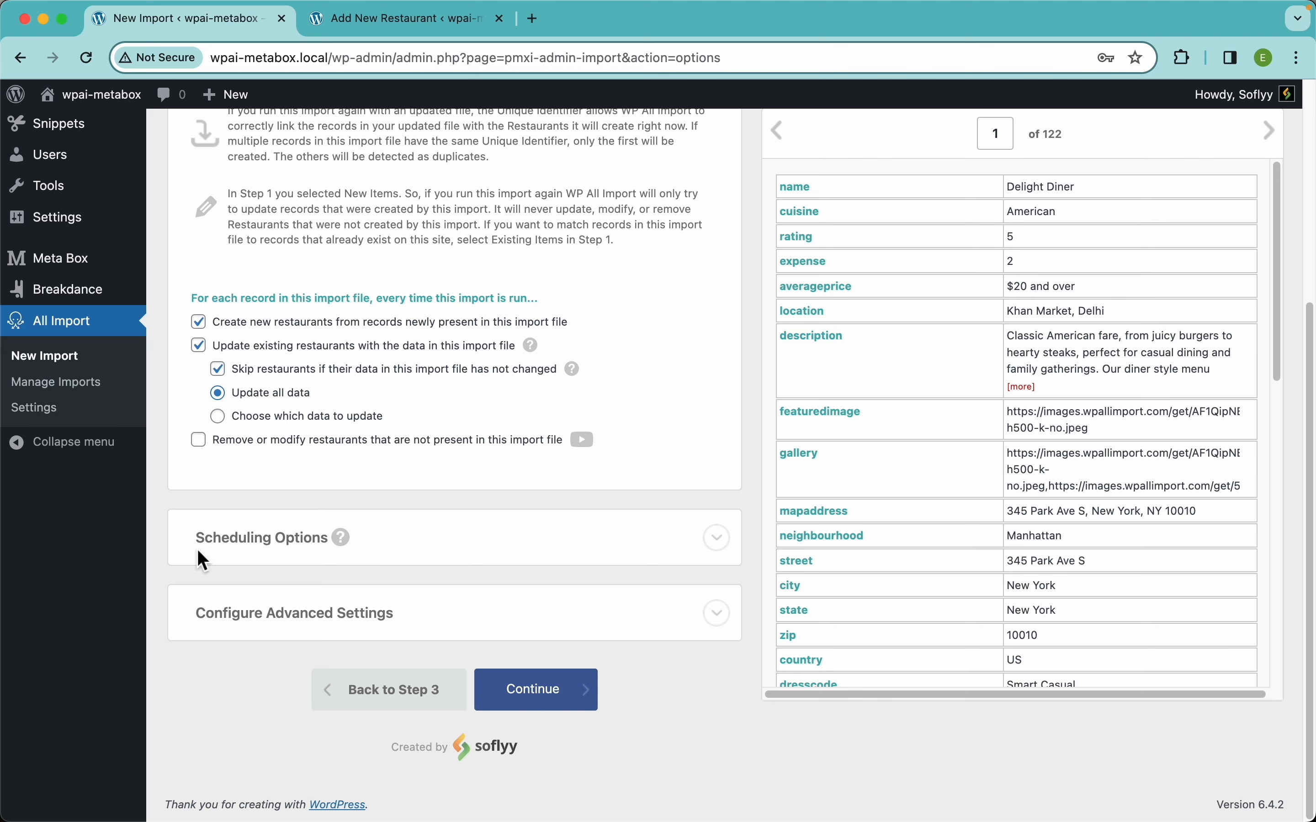
Show the advanced settings and examine the import speed options for records per iteration, file splitting and disabling do_action calls
{"action": "left_click", "coordinate": [726, 626]}
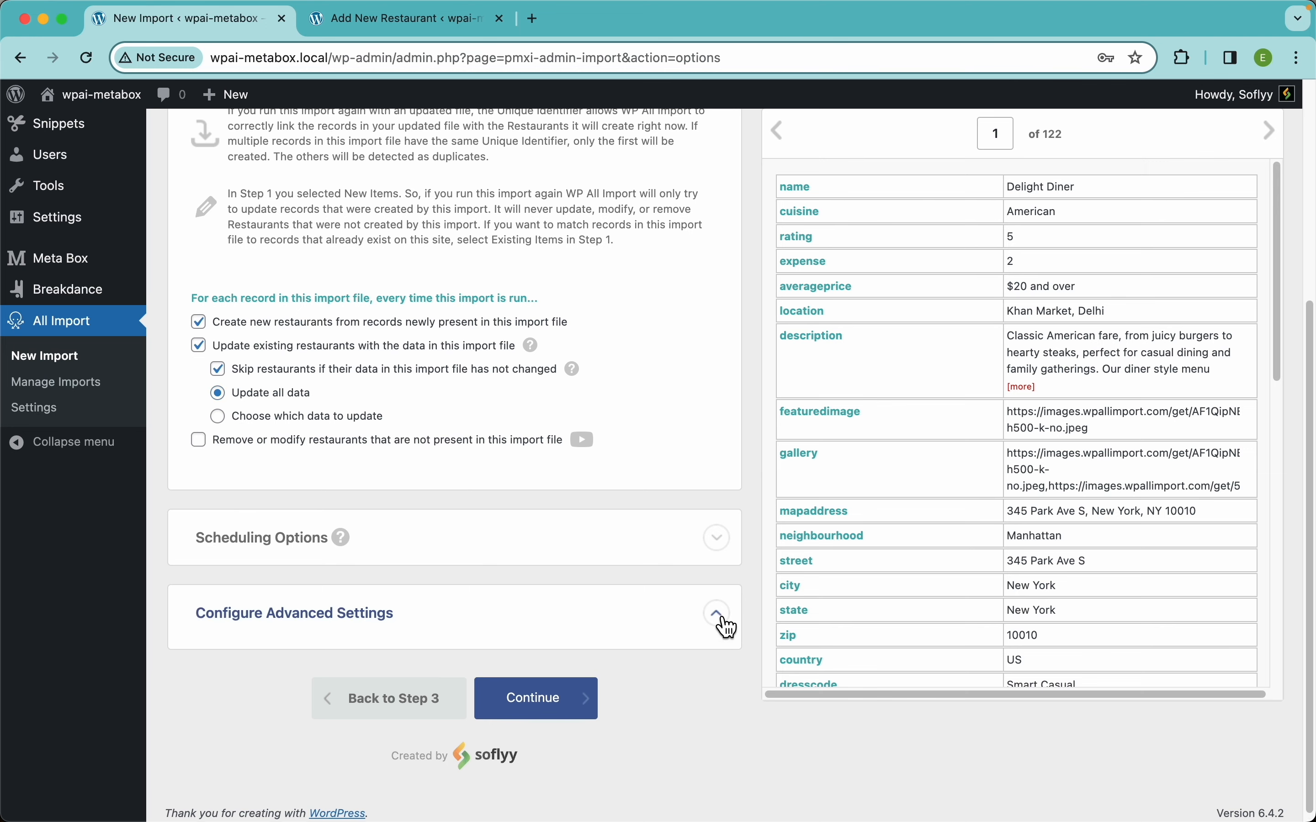
{"action": "scroll", "coordinate": [434, 558], "scroll_direction": "down", "scroll_amount": 6}
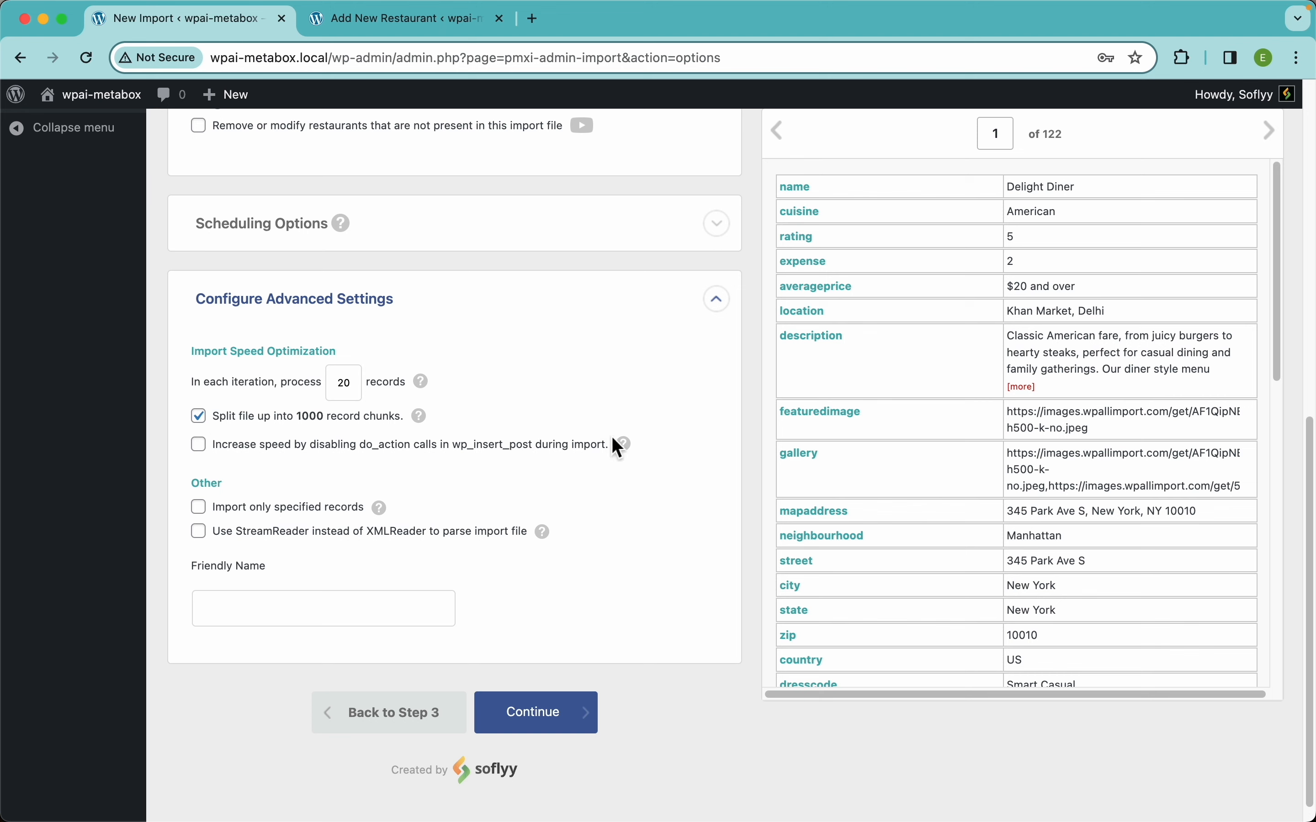
{"action": "mouse_move", "coordinate": [625, 445]}
{"action": "left_click_drag", "start_coordinate": [361, 385], "coordinate": [329, 384]}
{"action": "left_click", "coordinate": [492, 379]}
{"action": "left_click", "coordinate": [473, 446]}
{"action": "left_click", "coordinate": [449, 454]}
{"action": "scroll", "coordinate": [490, 401], "scroll_direction": "down", "scroll_amount": 1}
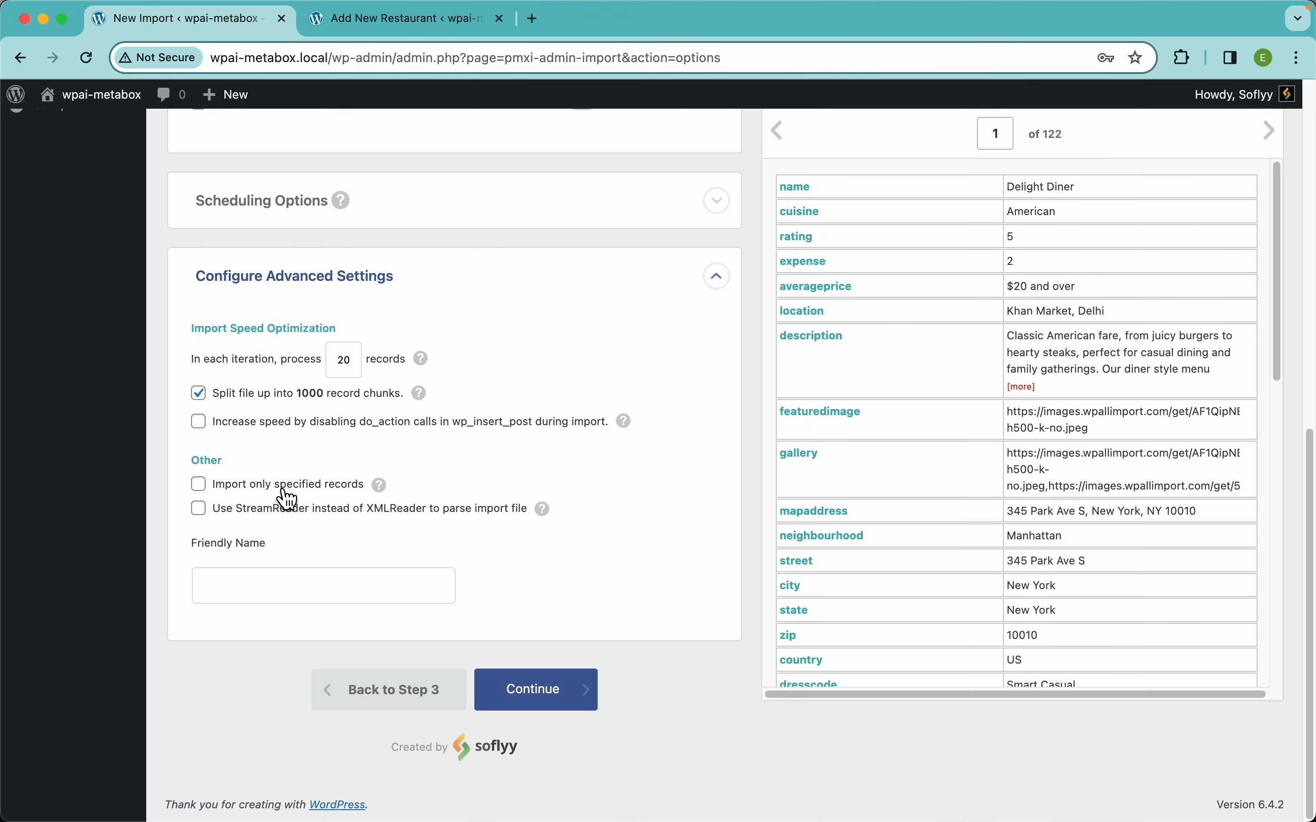
Try restricting the import to specified records 1-10, 15, 20, 25-29, and disable that restriction
{"action": "left_click", "coordinate": [285, 489]}
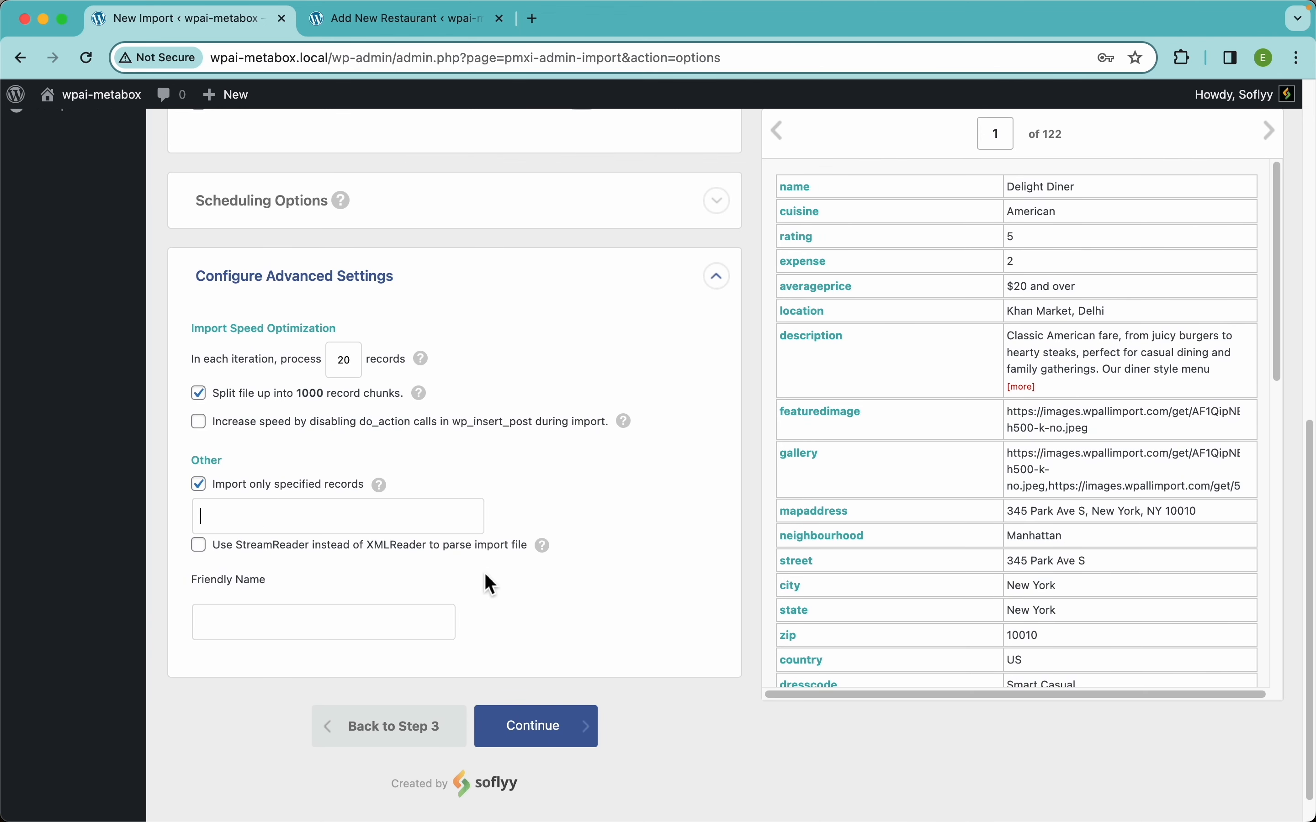
{"action": "mouse_move", "coordinate": [385, 491]}
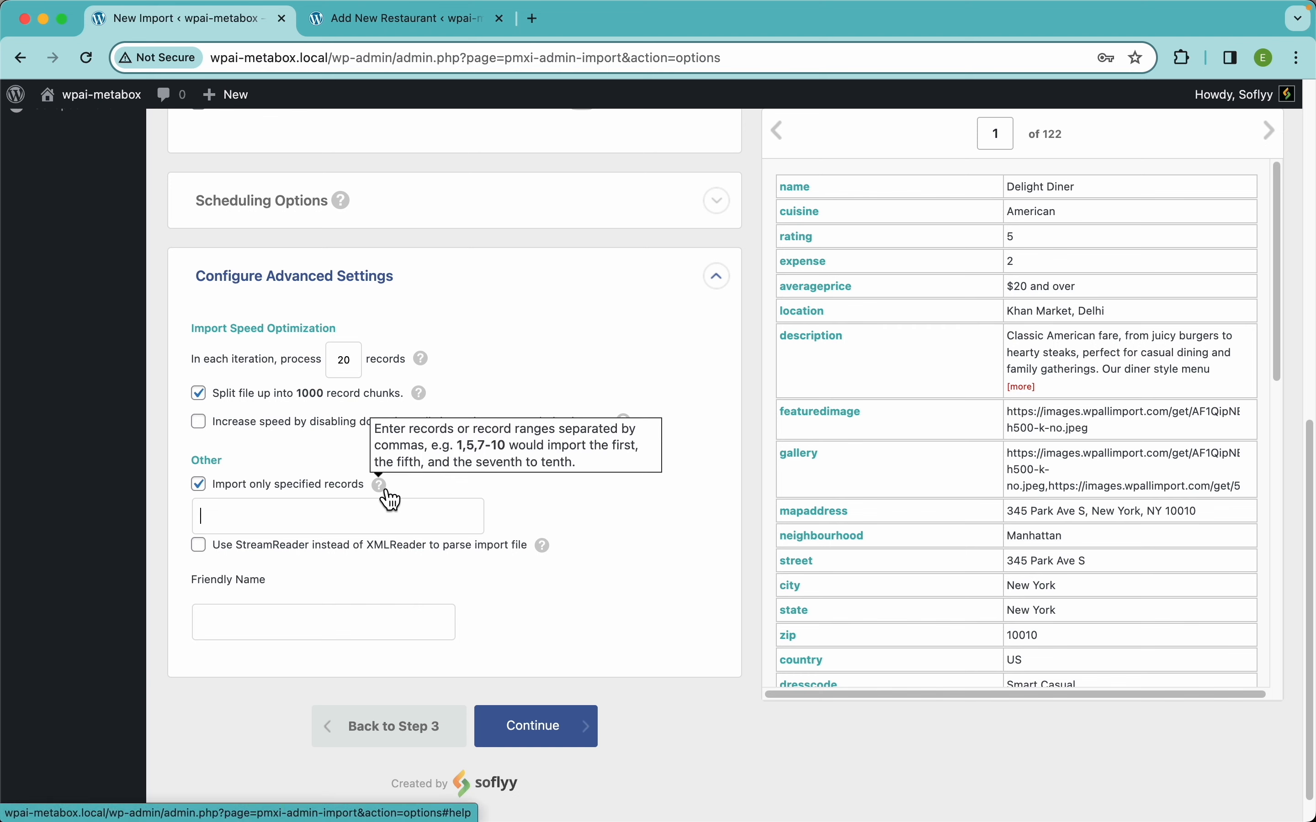
{"action": "type", "text": "1"}
{"action": "type", "text": "-10, 15, 20, 25-29"}
{"action": "left_click_drag", "start_coordinate": [323, 516], "coordinate": [177, 525]}
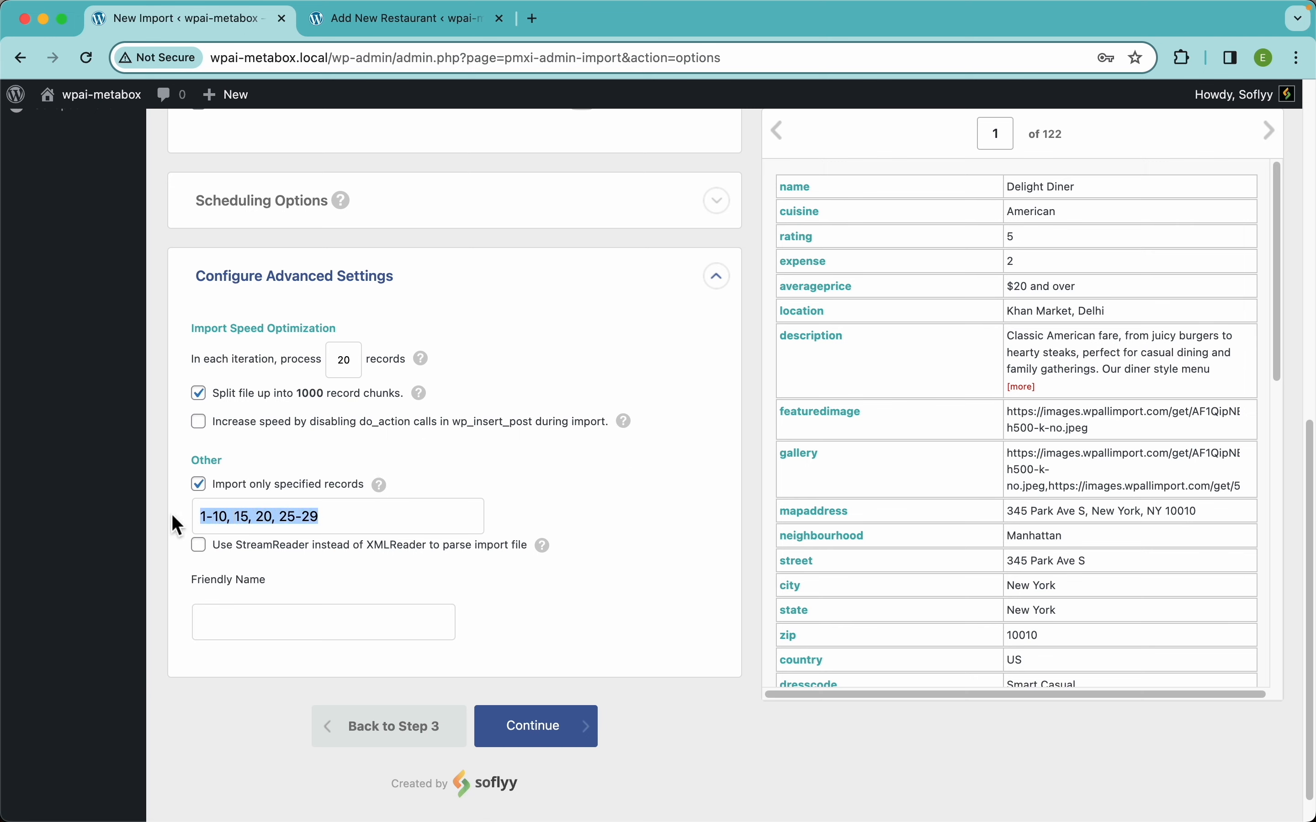
{"action": "key", "text": "BackSpace"}
{"action": "left_click", "coordinate": [232, 486]}
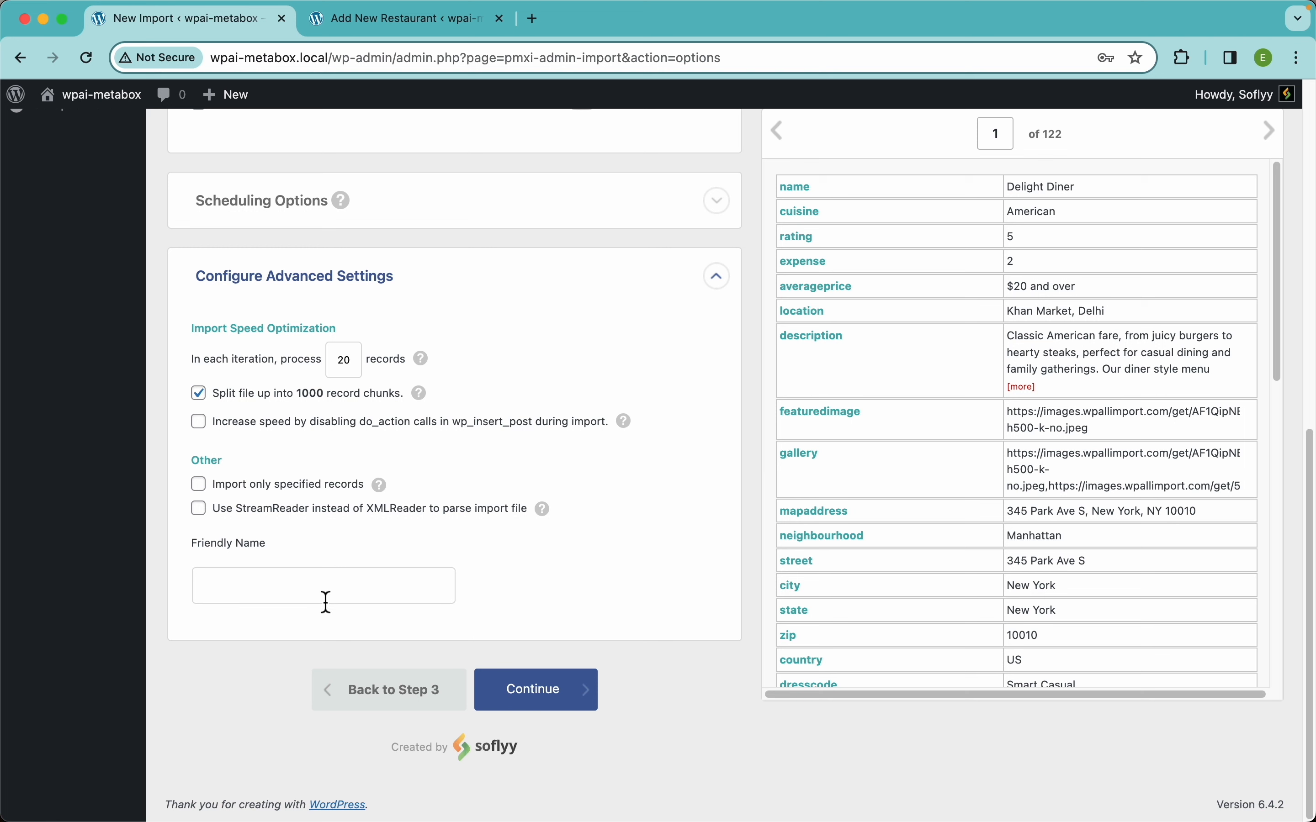
Set the import's friendly name to Restaurants and continue to the import summary
{"action": "type", "text": "Restaurants"}
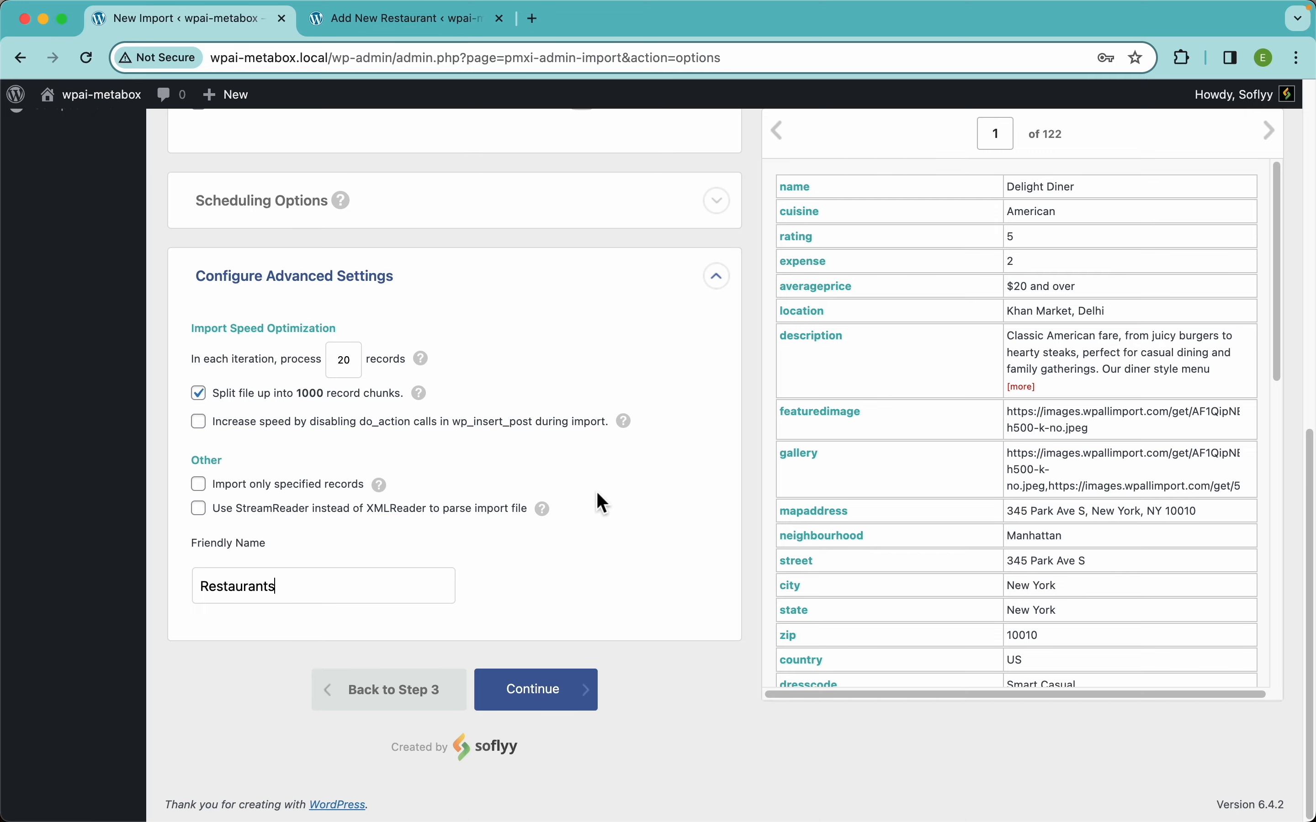
{"action": "scroll", "coordinate": [598, 500], "scroll_direction": "up", "scroll_amount": 5}
{"action": "scroll", "coordinate": [361, 341], "scroll_direction": "up", "scroll_amount": 5}
{"action": "scroll", "coordinate": [473, 291], "scroll_direction": "down", "scroll_amount": 6}
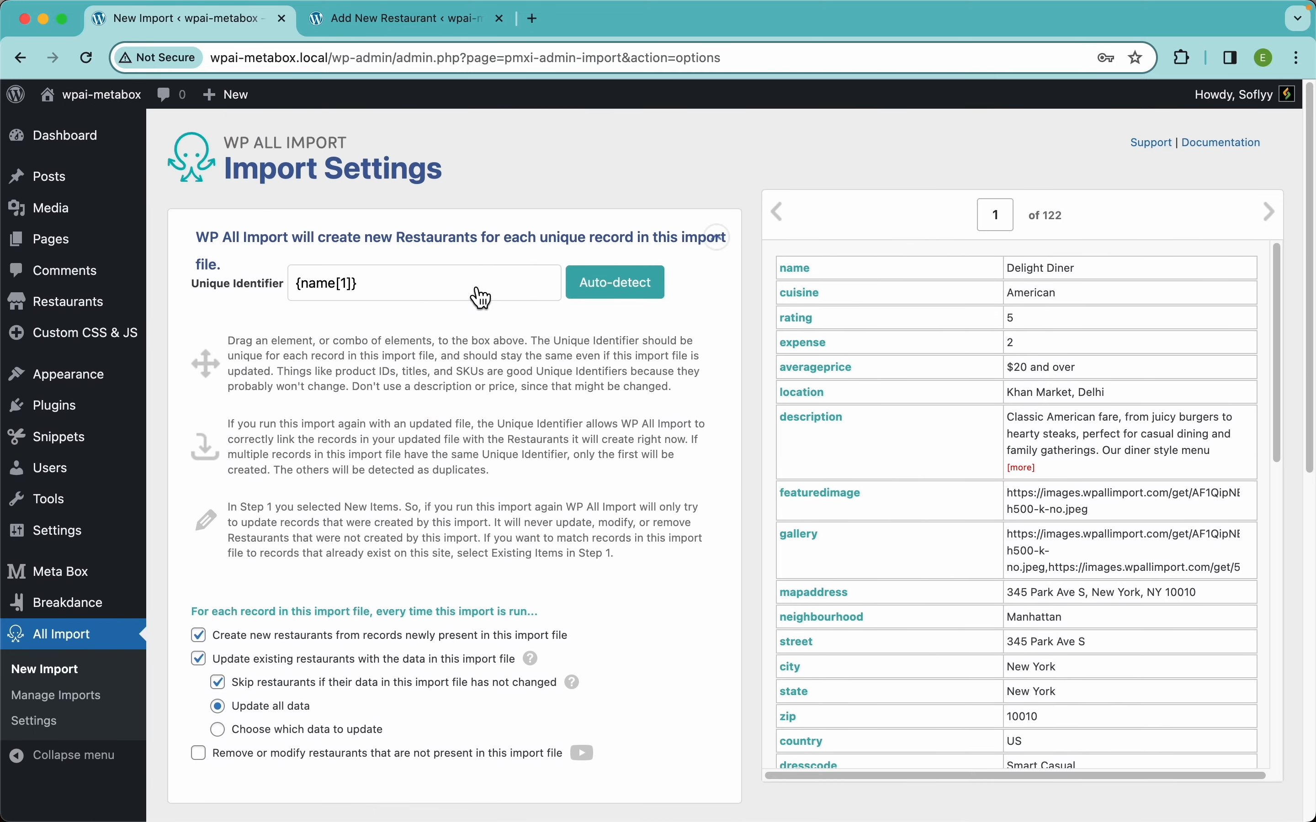
{"action": "left_click", "coordinate": [562, 695]}
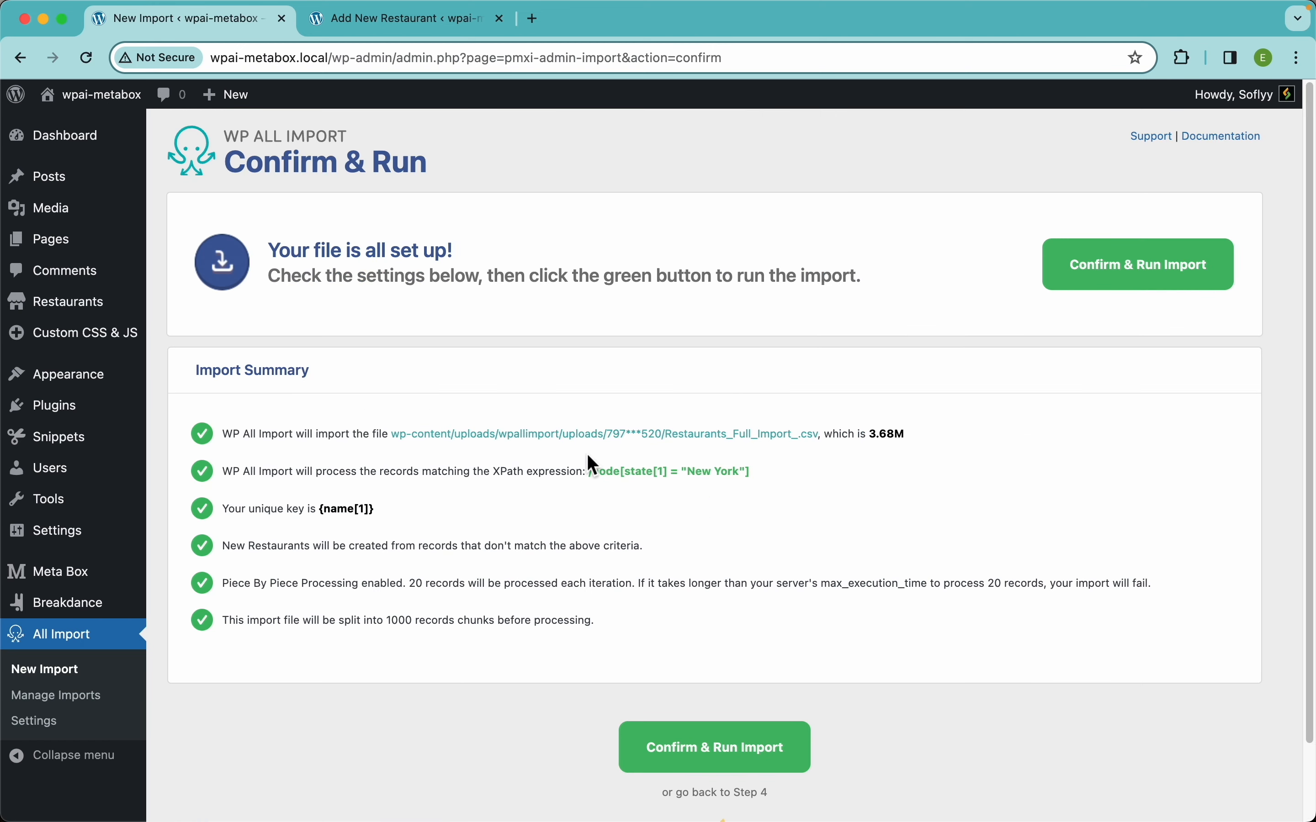
Check the XPath filter in the import summary and run the import
{"action": "left_click_drag", "start_coordinate": [771, 480], "coordinate": [607, 483]}
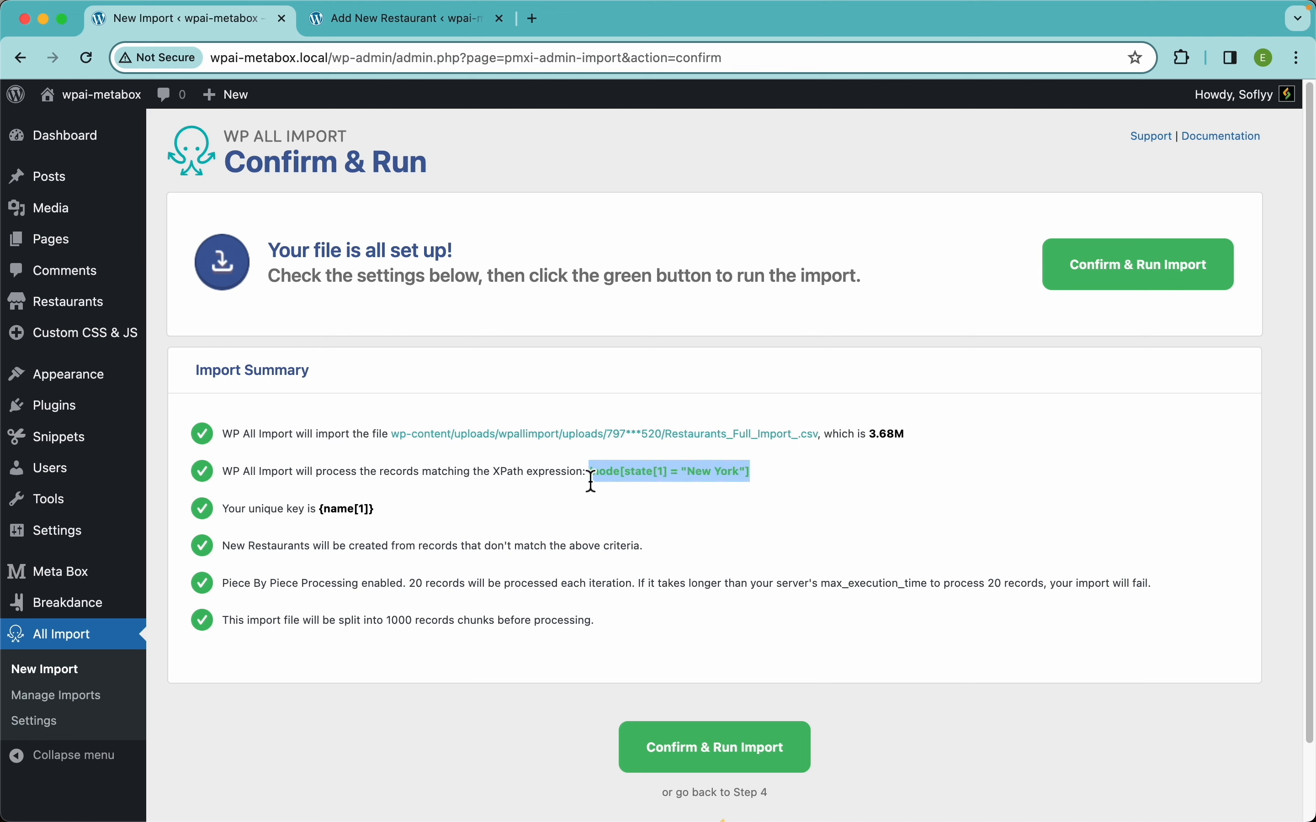
{"action": "left_click", "coordinate": [775, 482]}
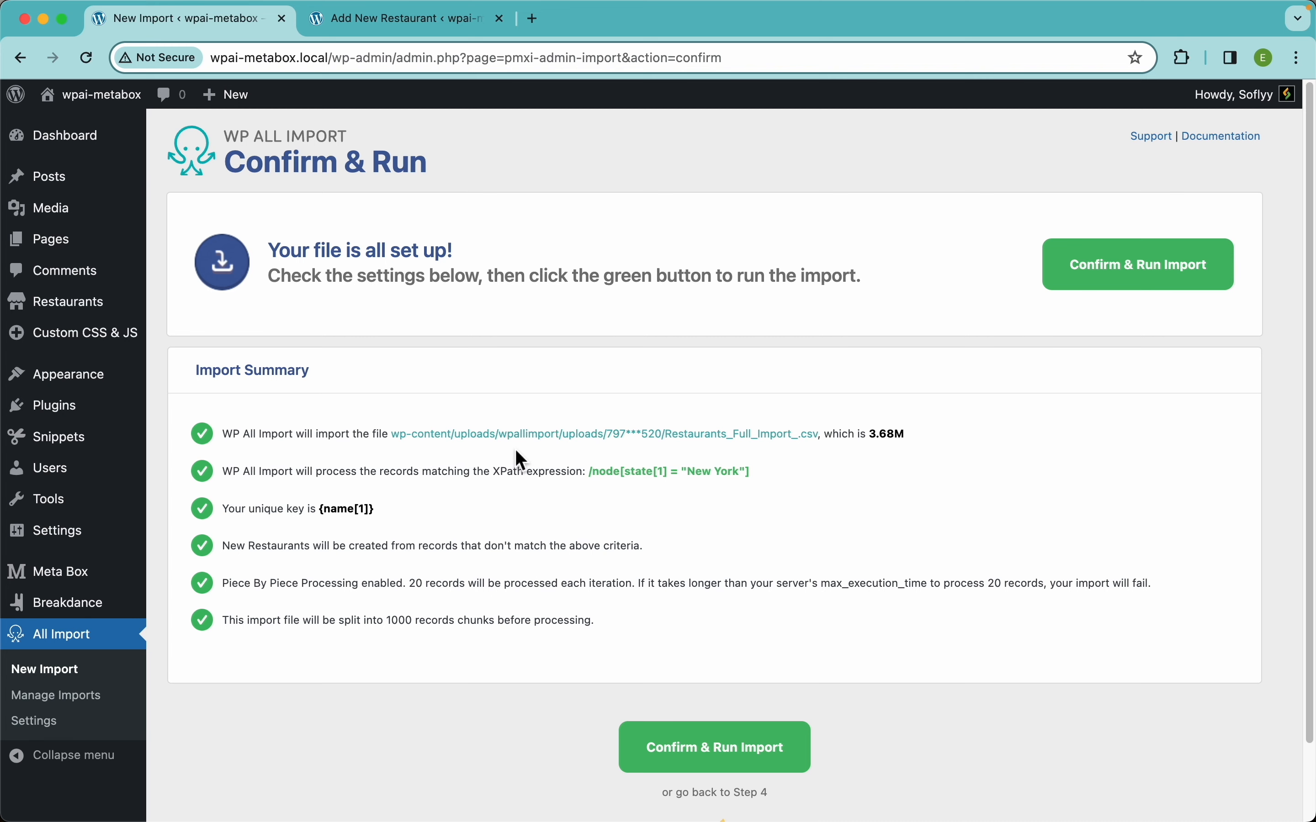
{"action": "left_click", "coordinate": [1173, 292]}
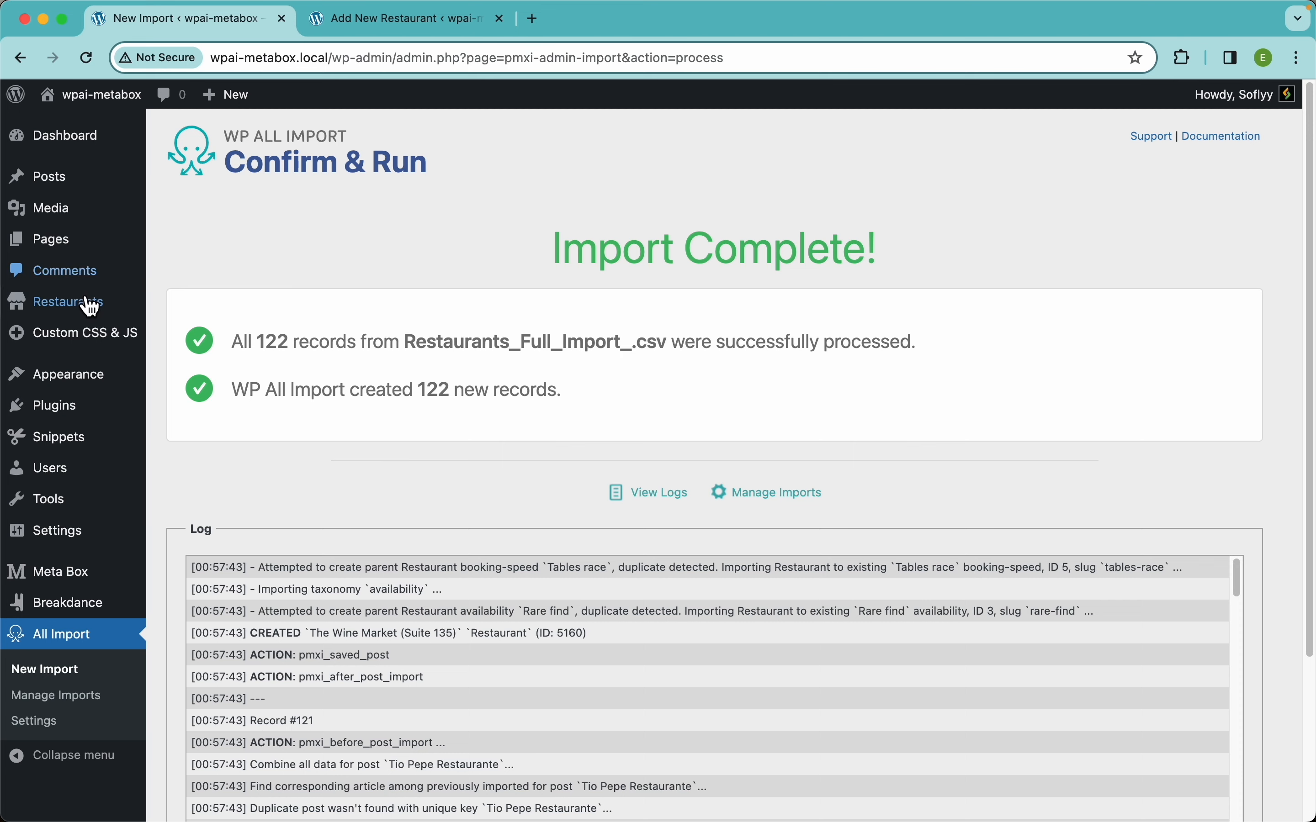
Open the list of all restaurants and look through the imported entries
{"action": "mouse_move", "coordinate": [85, 312]}
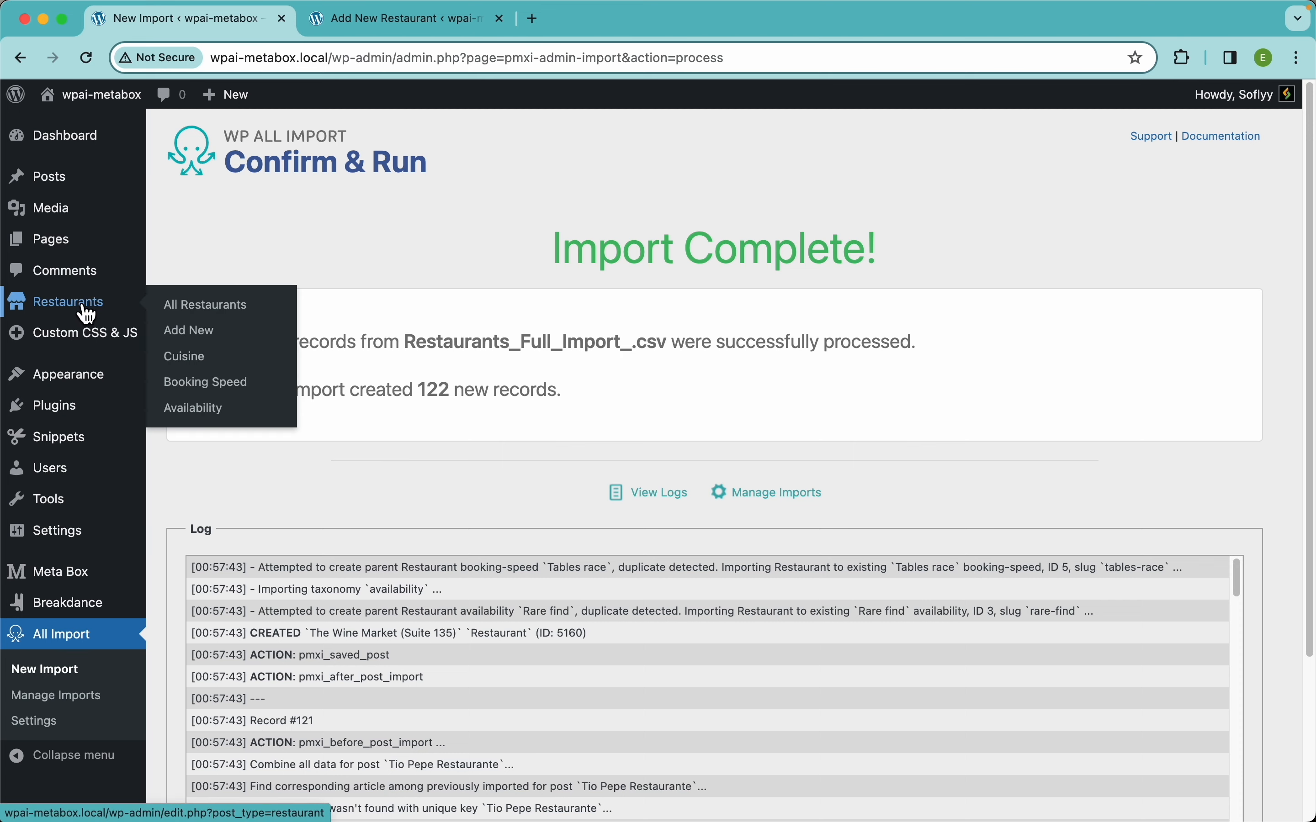
{"action": "left_click", "coordinate": [205, 318]}
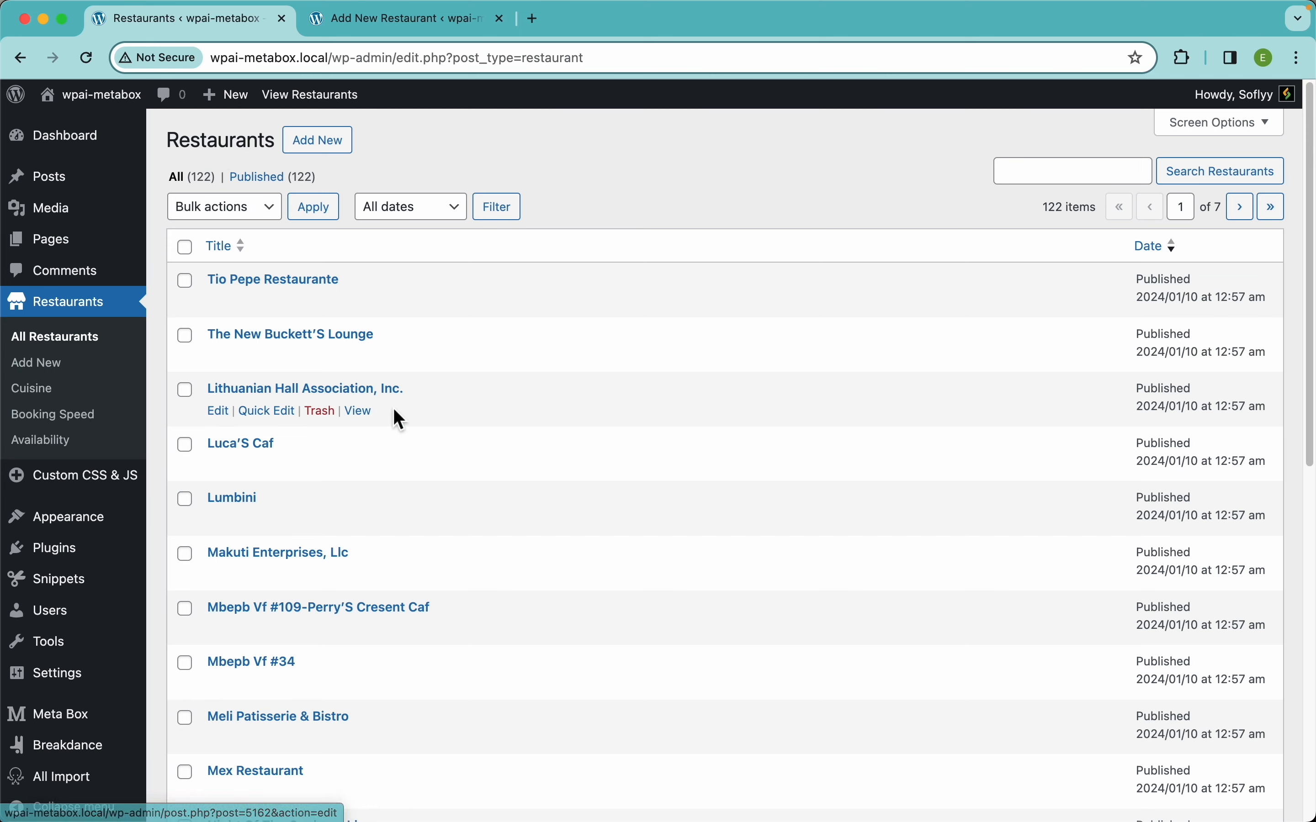
{"action": "scroll", "coordinate": [394, 417], "scroll_direction": "down", "scroll_amount": 10}
{"action": "scroll", "coordinate": [450, 457], "scroll_direction": "up", "scroll_amount": 10}
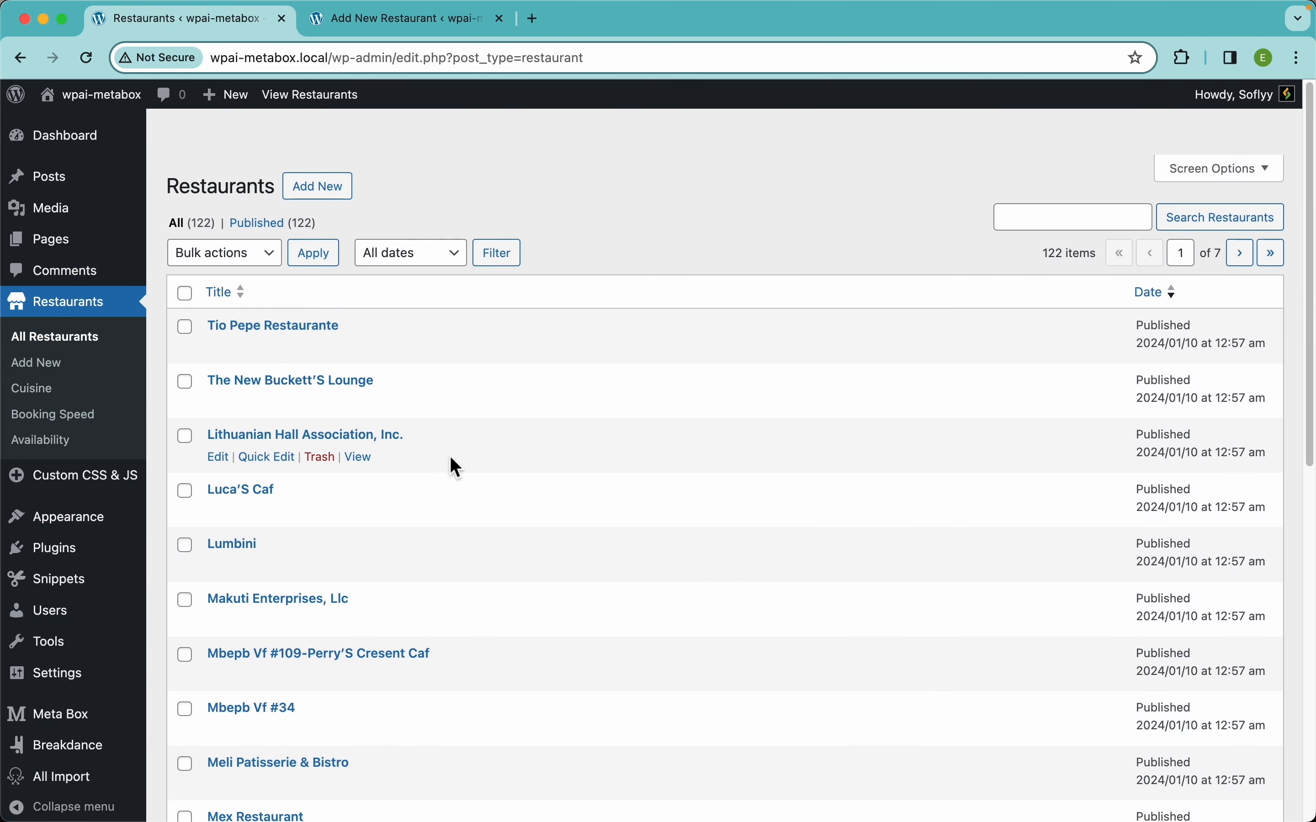
Visit the site's front page and open The New Buckett'S Lounge from the late dinner listings
{"action": "left_click", "coordinate": [117, 111]}
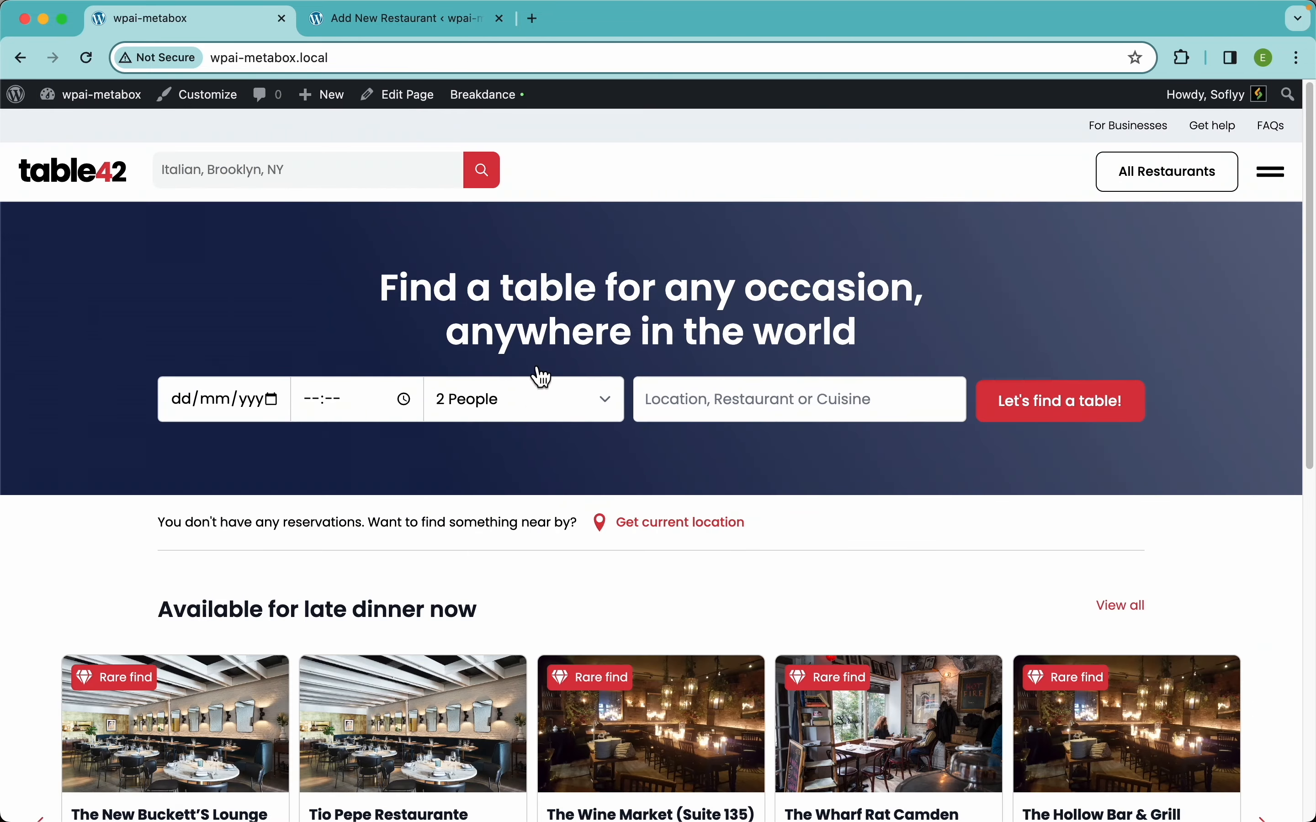
{"action": "scroll", "coordinate": [531, 417], "scroll_direction": "down", "scroll_amount": 5}
{"action": "left_click_drag", "start_coordinate": [810, 609], "coordinate": [778, 625]}
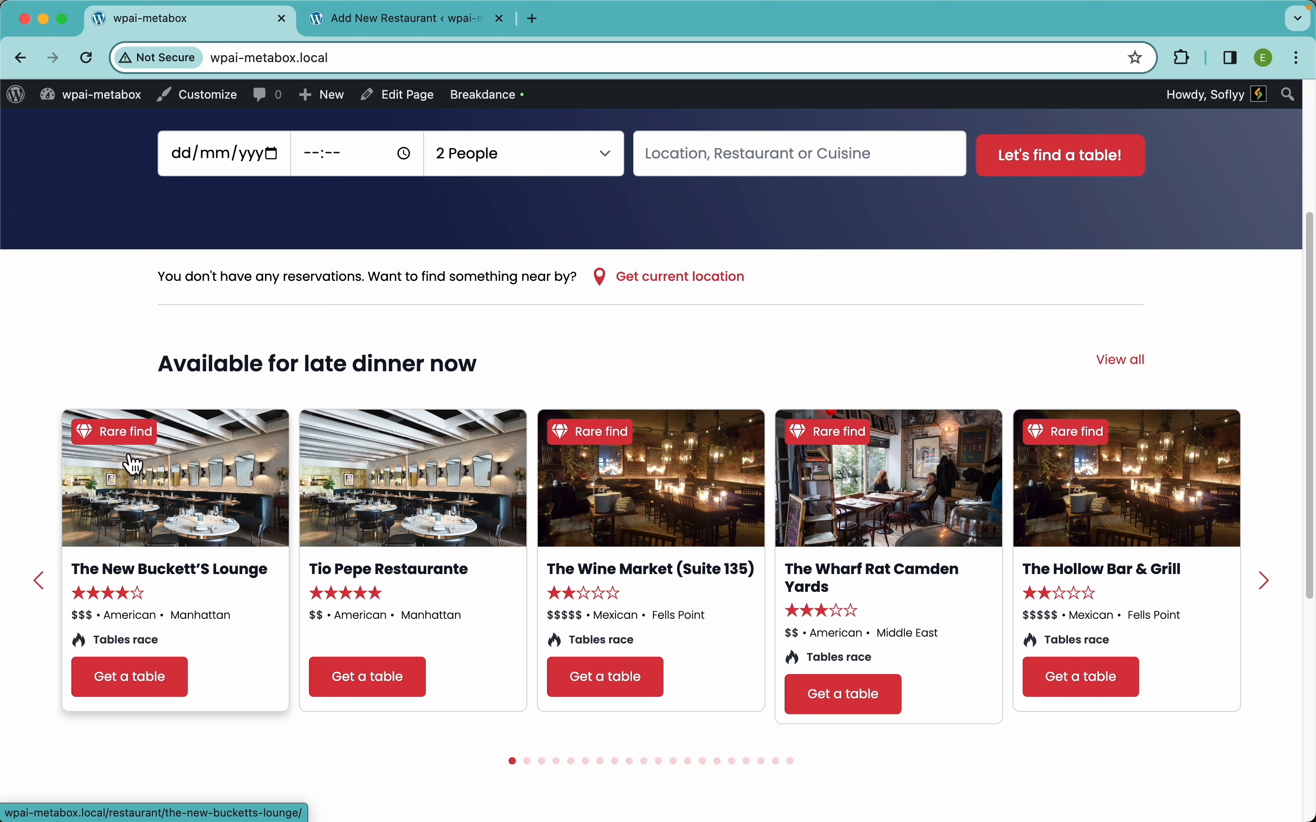
{"action": "left_click", "coordinate": [112, 459]}
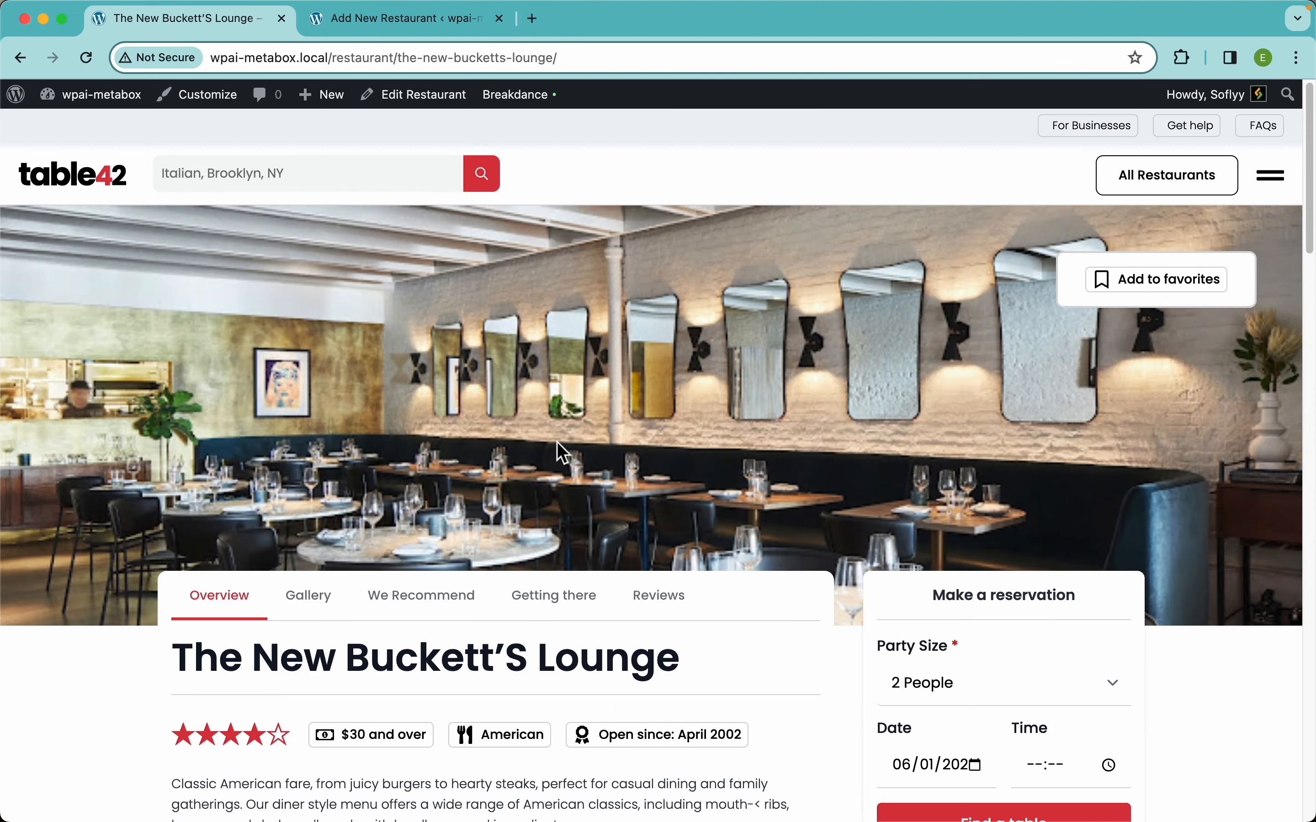
Examine the lounge's overview and restaurant details, and browse its gallery images in the enlarged view
{"action": "scroll", "coordinate": [558, 442], "scroll_direction": "down", "scroll_amount": 3}
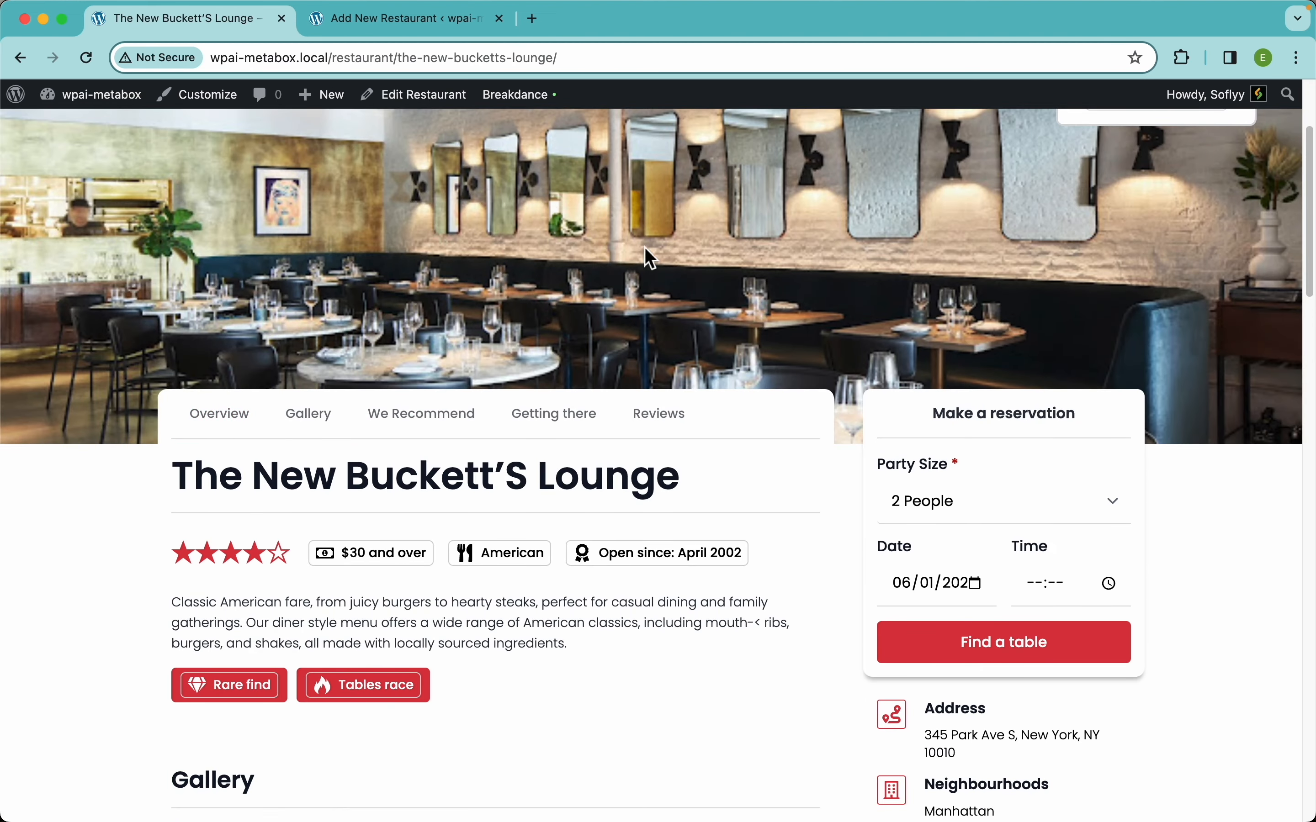
{"action": "scroll", "coordinate": [580, 226], "scroll_direction": "down", "scroll_amount": 3}
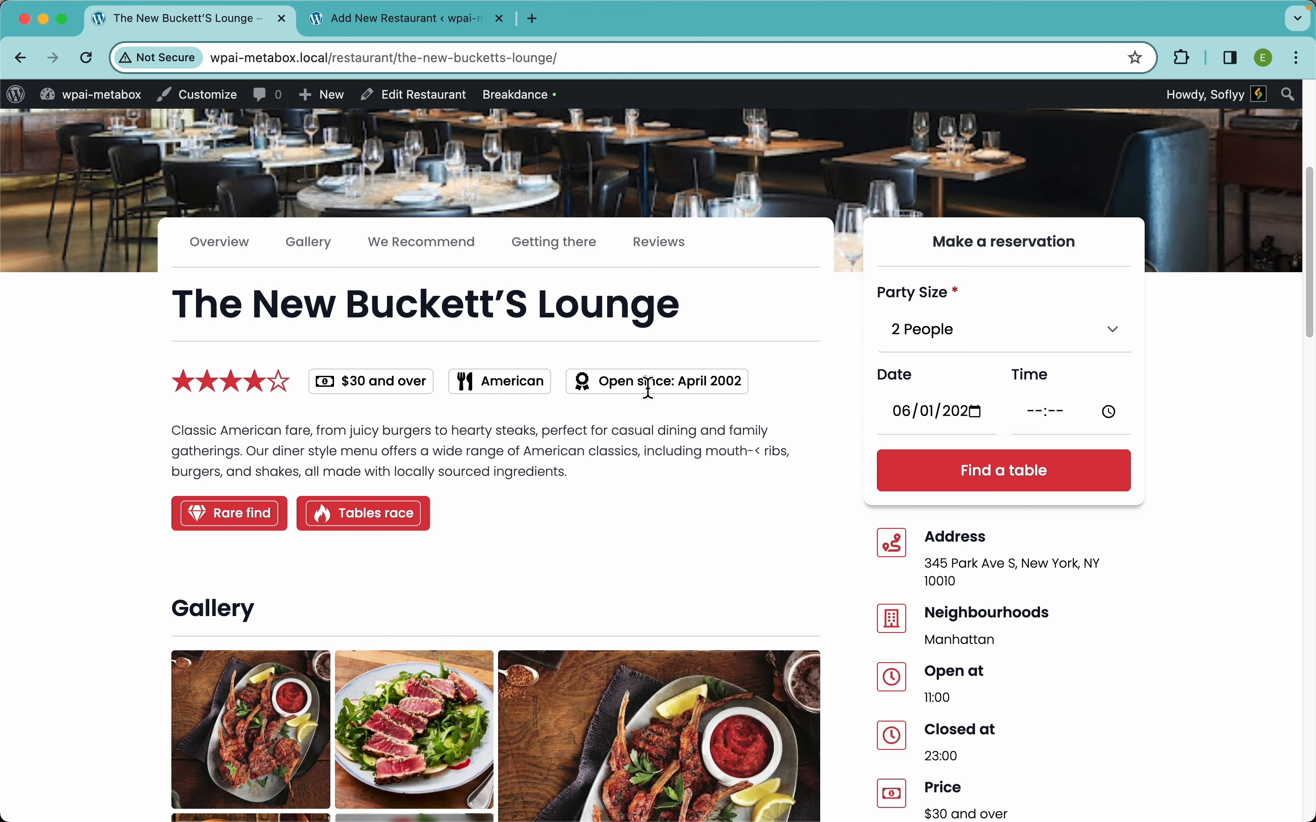
{"action": "scroll", "coordinate": [790, 482], "scroll_direction": "down", "scroll_amount": 3}
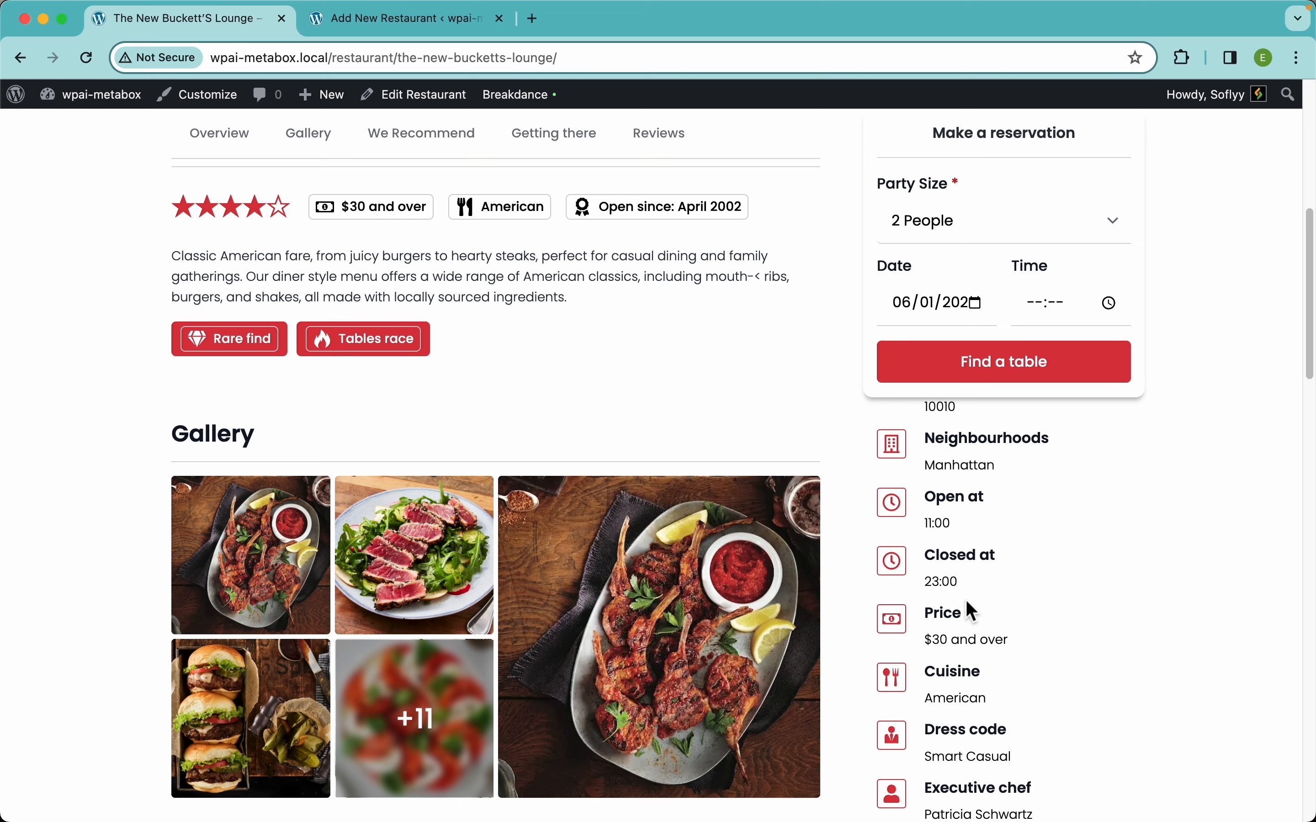
{"action": "scroll", "coordinate": [969, 602], "scroll_direction": "down", "scroll_amount": 2}
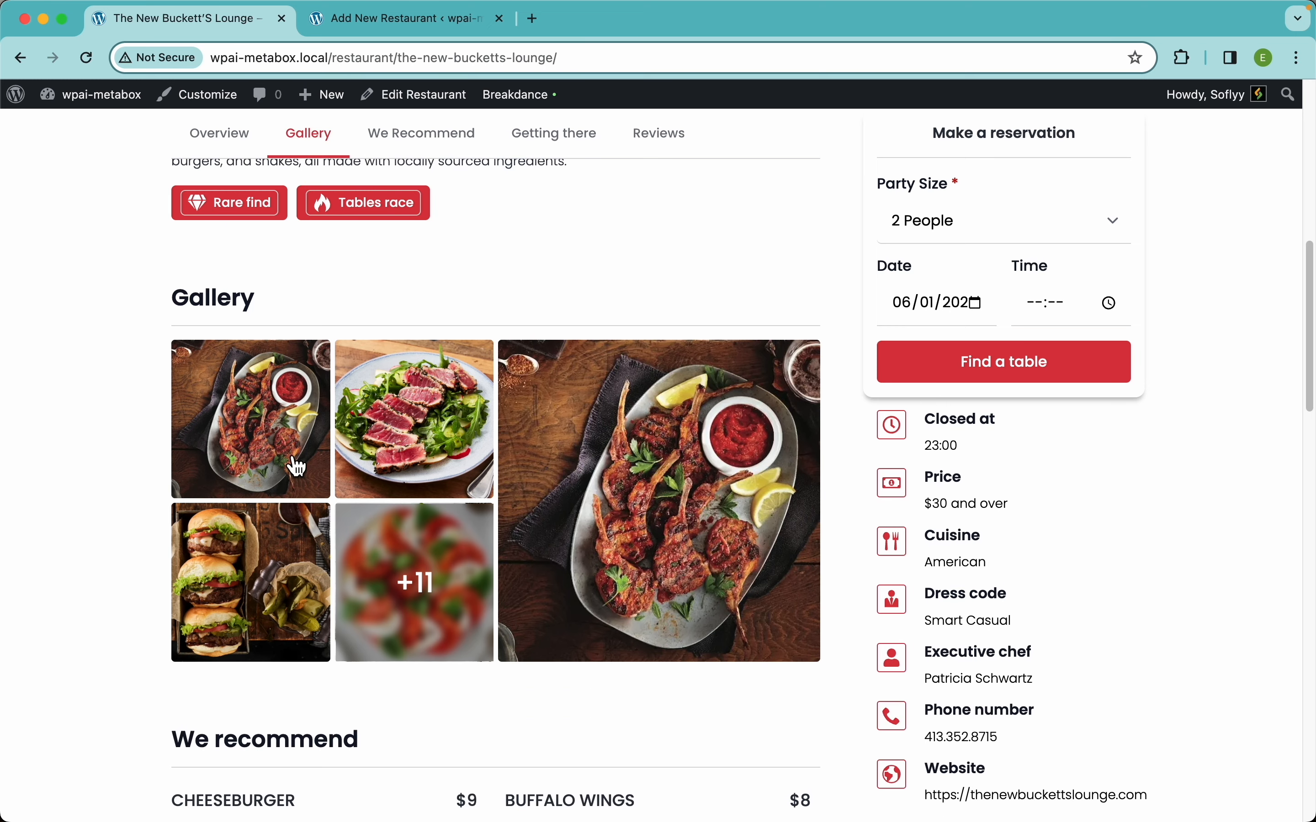
{"action": "left_click", "coordinate": [292, 461]}
{"action": "key", "text": "Right"}
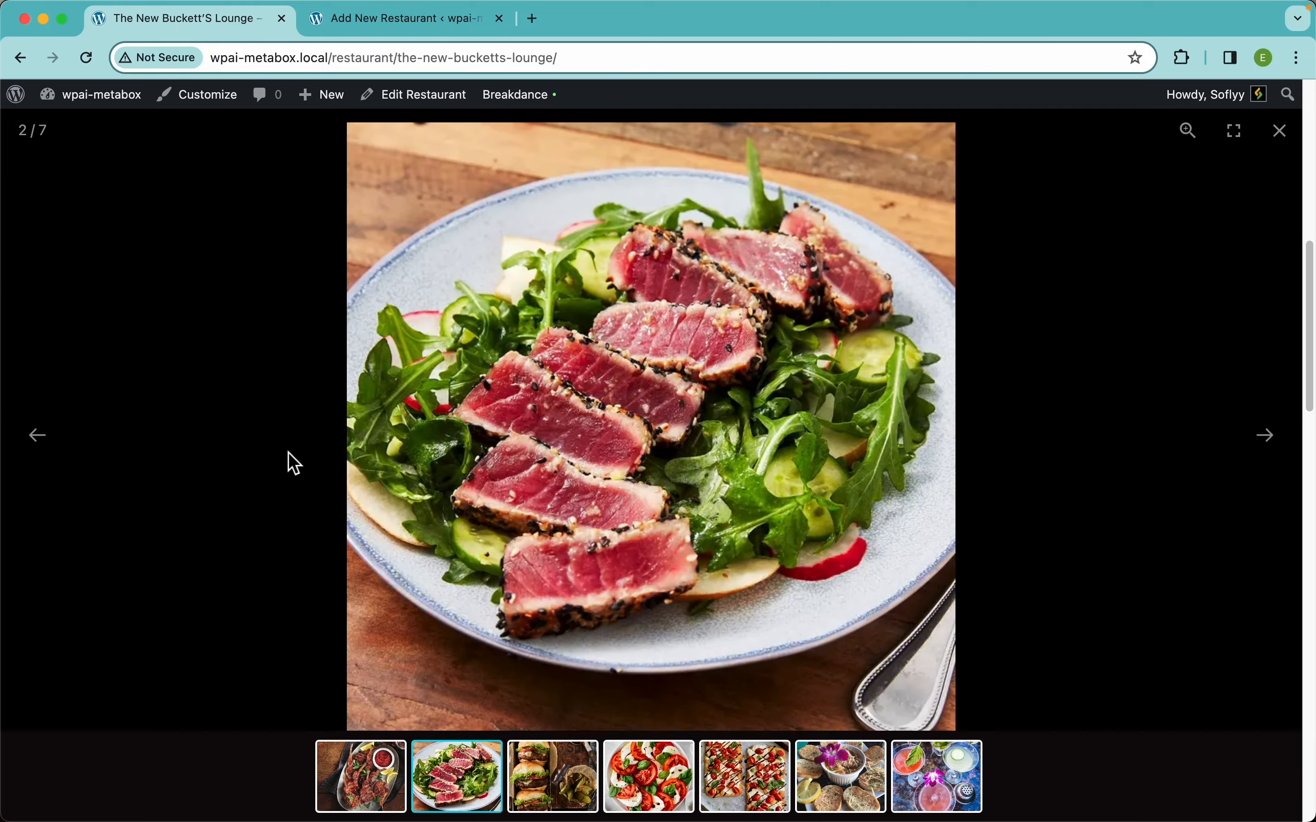
{"action": "key", "text": "Right"}
{"action": "key", "text": "Right"}
{"action": "key", "text": "Right"}
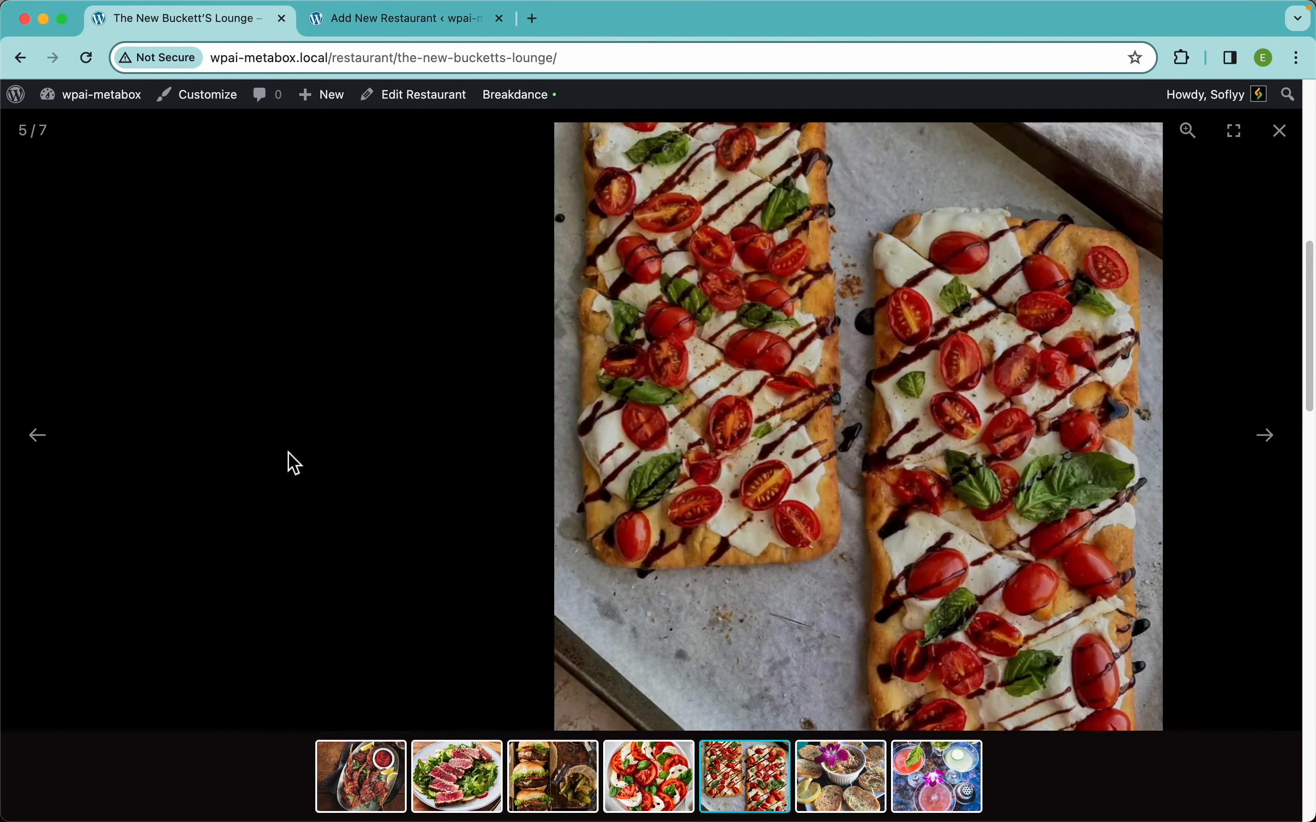
{"action": "left_click", "coordinate": [1109, 374]}
Examine the lounge's recommended dishes, location map and customer reviews
{"action": "scroll", "coordinate": [750, 511], "scroll_direction": "down", "scroll_amount": 5}
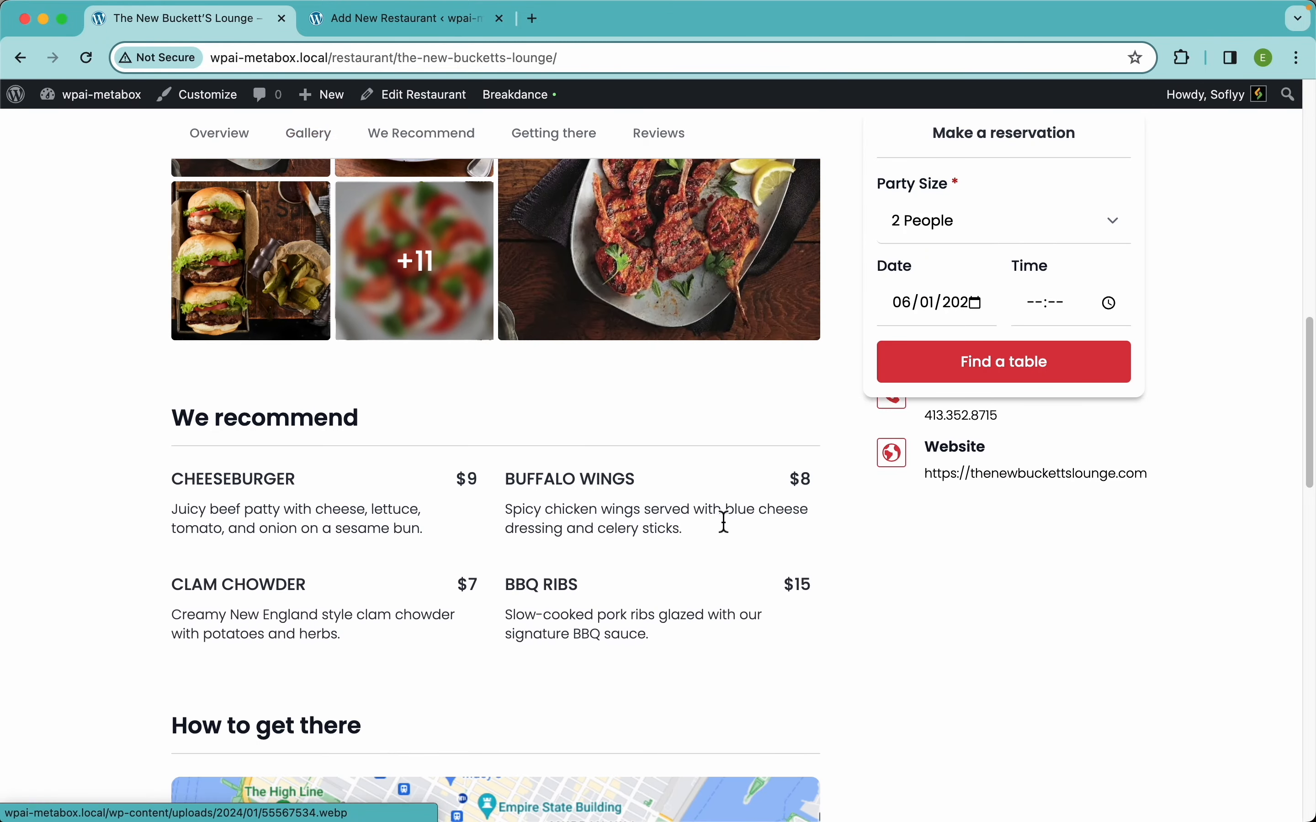
{"action": "scroll", "coordinate": [294, 618], "scroll_direction": "down", "scroll_amount": 2}
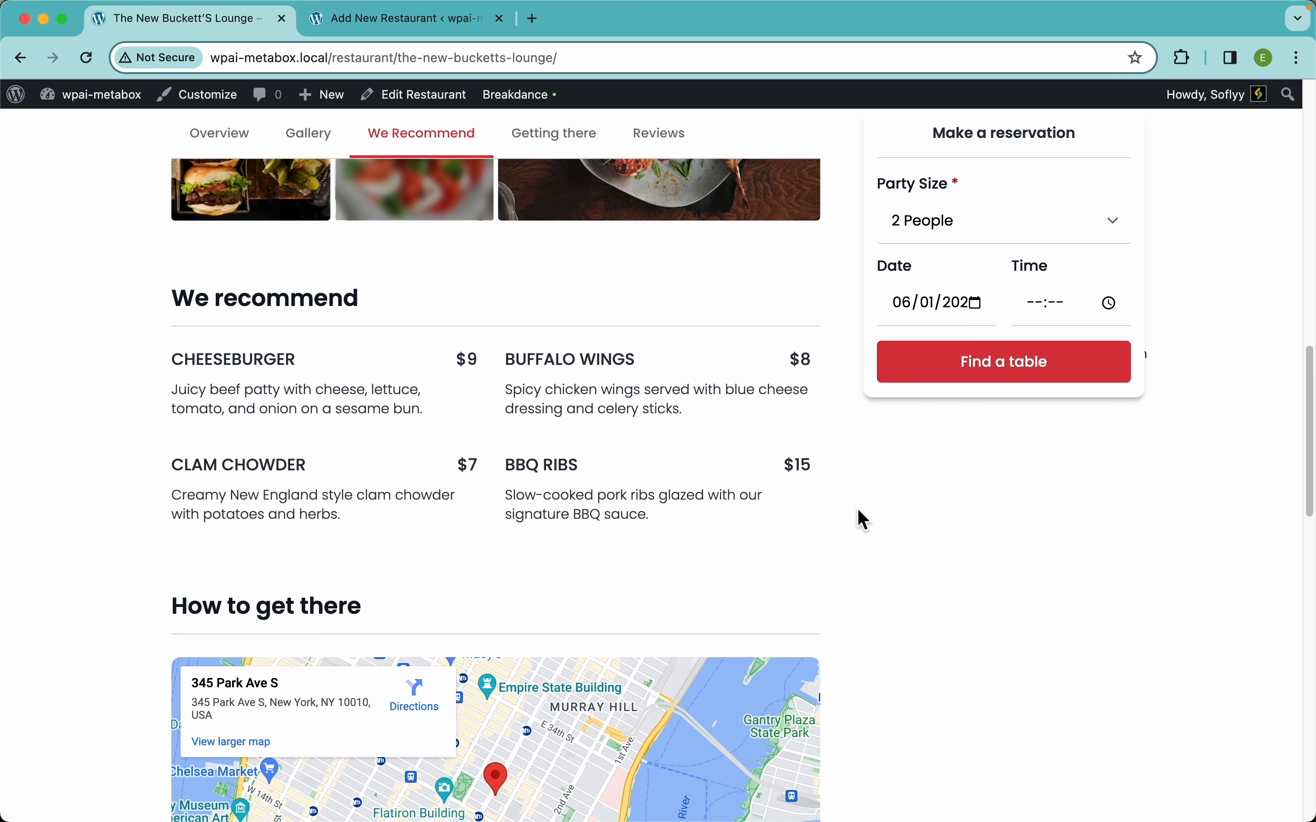
{"action": "scroll", "coordinate": [931, 478], "scroll_direction": "down", "scroll_amount": 5}
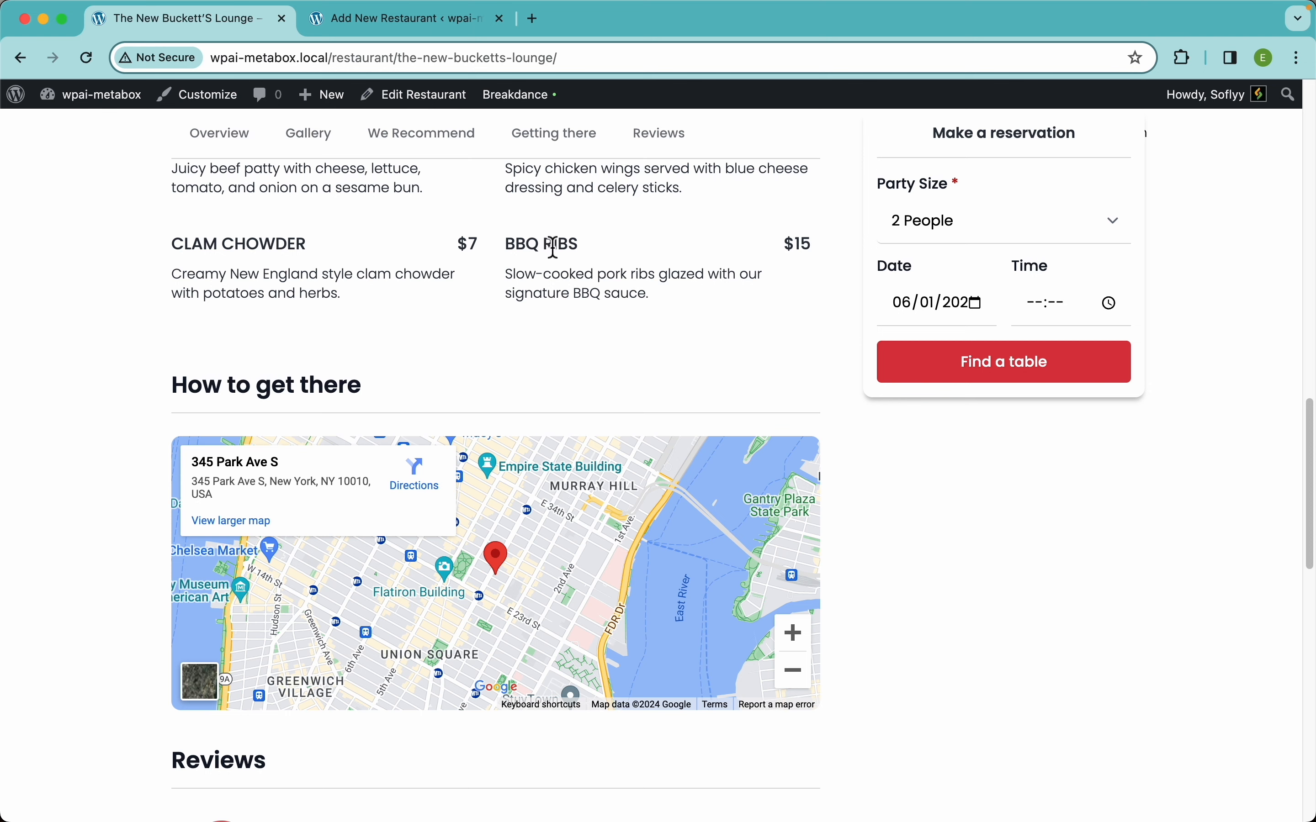
{"action": "scroll", "coordinate": [591, 255], "scroll_direction": "up", "scroll_amount": 4}
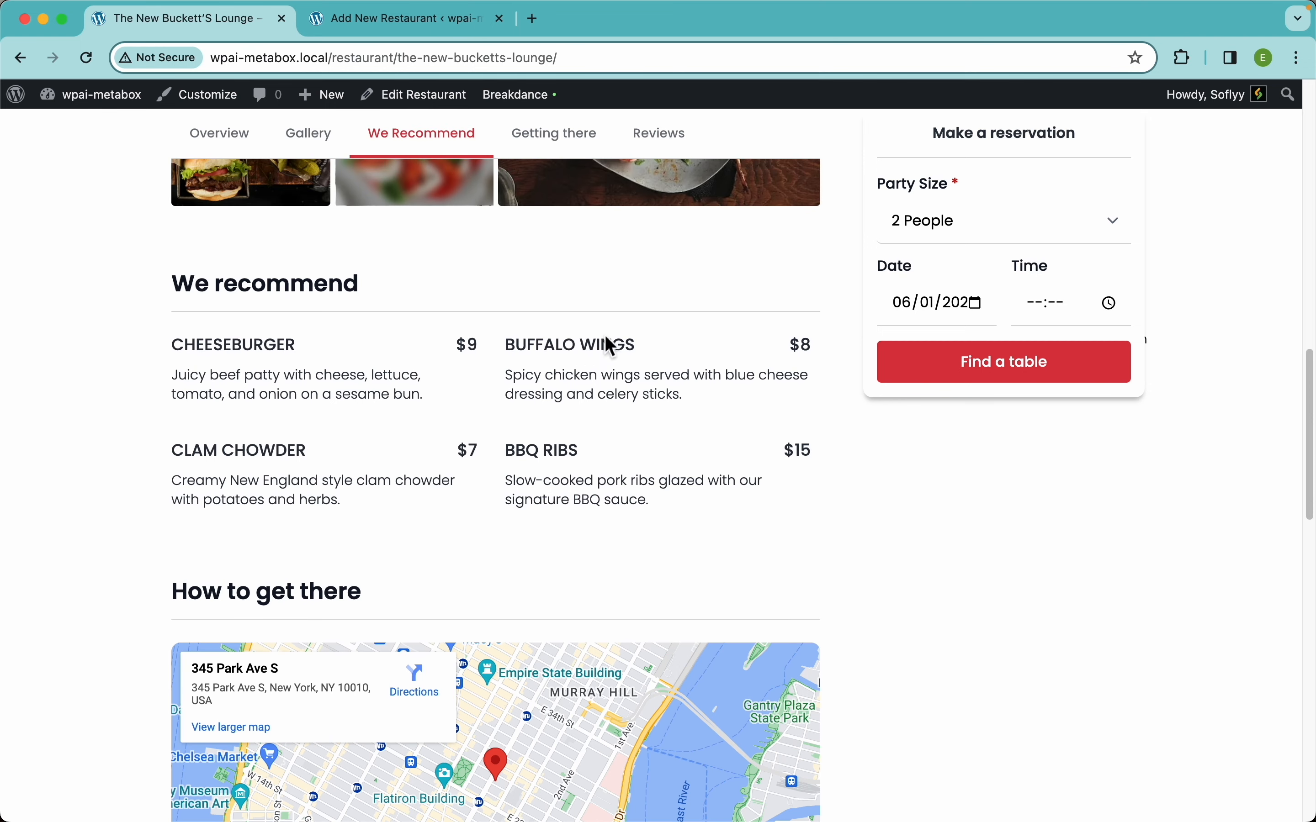
{"action": "triple_click", "coordinate": [604, 383]}
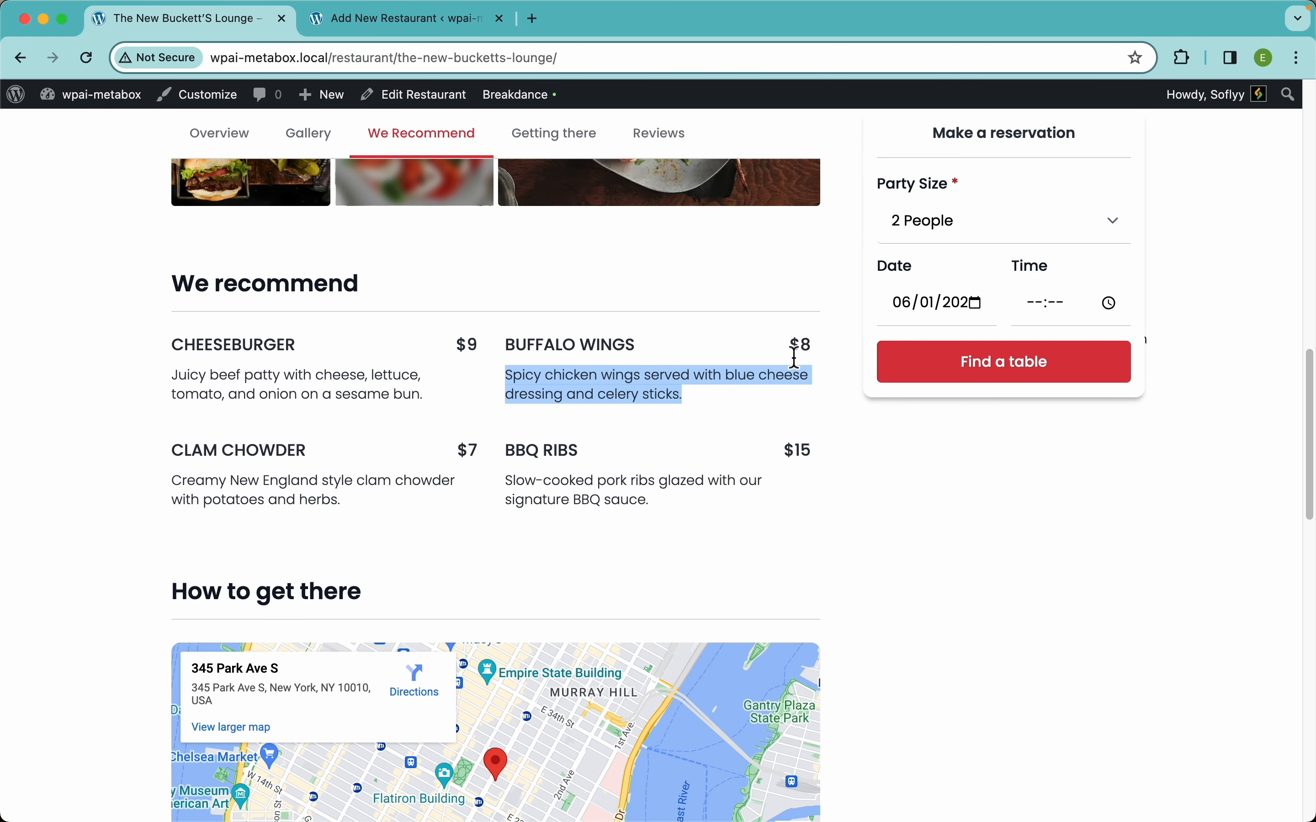
{"action": "left_click", "coordinate": [838, 379]}
{"action": "scroll", "coordinate": [814, 448], "scroll_direction": "down", "scroll_amount": 7}
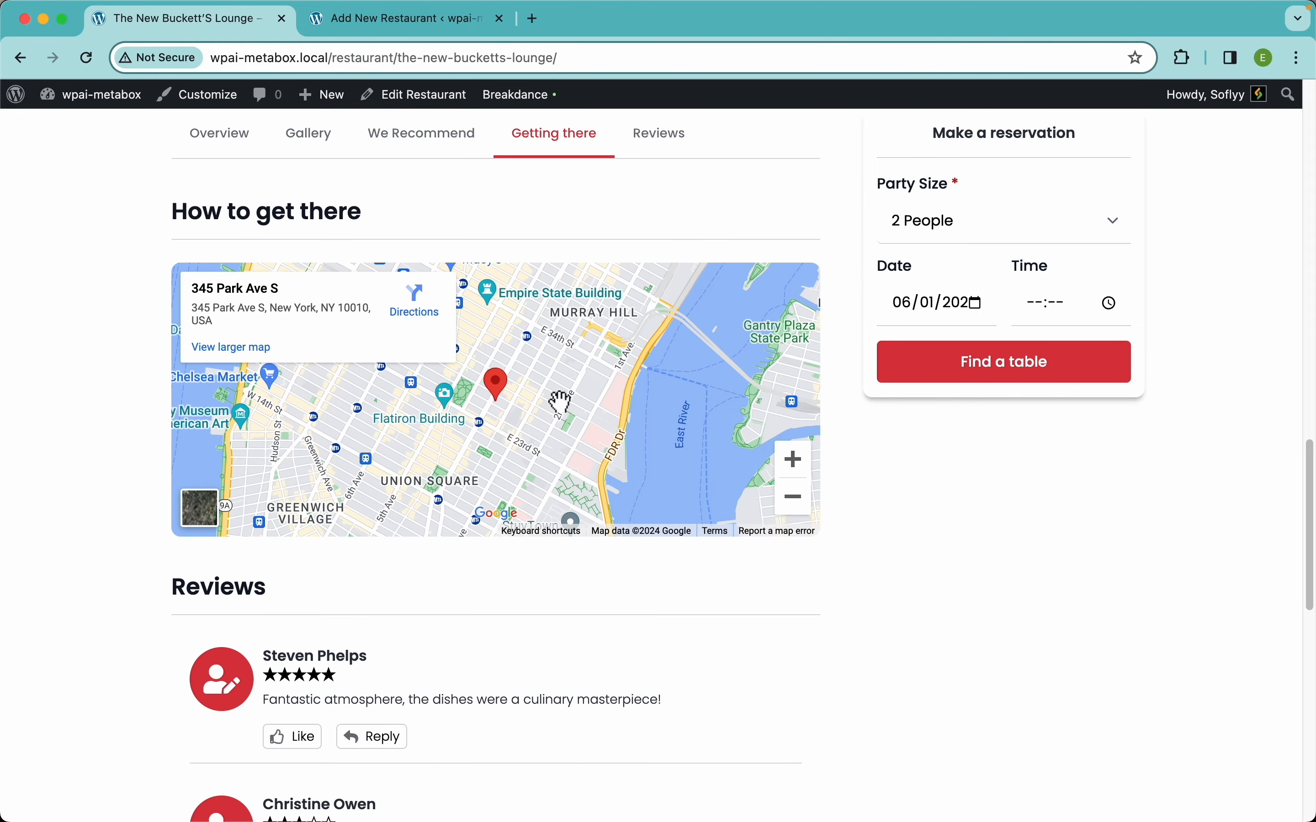
{"action": "scroll", "coordinate": [787, 634], "scroll_direction": "down", "scroll_amount": 6}
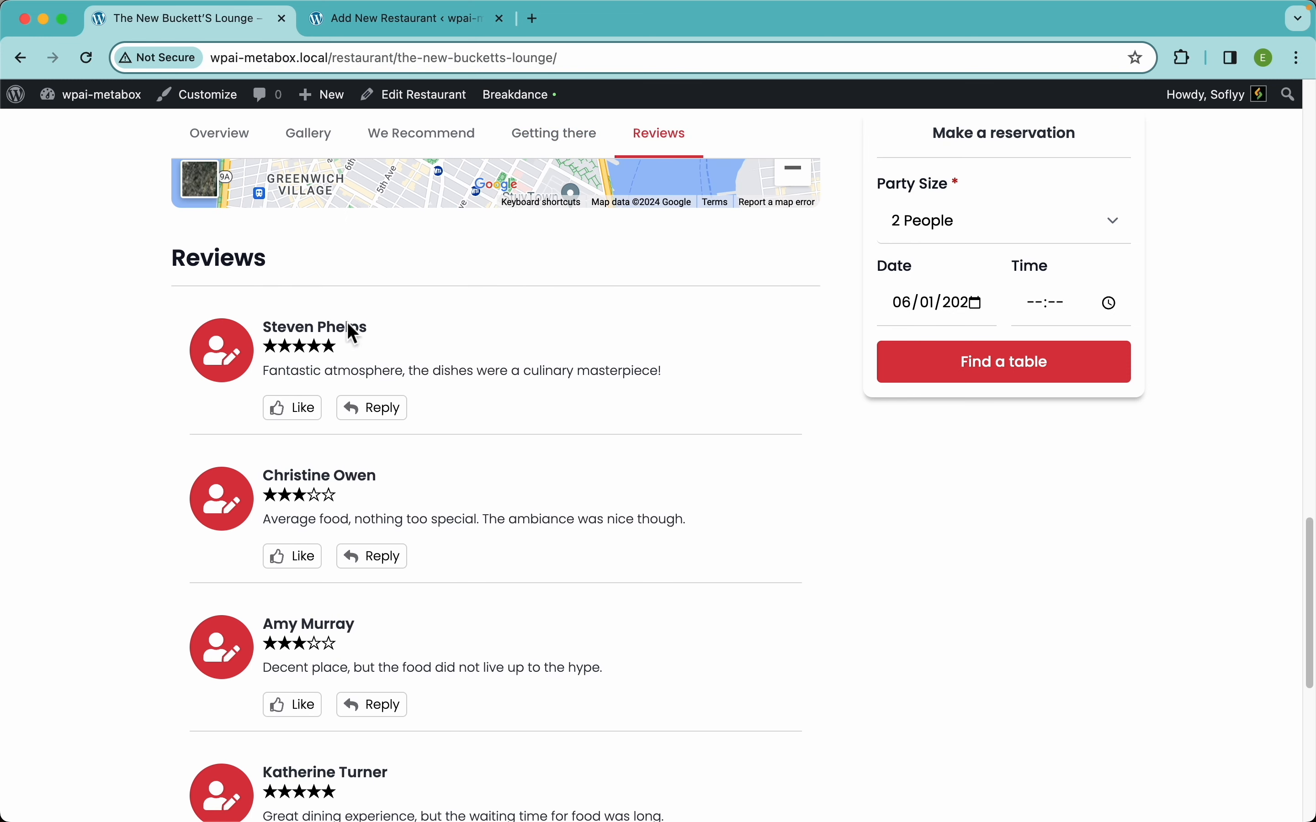
{"action": "scroll", "coordinate": [497, 492], "scroll_direction": "down", "scroll_amount": 4}
{"action": "scroll", "coordinate": [340, 420], "scroll_direction": "down", "scroll_amount": 2}
{"action": "scroll", "coordinate": [408, 479], "scroll_direction": "up", "scroll_amount": 3}
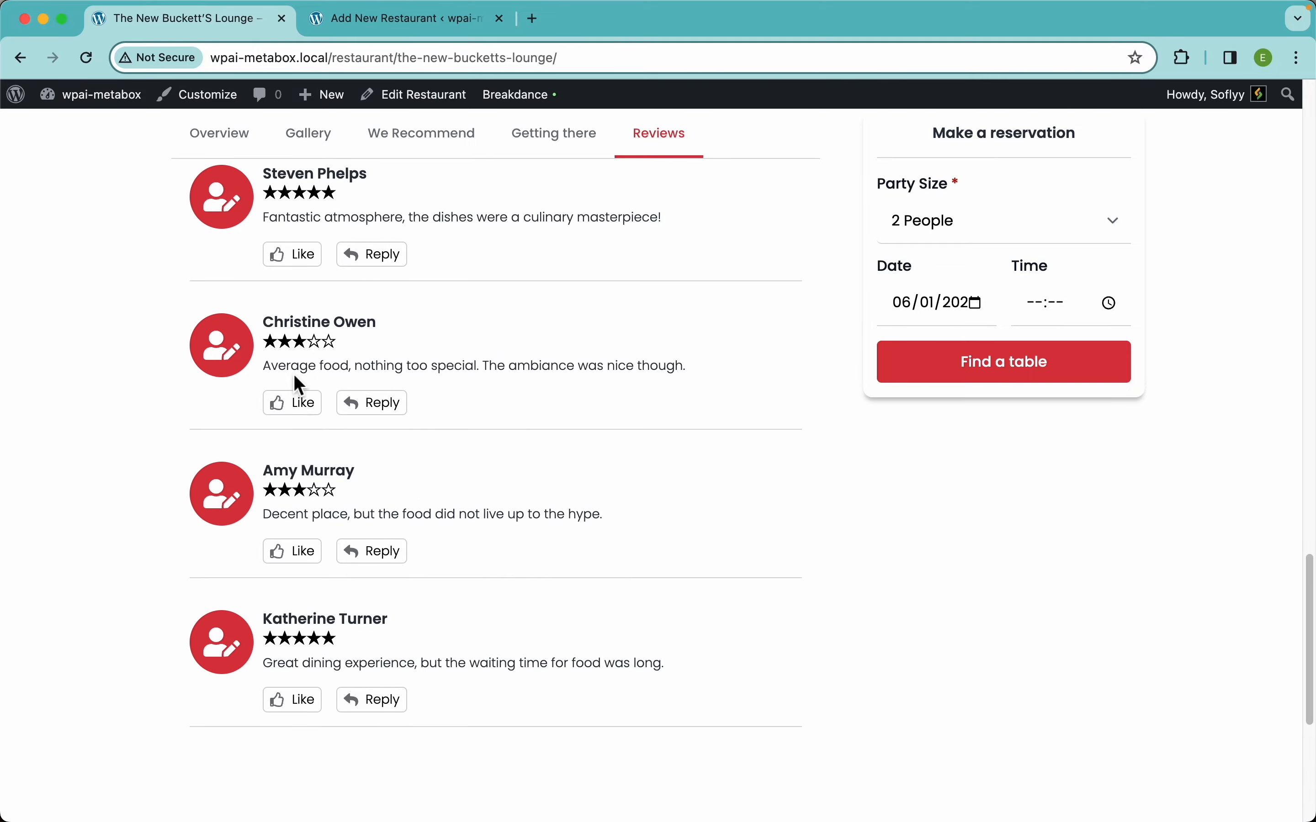
Open The New Buckett'S Lounge restaurant entry for editing
{"action": "scroll", "coordinate": [351, 385], "scroll_direction": "up", "scroll_amount": 15}
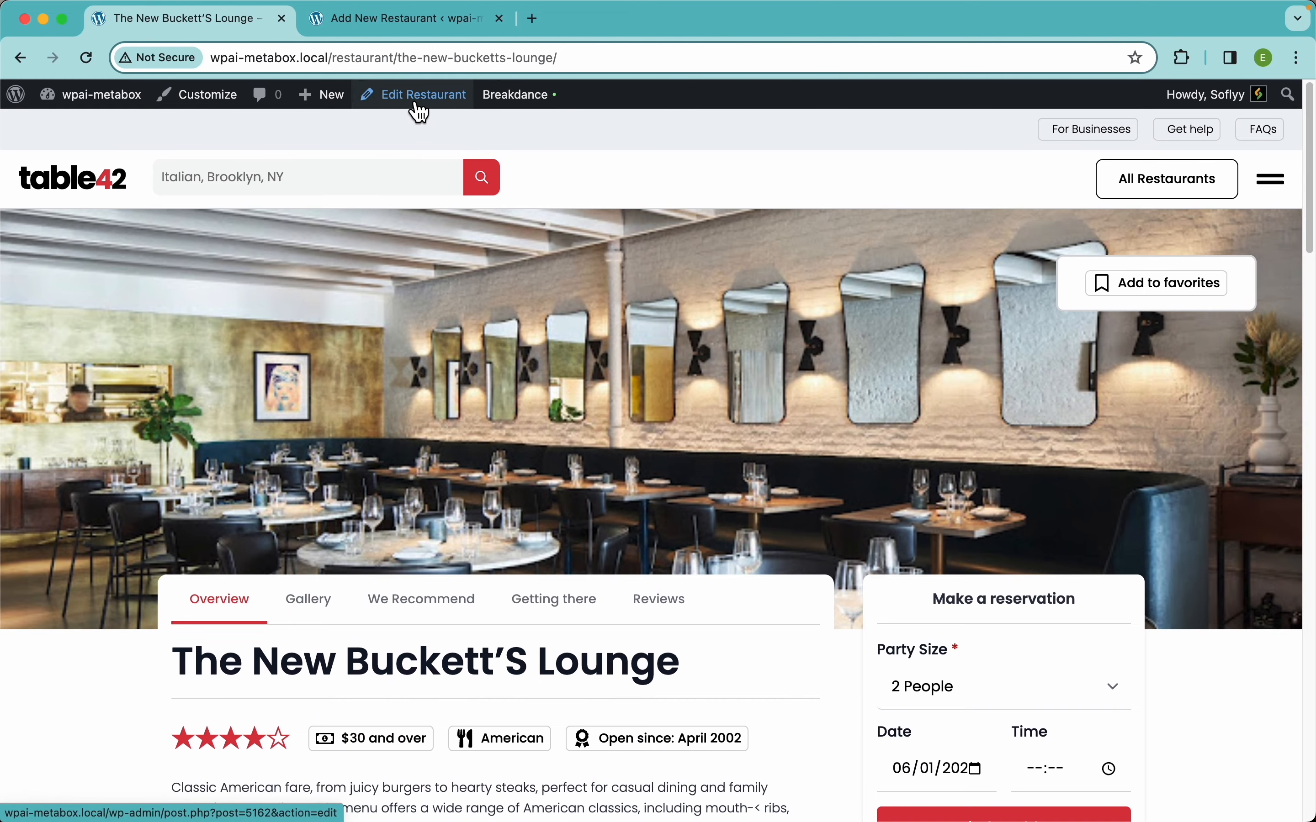
{"action": "left_click", "coordinate": [418, 108]}
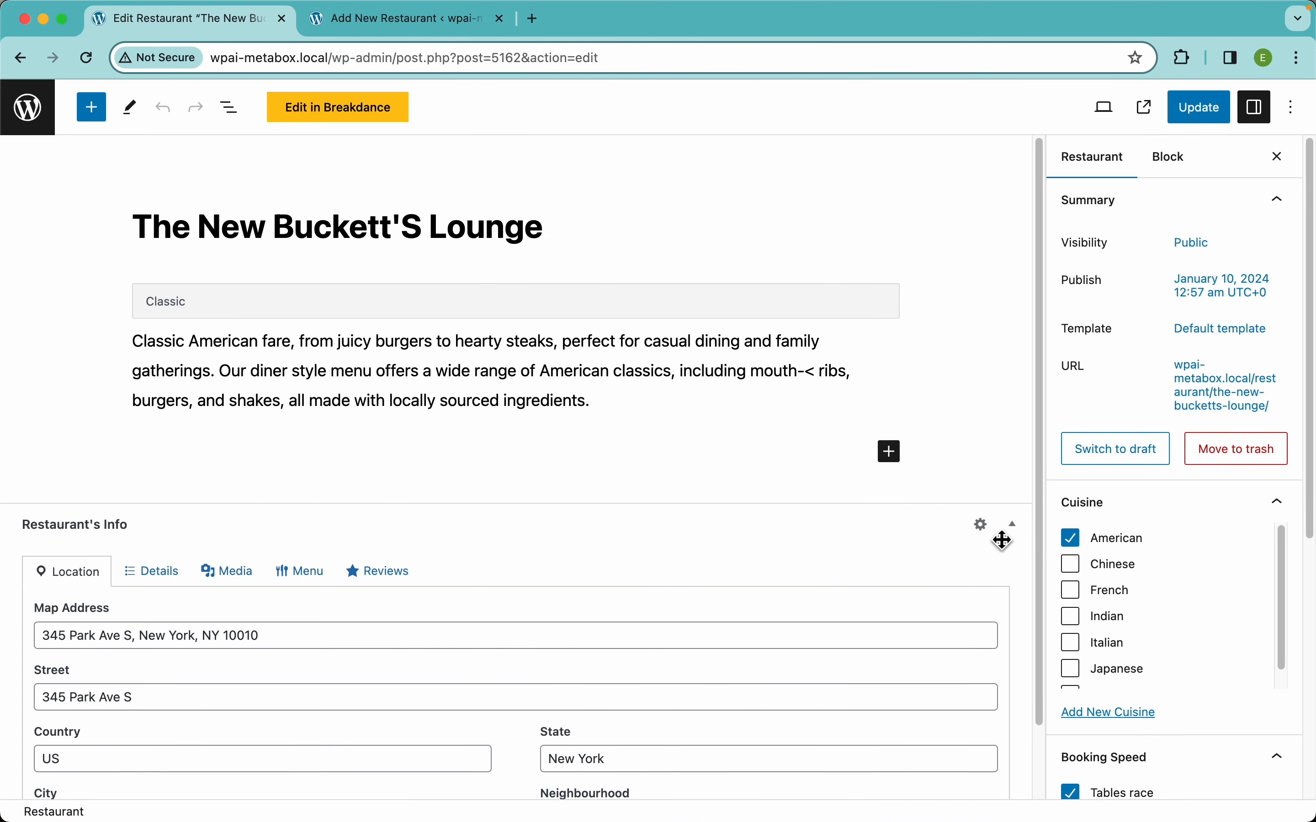
Examine the restaurant's Cuisine, Booking Speed and Availability terms, its featured image and its location fields
{"action": "scroll", "coordinate": [1186, 604], "scroll_direction": "down", "scroll_amount": 1}
{"action": "scroll", "coordinate": [1187, 604], "scroll_direction": "up", "scroll_amount": 1}
{"action": "scroll", "coordinate": [1174, 476], "scroll_direction": "down", "scroll_amount": 10}
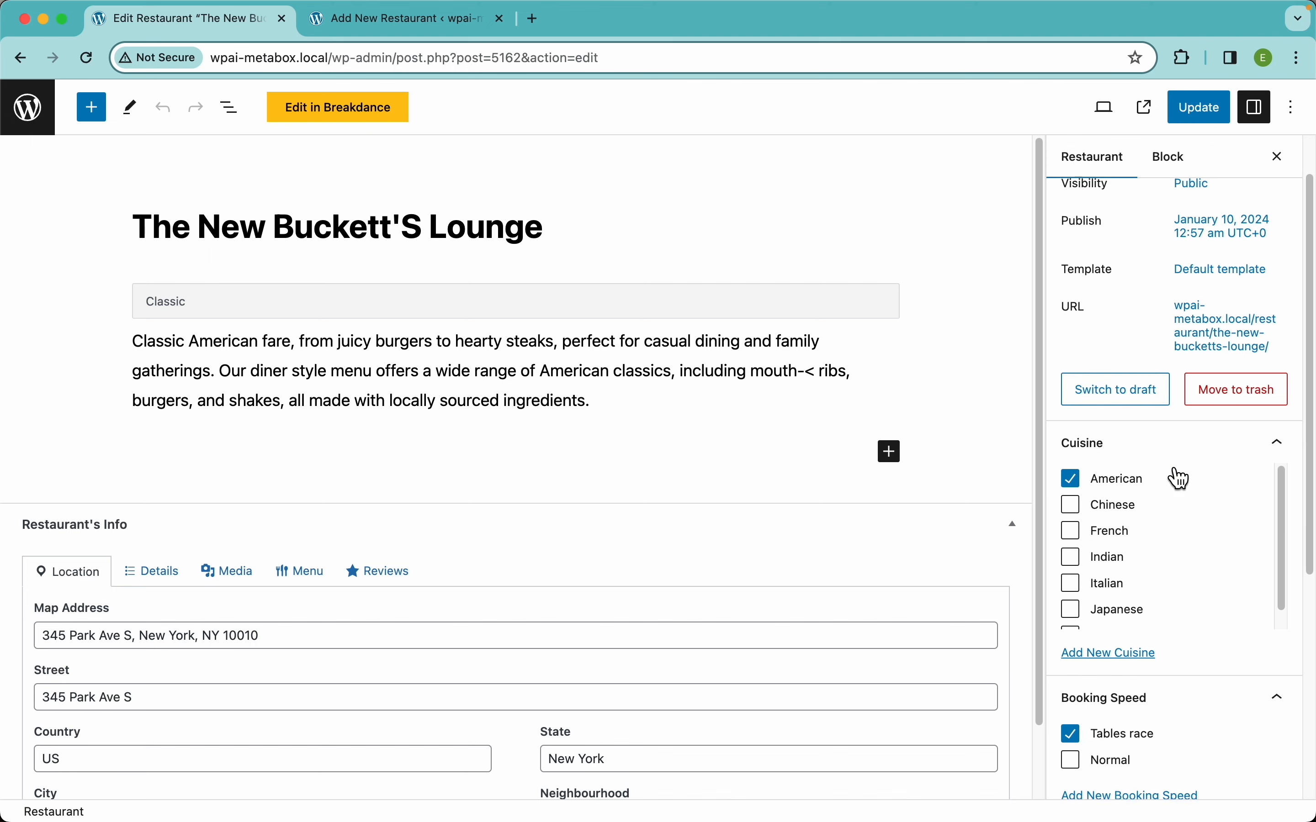
{"action": "scroll", "coordinate": [1151, 522], "scroll_direction": "down", "scroll_amount": 1}
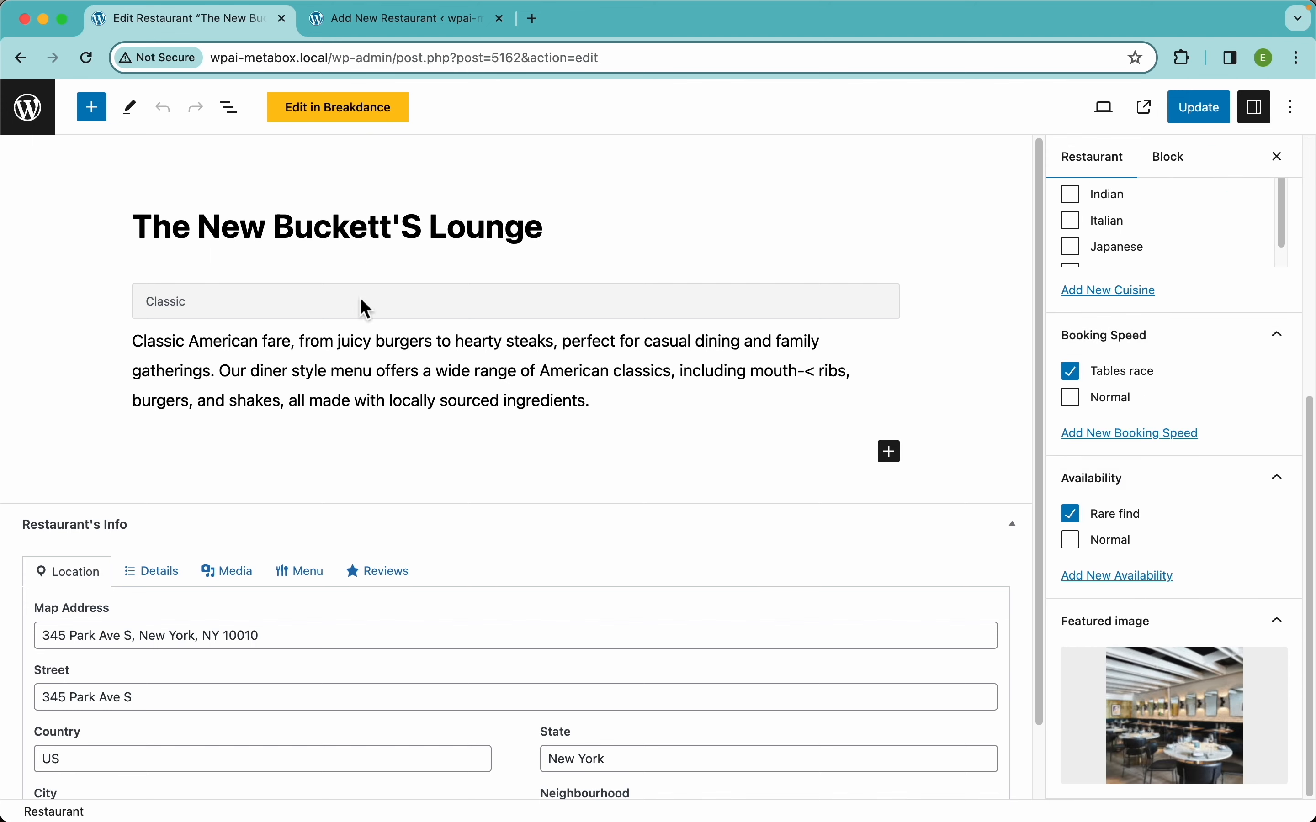
{"action": "scroll", "coordinate": [255, 365], "scroll_direction": "down", "scroll_amount": 2}
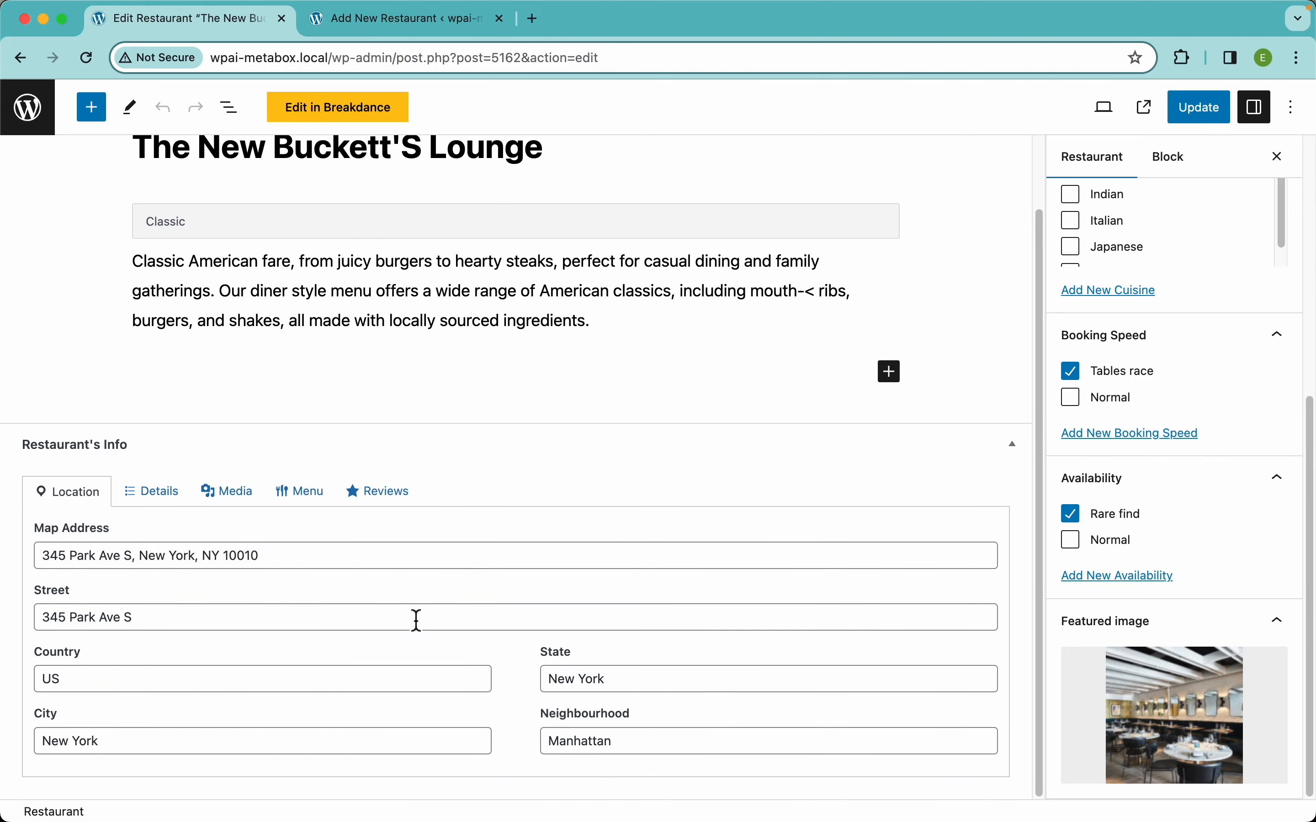
Examine the restaurant's details fields, including the available Dress Code options, without changing the selection
{"action": "left_click", "coordinate": [155, 503]}
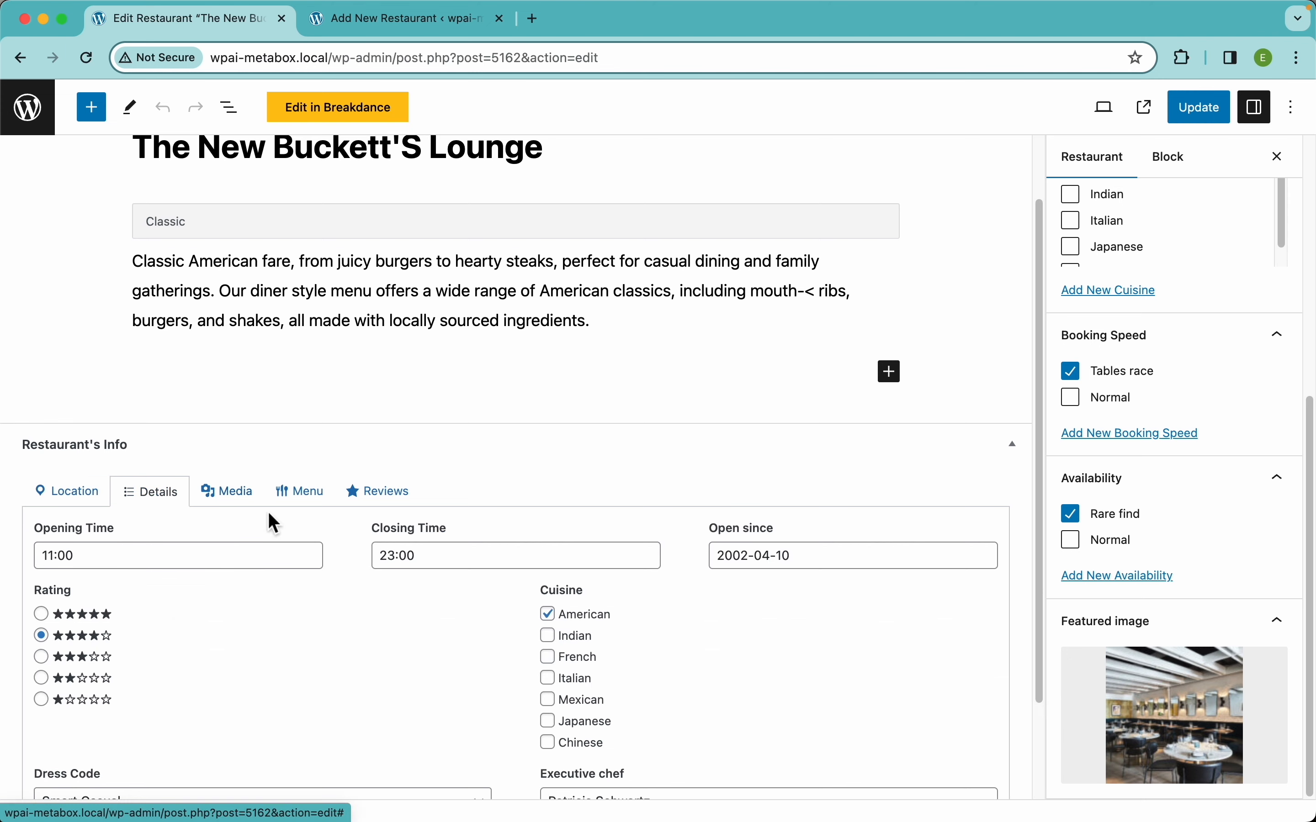
{"action": "scroll", "coordinate": [445, 688], "scroll_direction": "down", "scroll_amount": 3}
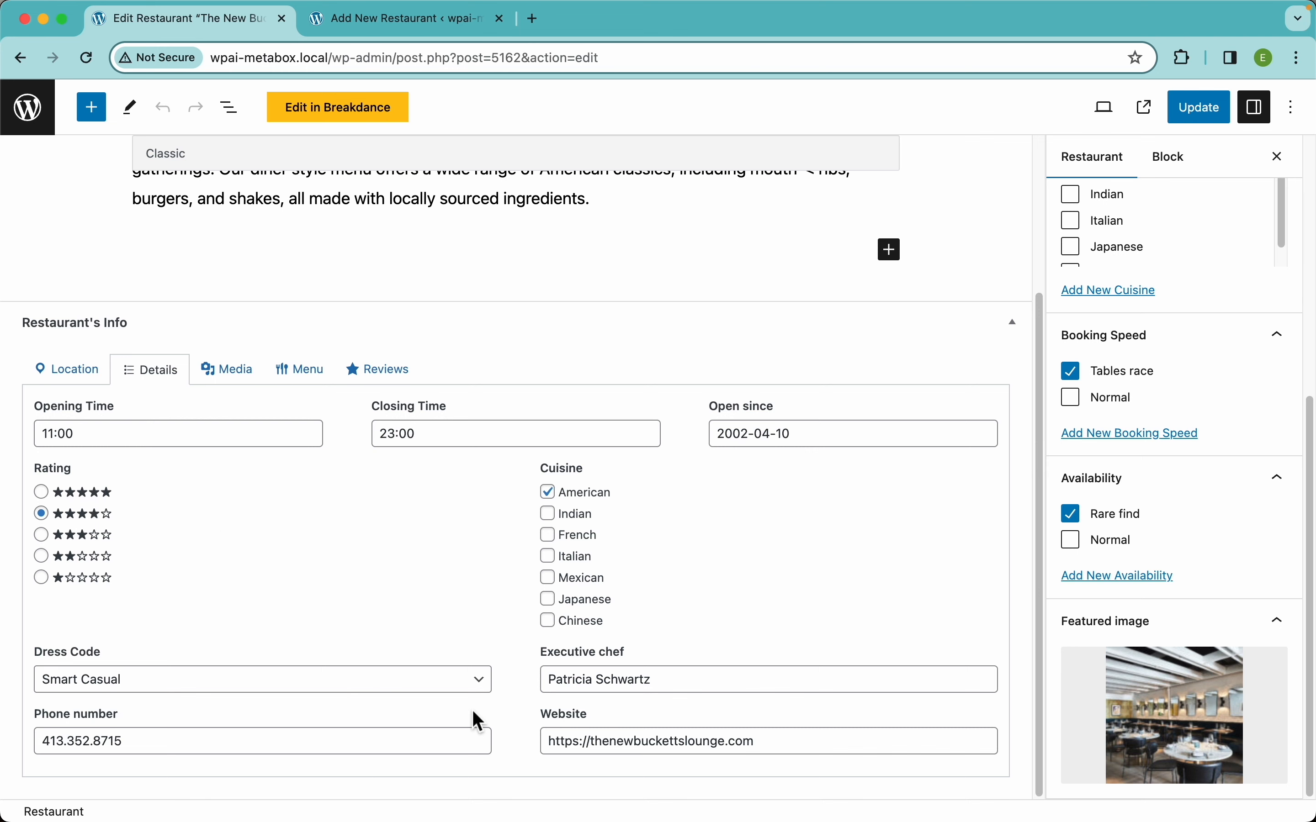
{"action": "left_click", "coordinate": [432, 679]}
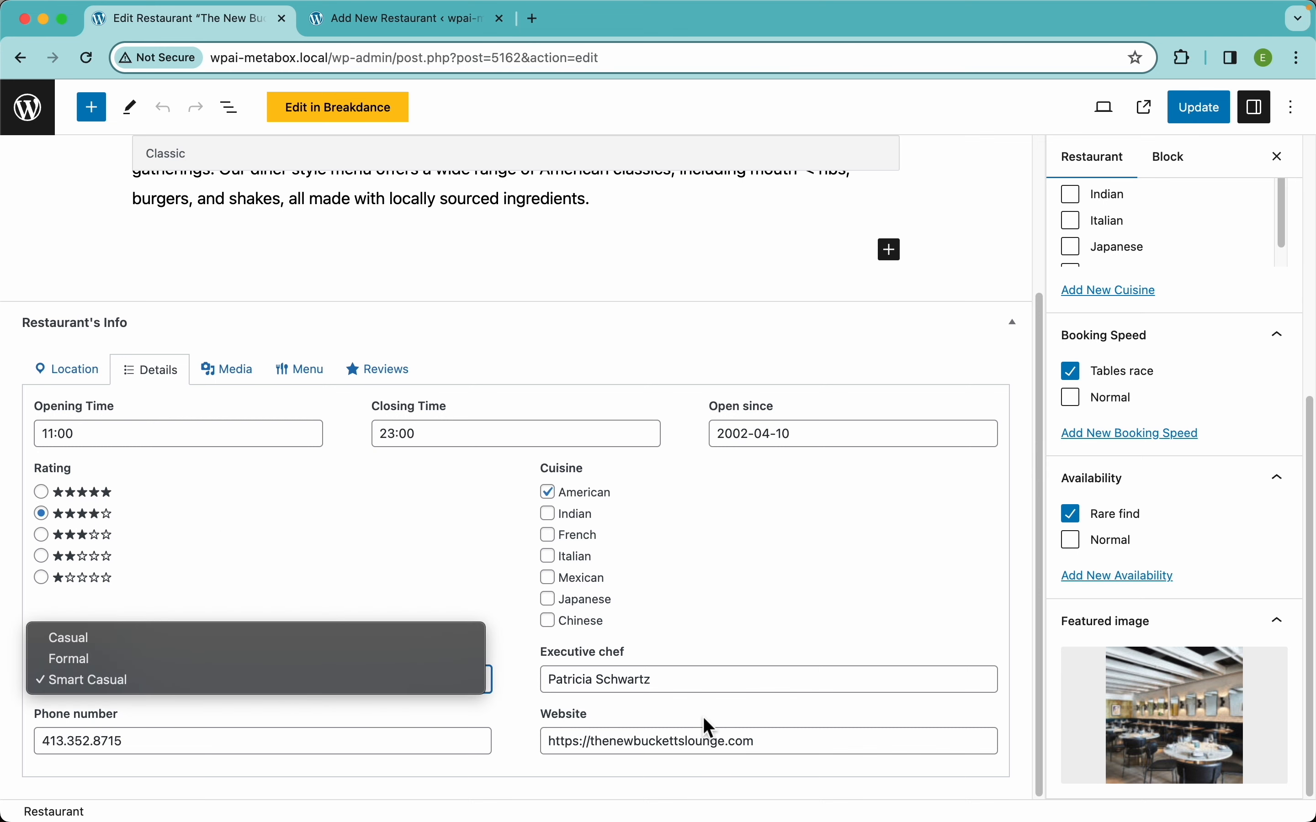
{"action": "left_click", "coordinate": [687, 726]}
Examine the restaurant's gallery images, price range, average price and the full list of recommended dishes
{"action": "left_click", "coordinate": [251, 370]}
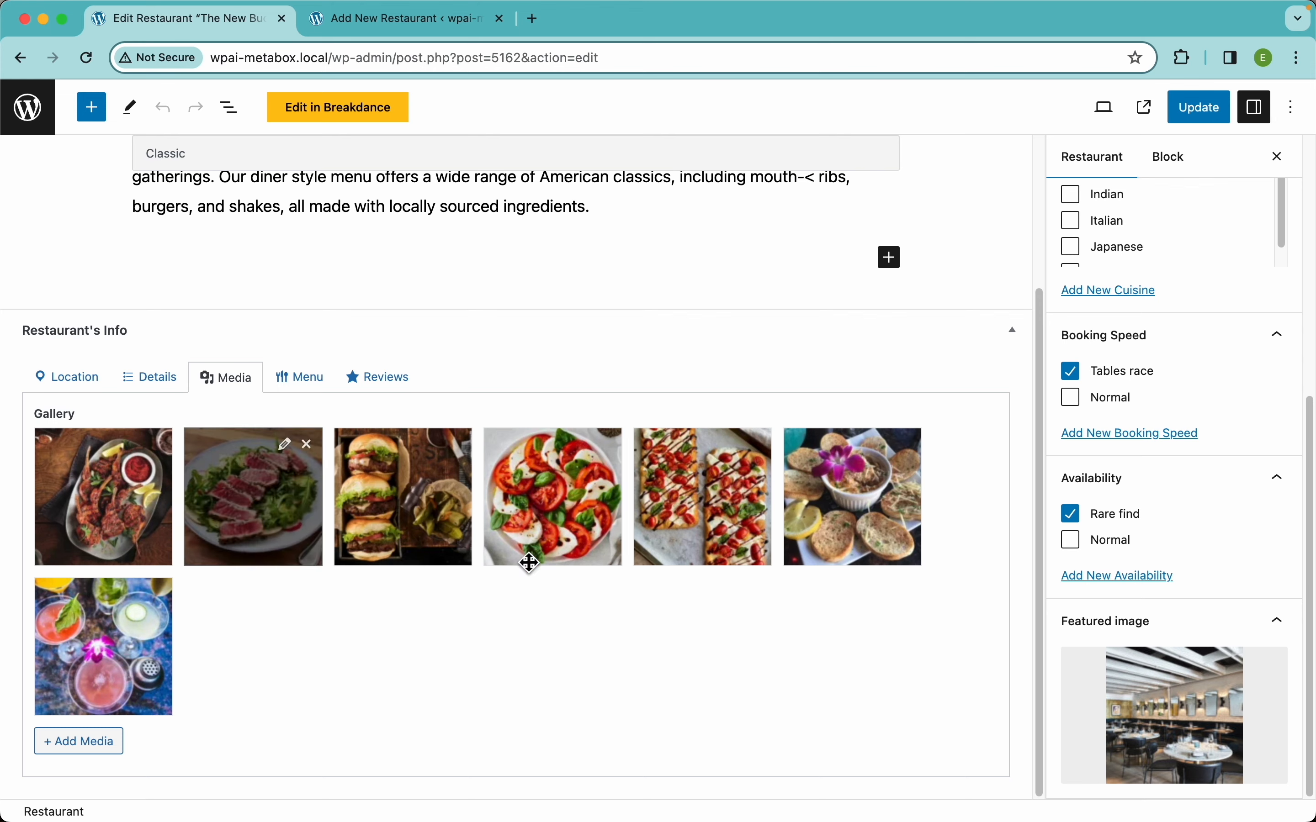
{"action": "left_click", "coordinate": [307, 387]}
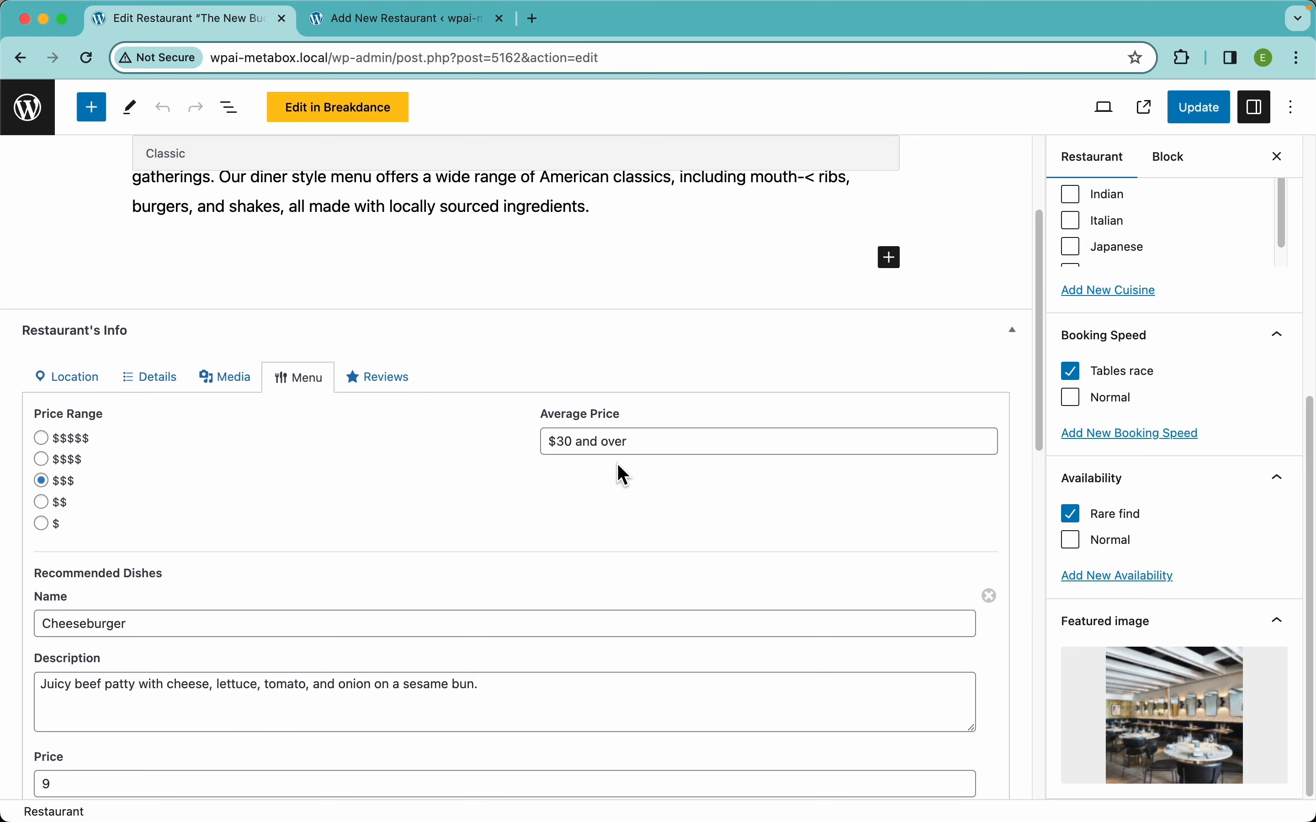
{"action": "scroll", "coordinate": [337, 503], "scroll_direction": "down", "scroll_amount": 6}
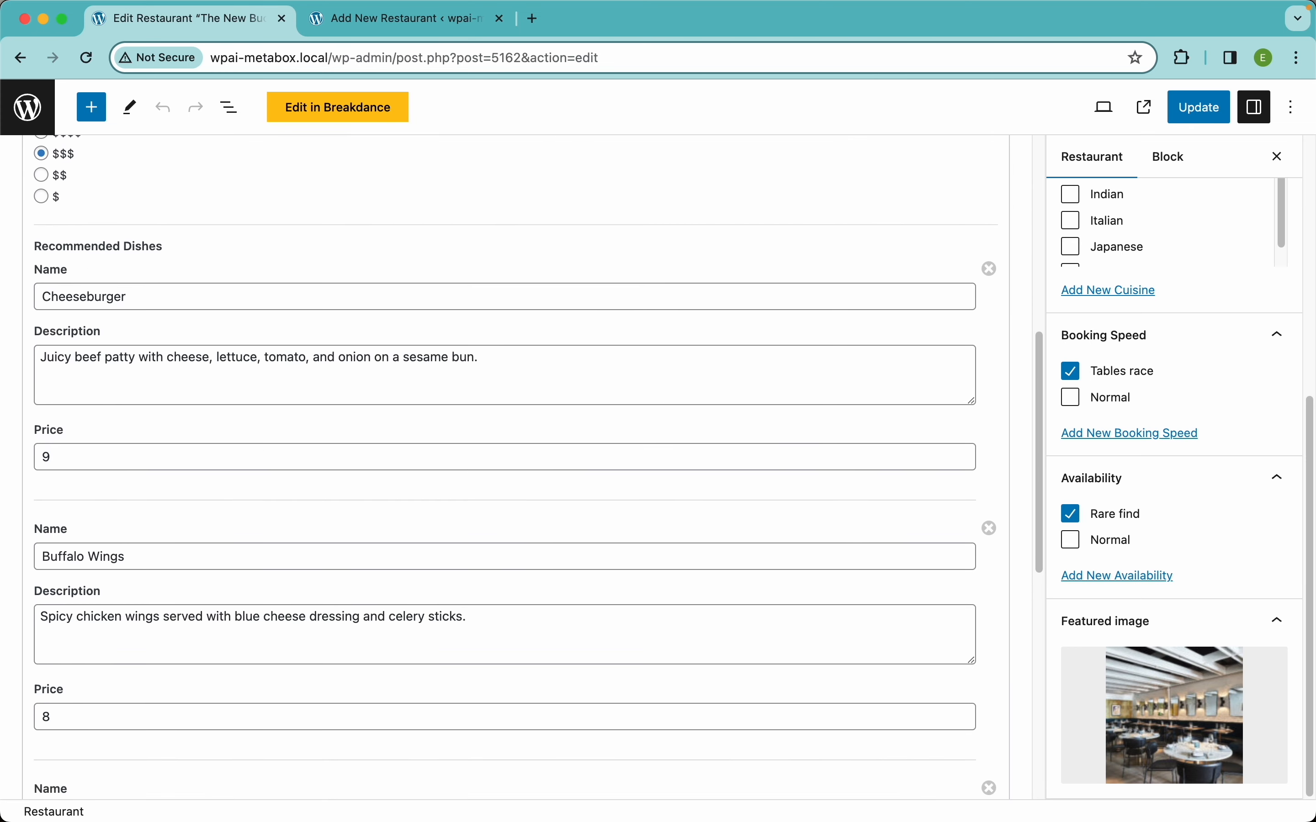
{"action": "scroll", "coordinate": [409, 571], "scroll_direction": "down", "scroll_amount": 10}
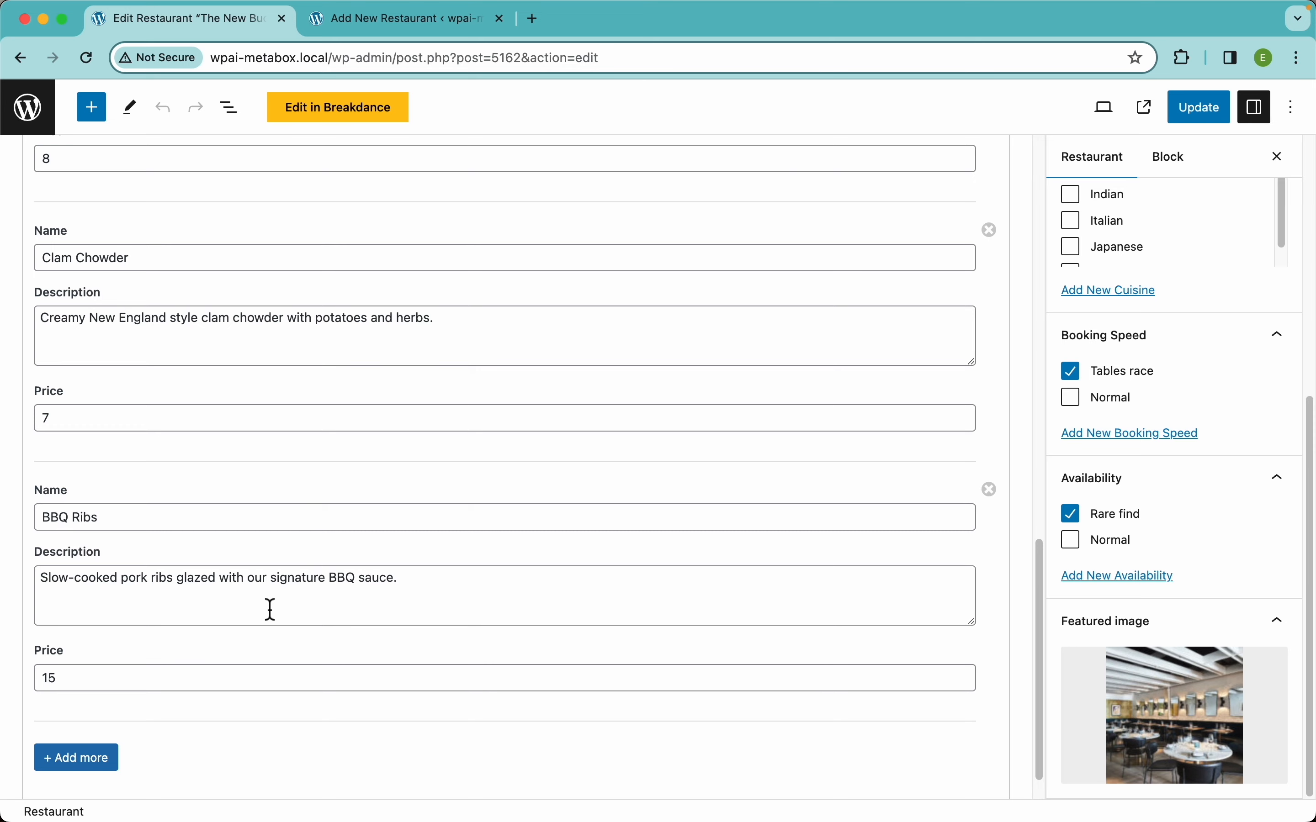
{"action": "scroll", "coordinate": [270, 609], "scroll_direction": "down", "scroll_amount": 1}
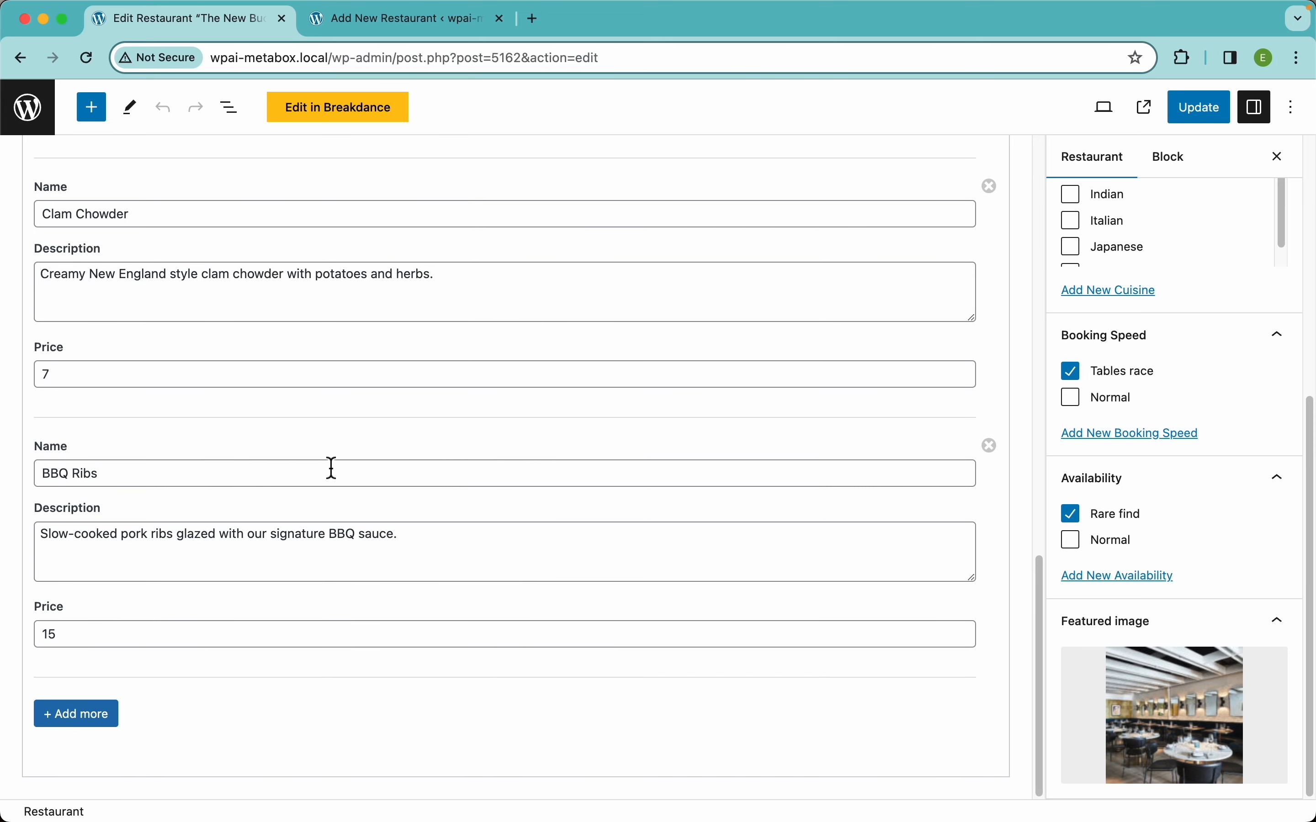
{"action": "scroll", "coordinate": [329, 463], "scroll_direction": "up", "scroll_amount": 8}
{"action": "scroll", "coordinate": [379, 435], "scroll_direction": "up", "scroll_amount": 4}
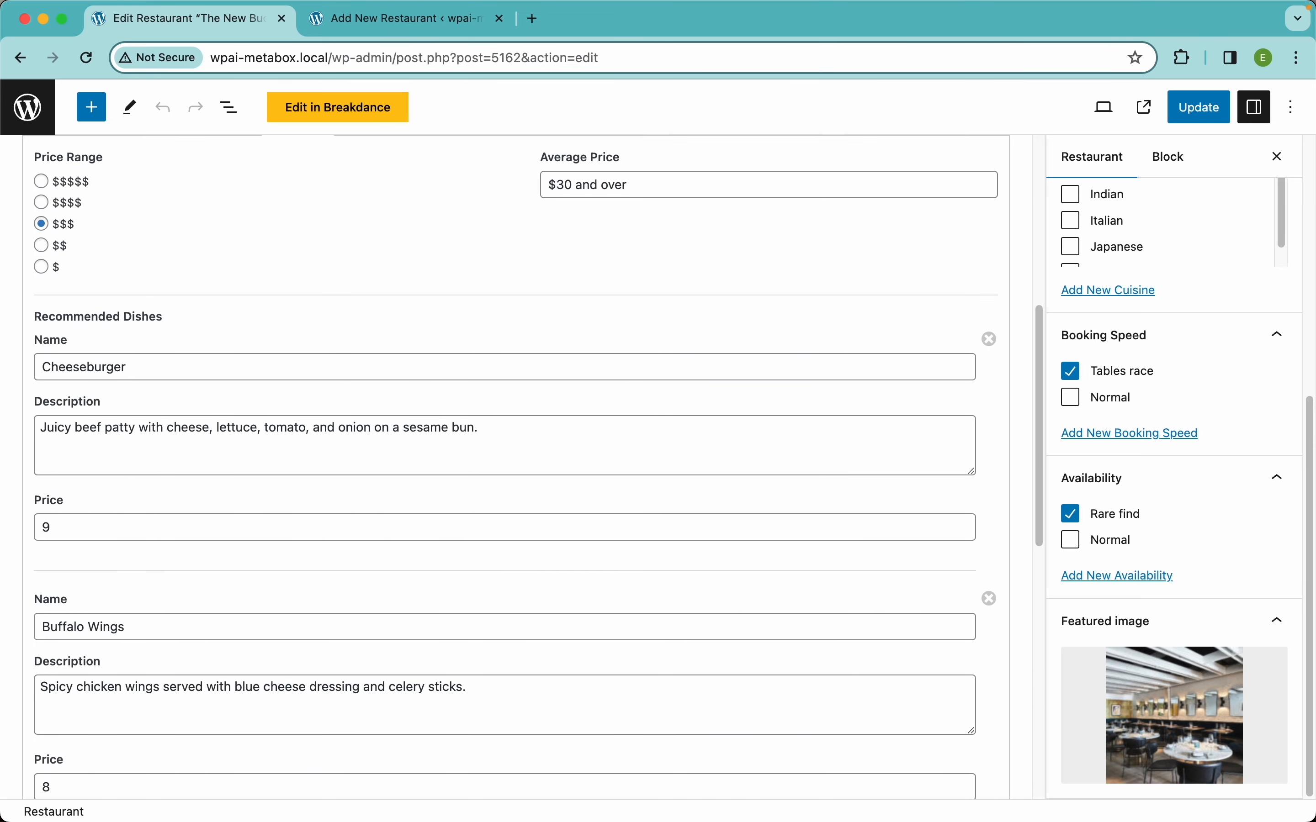
{"action": "scroll", "coordinate": [471, 336], "scroll_direction": "up", "scroll_amount": 8}
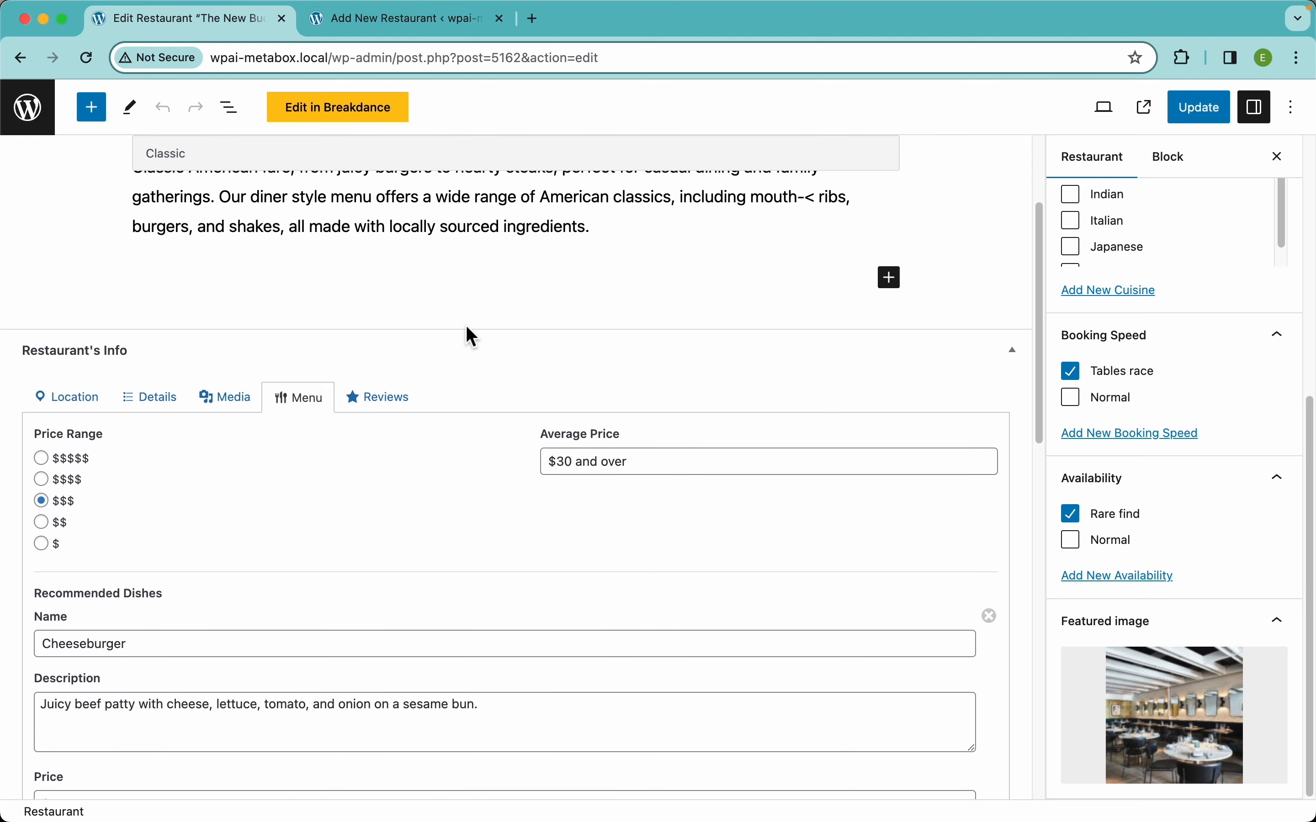
Examine all customer reviews stored in the restaurant entry and open its public page in a new tab
{"action": "left_click", "coordinate": [405, 544]}
{"action": "scroll", "coordinate": [375, 457], "scroll_direction": "down", "scroll_amount": 6}
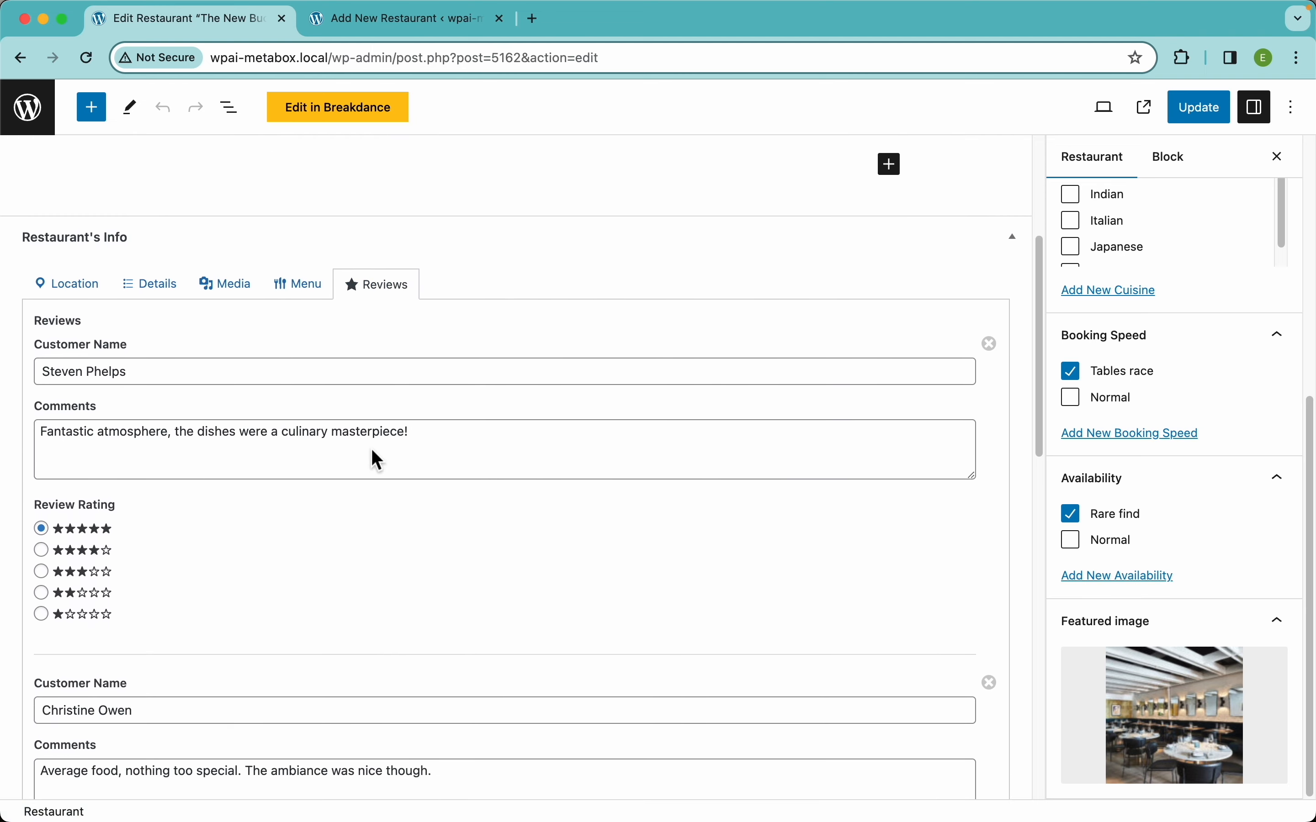
{"action": "scroll", "coordinate": [326, 506], "scroll_direction": "down", "scroll_amount": 8}
{"action": "scroll", "coordinate": [303, 530], "scroll_direction": "down", "scroll_amount": 10}
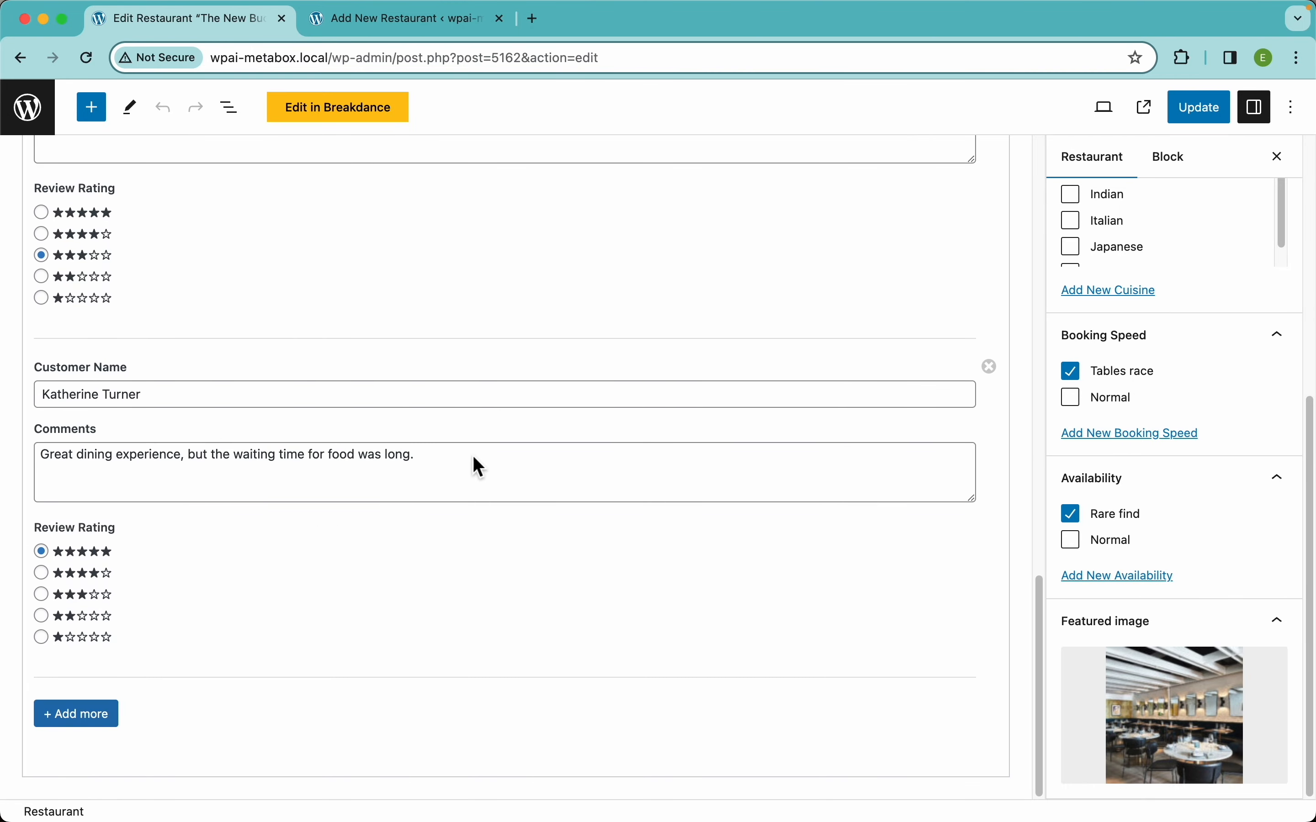
{"action": "scroll", "coordinate": [463, 489], "scroll_direction": "up", "scroll_amount": 10}
{"action": "scroll", "coordinate": [334, 498], "scroll_direction": "up", "scroll_amount": 5}
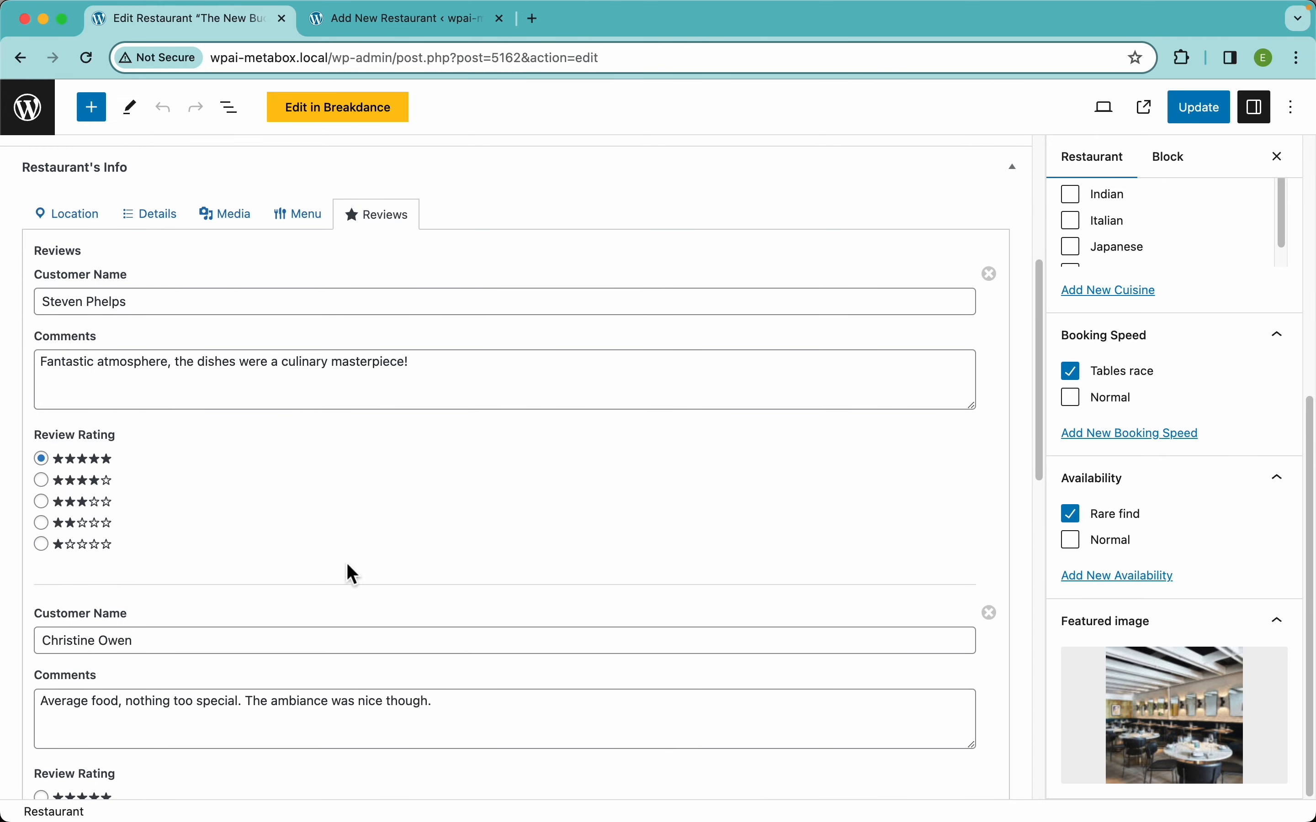
{"action": "scroll", "coordinate": [381, 544], "scroll_direction": "up", "scroll_amount": 2}
{"action": "scroll", "coordinate": [402, 533], "scroll_direction": "up", "scroll_amount": 5}
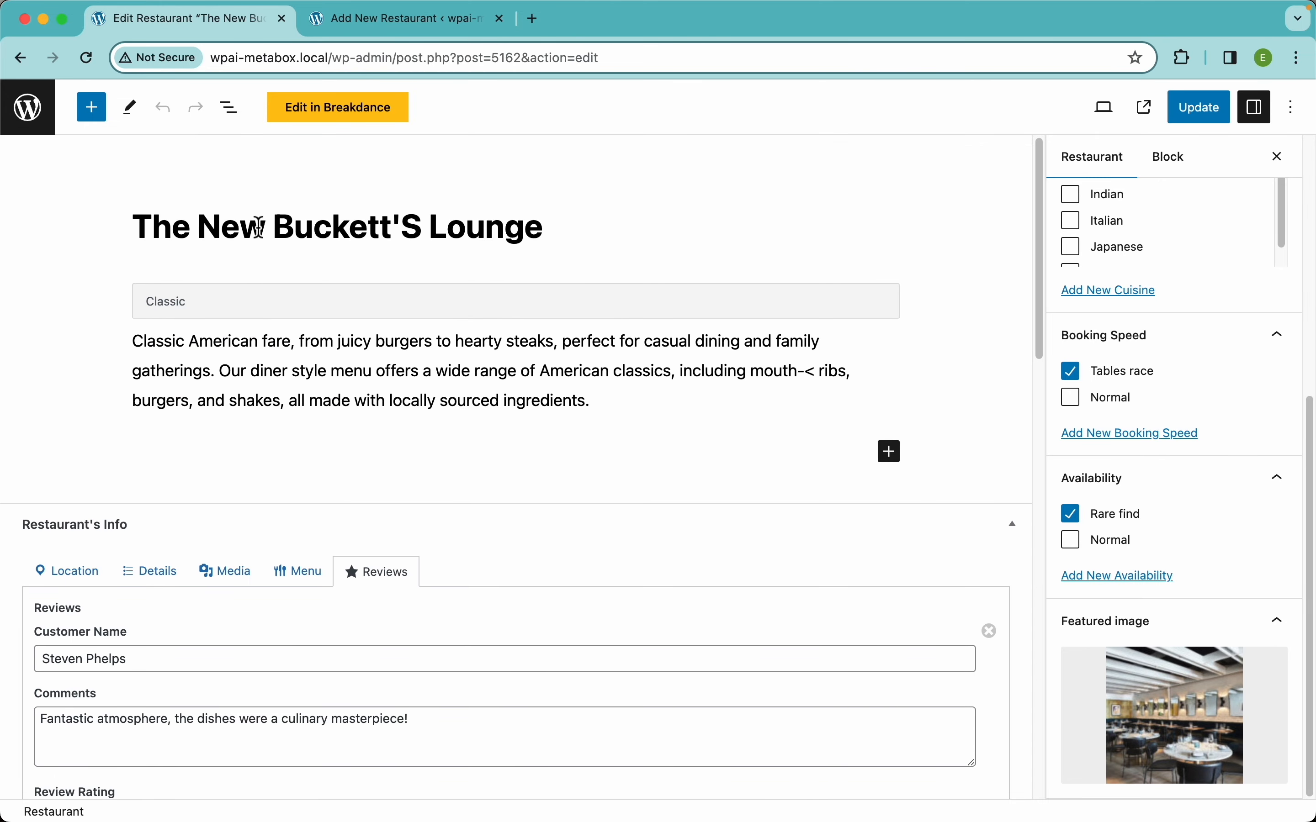
{"action": "left_click", "coordinate": [1141, 111]}
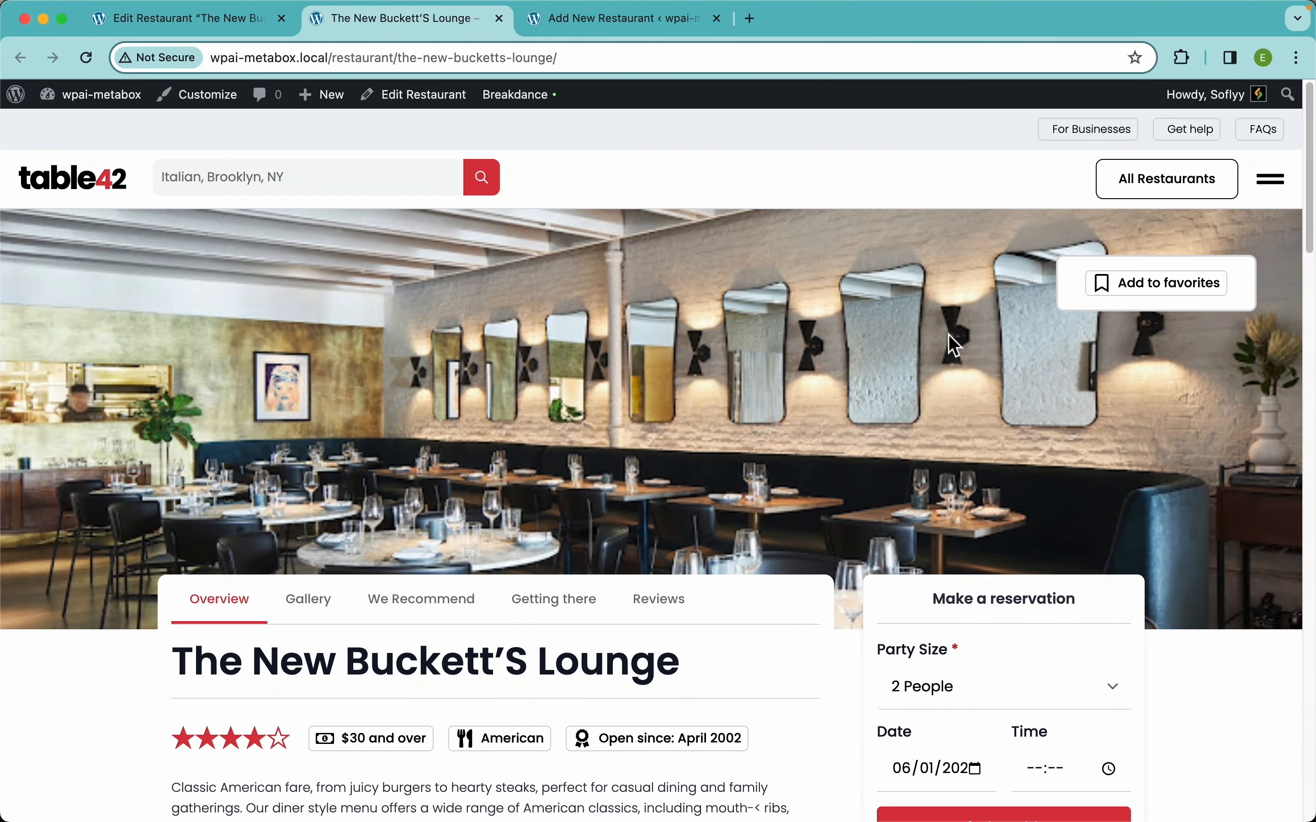